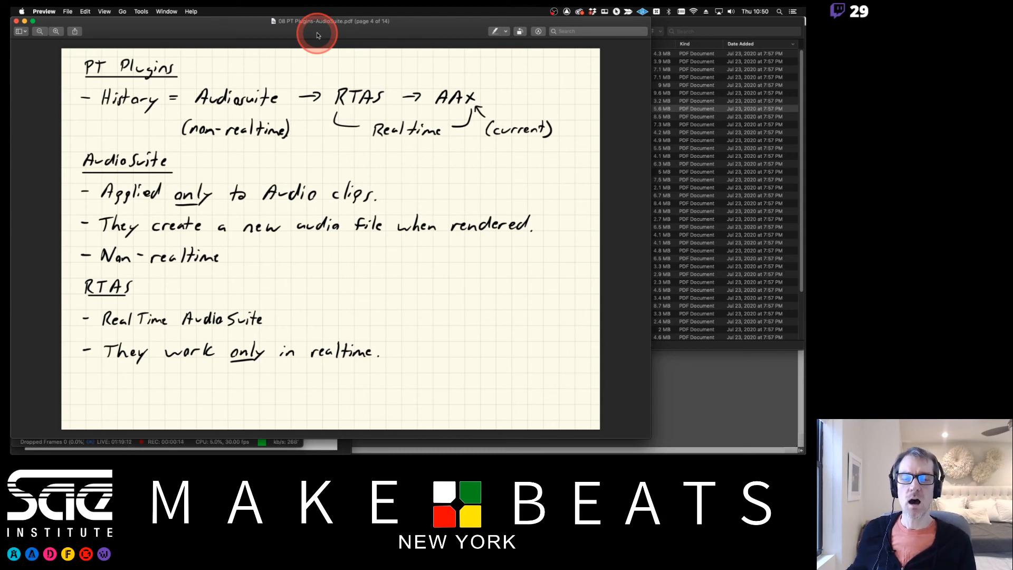
Switch to the Pro Tools Edit window and select the first clip on the Kick - EA track
left_click(724, 363)
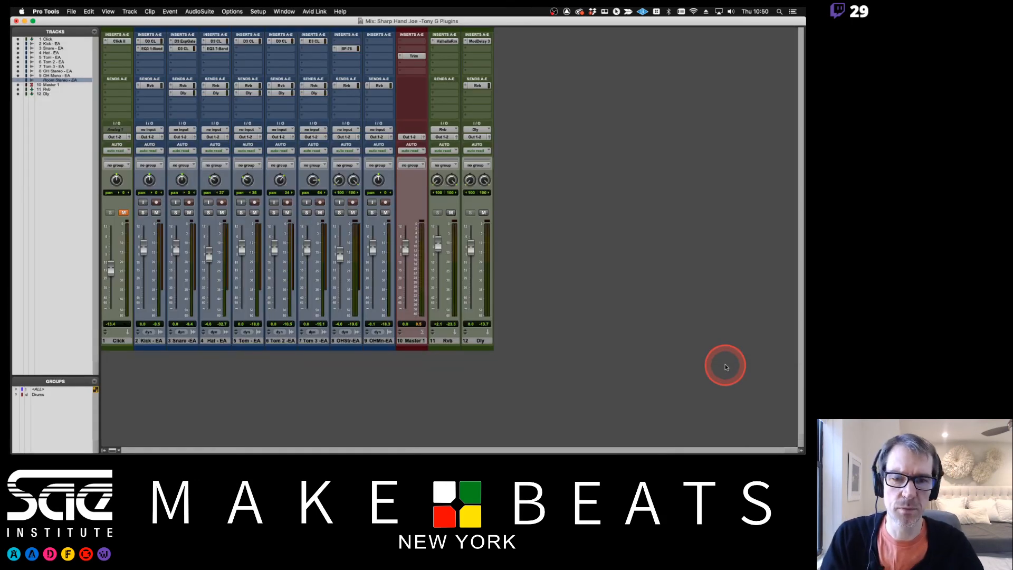
key("super+equal")
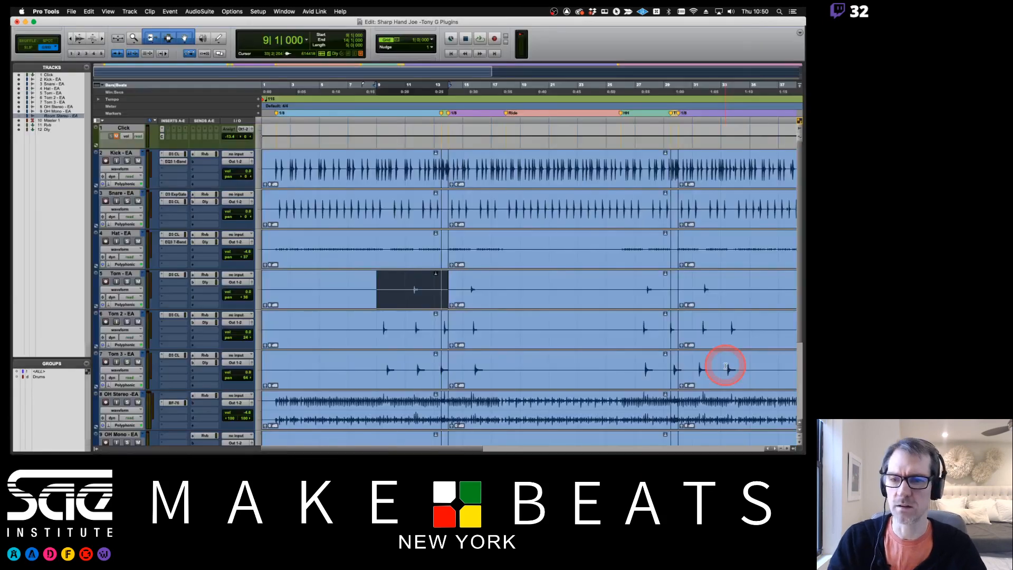
left_click(323, 173)
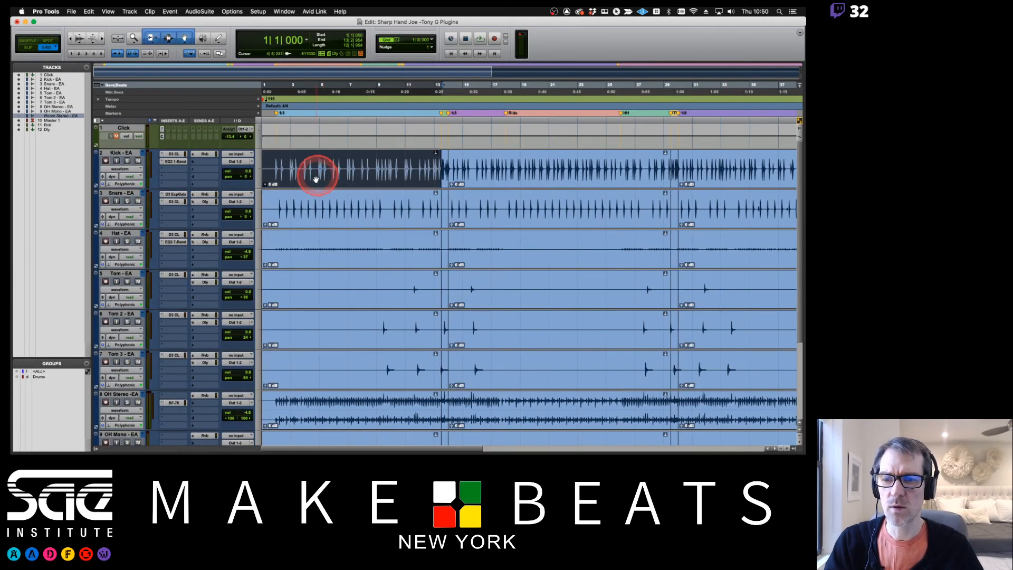
key("super+alt+bracketleft")
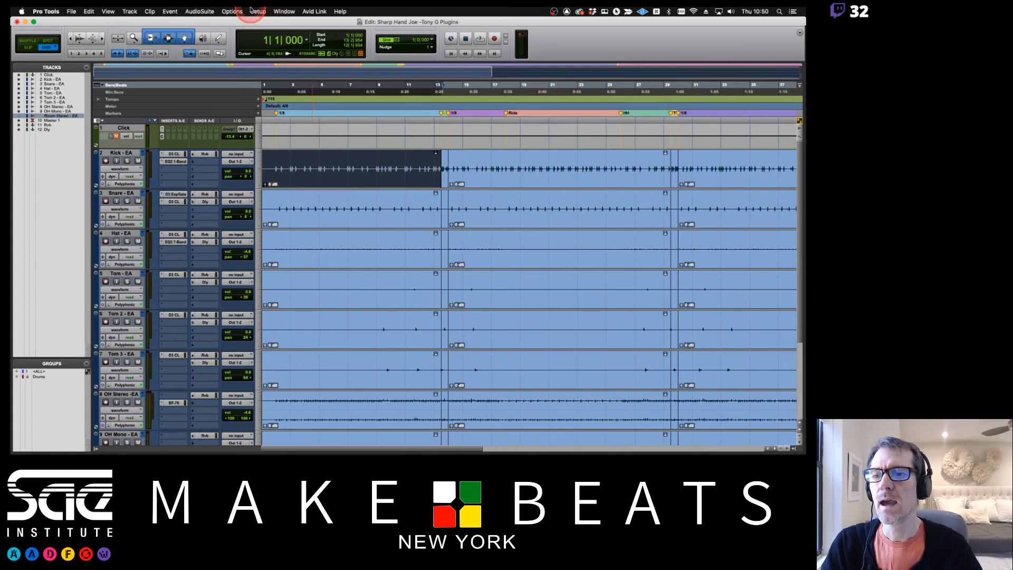
Open the EQ3 7-Band AudioSuite plug-in for the selected Kick clip and preview its processing
left_click(200, 11)
mouse_move(203, 21)
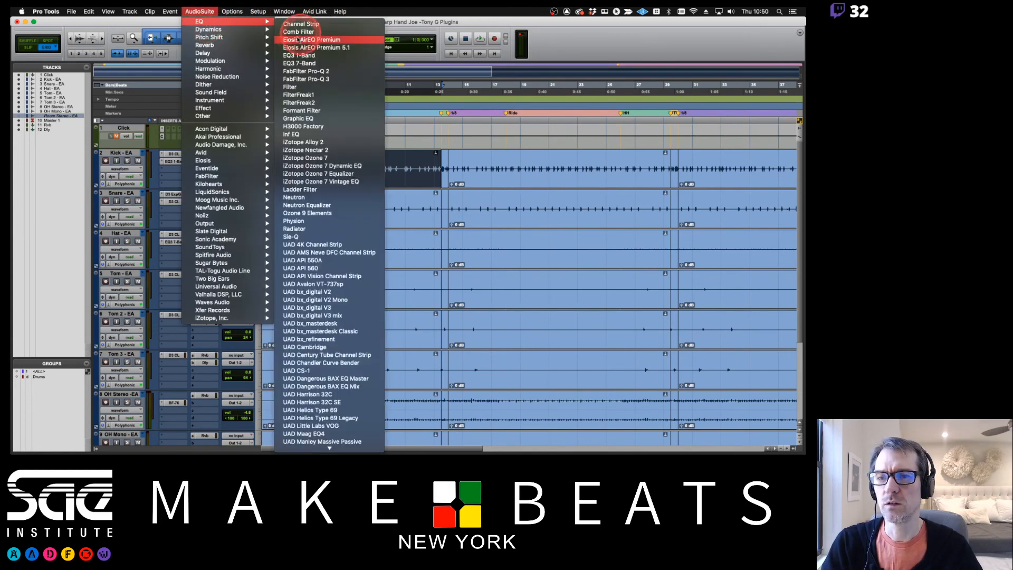
left_click(299, 63)
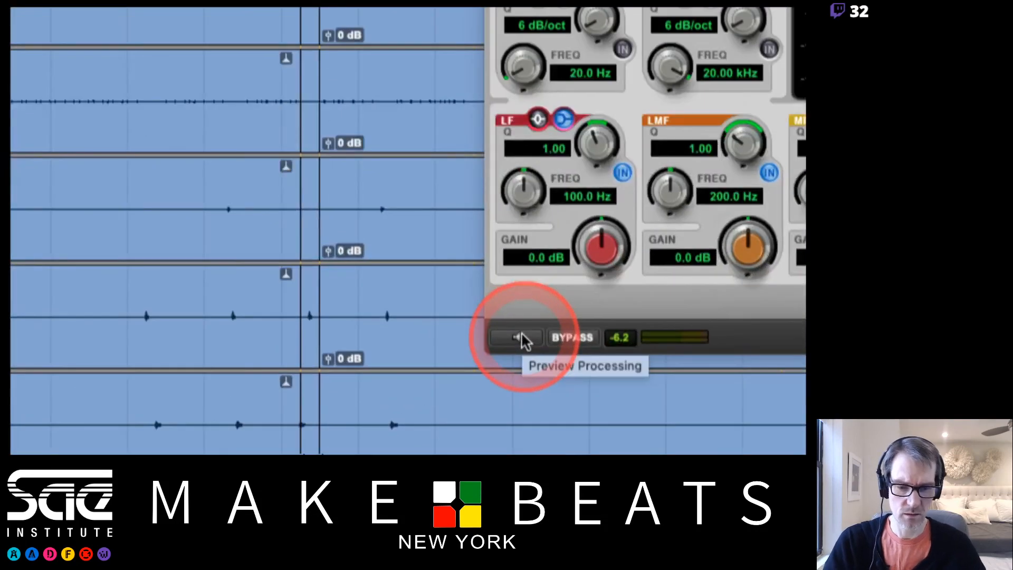
left_click(524, 337)
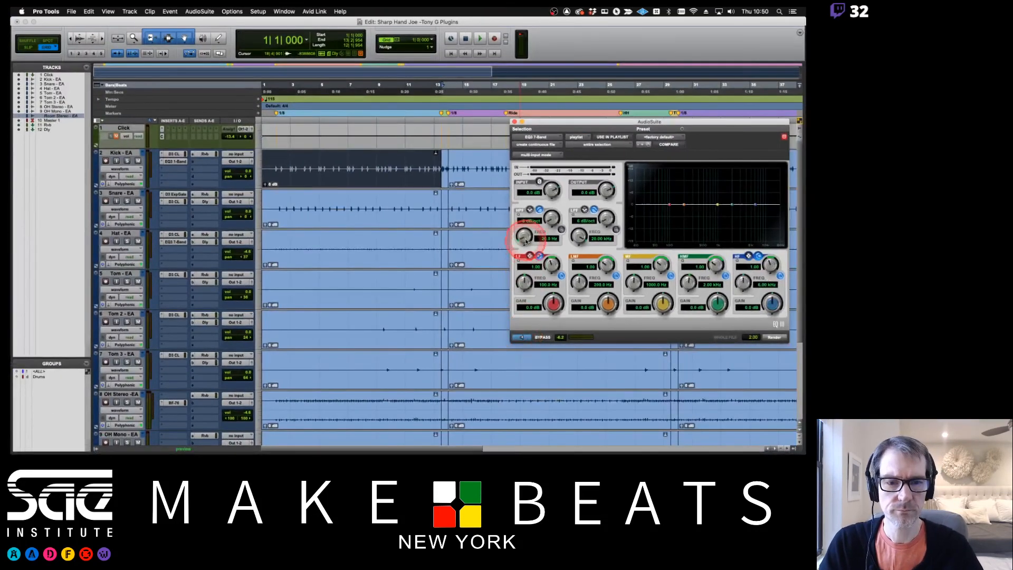
left_click_drag(576, 123, 411, 117)
left_click(421, 137)
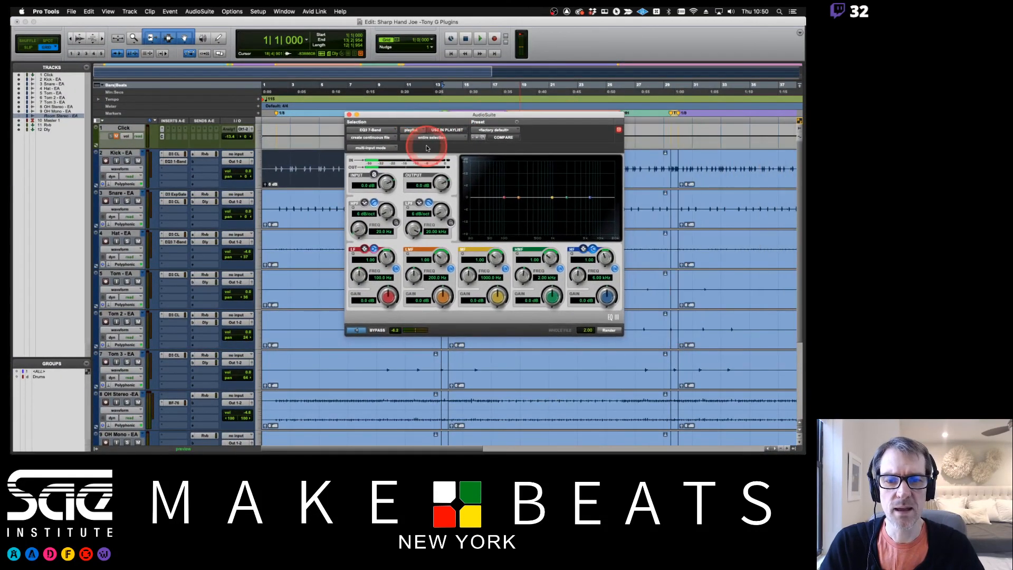
left_click(446, 138)
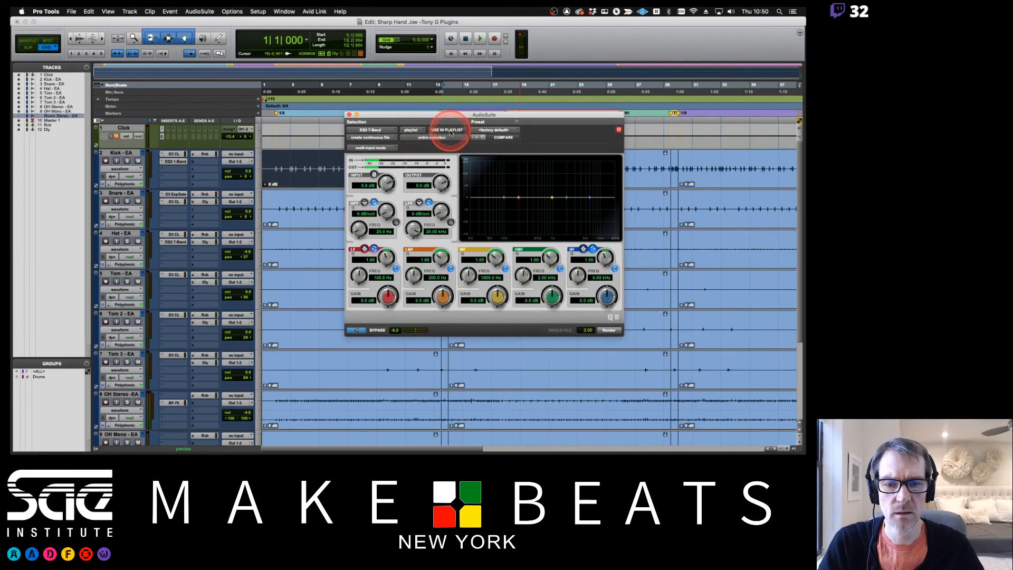
Load the Add Snap kick drum preset in EQ3 7-Band and step forward through the presets to Booming Kick - 7 Band
left_click(495, 131)
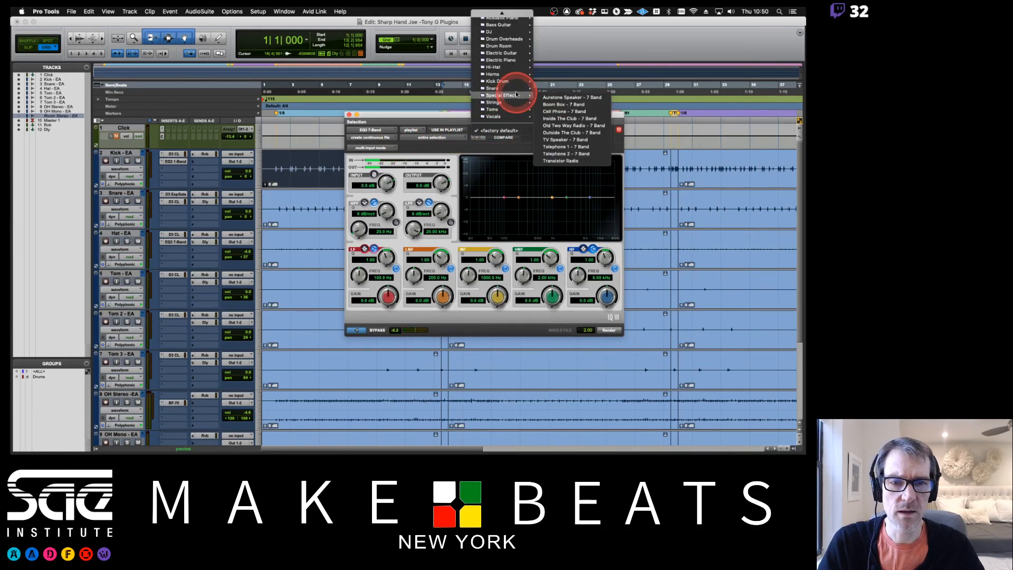
mouse_move(515, 81)
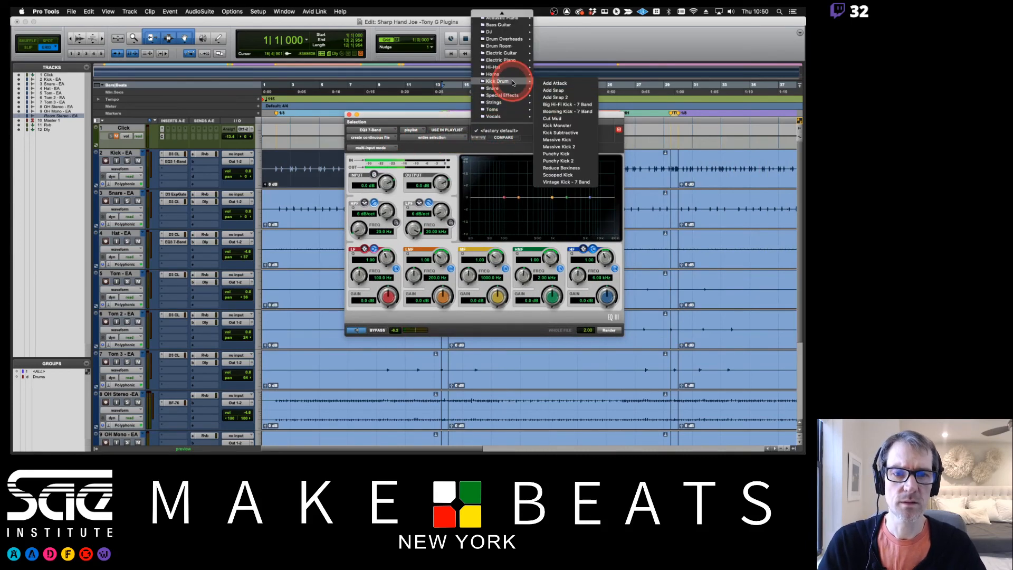
left_click(554, 91)
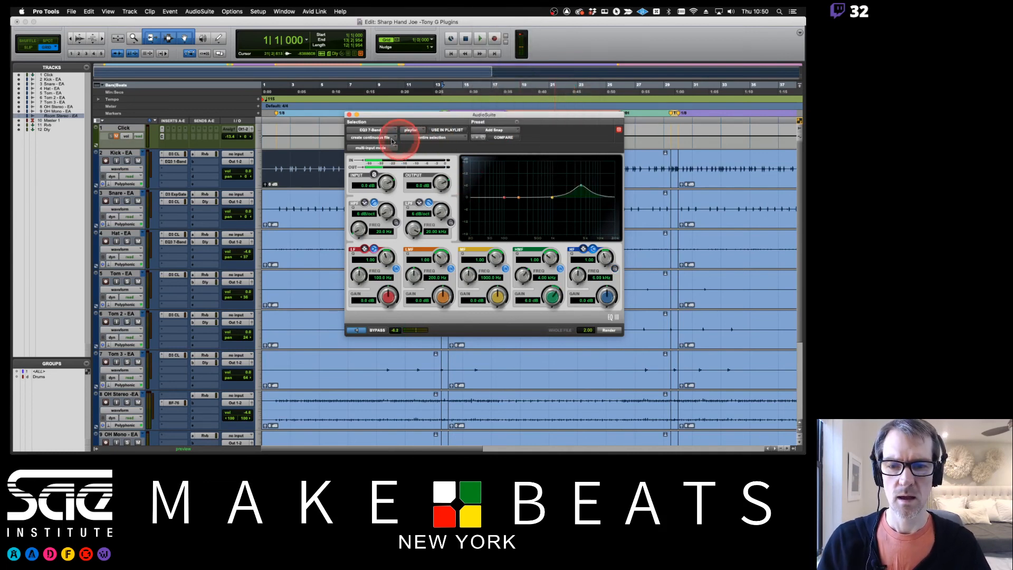
left_click(477, 138)
left_click(478, 137)
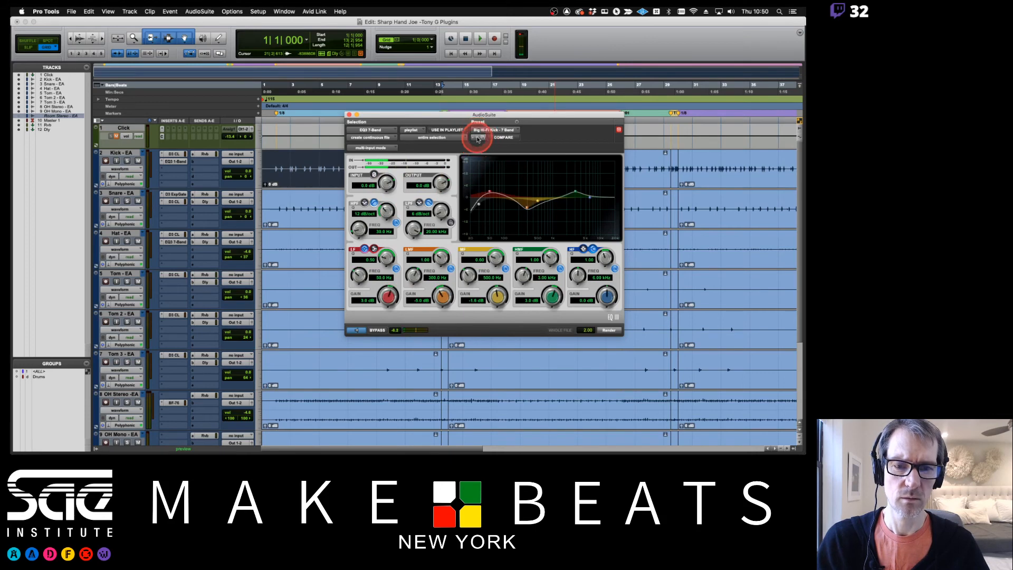
left_click(478, 138)
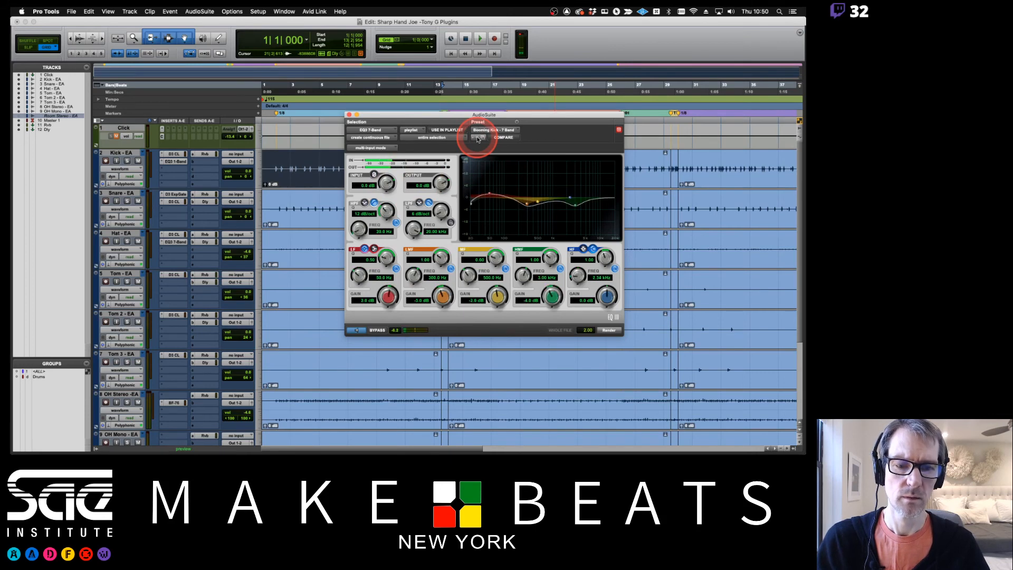
Render the EQ onto the selected Kick clip and close the AudioSuite plug-in
left_click(610, 331)
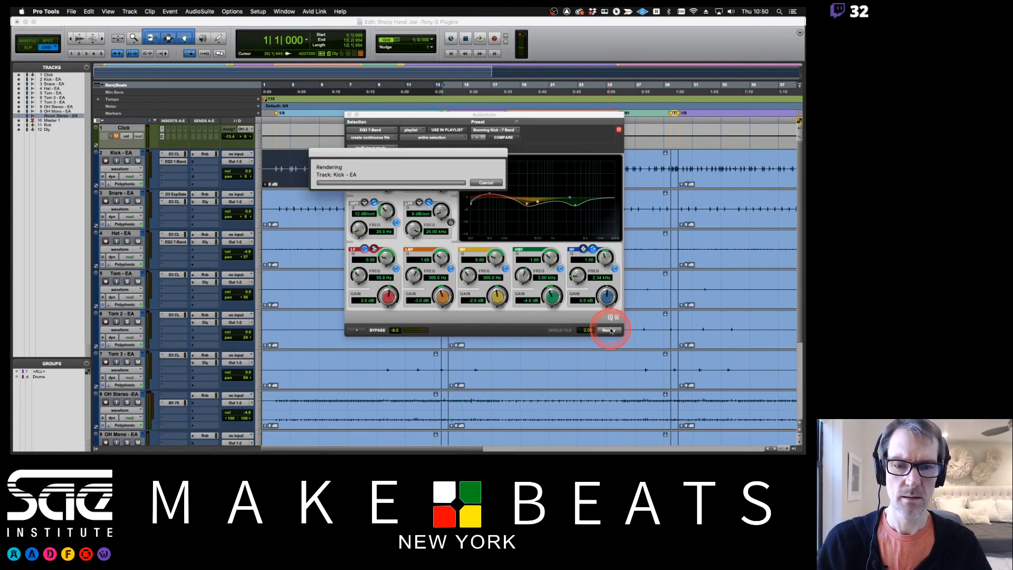
left_click(508, 136)
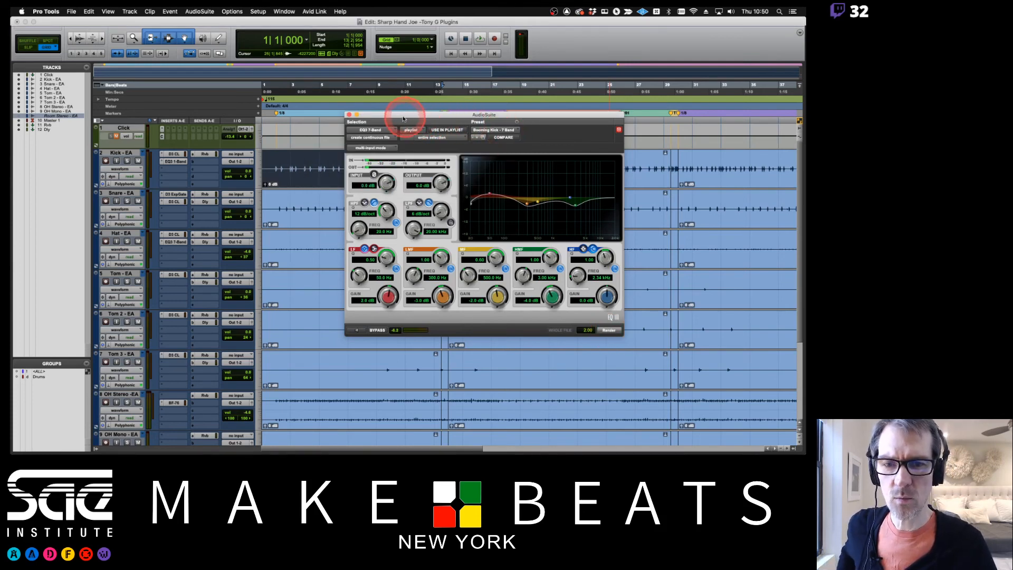
left_click_drag(355, 115, 387, 115)
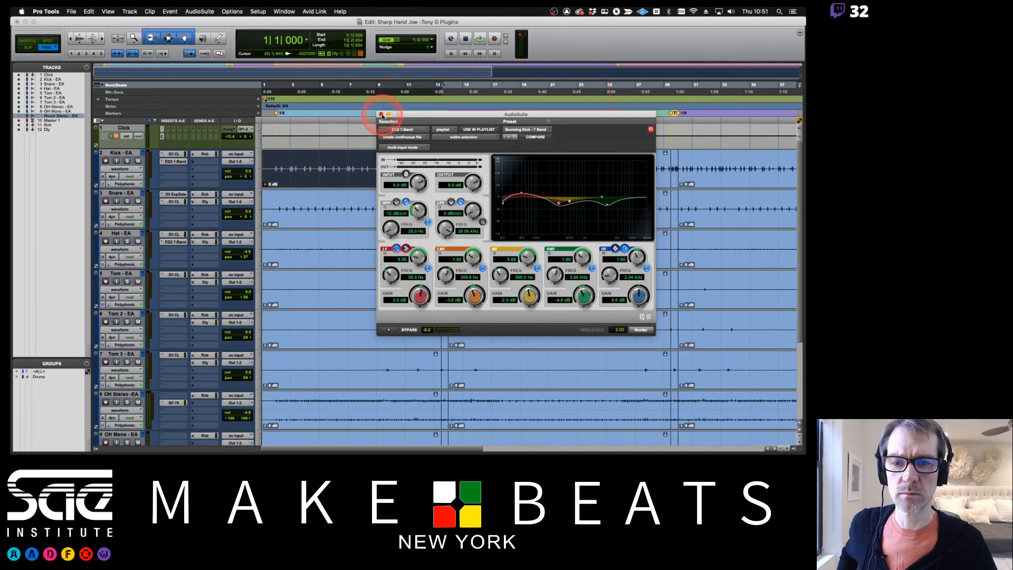
left_click(382, 114)
Show and widen the Clips list, and reselect the first Kick clip to locate its rendered file in the list
key("alt+super+]")
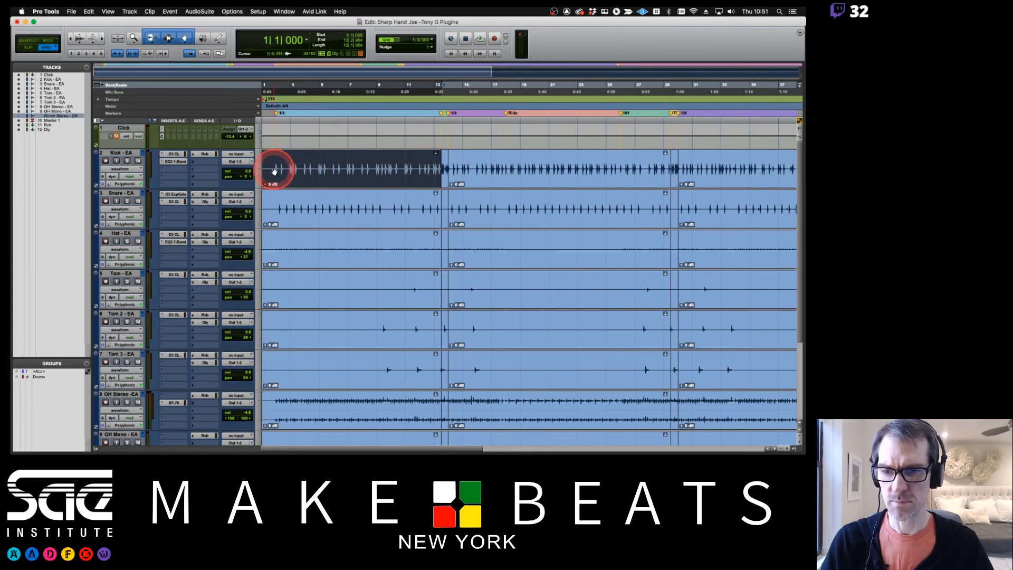
left_click(792, 448)
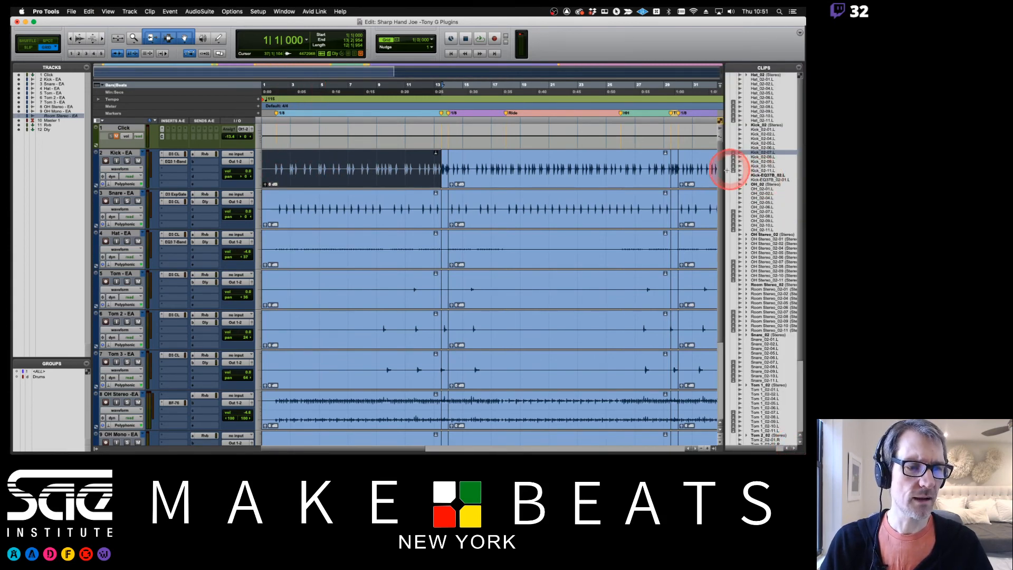
left_click_drag(725, 171, 696, 170)
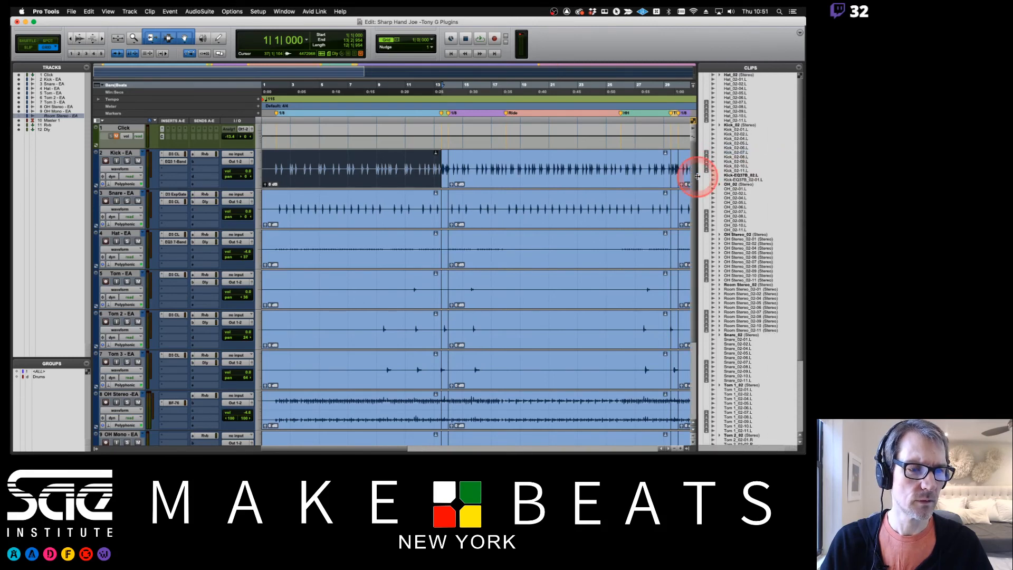
left_click(451, 132)
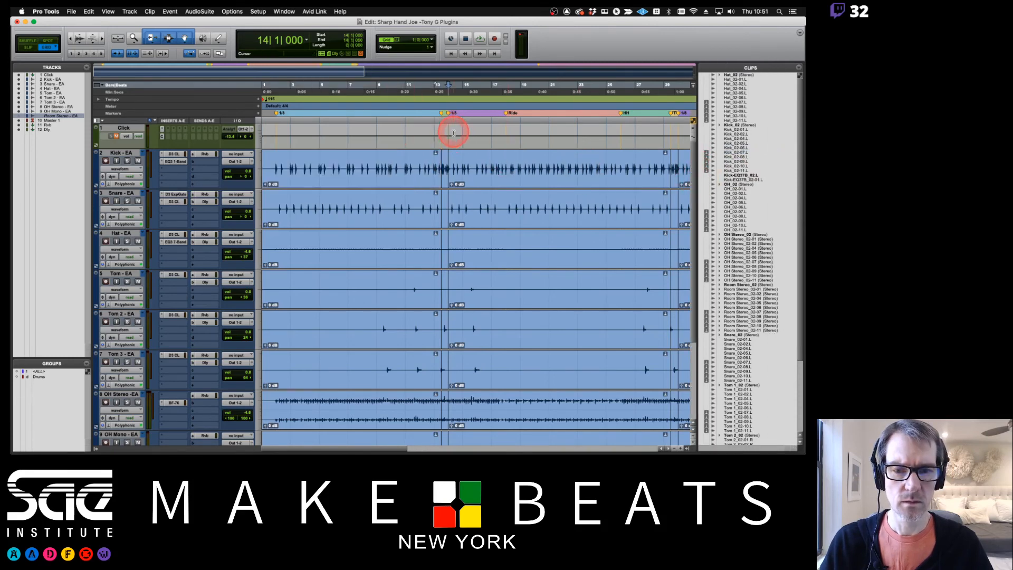
left_click(414, 174)
left_click(411, 176)
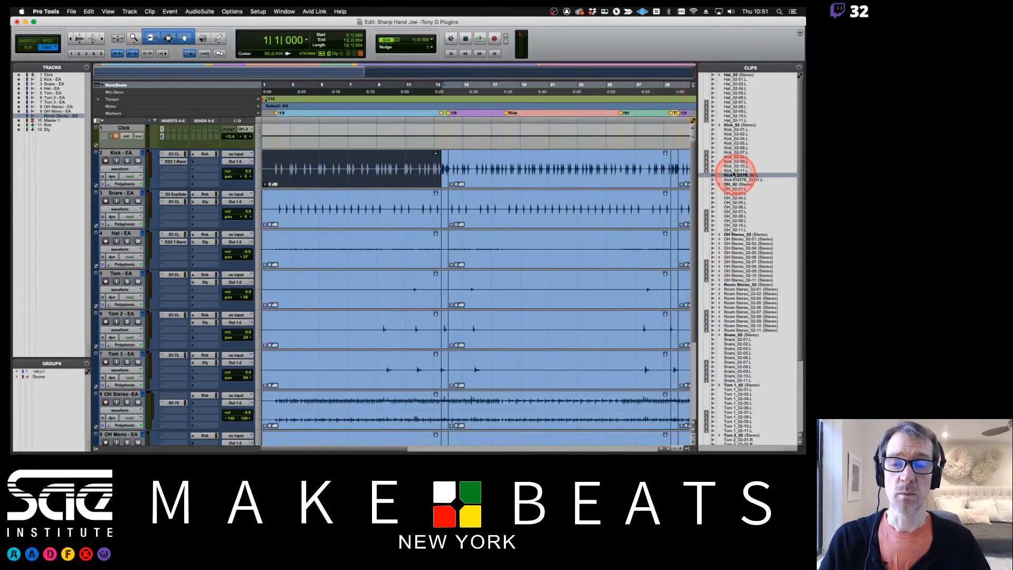
Switch to the plug-in notes PDF in Preview and advance to the page on AAX and track compatibility
key("super+Tab")
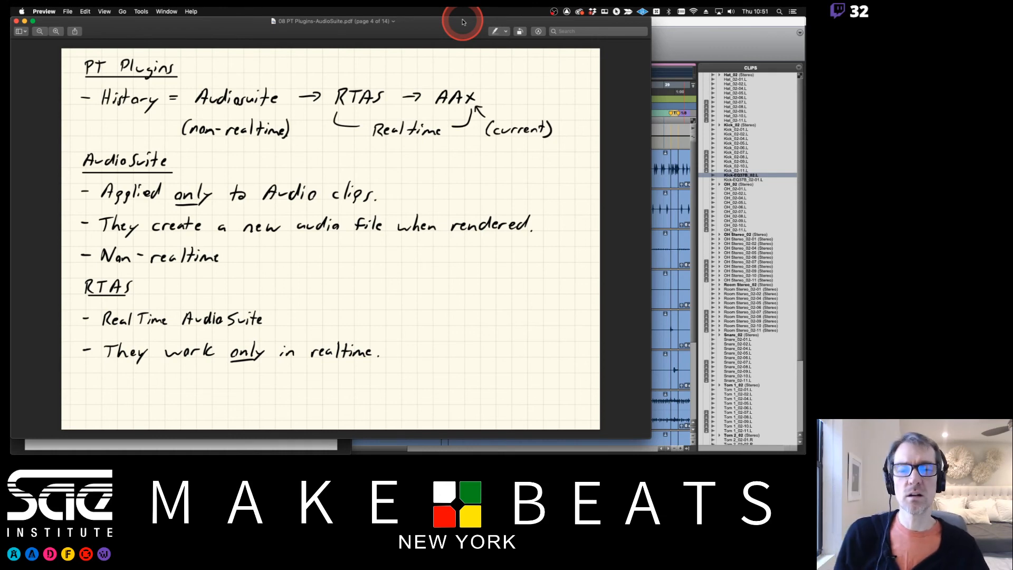
left_click(563, 31)
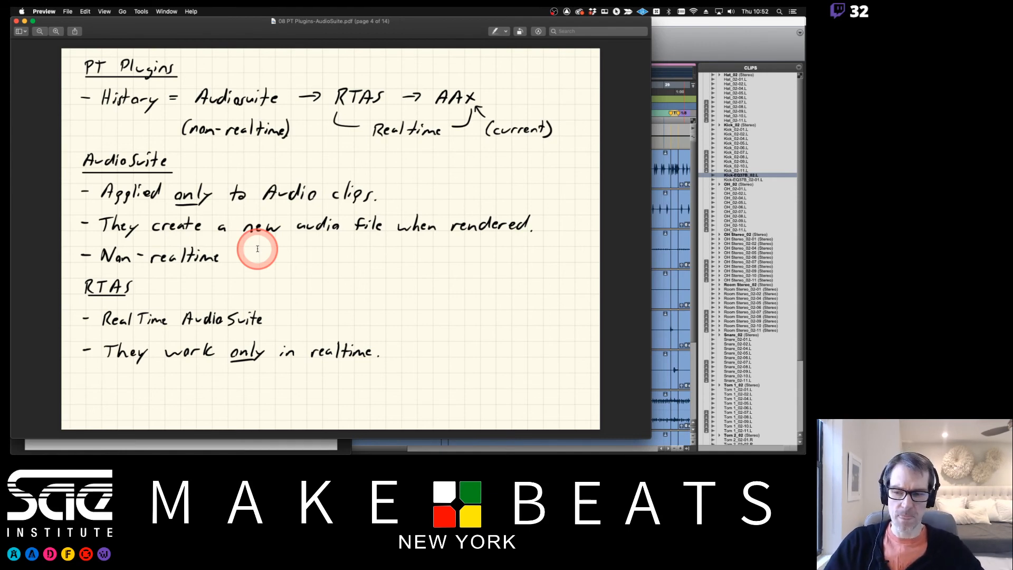
key("Right")
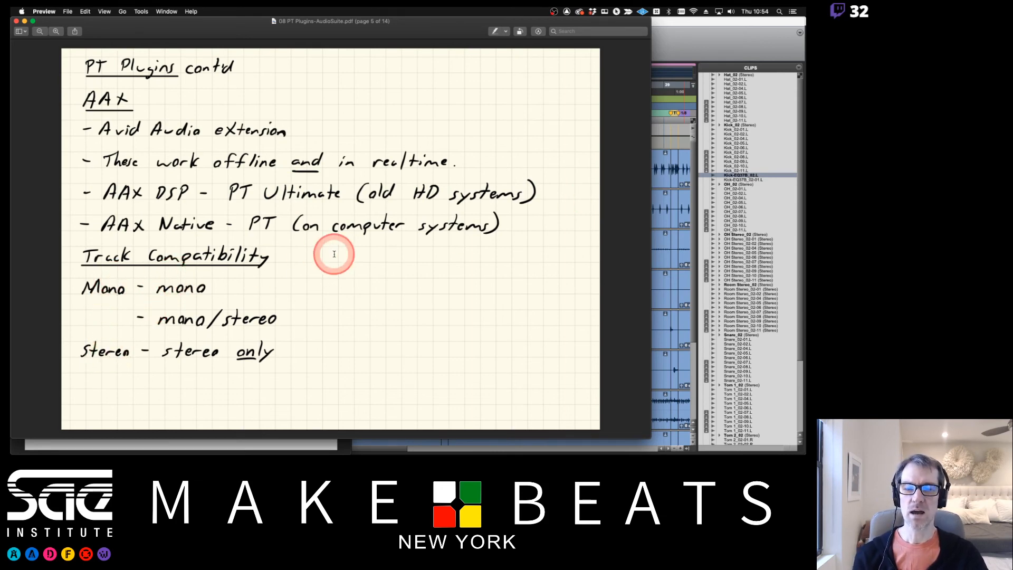
Switch back to Pro Tools, show the Mix window and browse the Dynamics plug-ins available for a free insert on Kick - EA
left_click(679, 36)
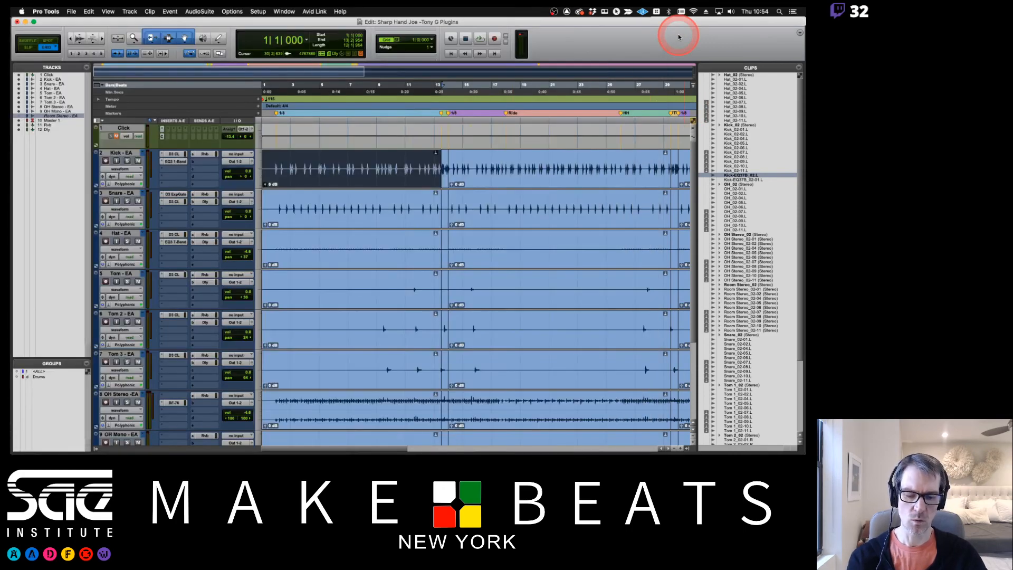
key("super+equal")
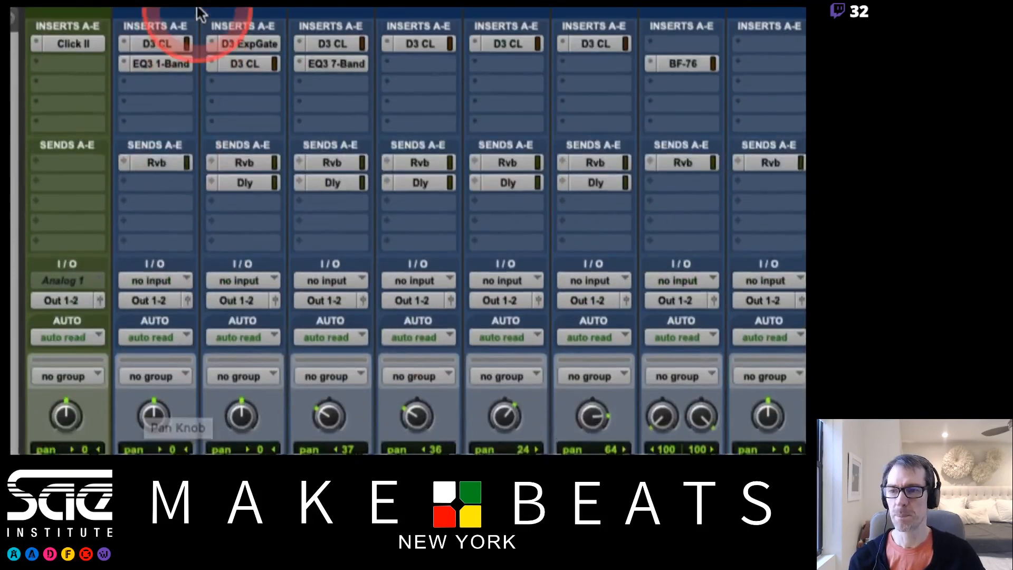
left_click(157, 101)
mouse_move(157, 101)
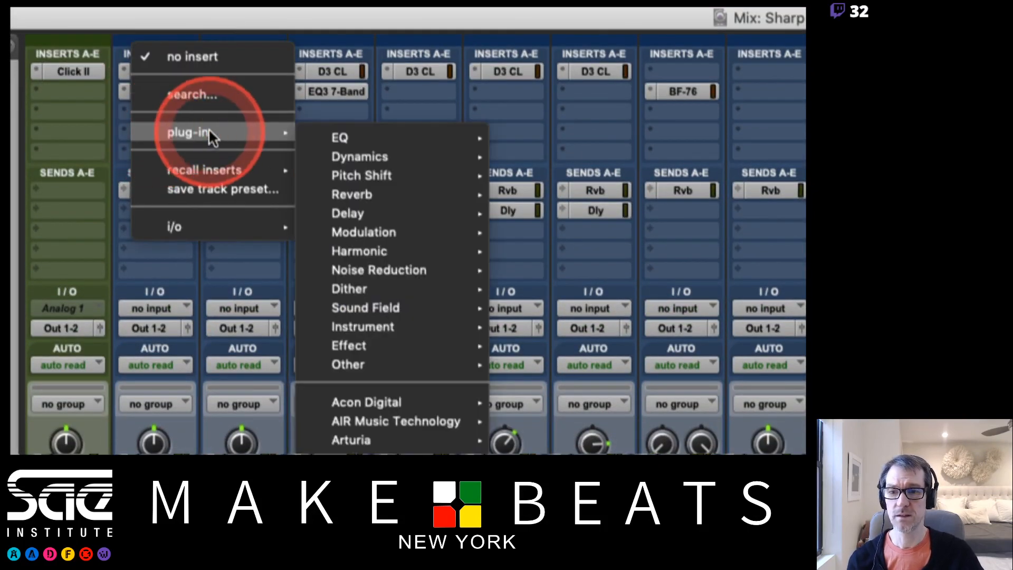
left_click(358, 158)
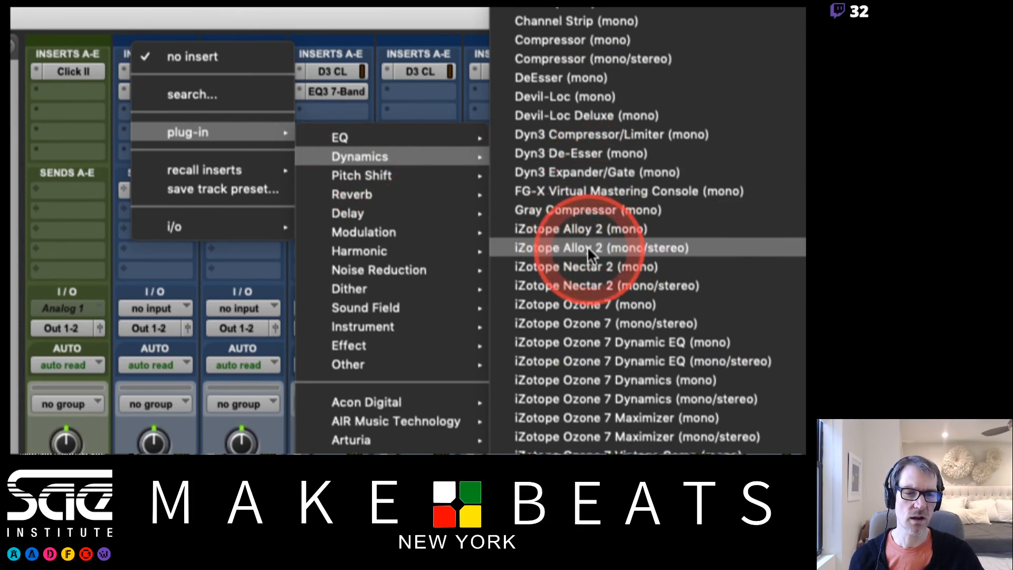
left_click(188, 308)
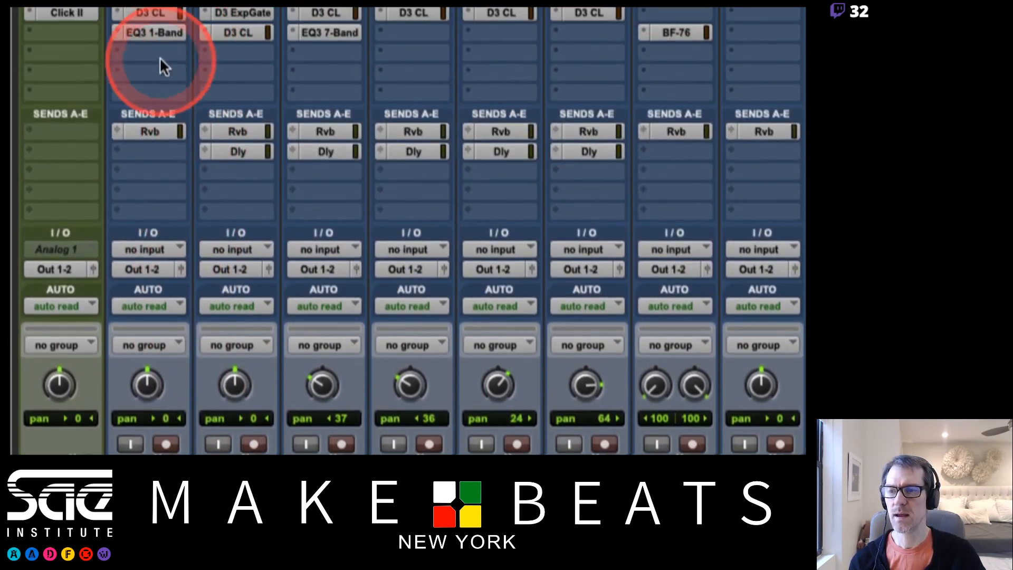
Insert the Crystallizer (mono) plug-in in the free slot below EQ3 1-Band on Kick - EA and move its window clear of the channel controls
left_click(139, 53)
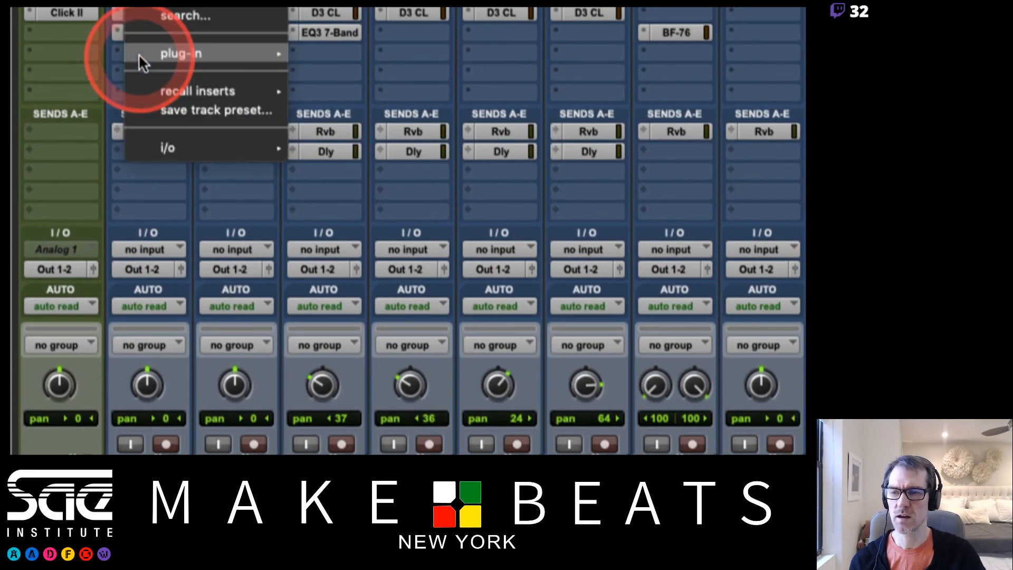
mouse_move(138, 54)
mouse_move(387, 69)
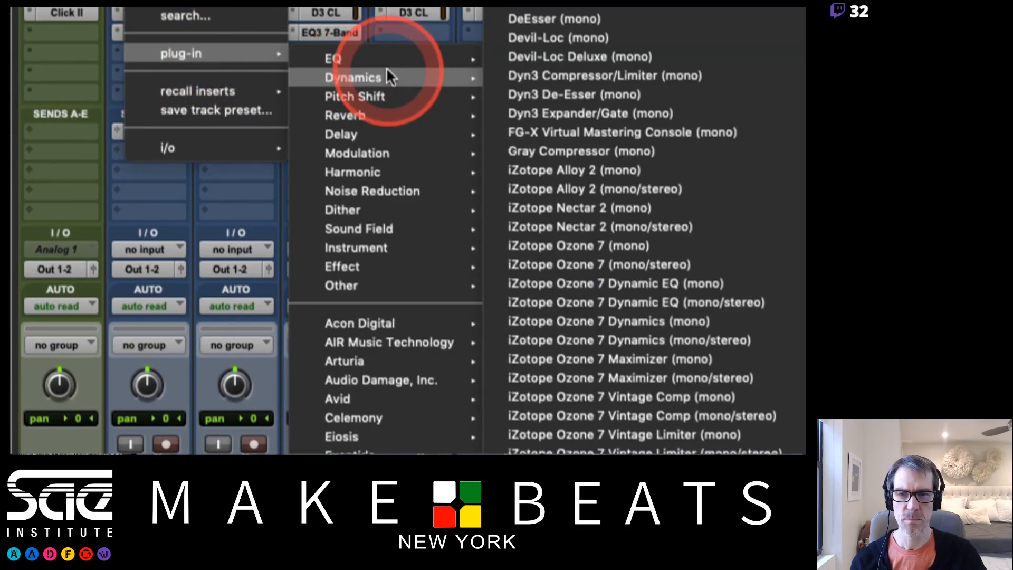
mouse_move(387, 154)
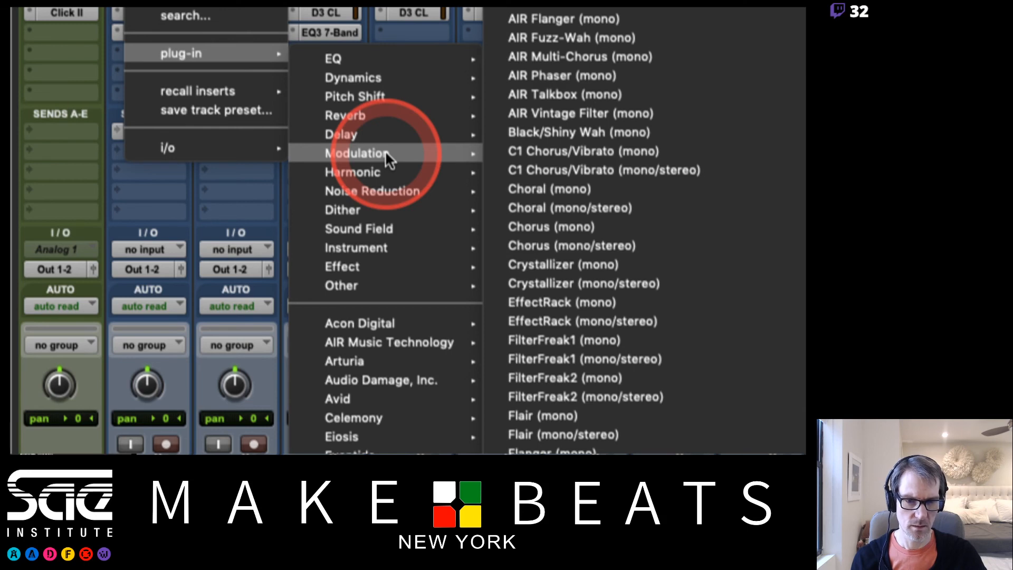
left_click(555, 263)
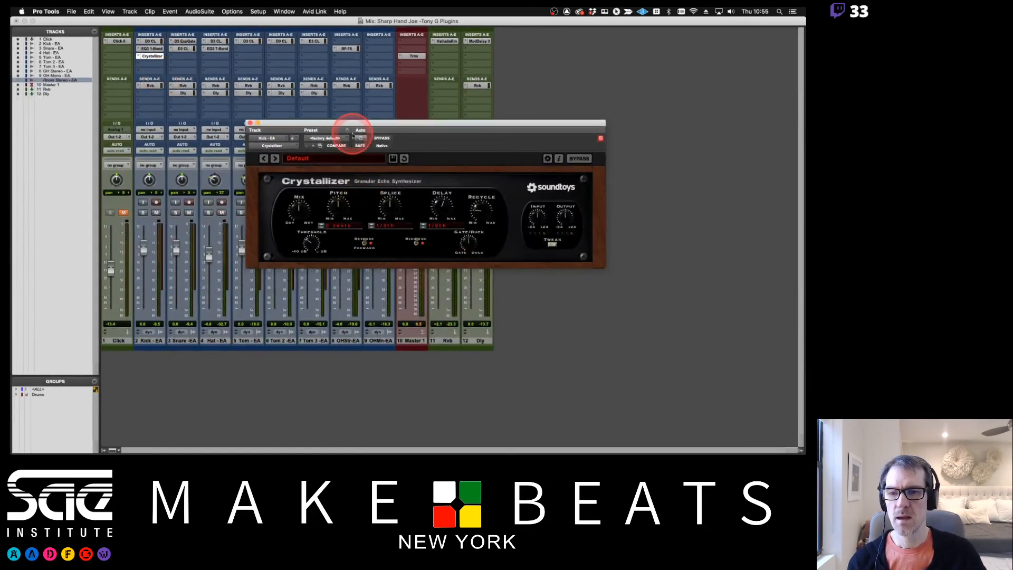
left_click_drag(352, 136, 355, 116)
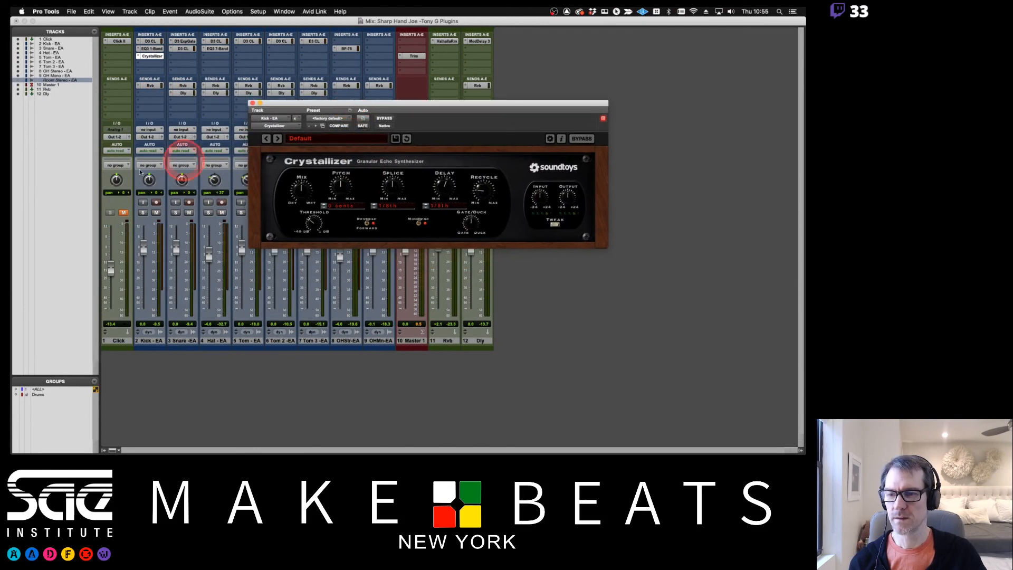
Solo Kick - EA and select the opening of its first clip in the Edit window, from bar 2 to about bar 9
left_click(143, 214)
key("super+equal")
left_click_drag(312, 101, 334, 263)
left_click_drag(276, 160, 376, 168)
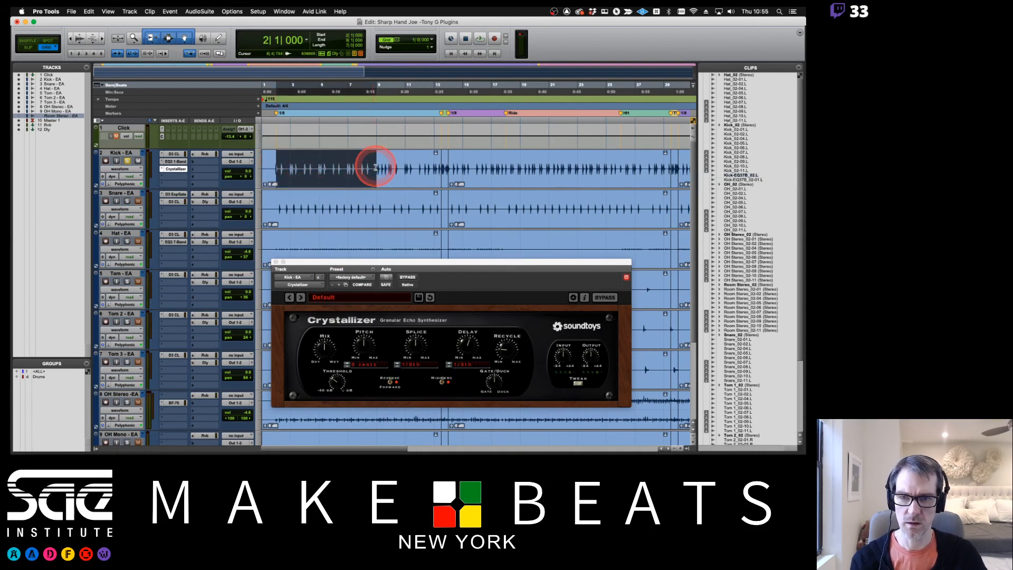
Return to the Mix window, start playback and audition the Crystallizer presets Accordian Crystals, Crystal Builder and Emeralds, then step back through them
key("super+equal")
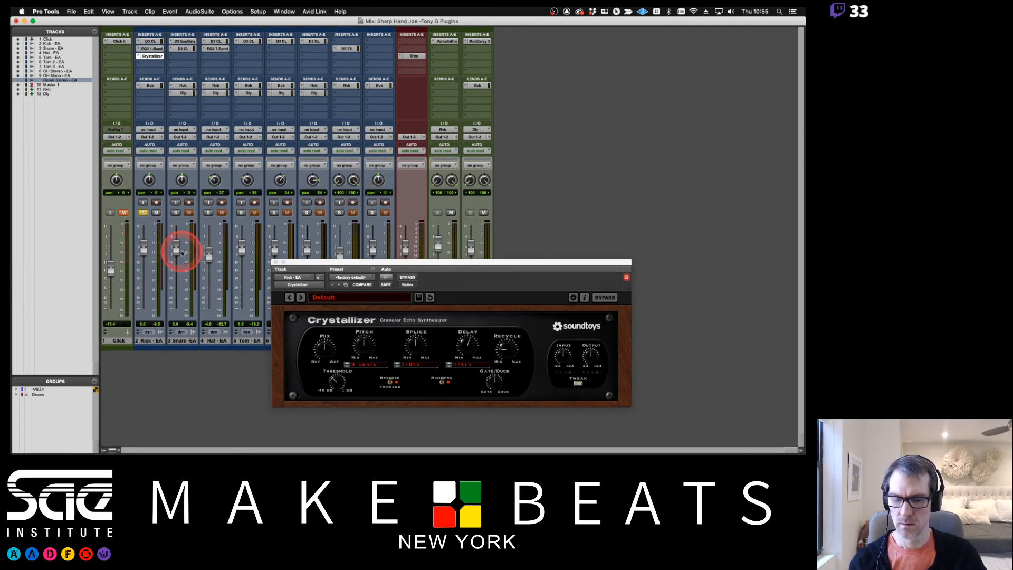
key("space")
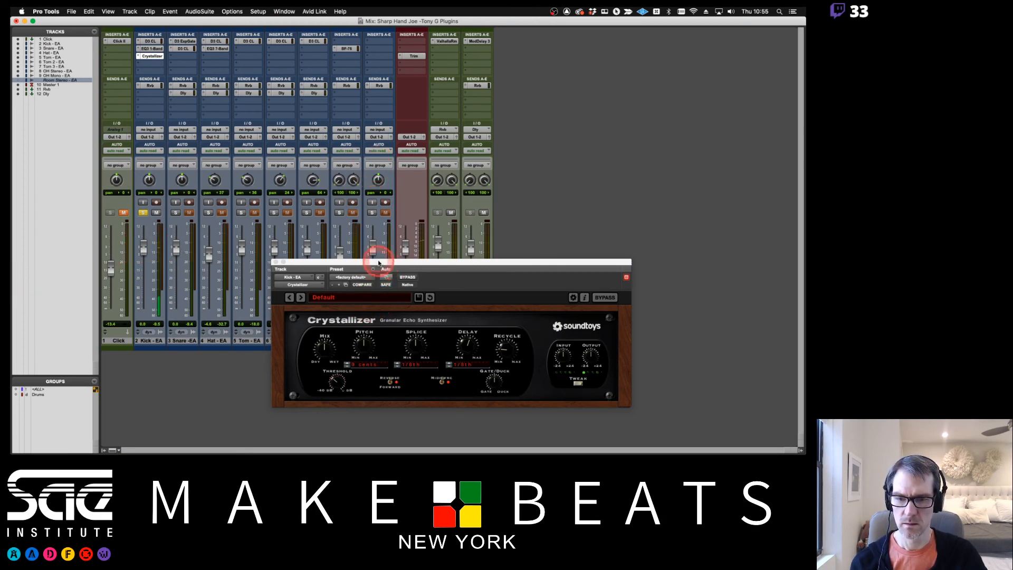
left_click_drag(372, 261, 436, 172)
left_click(362, 207)
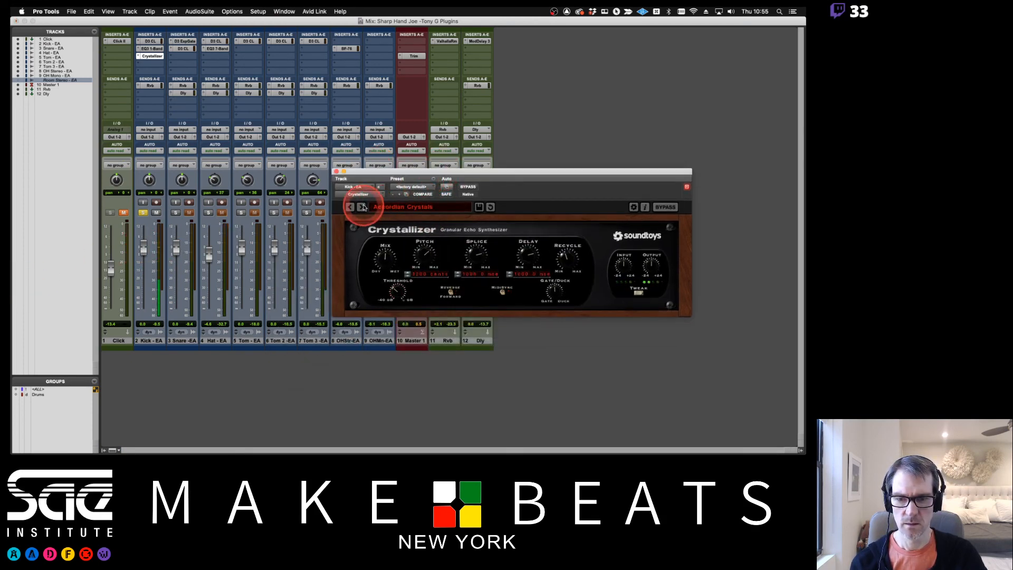
left_click(363, 207)
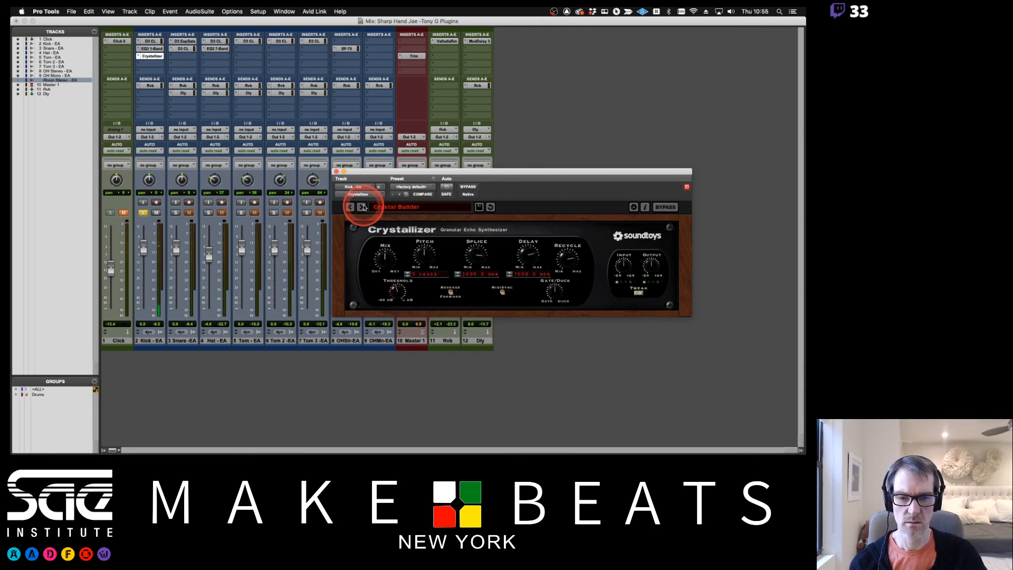
left_click(363, 207)
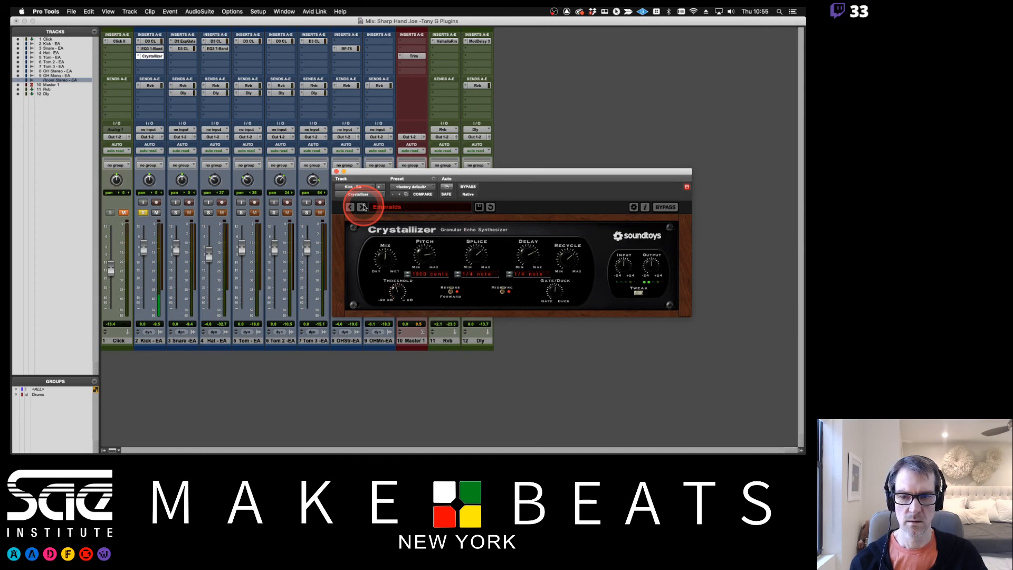
left_click(350, 207)
left_click(350, 207)
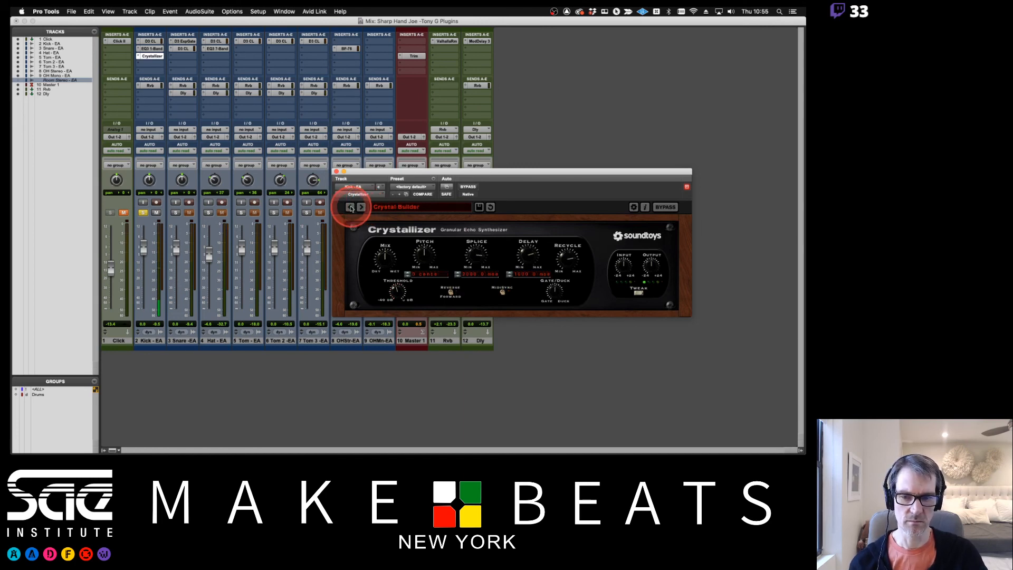
left_click(350, 207)
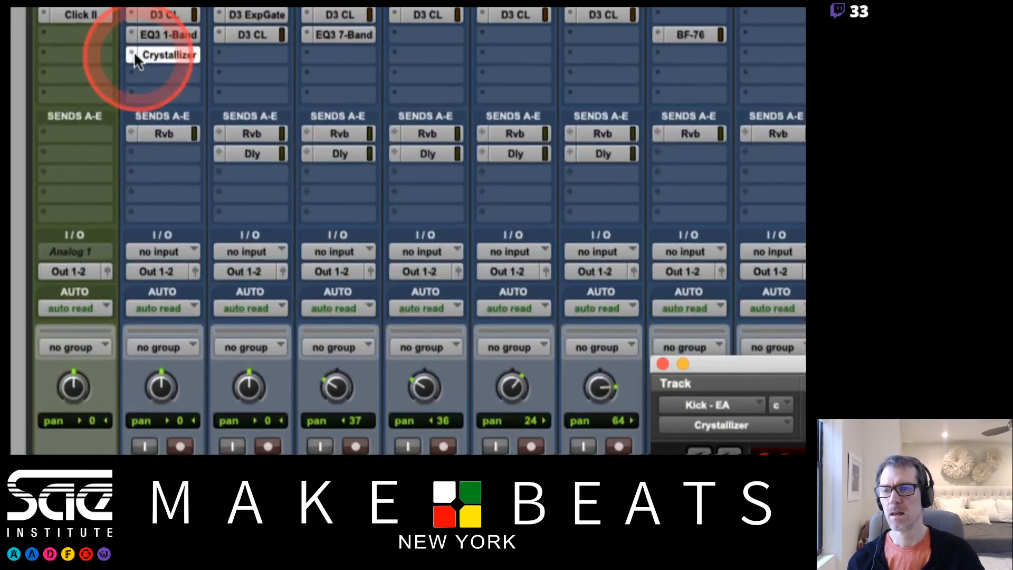
Compare the mono and mono/stereo versions of Crystallizer offered among the Modulation plug-ins for the Kick - EA insert
left_click(133, 55)
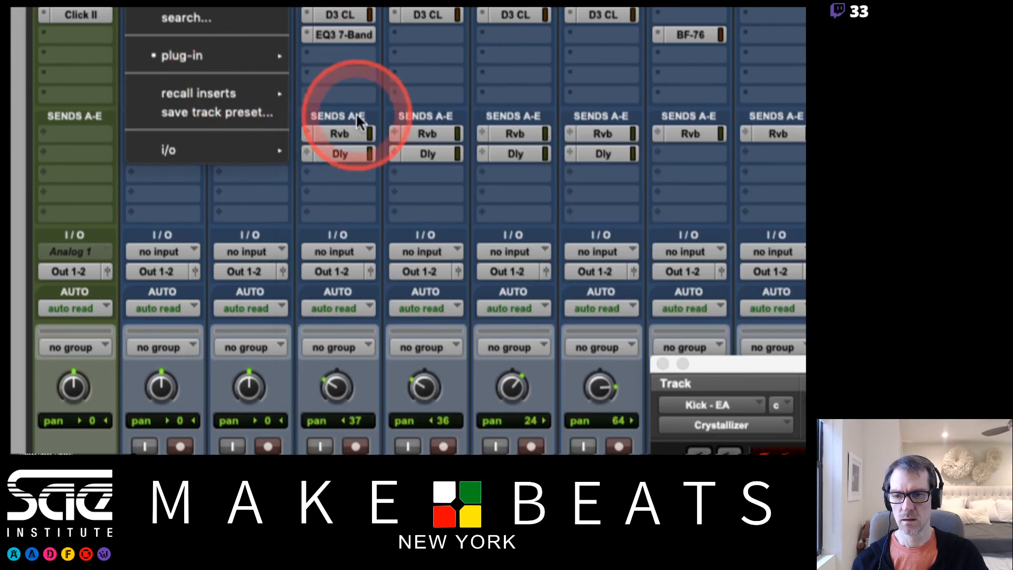
mouse_move(266, 53)
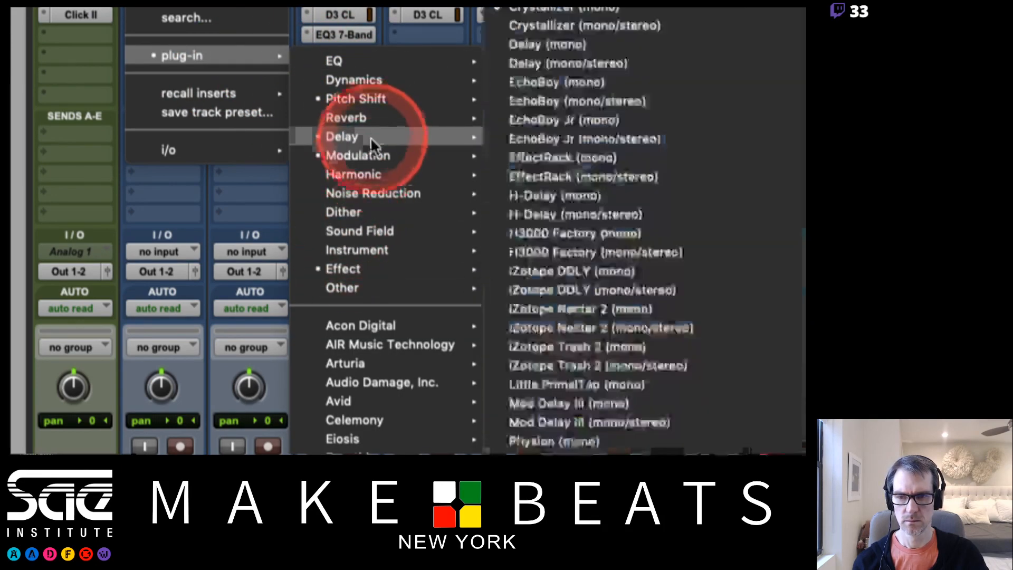
mouse_move(439, 154)
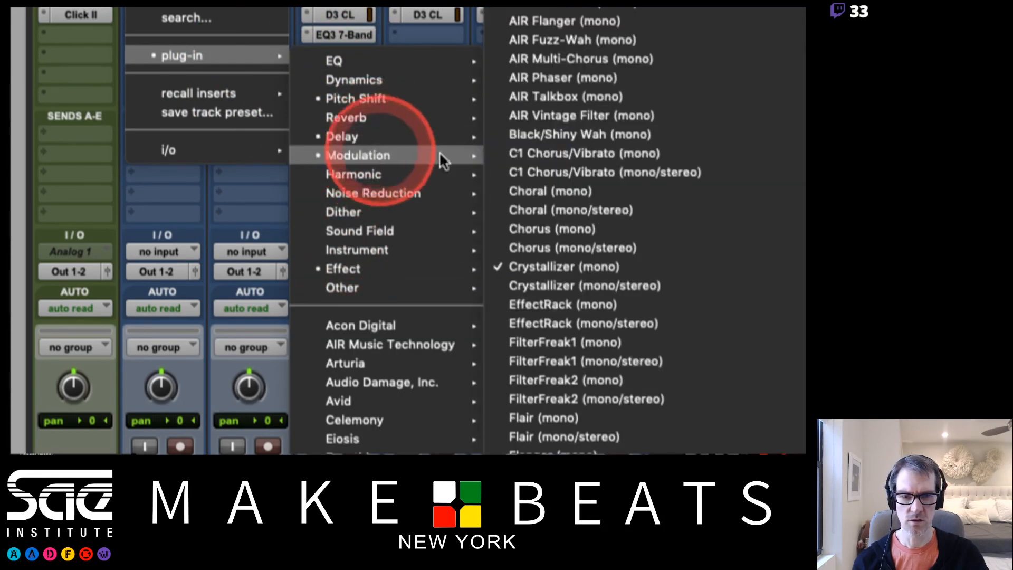
left_click(555, 281)
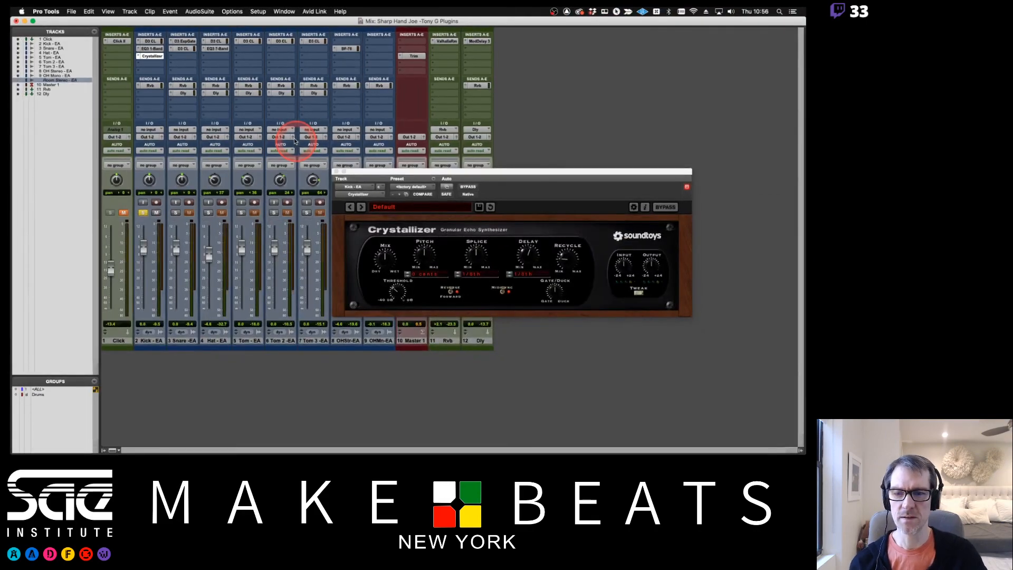
Move the Crystallizer window slightly and audition its presets during playback from Crystal Builder up to Half Saphires, finishing on Default
left_click_drag(389, 175, 380, 166)
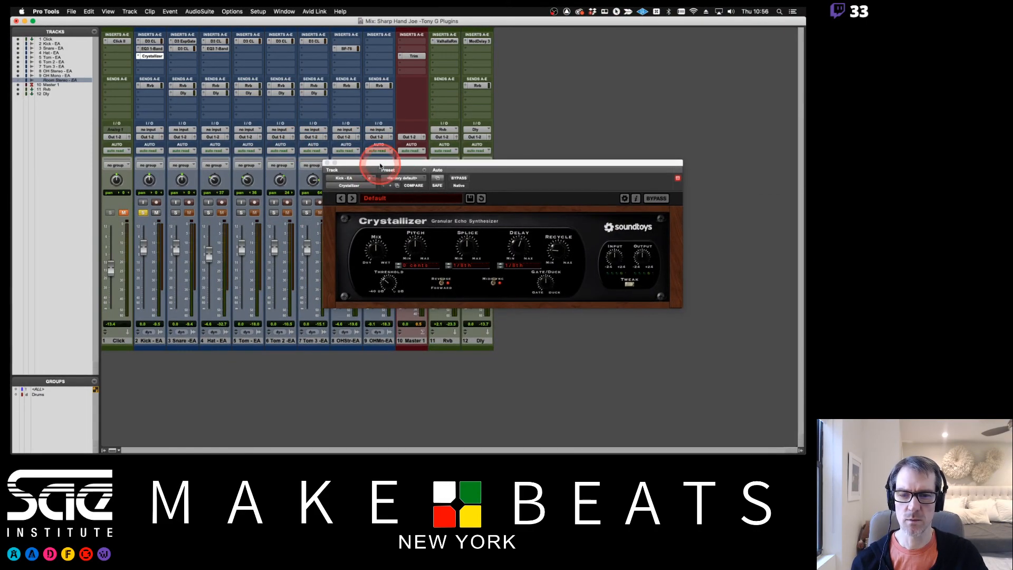
left_click(353, 199)
left_click(353, 199)
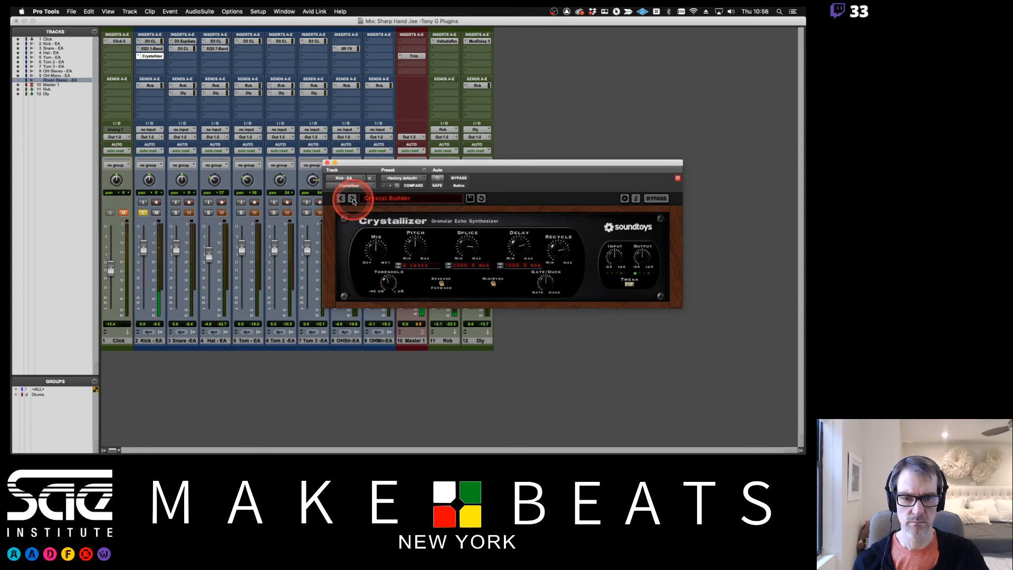
left_click(353, 199)
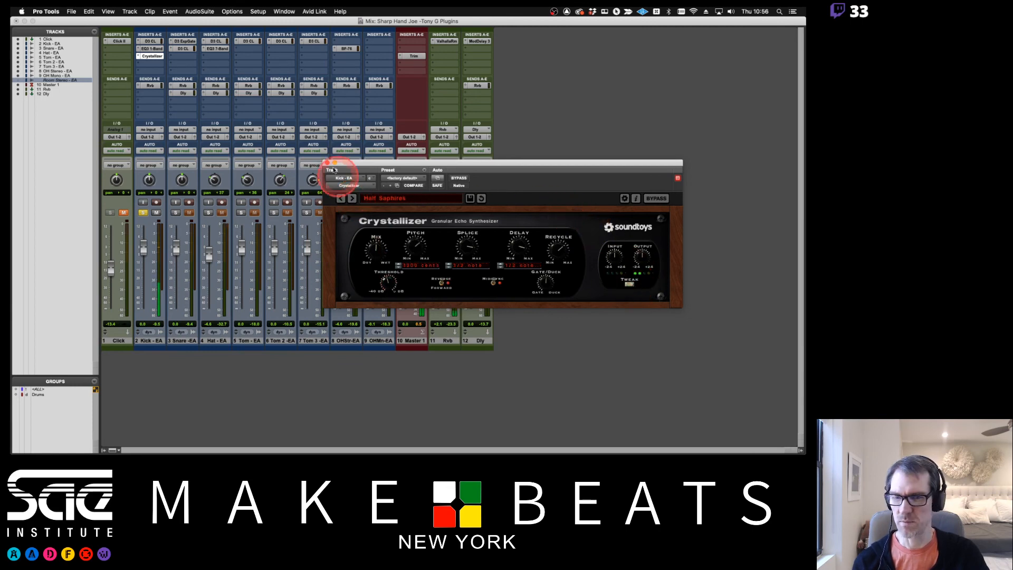
left_click(341, 200)
left_click(341, 200)
left_click(341, 200)
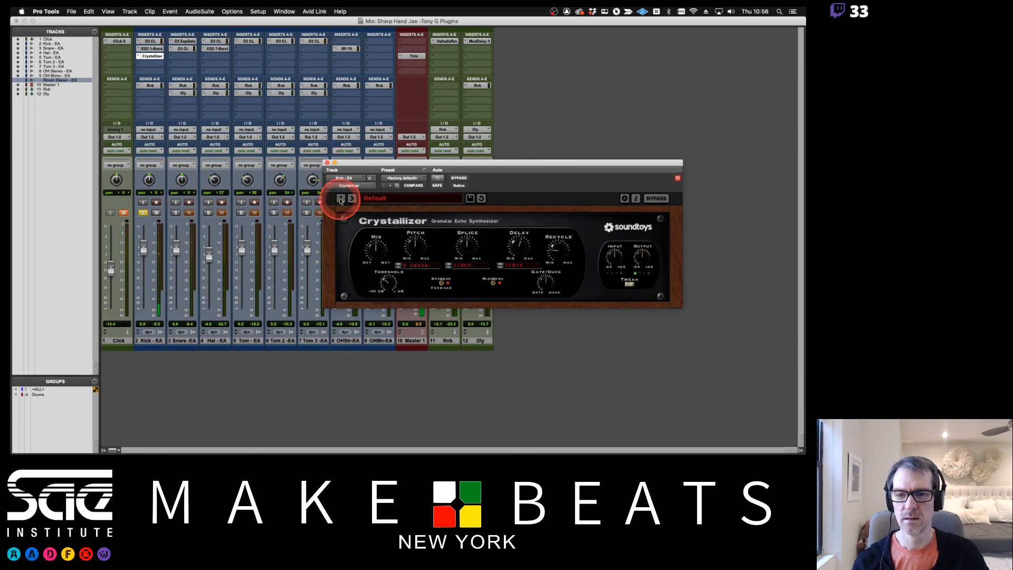
left_click(150, 55)
mouse_move(185, 57)
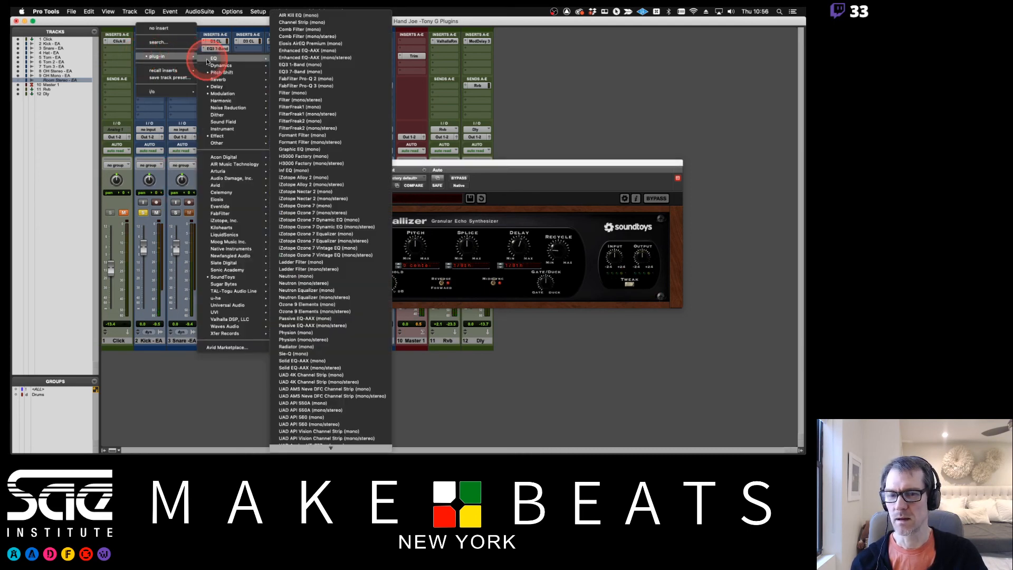
left_click(534, 131)
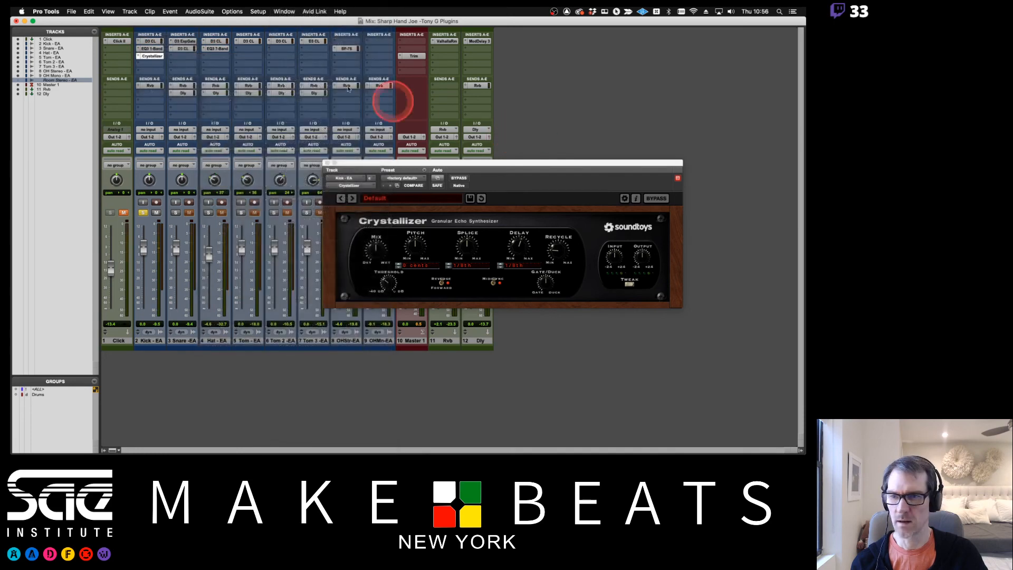
Replace Crystallizer on Kick - EA with EchoBoy (mono) from the Delay plug-ins and move its window
left_click(150, 56)
mouse_move(184, 56)
left_click(242, 55)
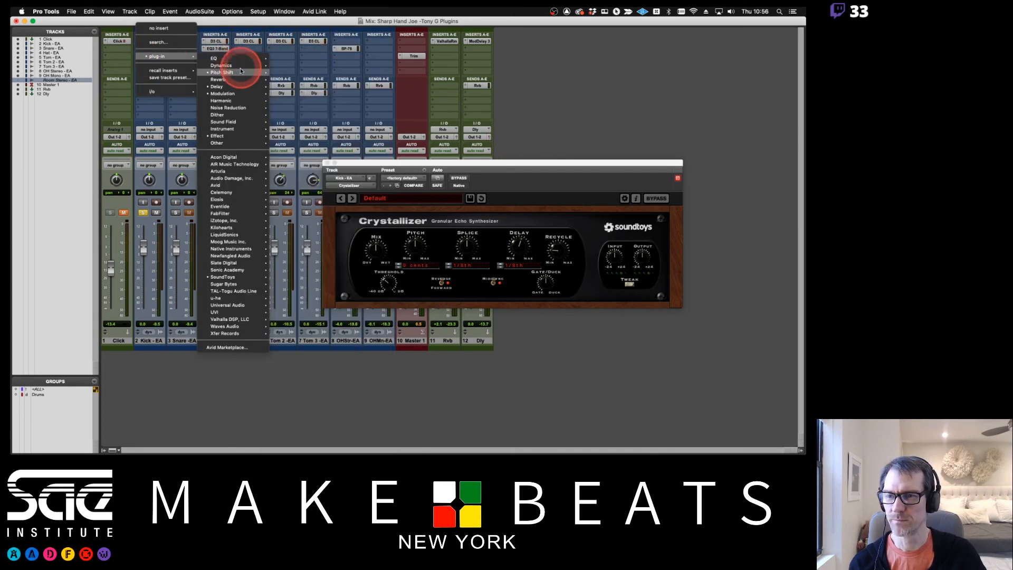
mouse_move(234, 86)
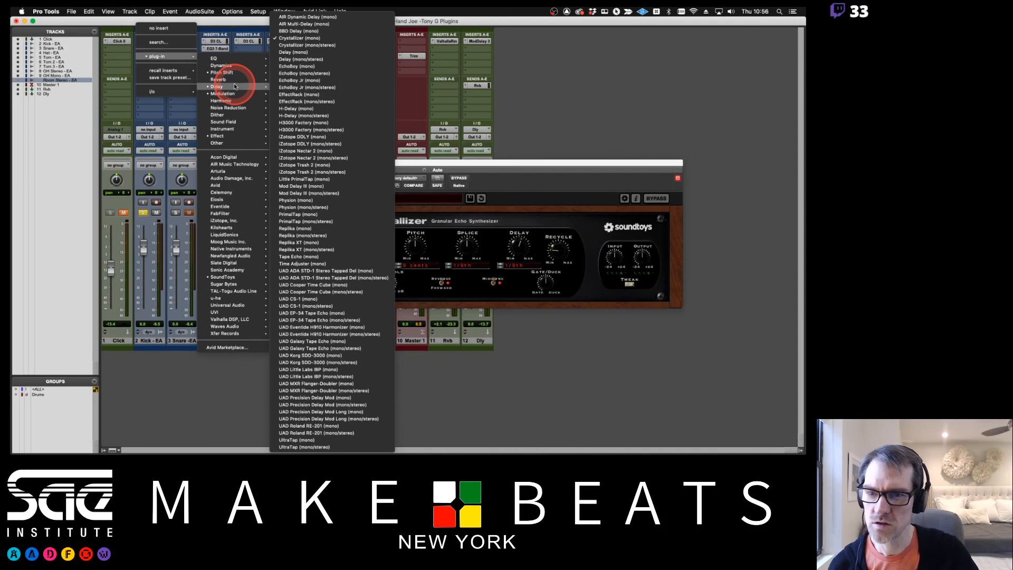
left_click(304, 67)
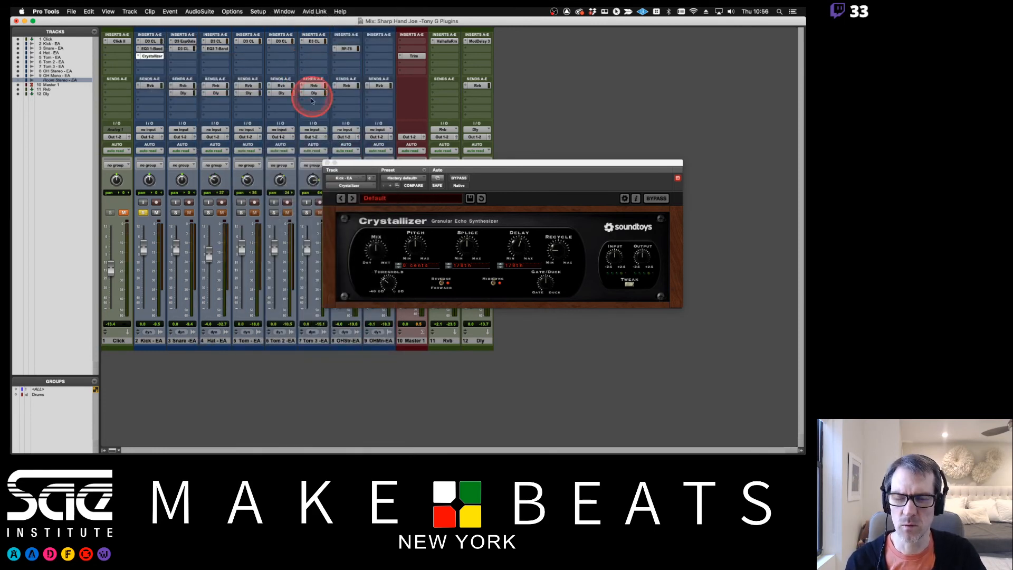
left_click_drag(393, 166, 317, 122)
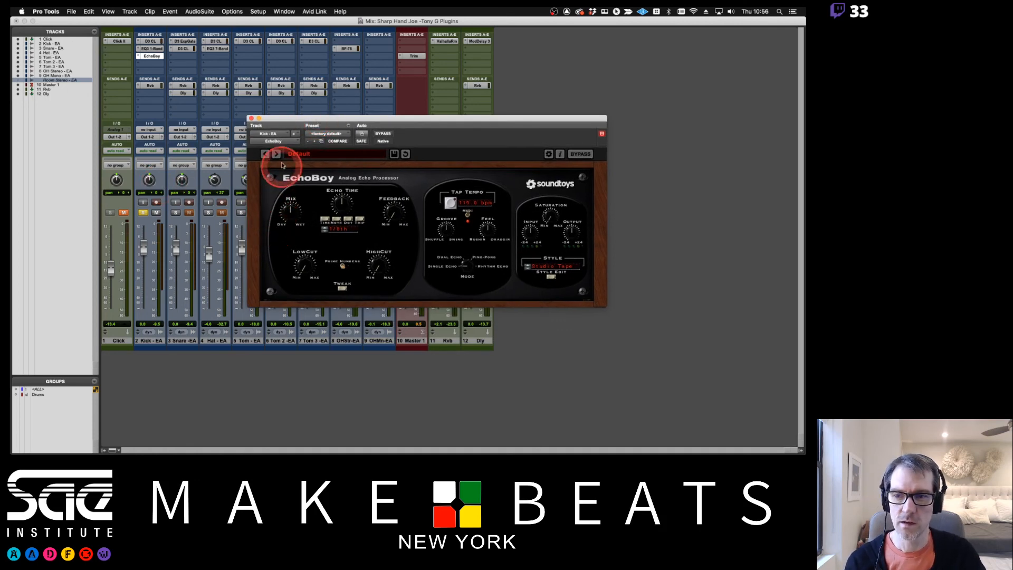
Play the kick through EchoBoy's Classics presets Tel Ray and EchoBox, then advance to EchoPlex
left_click(297, 154)
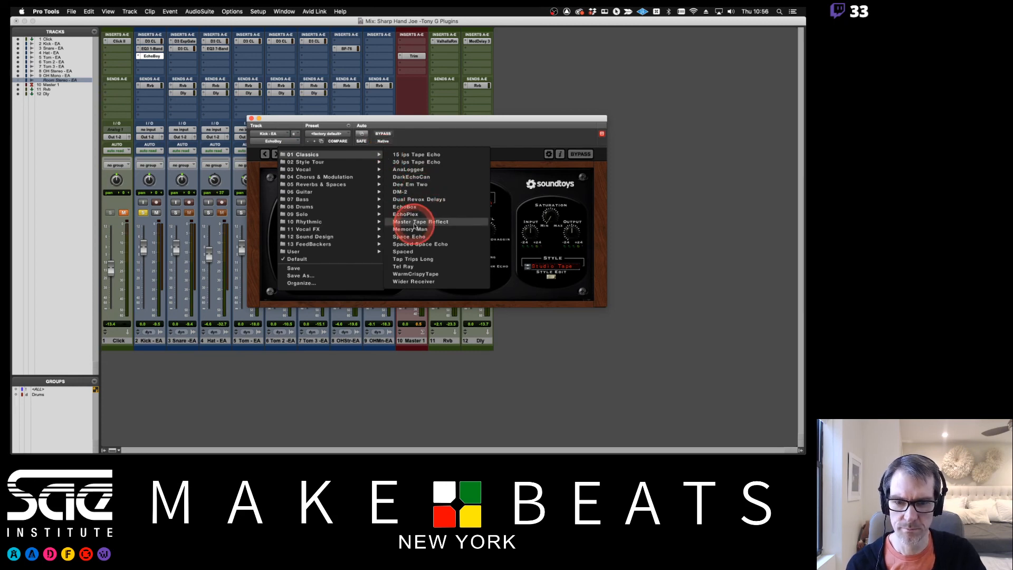
left_click(407, 267)
key("space")
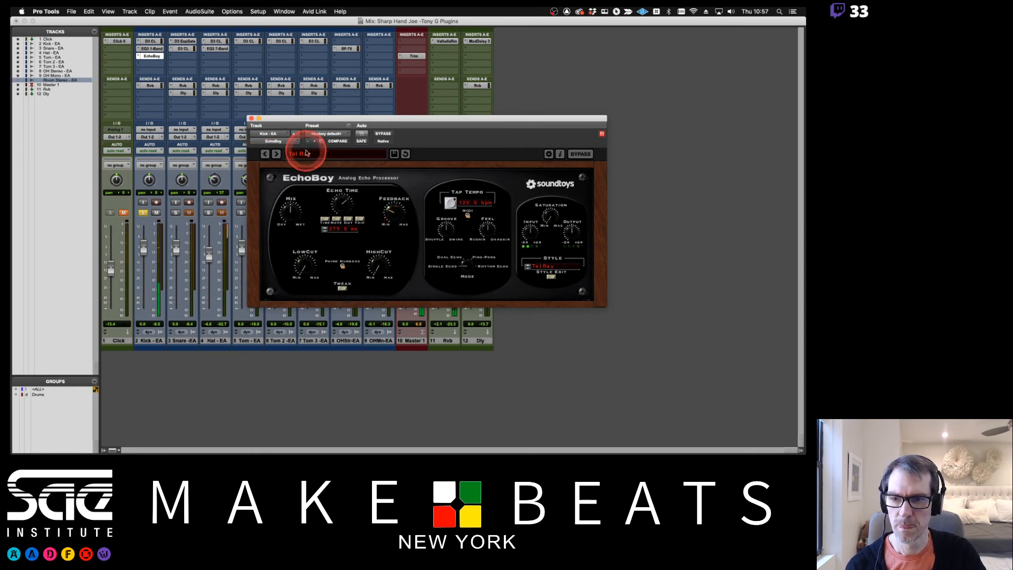
left_click(306, 154)
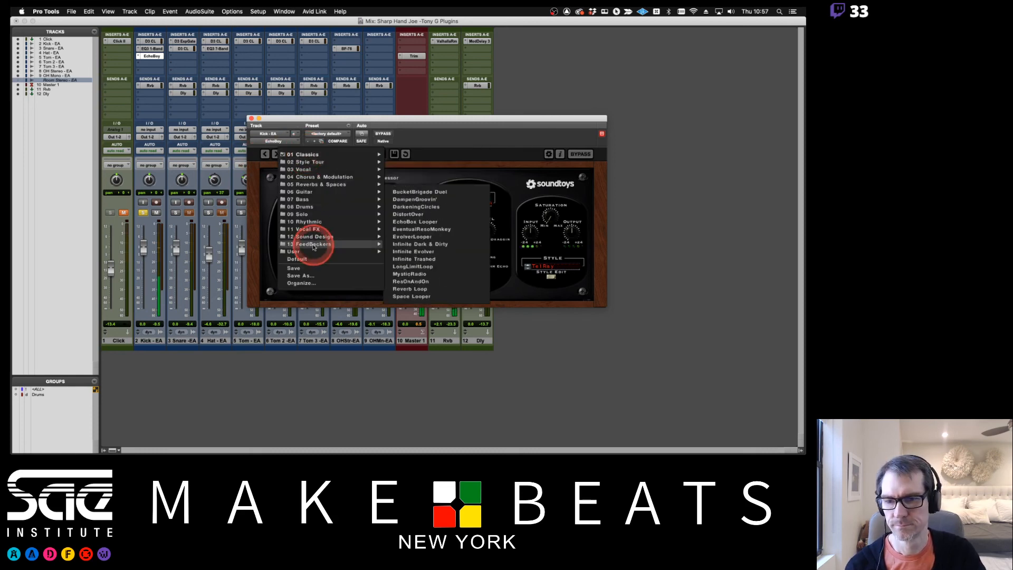
mouse_move(315, 224)
mouse_move(311, 155)
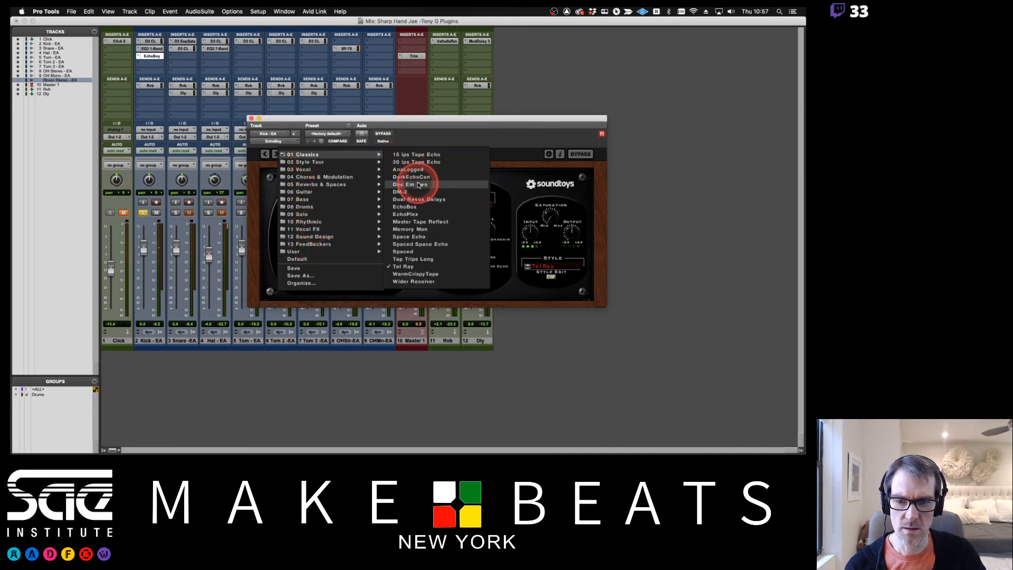
left_click(407, 207)
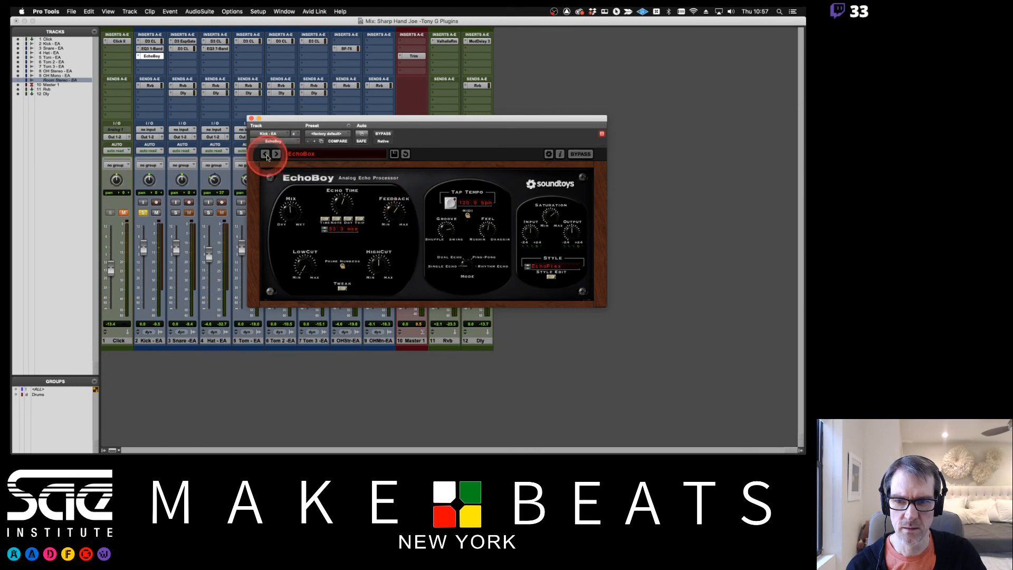
left_click(277, 154)
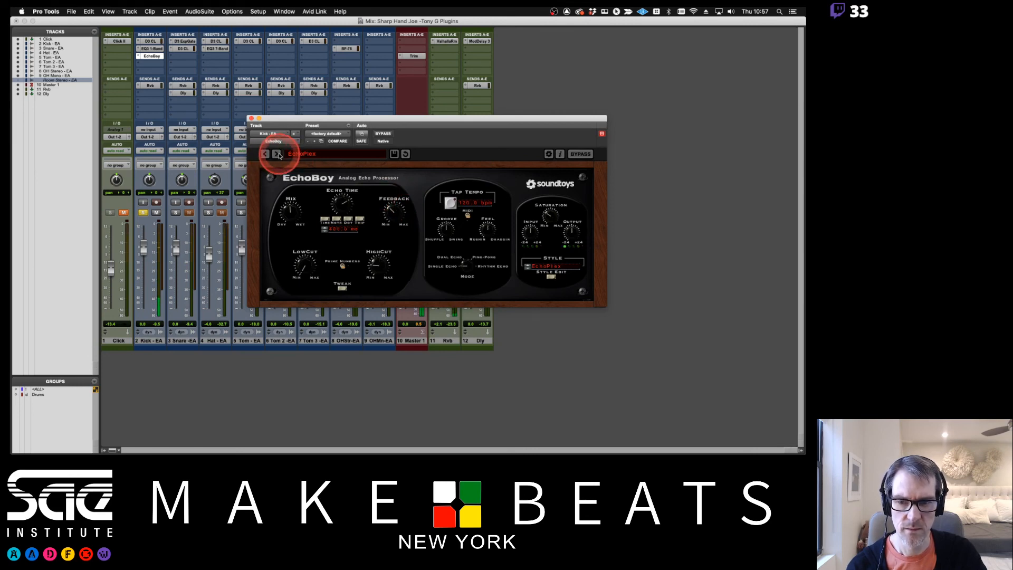
left_click(346, 160)
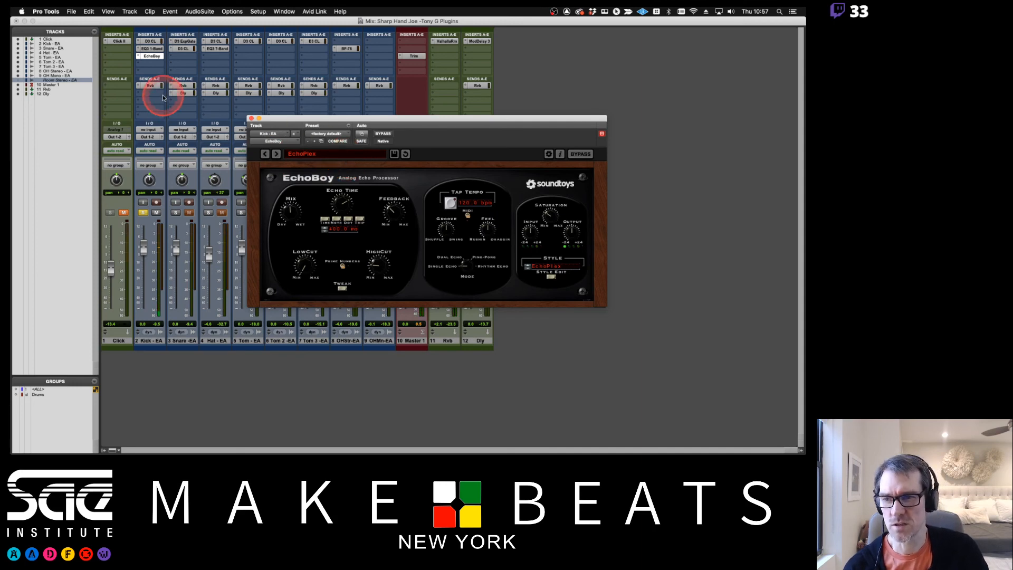
Swap the EchoBoy insert on Kick - EA for its mono/stereo version from the Delay plug-ins
left_click(140, 56)
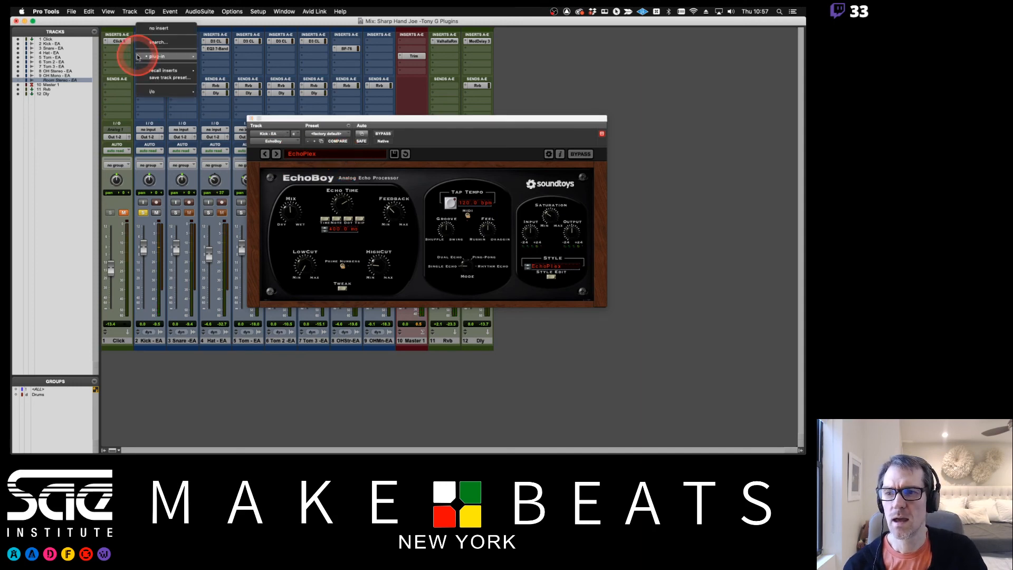
mouse_move(190, 57)
mouse_move(238, 88)
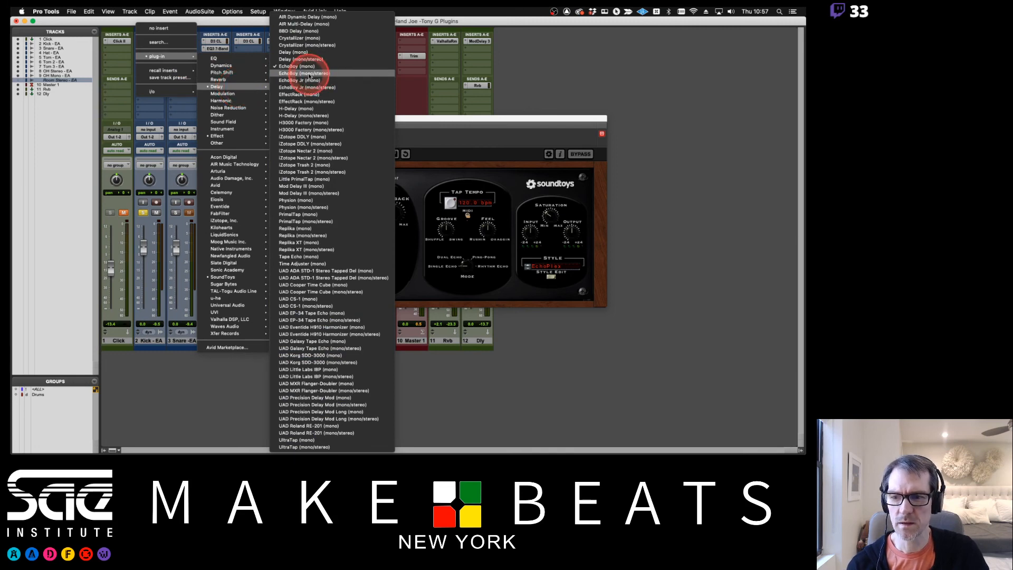
left_click(309, 74)
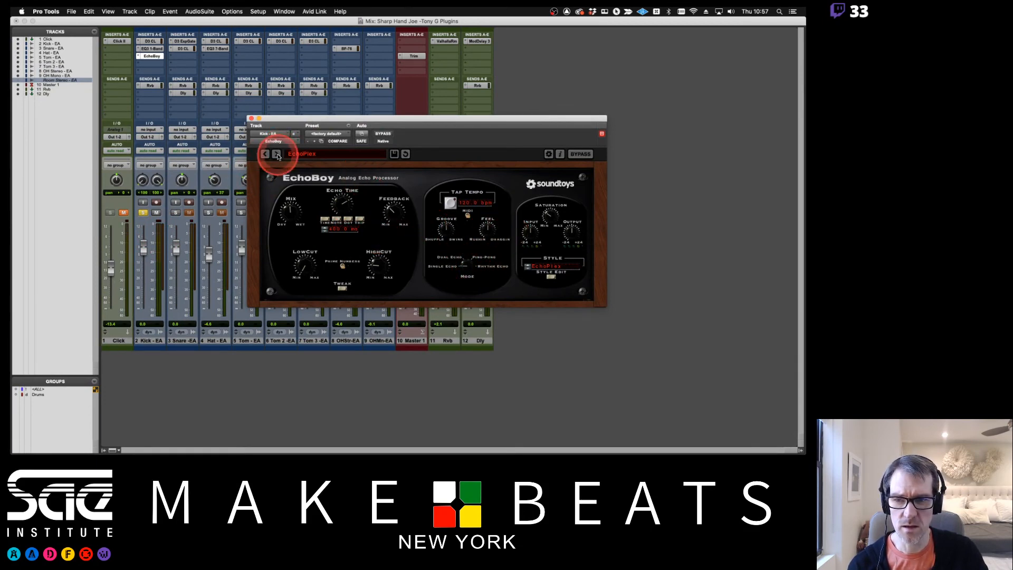
Audition the neighbouring EchoBoy presets, going forward to Master Tape Reflect and back past EchoPlex to Dual Revox Delays
left_click(276, 154)
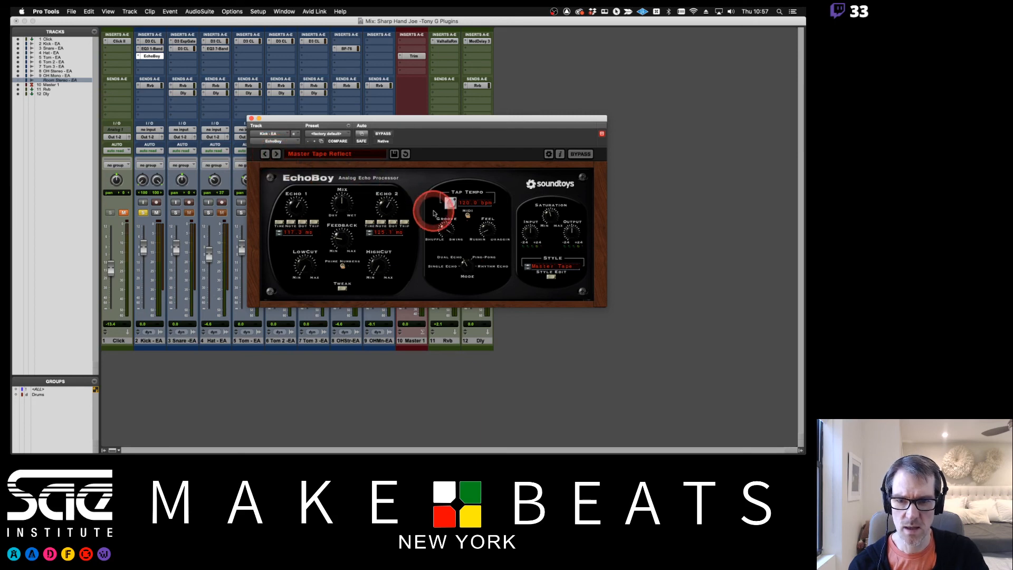
left_click(266, 154)
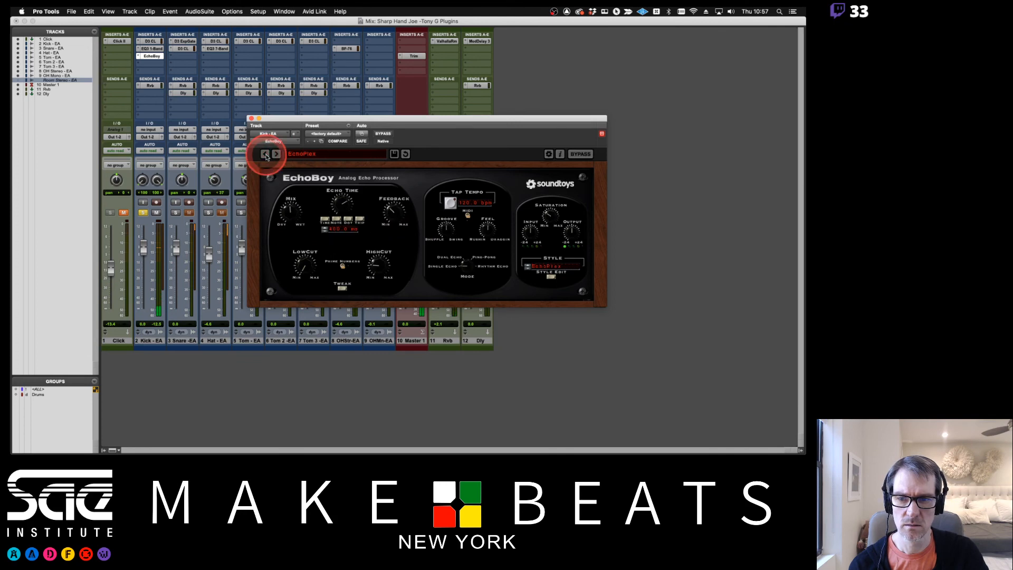
left_click(265, 154)
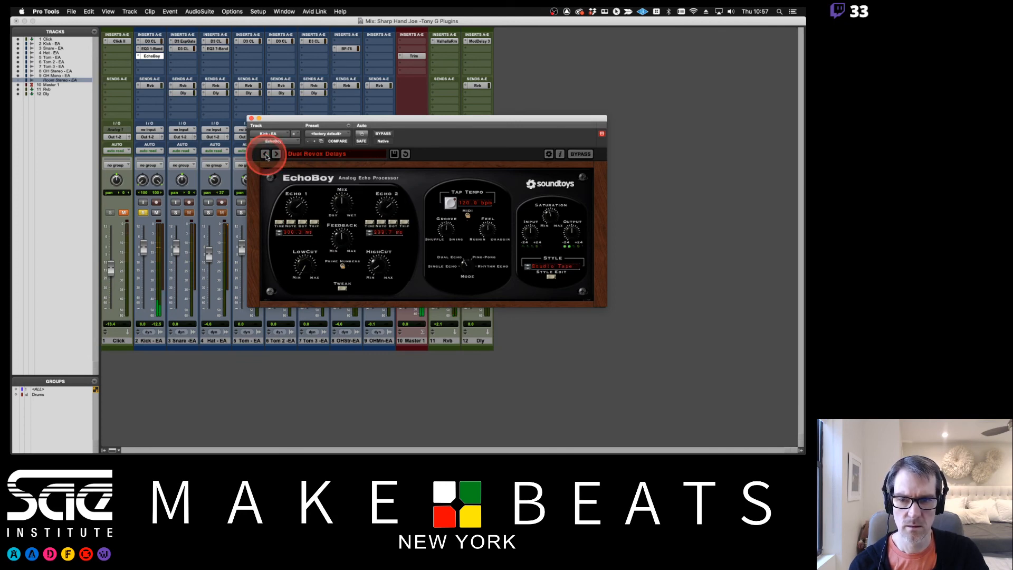
Audition EchoBoy presets backward from Dual Revox Delays through Dee Em Two to DarkEchoCan, then close the plug-in window
left_click(266, 154)
left_click(266, 155)
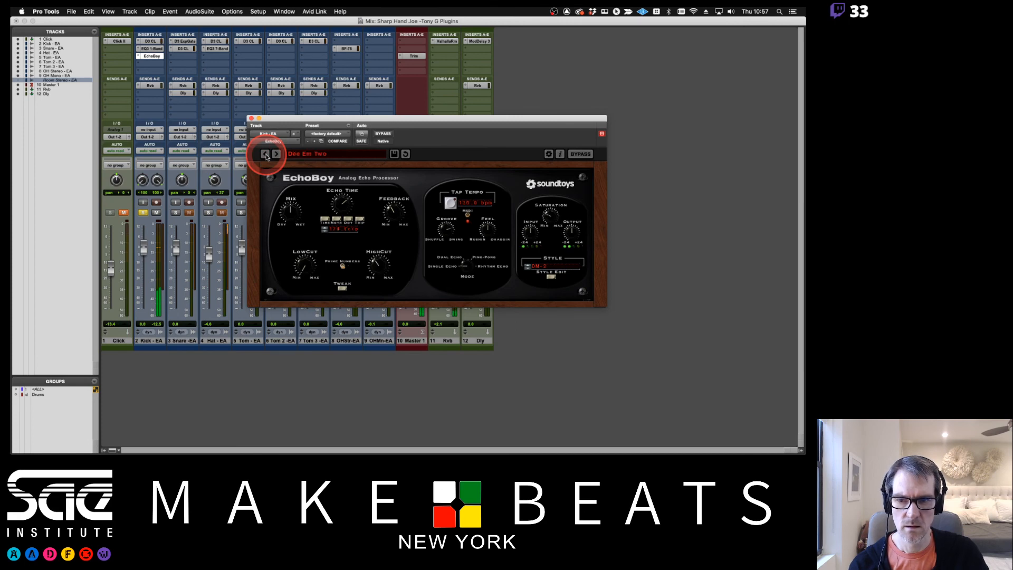
left_click(265, 154)
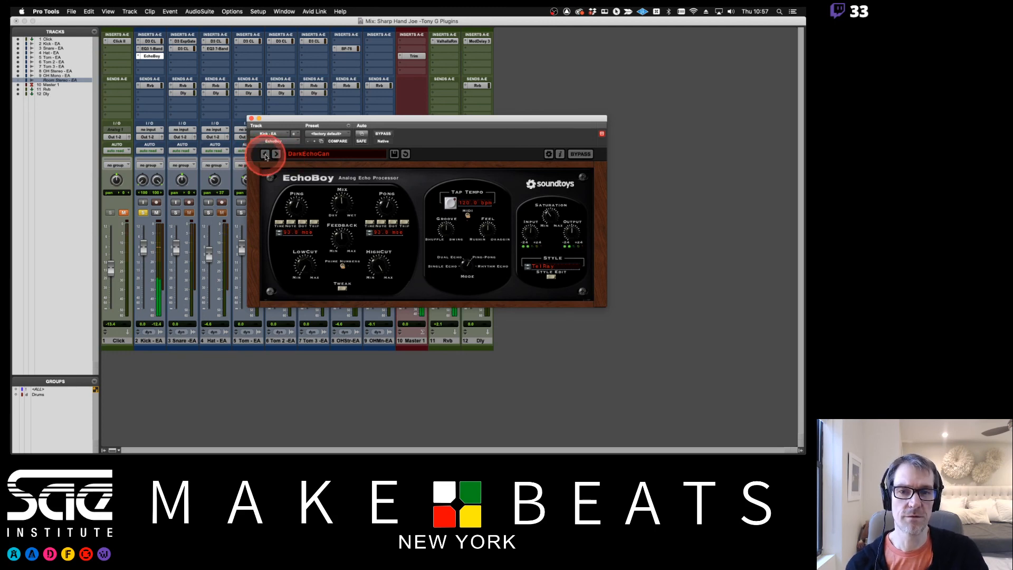
left_click(252, 119)
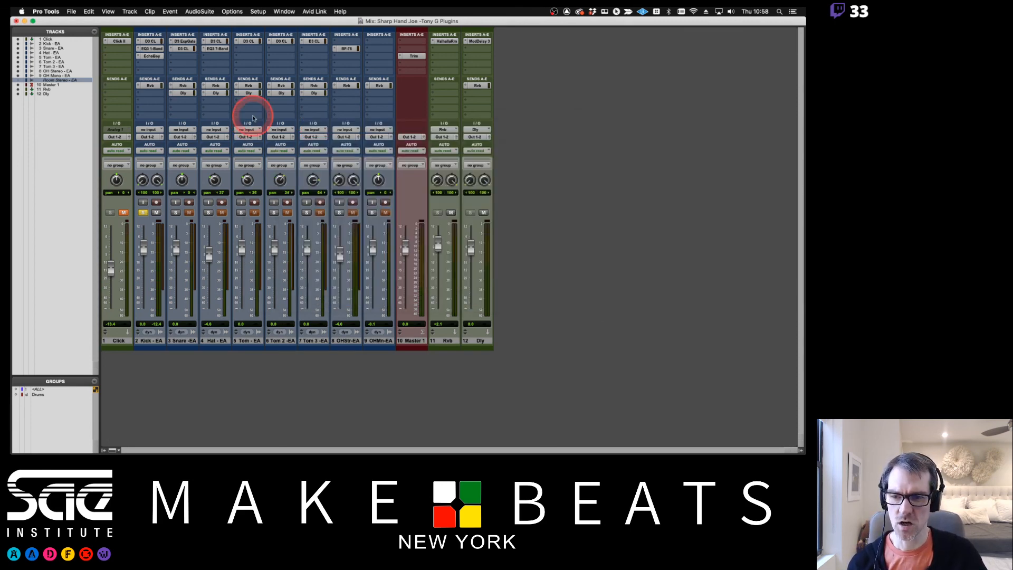
Examine the multichannel Dynamics and Delay plug-ins available for the fourth insert slot on OH Stereo - EA, without inserting any
left_click(346, 64)
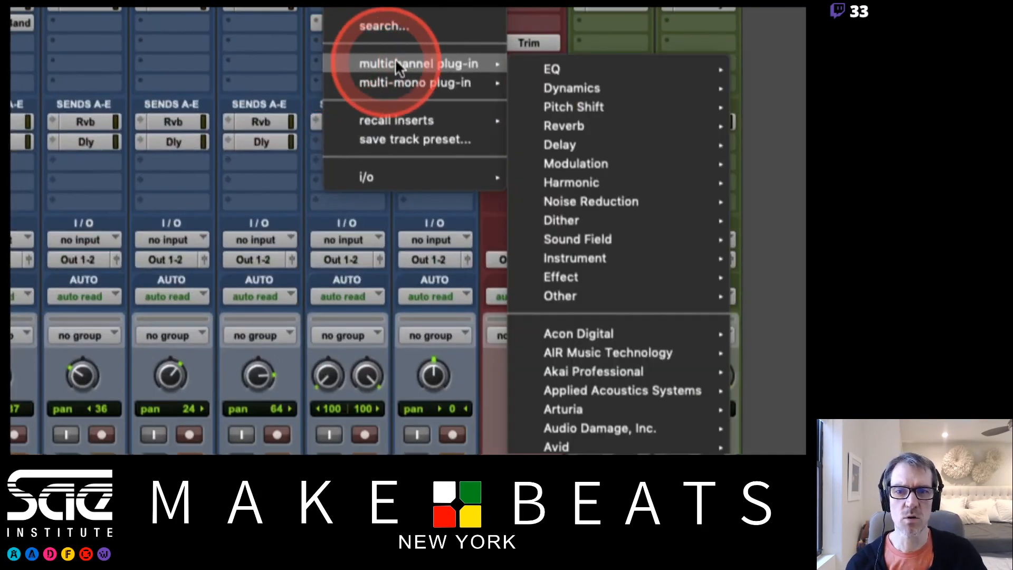
mouse_move(423, 64)
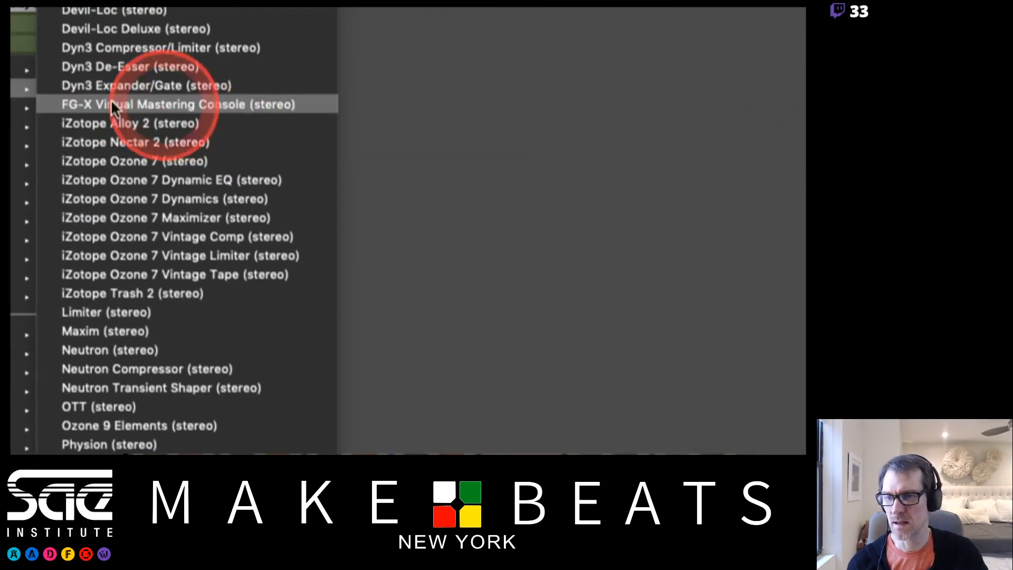
mouse_move(617, 108)
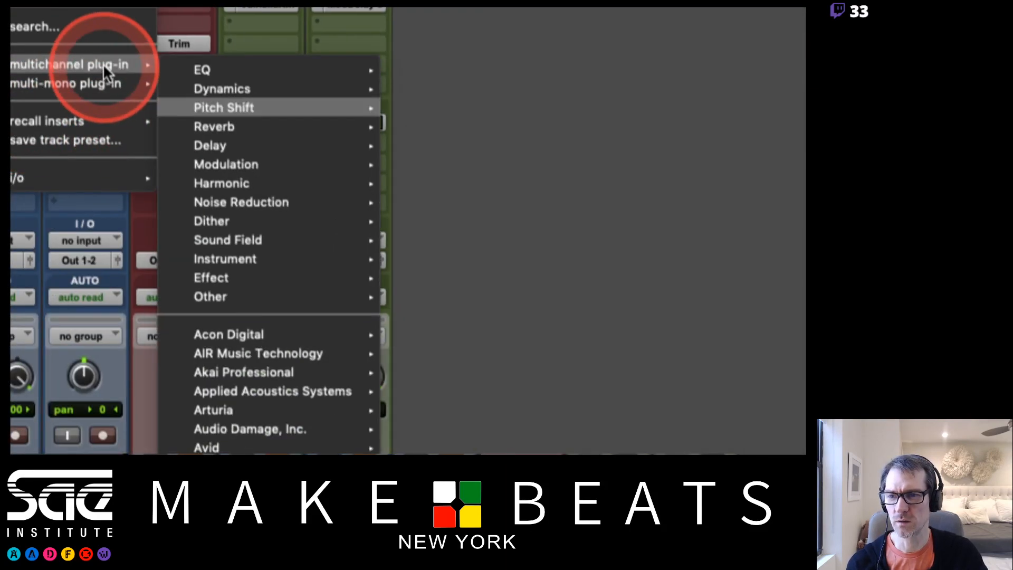
mouse_move(247, 145)
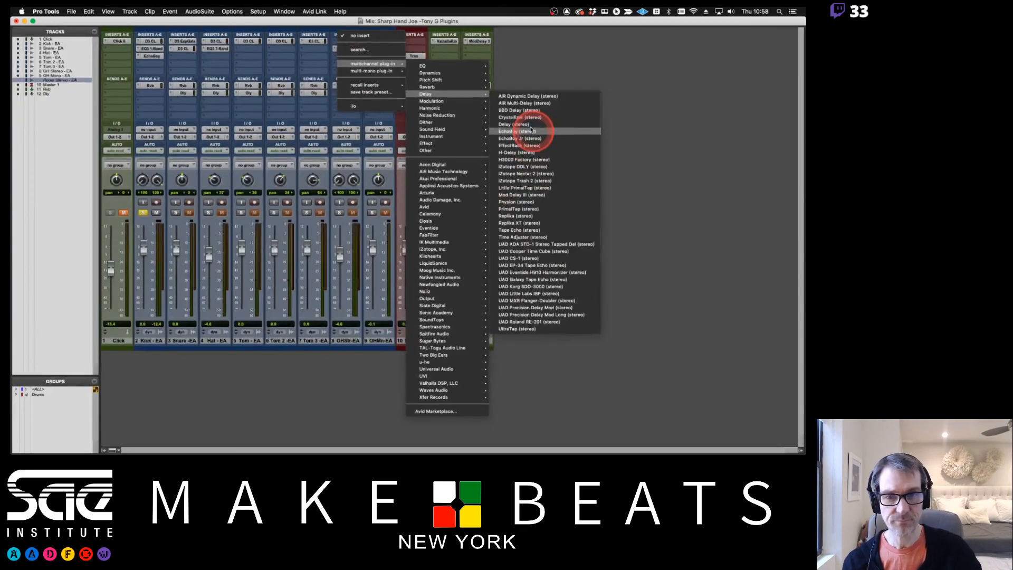
left_click(536, 35)
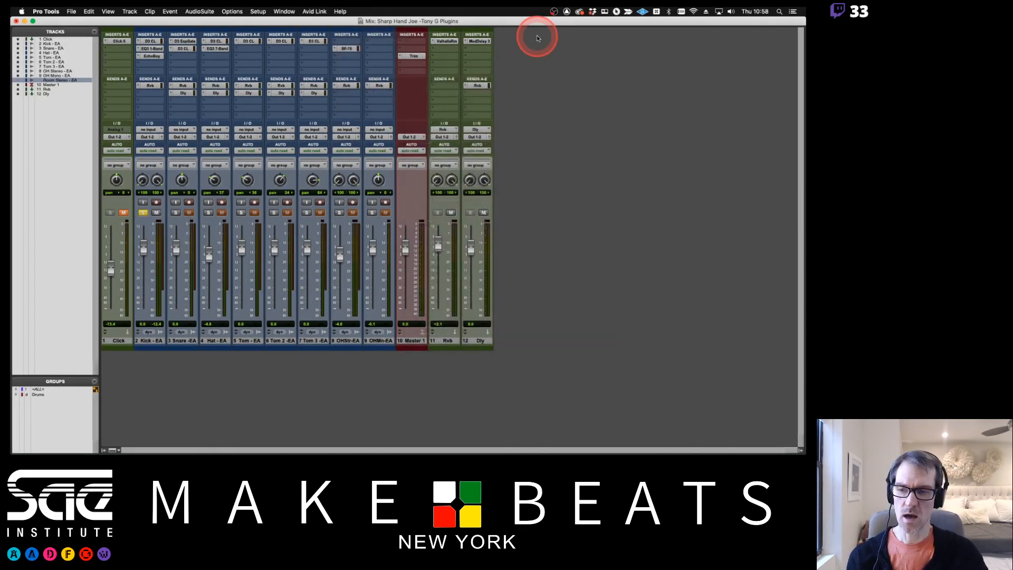
Switch to Preview to review the Track Compatibility notes on pages 6 and 7, then return to Pro Tools
key("super+Tab")
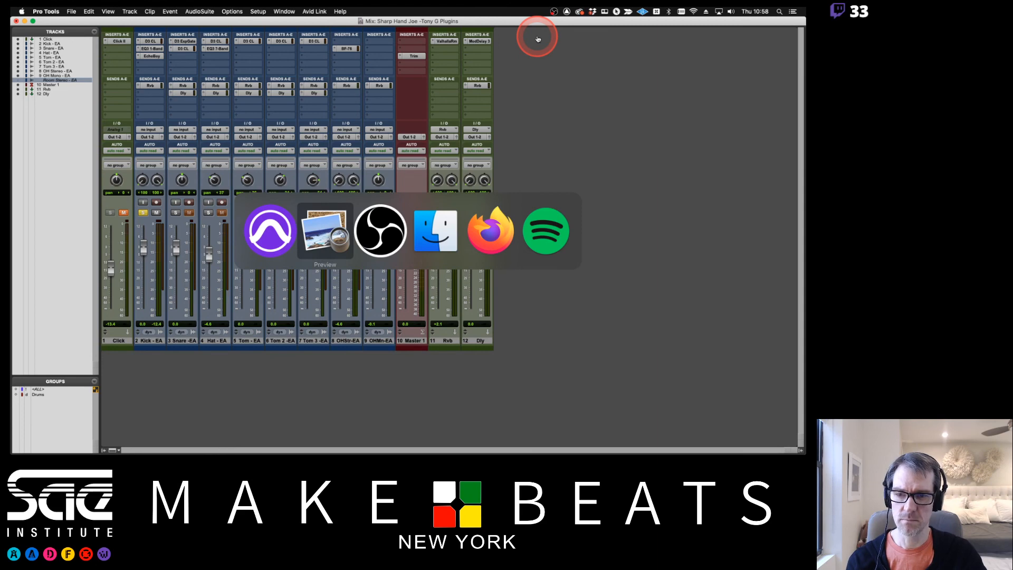
key("Right")
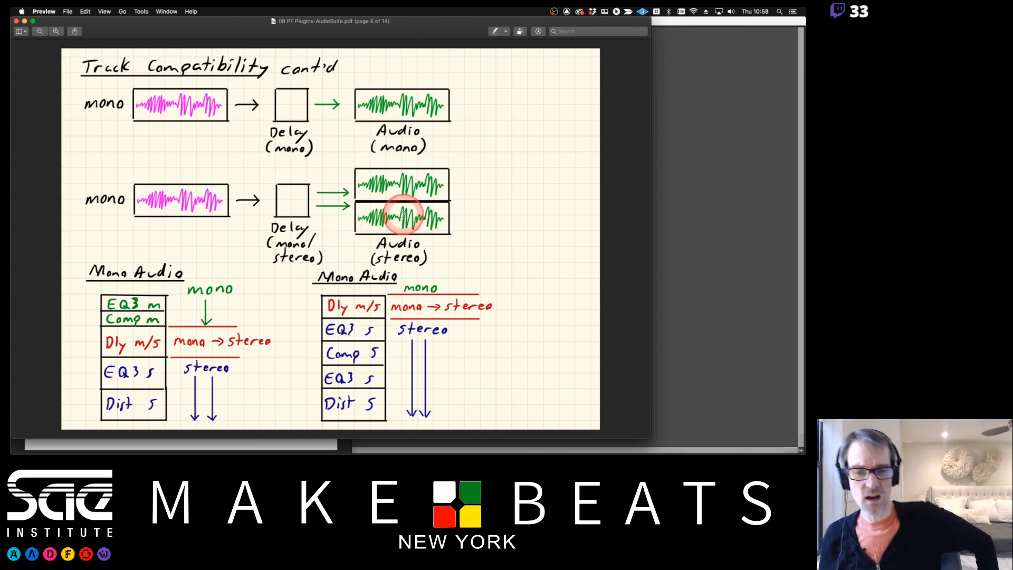
key("Right")
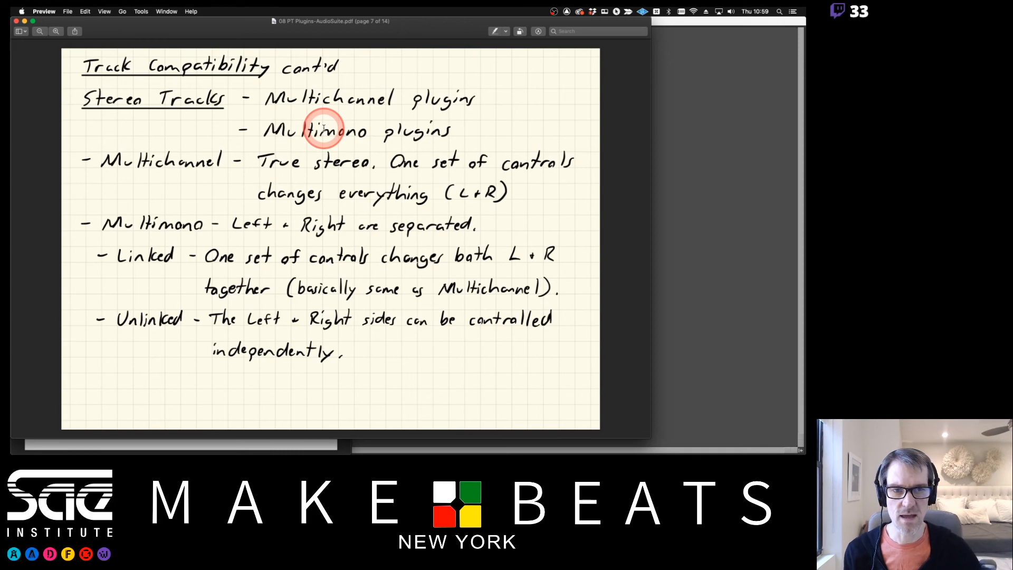
key("Left")
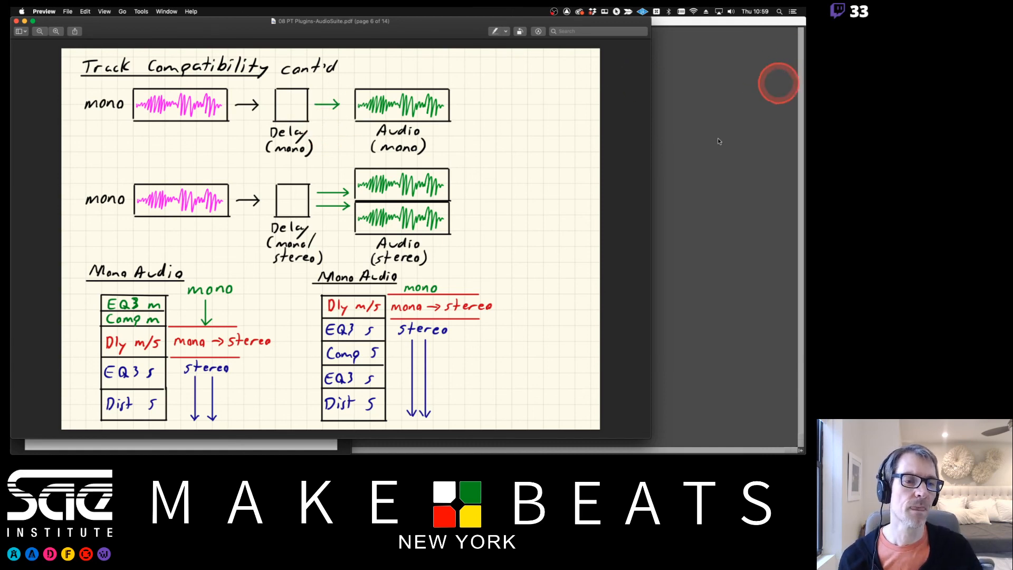
left_click(681, 129)
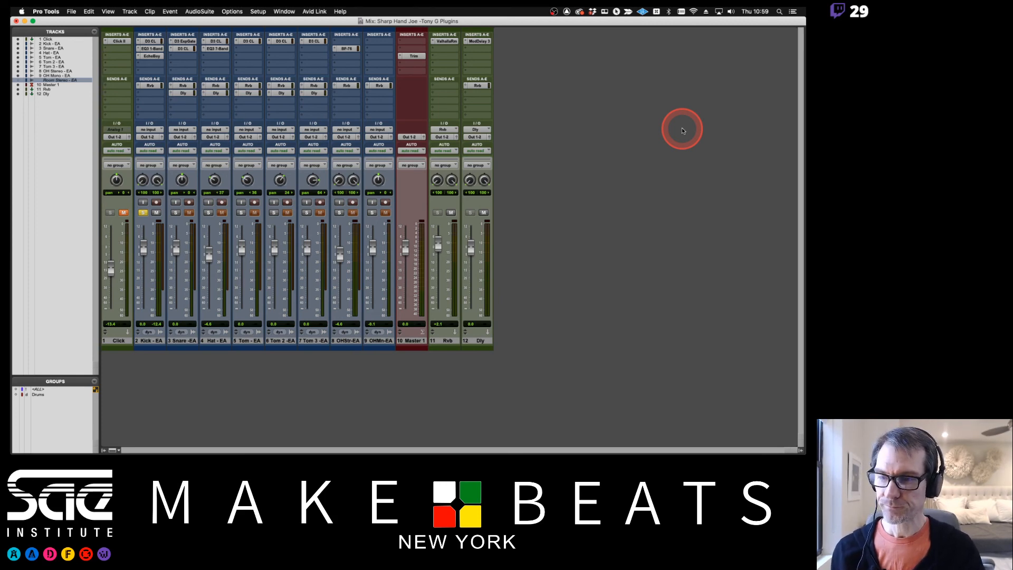
Remove the EchoBoy insert from Kick - EA and switch to the Track Compatibility notes in Preview
left_click(139, 56)
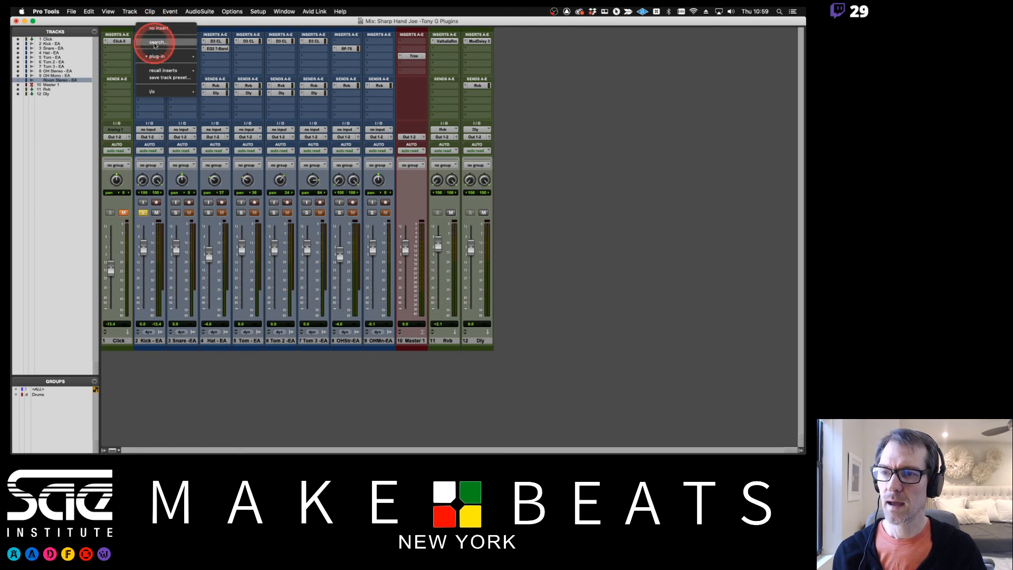
left_click(149, 28)
key("super+Tab")
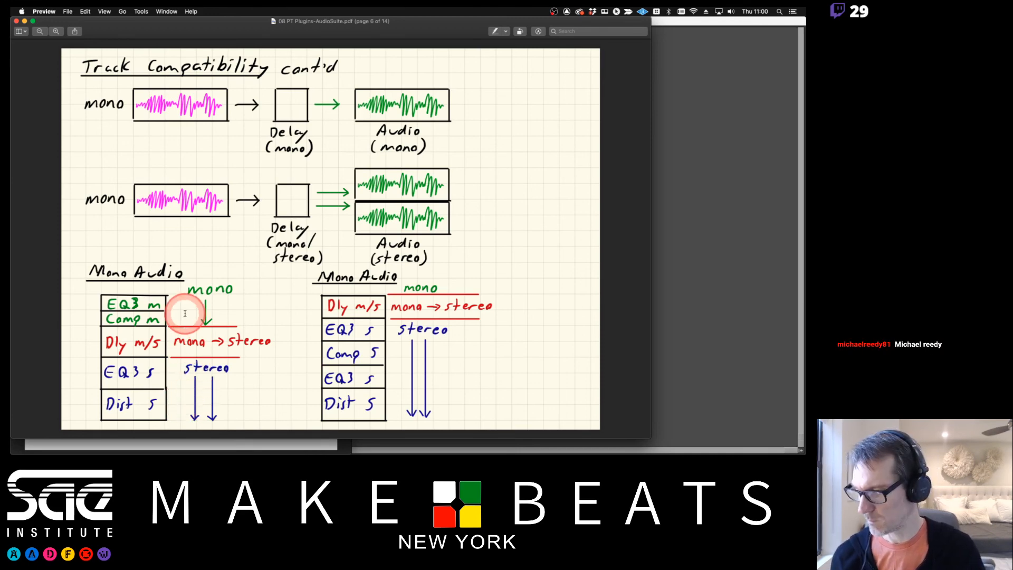
Switch to Firefox and enter 60 in the student's theory attendance cell BK24 of the shared attendance spreadsheet
key("super+Tab")
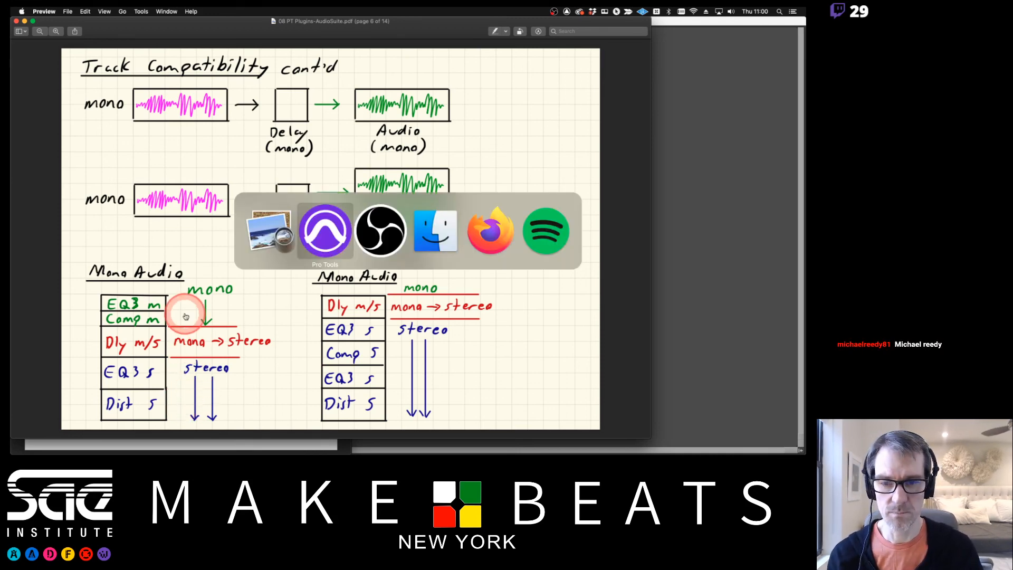
key("super+Tab")
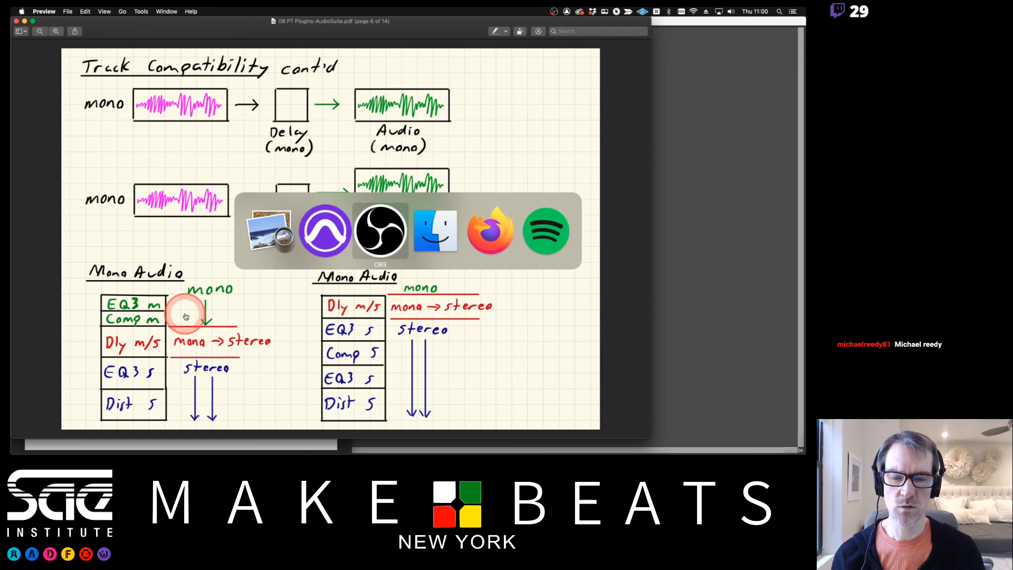
key("super+Tab")
key("super+Tab")
key("super+Tab")
key("super+Tab")
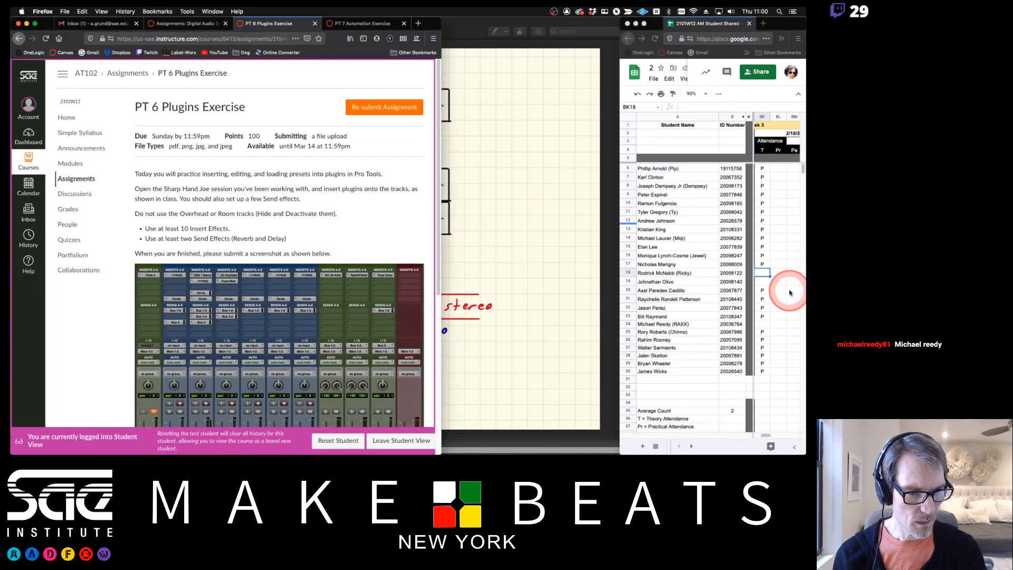
left_click(763, 324)
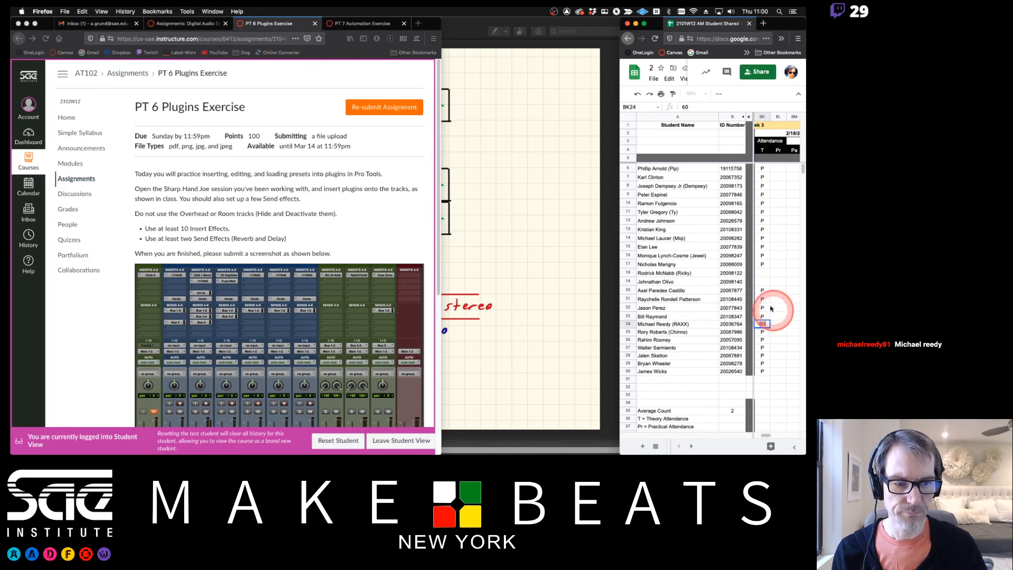
left_click(762, 264)
left_click(395, 216)
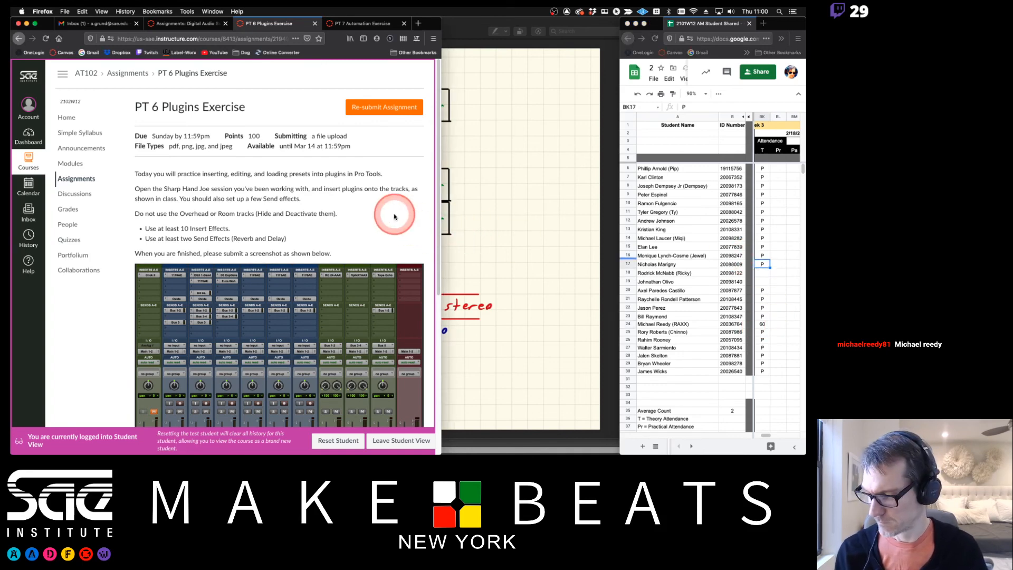
Return to page 6 of the Track Compatibility notes in Preview to review the mono audio insert chains, then switch to Pro Tools
left_click(528, 221)
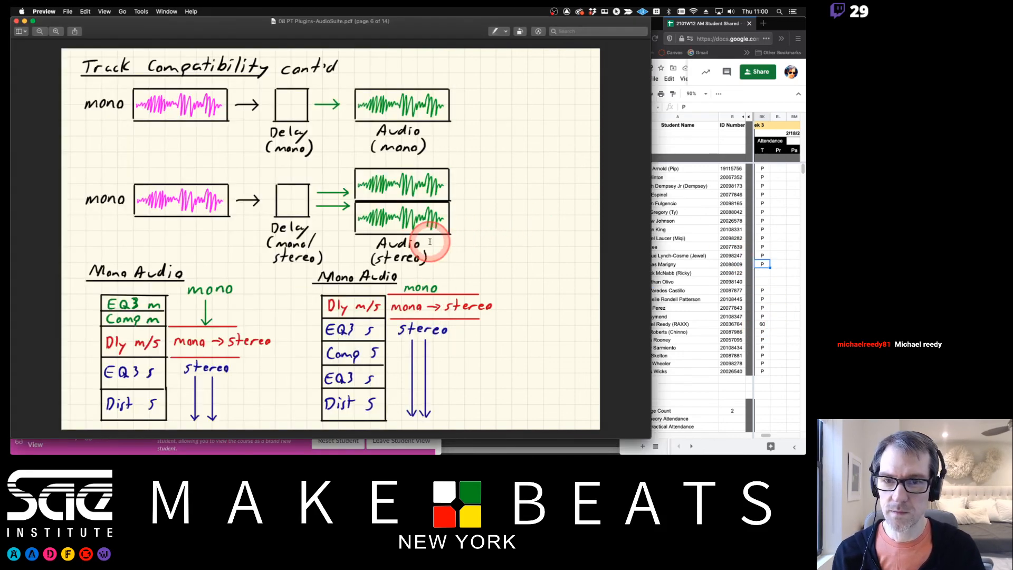
key("super+Tab")
key("super+Tab")
key("super+Tab")
key("super+Tab")
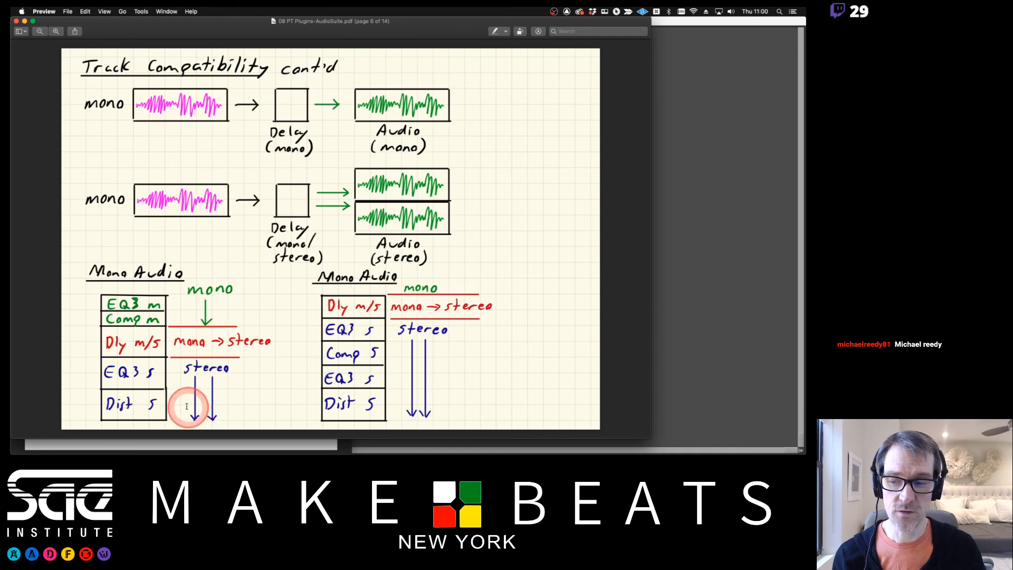
key("super+Tab")
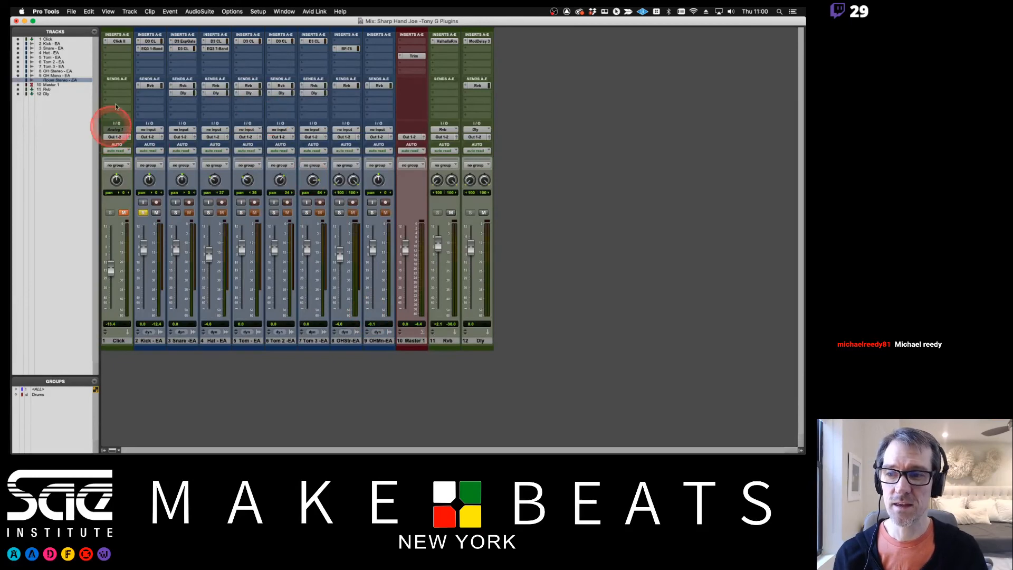
Insert EchoBoy (mono/stereo) from the Delay plug-ins in the third insert slot of Kick - EA
left_click(147, 56)
mouse_move(166, 60)
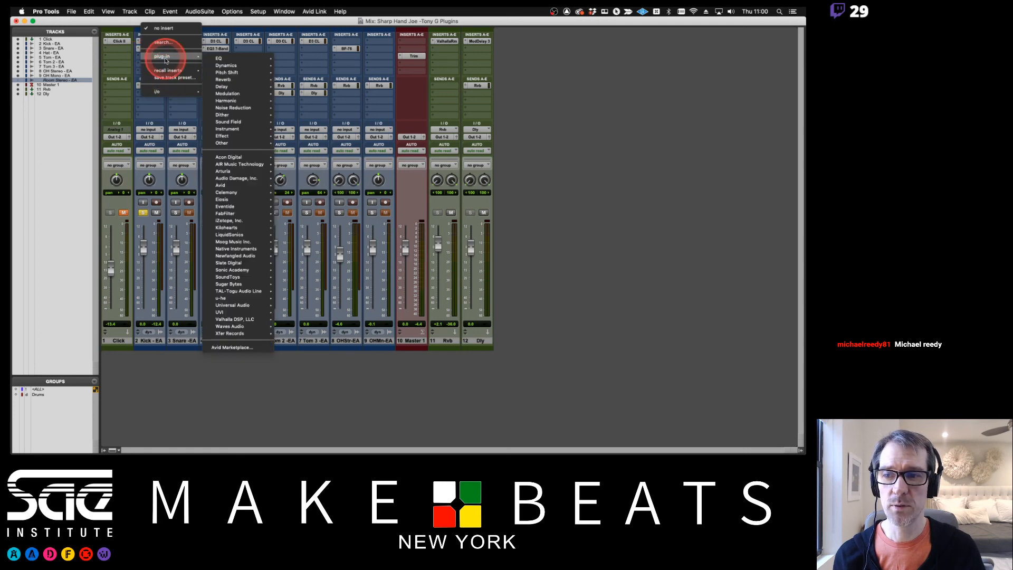
mouse_move(223, 68)
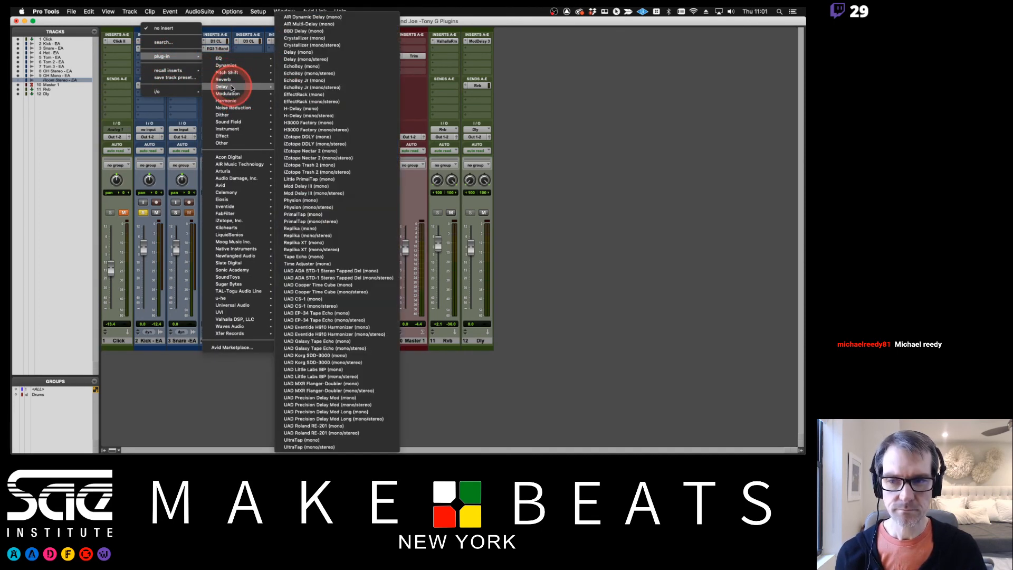
mouse_move(252, 88)
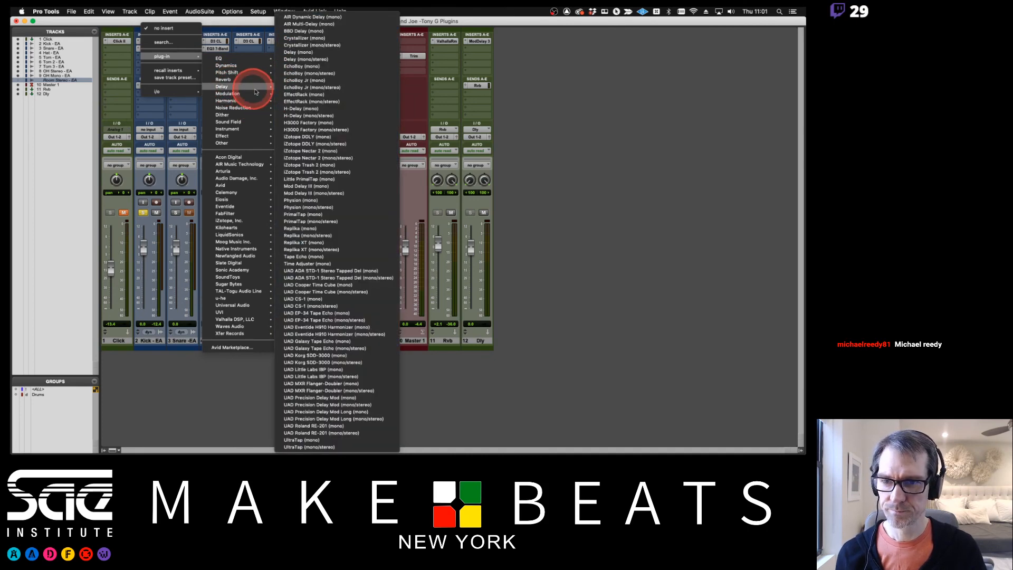
left_click(302, 74)
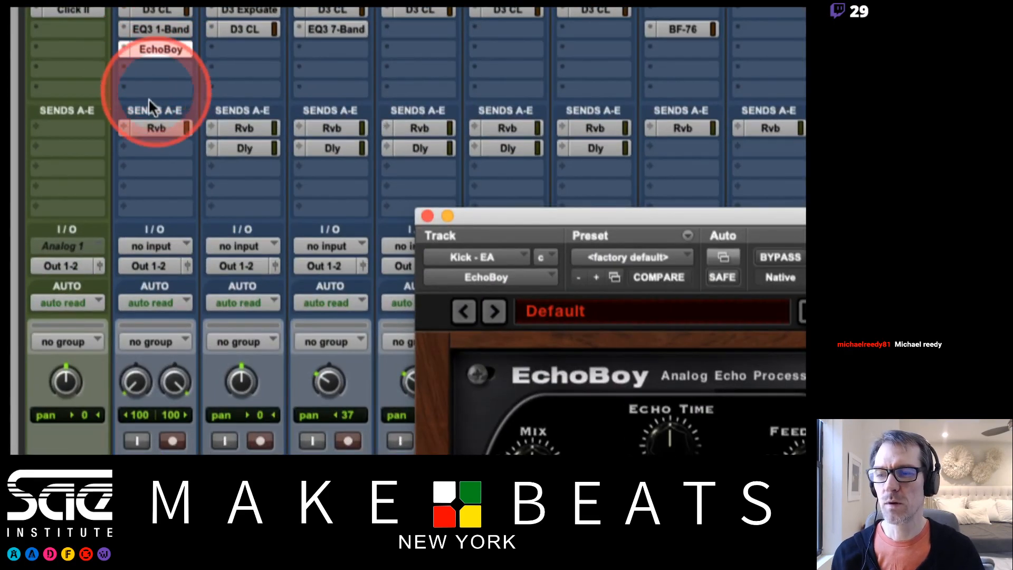
Compare the plug-in formats offered by the Kick - EA insert slots below and above EchoBoy
left_click(166, 64)
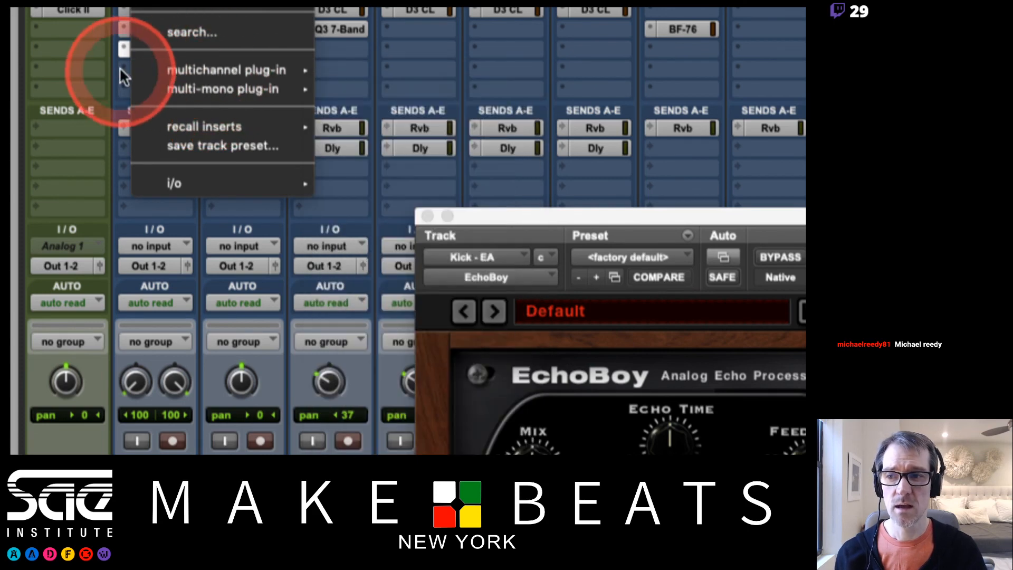
left_click(112, 61)
left_click(126, 27)
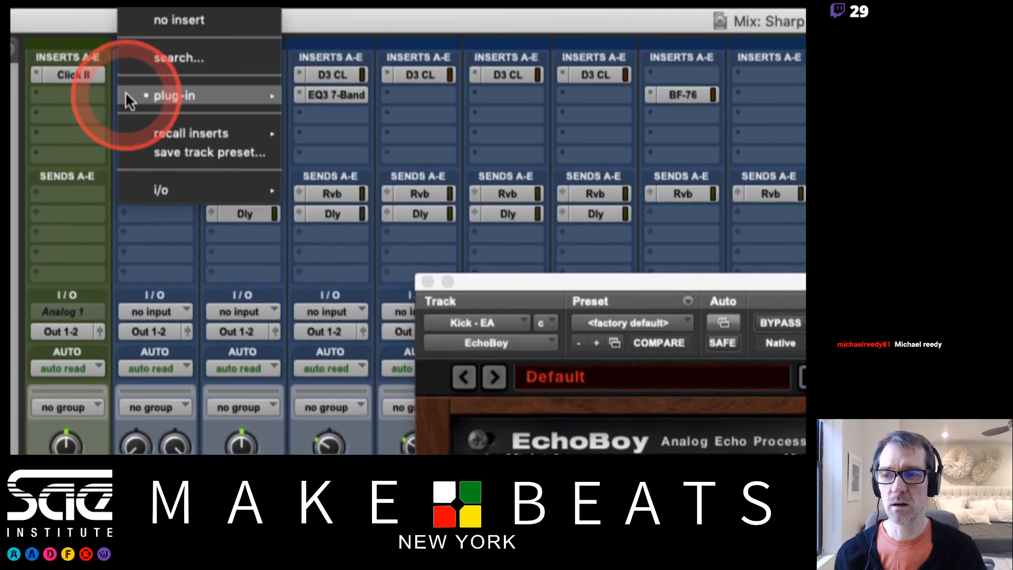
mouse_move(172, 96)
mouse_move(439, 98)
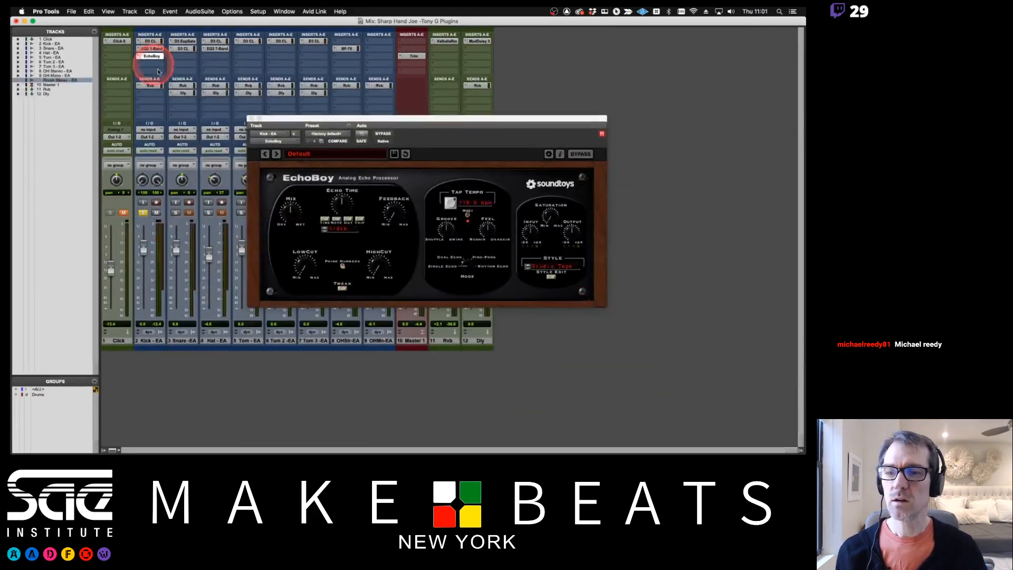
Switch to Preview to review the Stereo Tracks notes on page 7 about multichannel and multi-mono plug-ins, then return to Pro Tools
key("super+Tab")
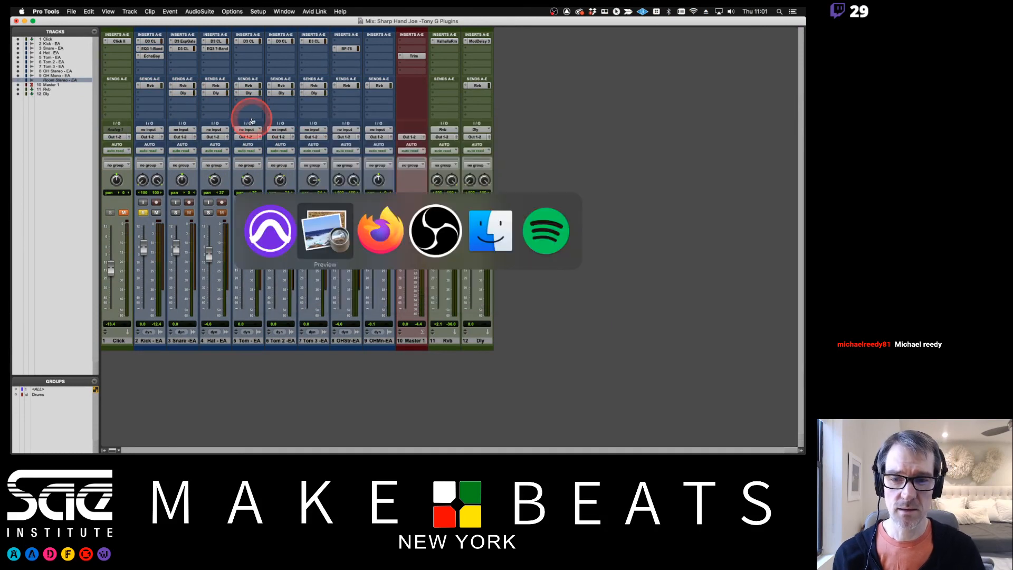
key("Down")
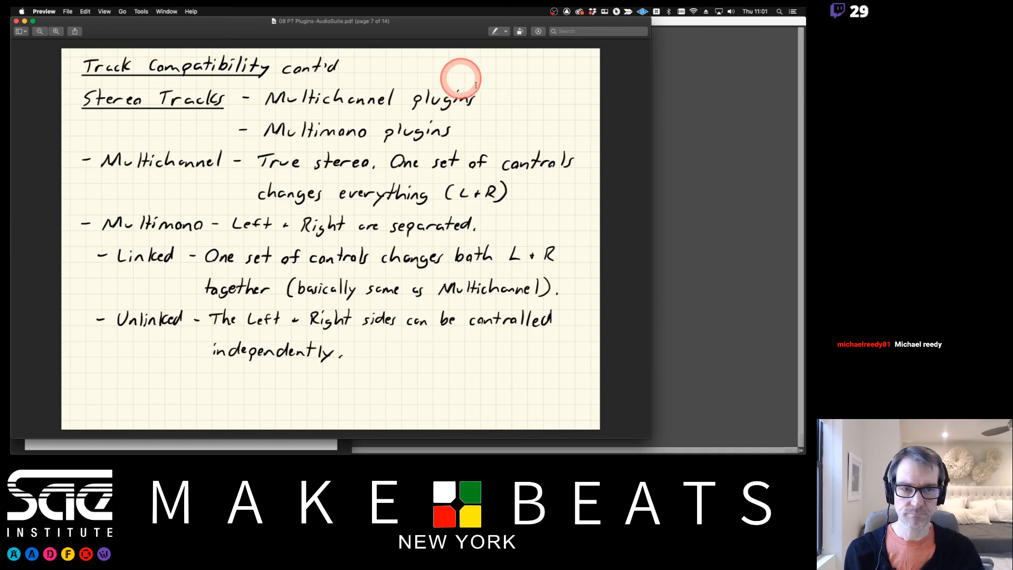
left_click(689, 98)
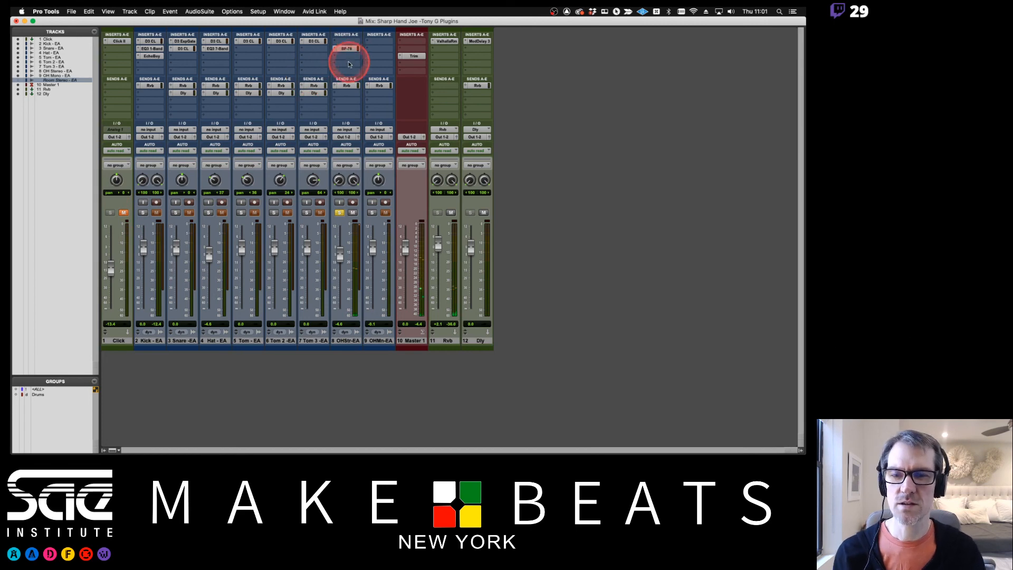
Insert the multichannel EQ3 7-Band (stereo) on OH Stereo - EA and move it up to the third insert slot
left_click(348, 66)
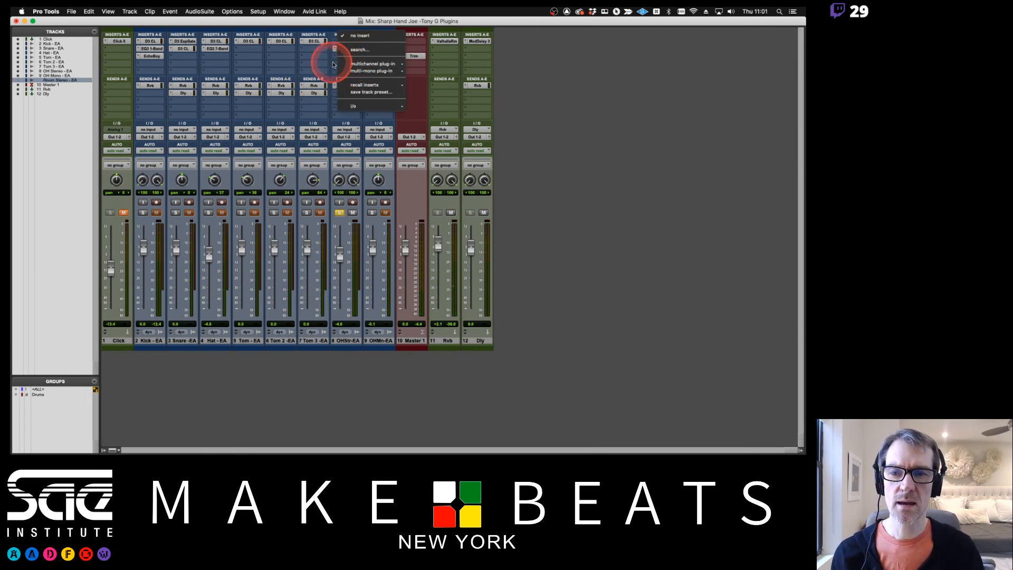
mouse_move(351, 63)
mouse_move(425, 66)
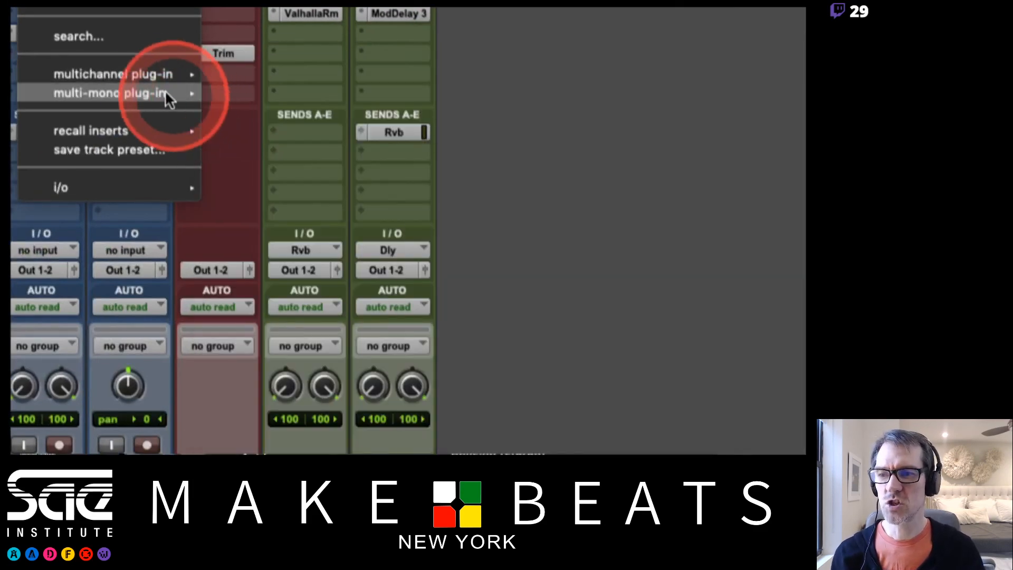
mouse_move(155, 78)
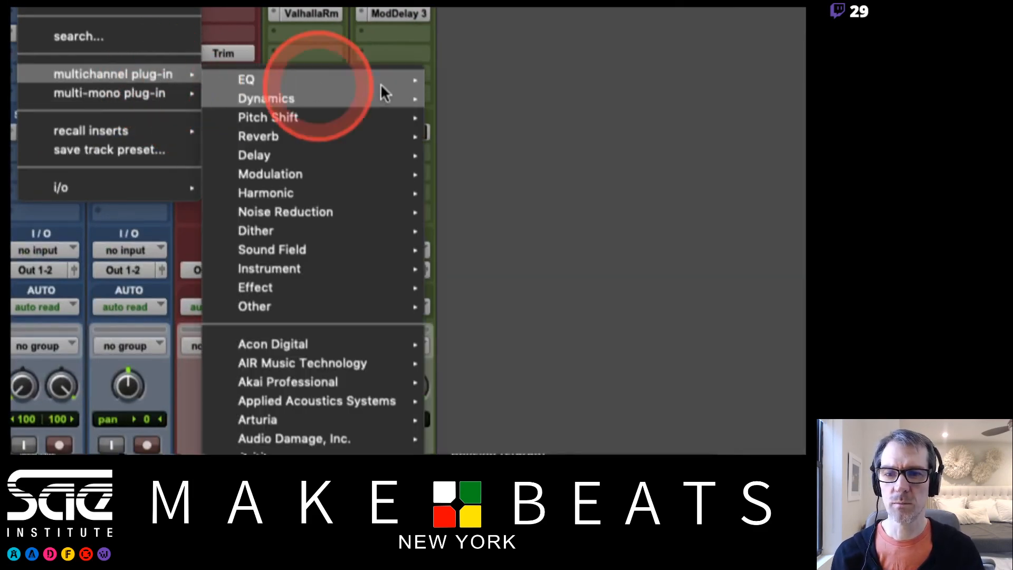
mouse_move(376, 86)
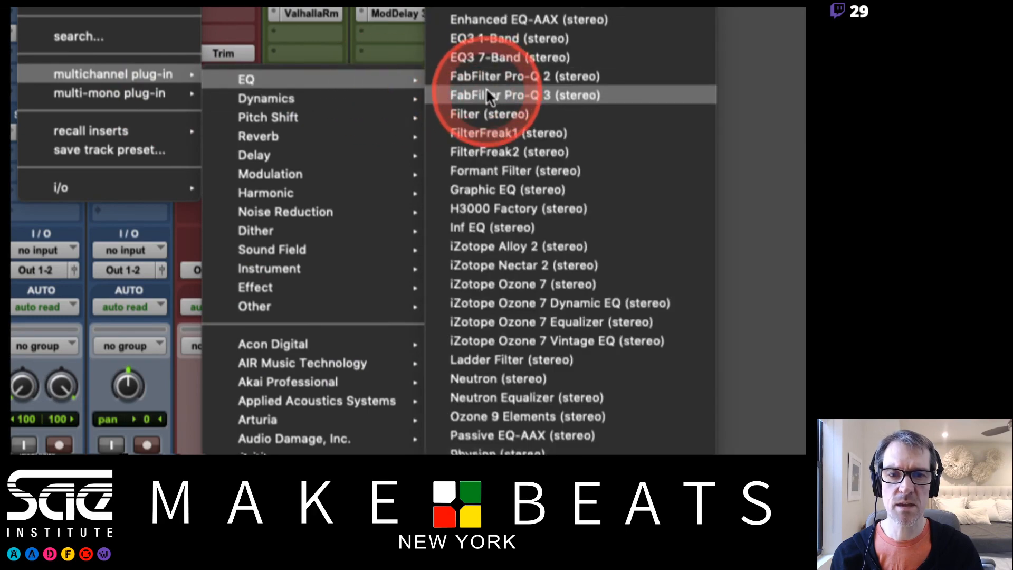
left_click(481, 58)
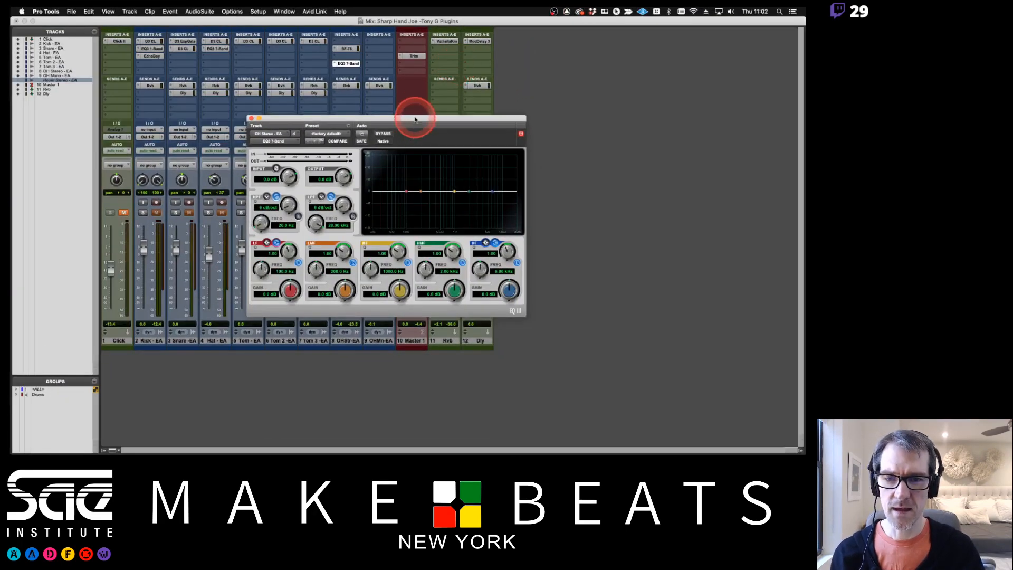
left_click_drag(415, 120, 201, 114)
left_click_drag(354, 64, 354, 56)
Insert the multi-mono EQ3 7-Band (mono) in the fourth slot of OH Stereo - EA and open the multichannel EQ's window alongside it
left_click(349, 65)
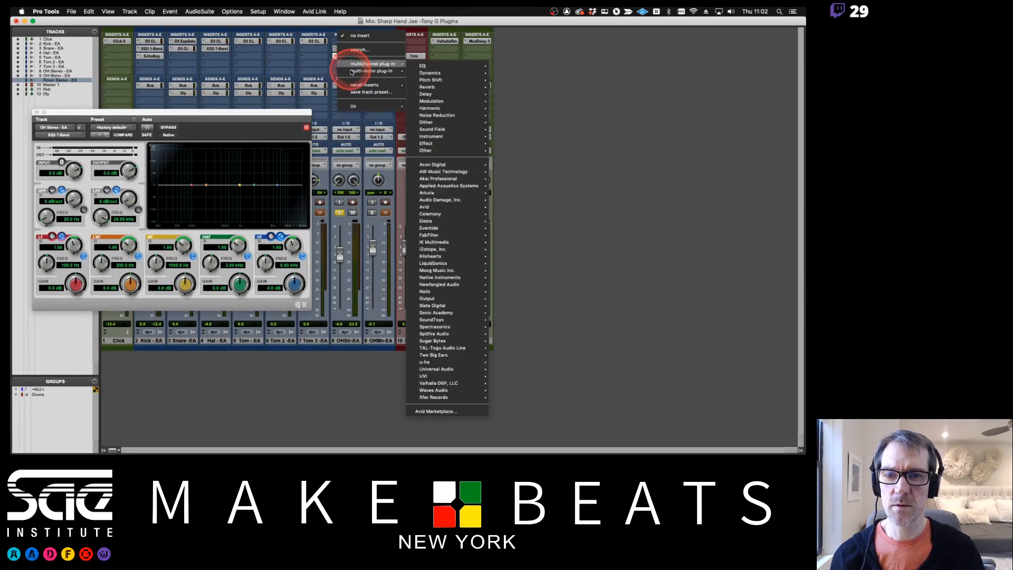
mouse_move(351, 71)
mouse_move(442, 73)
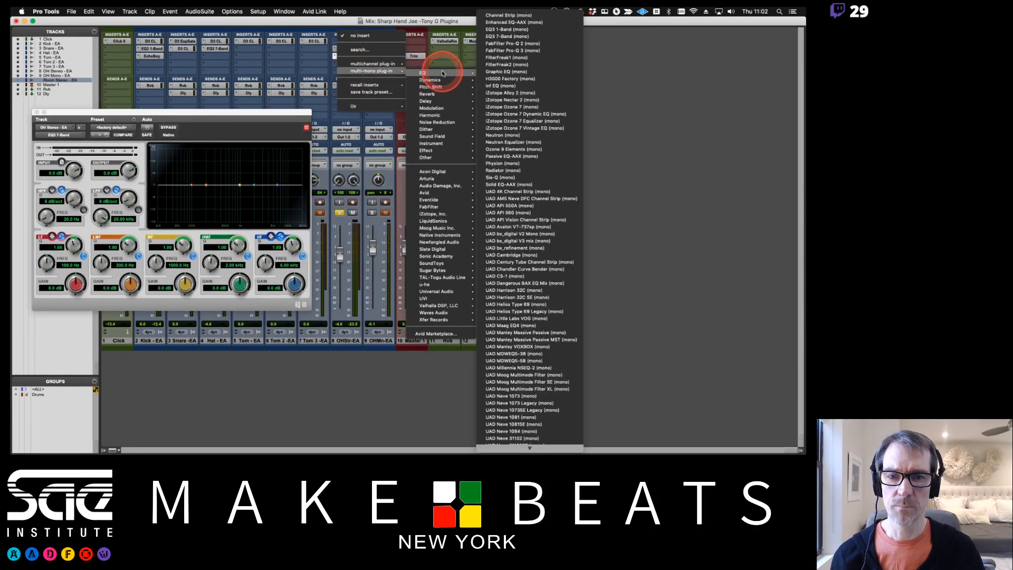
left_click(510, 36)
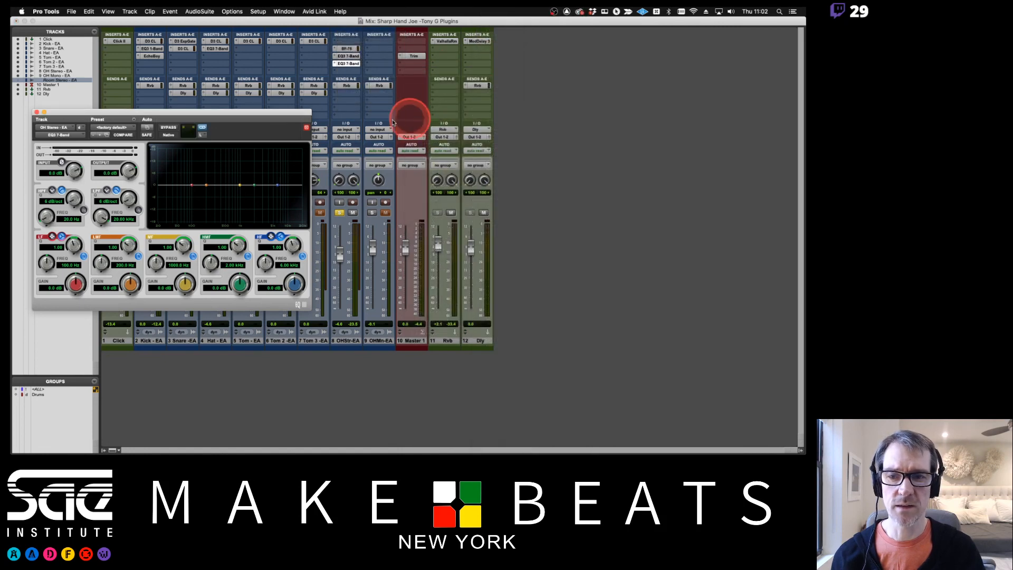
left_click(348, 55)
left_click_drag(214, 23, 225, 150)
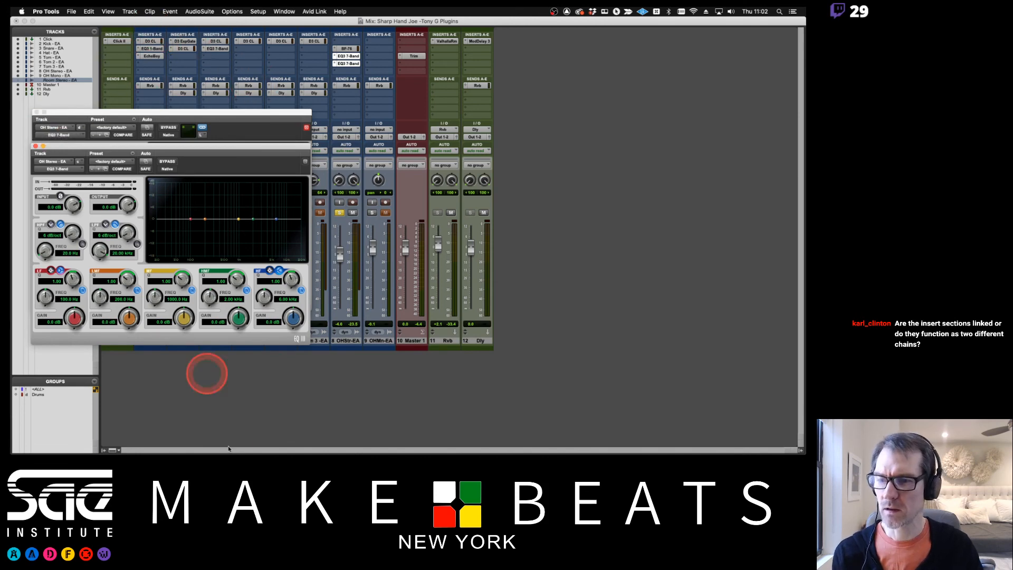
Show the Inserts F-J section in the Mix window
left_click(112, 450)
left_click(103, 378)
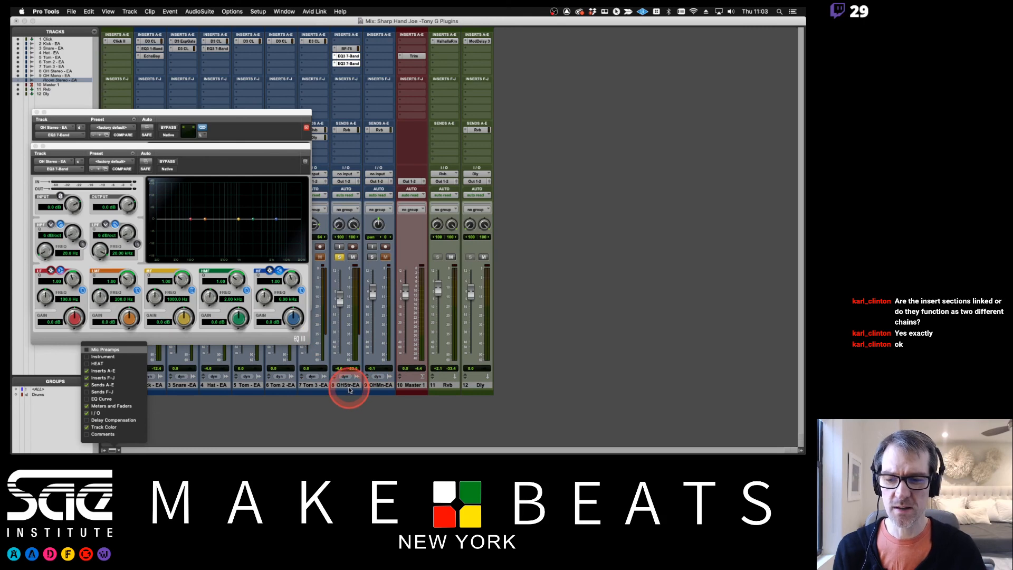
Create a stereo Aux Input track after OH Stereo - EA and set its input to Bus 5-6 (Stereo)
left_click(349, 390)
left_click(358, 385)
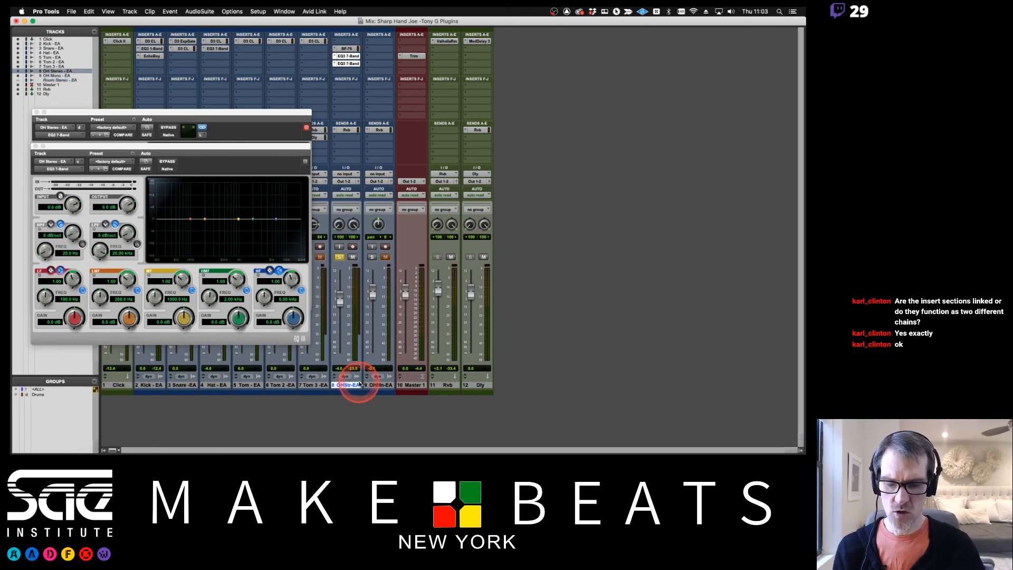
key("super+shift+n")
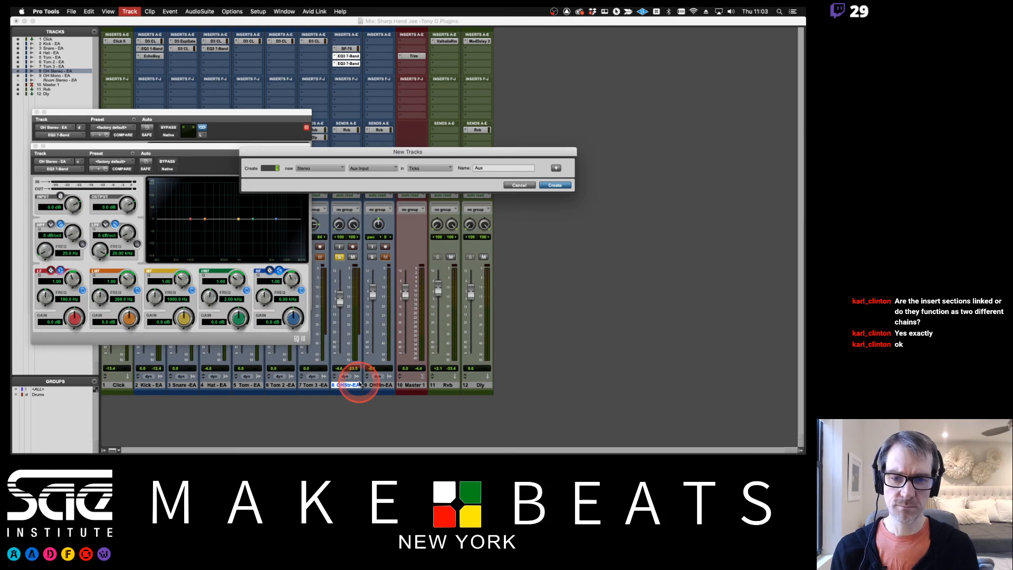
key("Return")
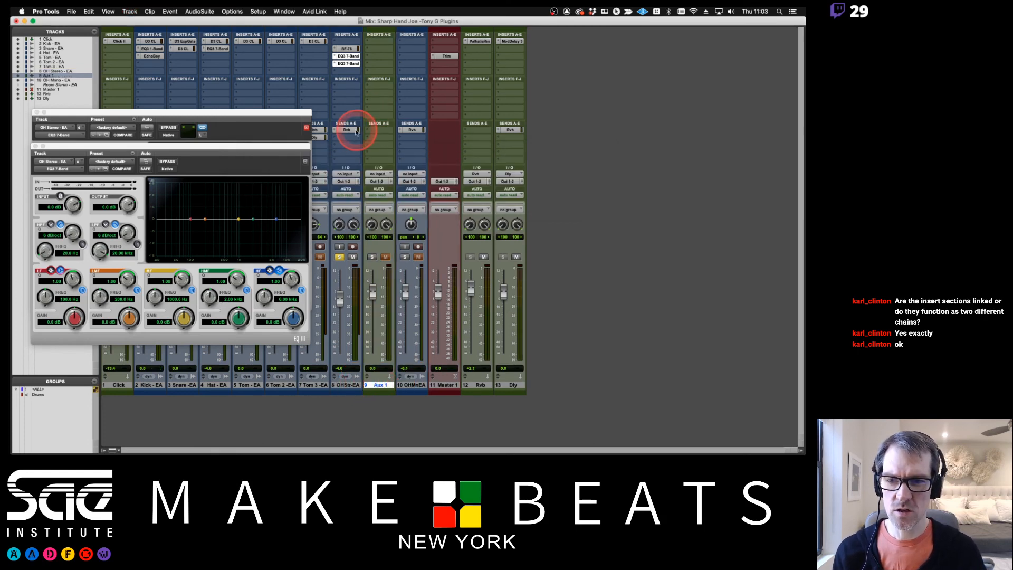
left_click(378, 174)
mouse_move(382, 181)
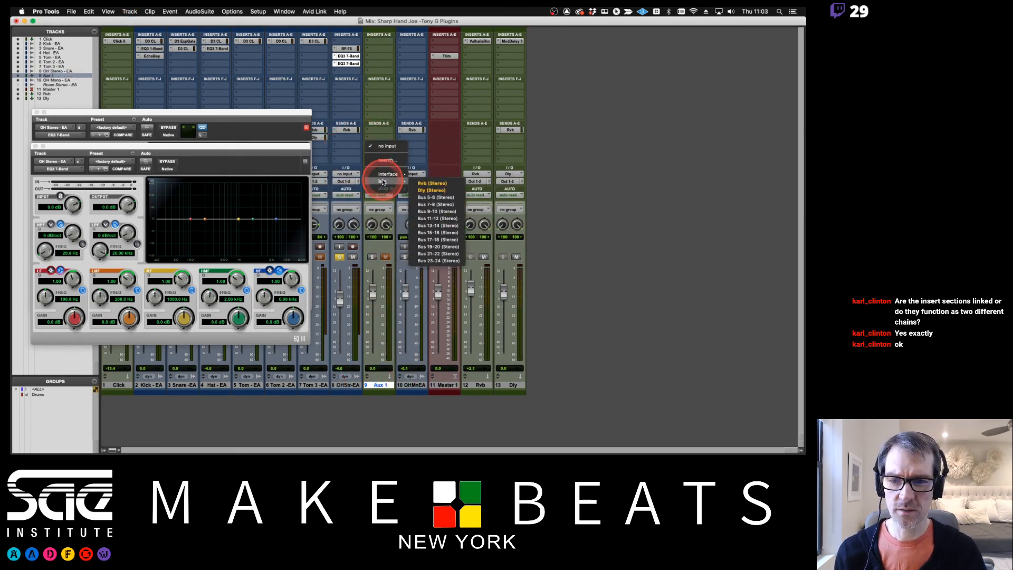
left_click(434, 198)
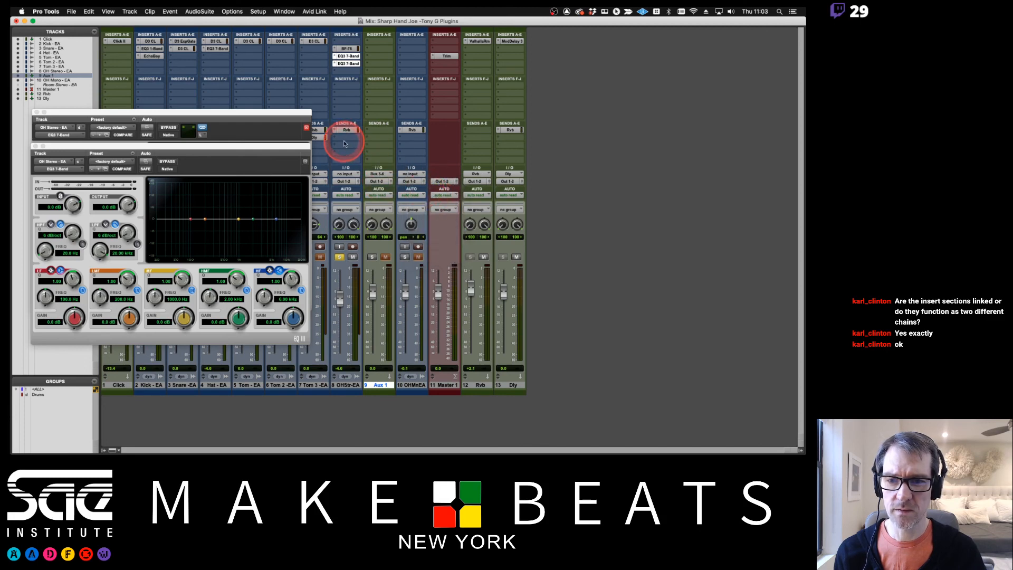
Add a Bus 5-6 (Stereo) send to OH Stereo - EA in the third send slot and close its send window
left_click(345, 143)
mouse_move(357, 152)
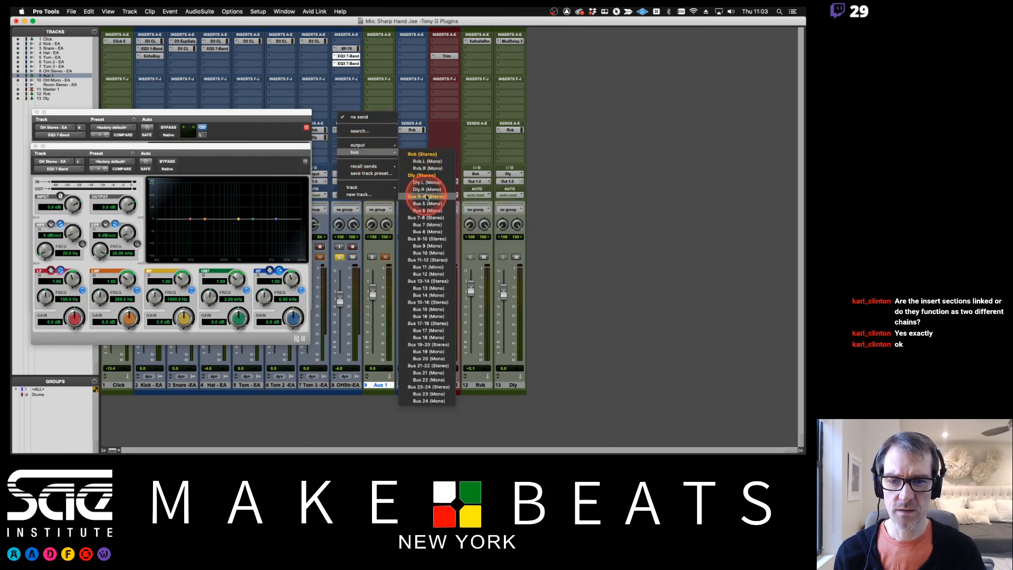
left_click(427, 196)
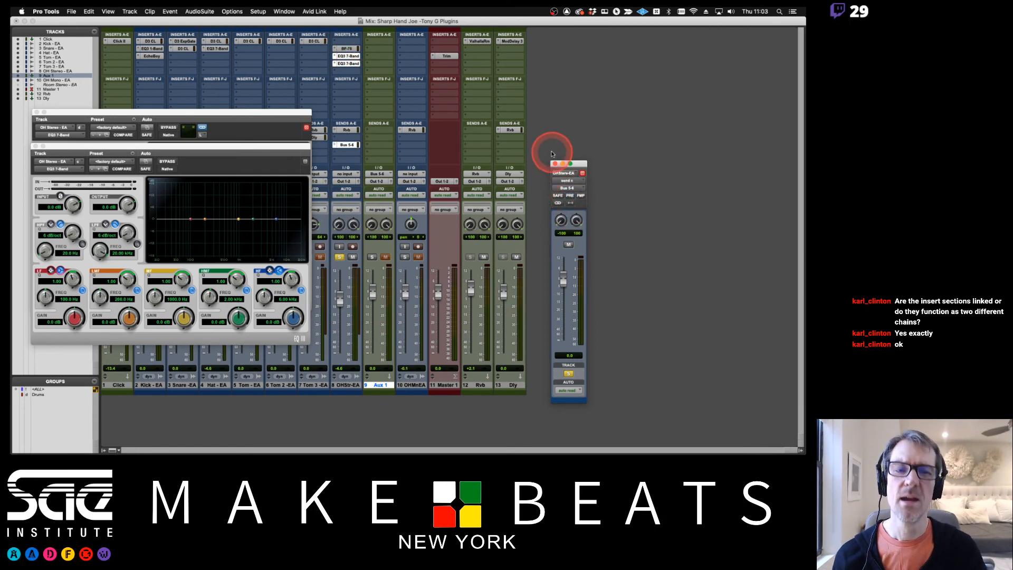
left_click(556, 165)
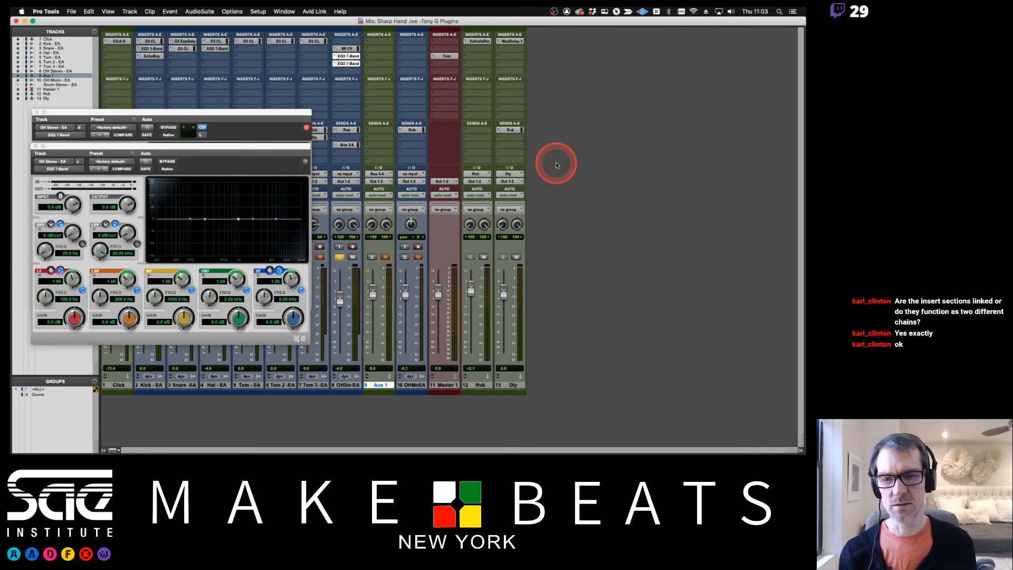
Remove the Bus 5-6 send from OH Stereo - EA and delete the Aux 1 track
left_click(346, 144)
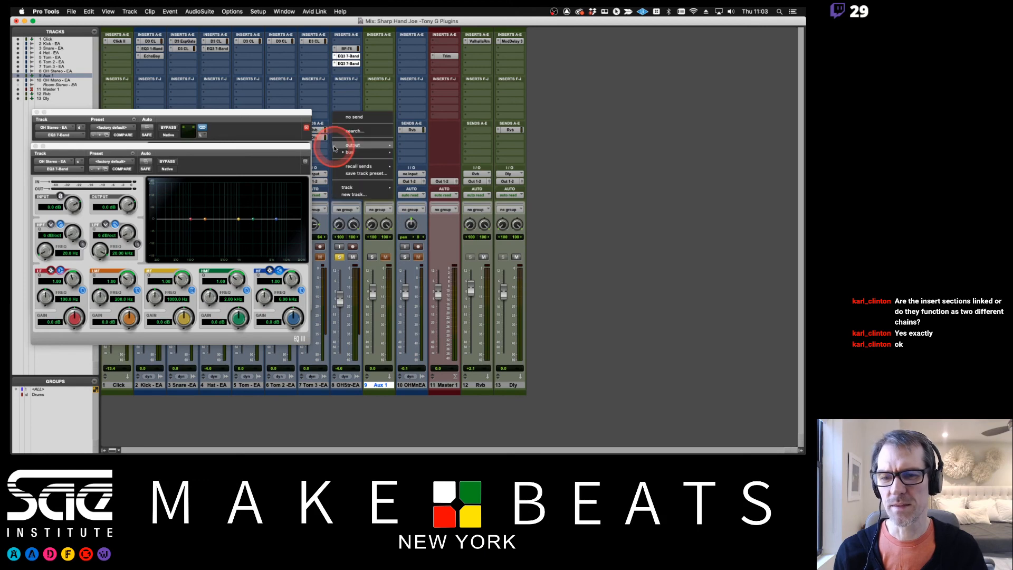
left_click(364, 160)
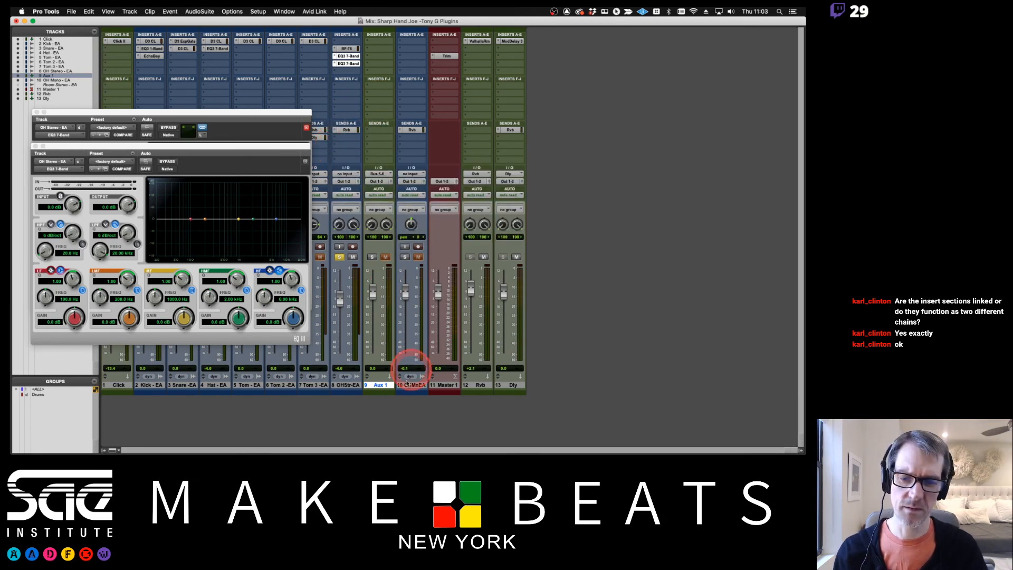
right_click(379, 386)
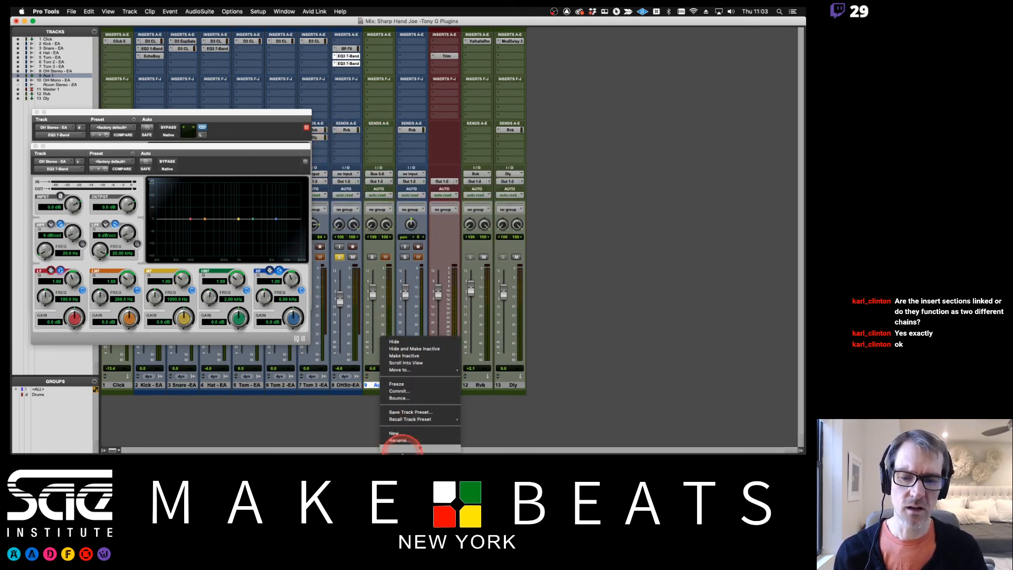
left_click(400, 449)
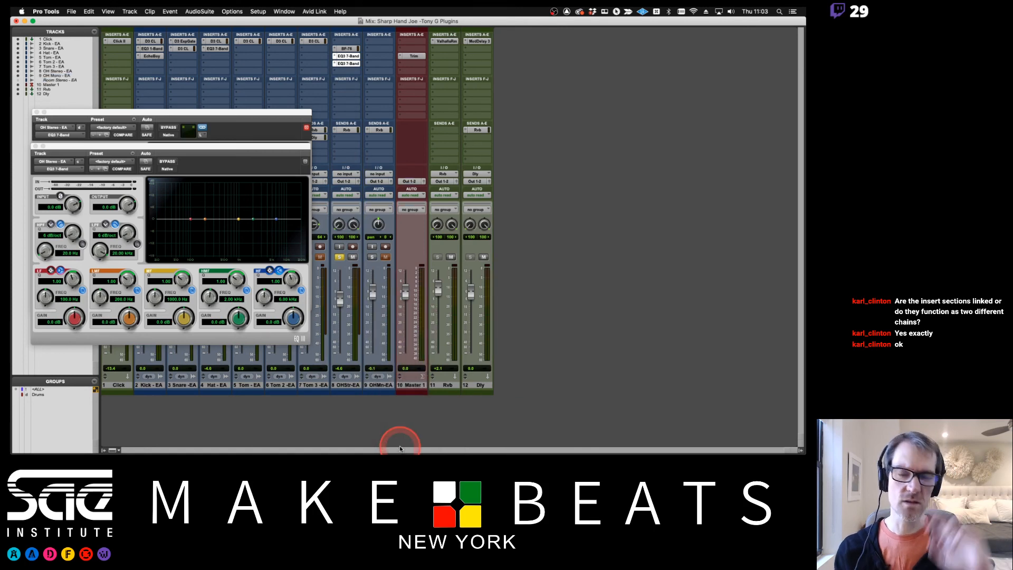
Arrange the two EQ3 7-Band windows so the multi-mono header sits directly below the multichannel header for comparison
left_click(171, 120)
left_click_drag(170, 120, 553, 80)
left_click(355, 51)
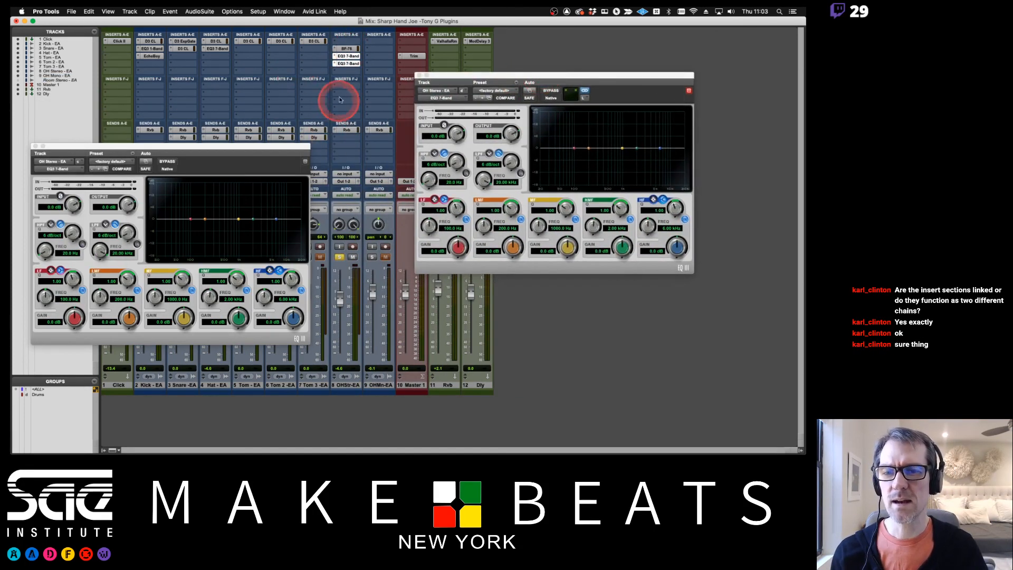
left_click_drag(444, 78, 62, 181)
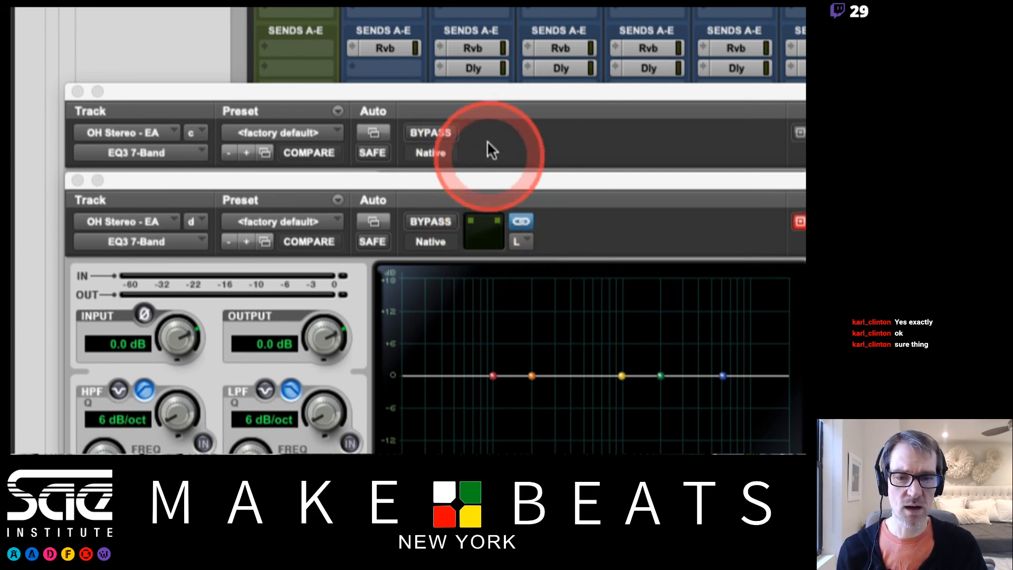
Turn off Master Link on the multi-mono EQ3 7-Band and check its Left and Right channel choices
left_click(525, 222)
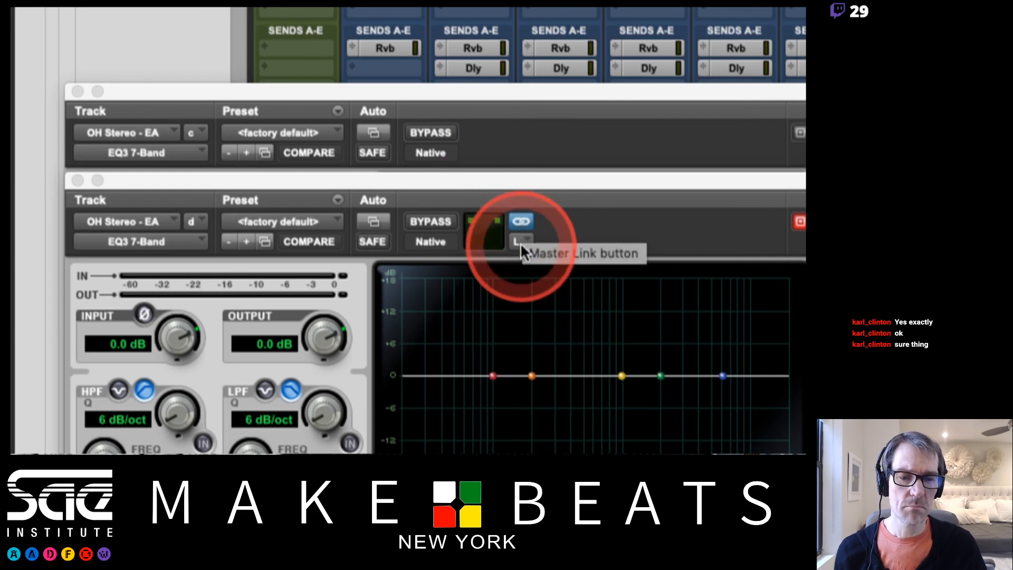
left_click(518, 224)
left_click(517, 226)
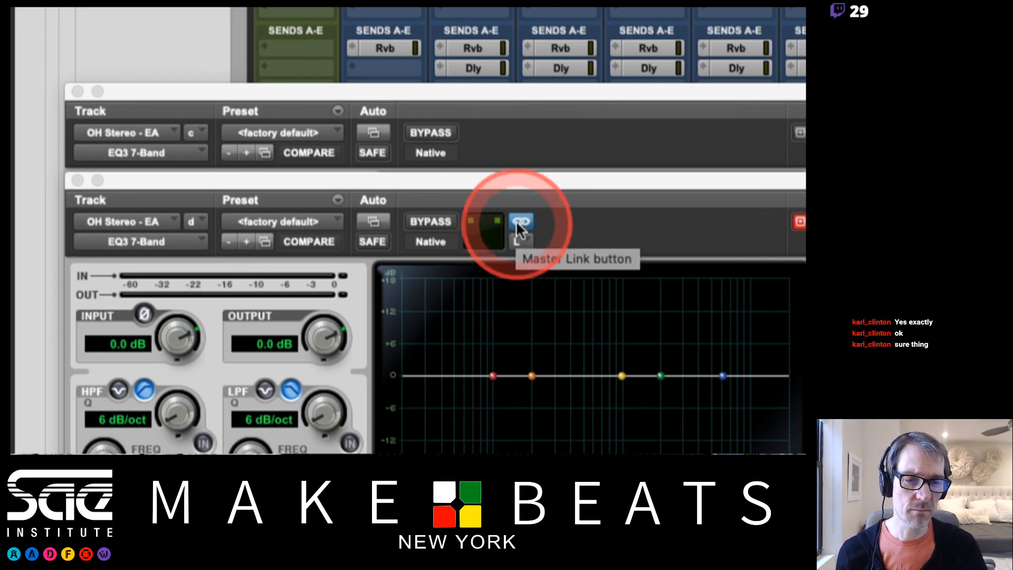
left_click(527, 243)
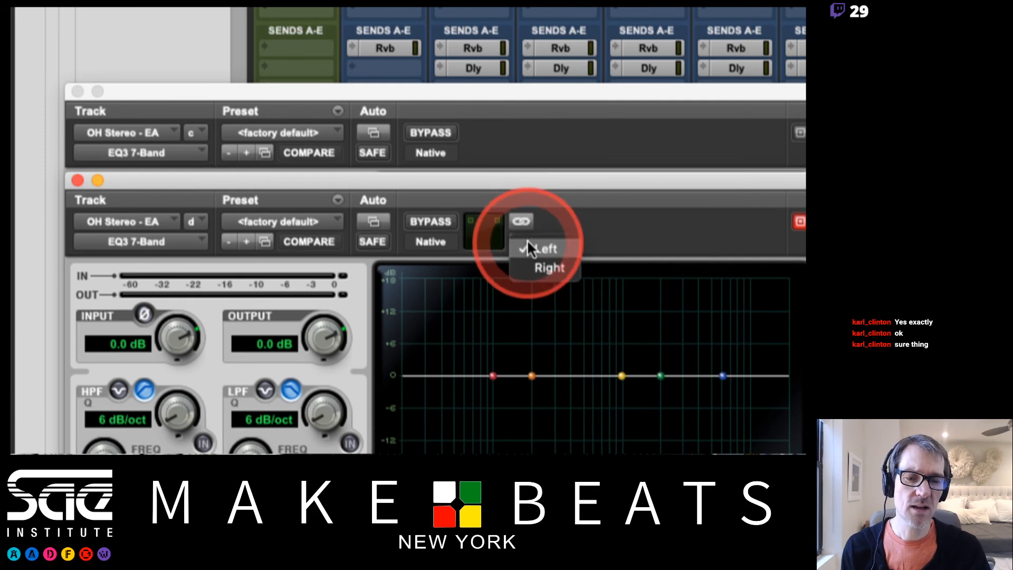
left_click(544, 217)
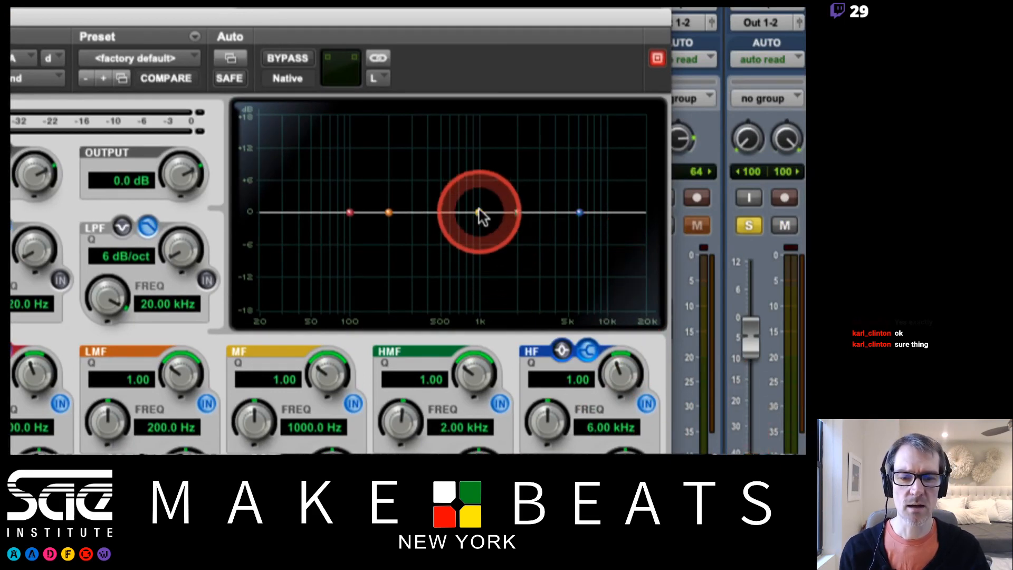
Shape the left channel's EQ with boosts at about 434 Hz (MF) and 2.30 kHz (HMF) and a cut at about 149 Hz (LMF)
left_click_drag(479, 214, 430, 159)
left_click_drag(388, 213, 372, 237)
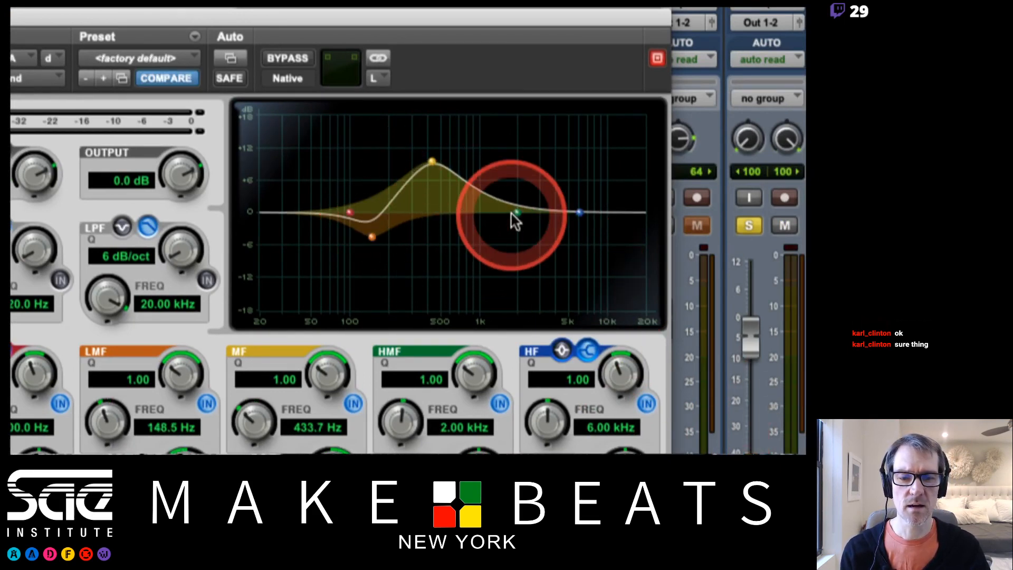
left_click_drag(513, 214, 526, 168)
Give the Right channel a different curve: cut MF at about 1.43 kHz, boost HMF at about 2.80 kHz and LMF at about 171 Hz
left_click(379, 80)
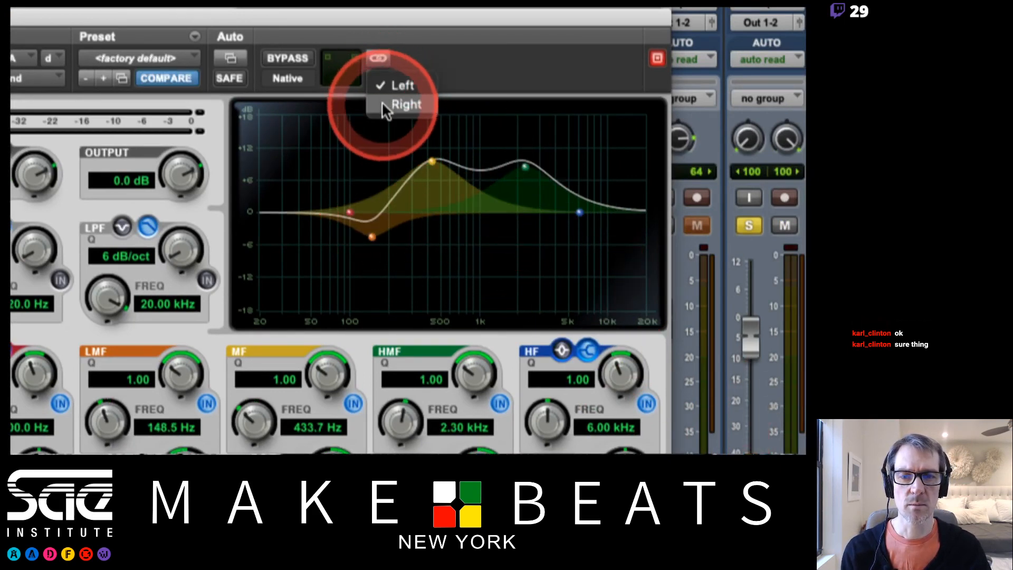
left_click(388, 104)
left_click_drag(482, 210, 498, 254)
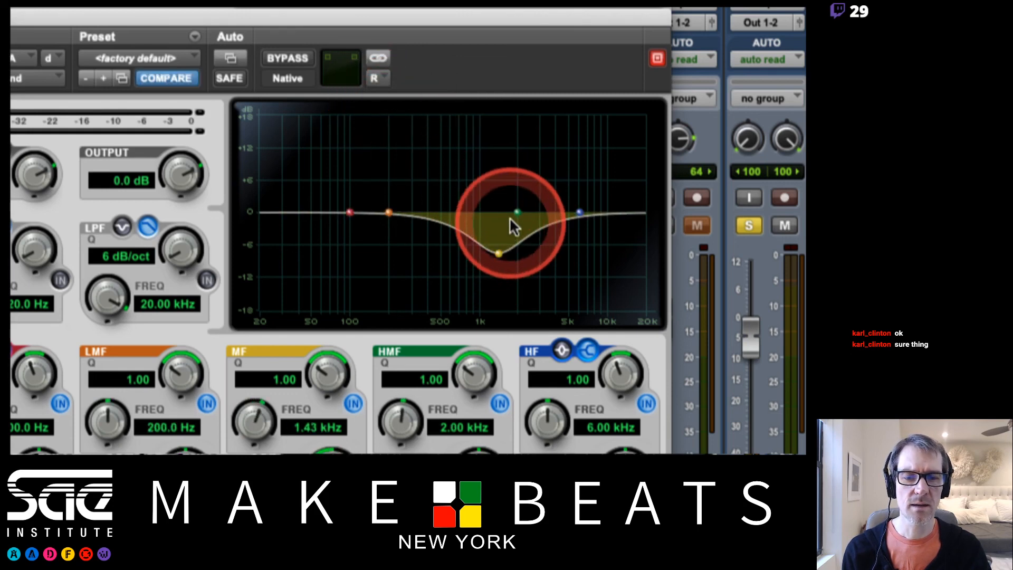
left_click_drag(517, 213, 536, 173)
left_click_drag(389, 214, 381, 179)
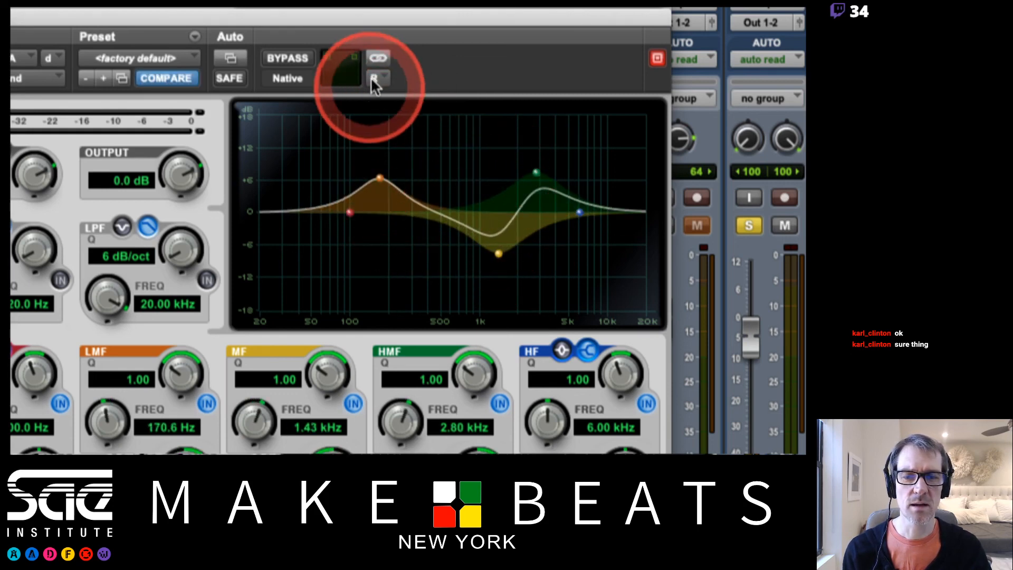
Return to the Left channel's curve and bypass the multi-mono EQ3 7-Band on OH Stereo - EA
left_click(376, 80)
left_click(389, 60)
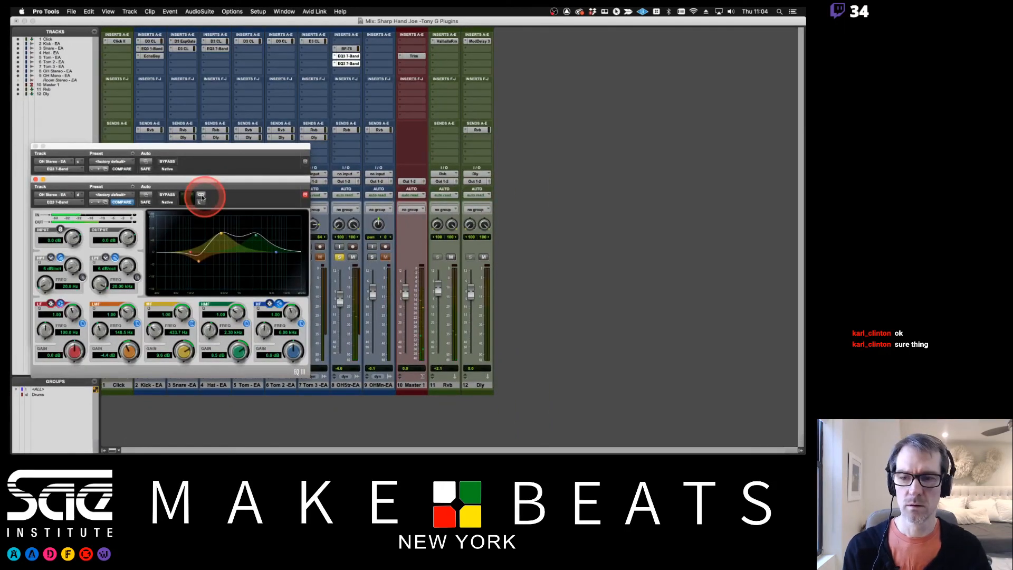
left_click(210, 170)
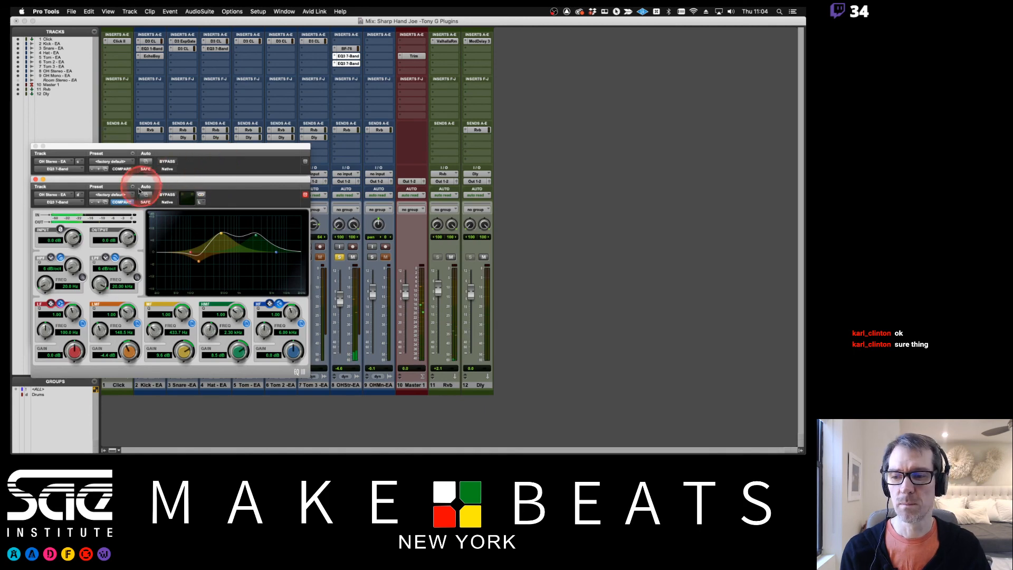
left_click(166, 195)
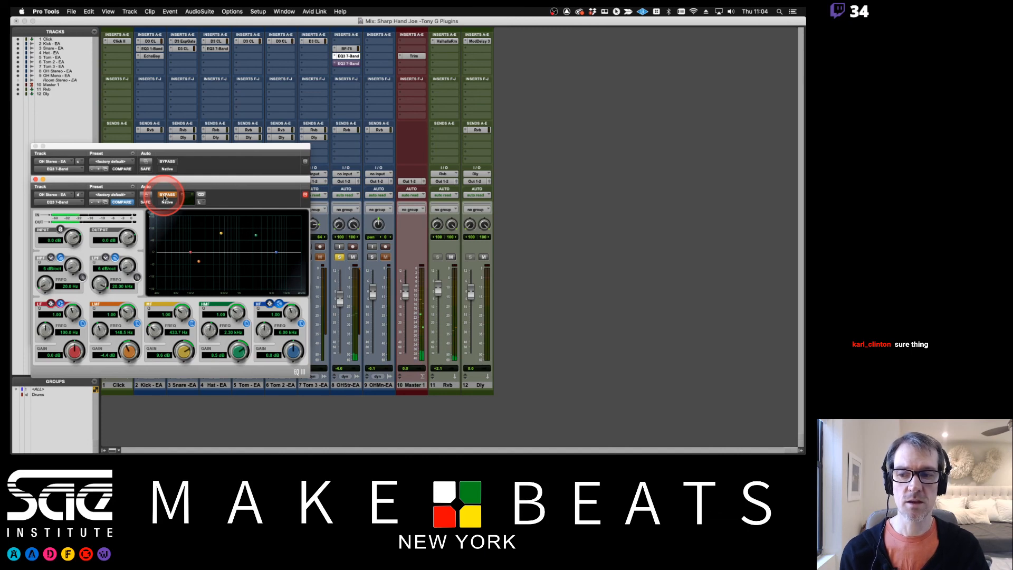
Take the multi-mono EQ3 7-Band out of bypass and place its window beside the multichannel EQ3 7-Band
left_click(165, 196)
left_click(192, 227)
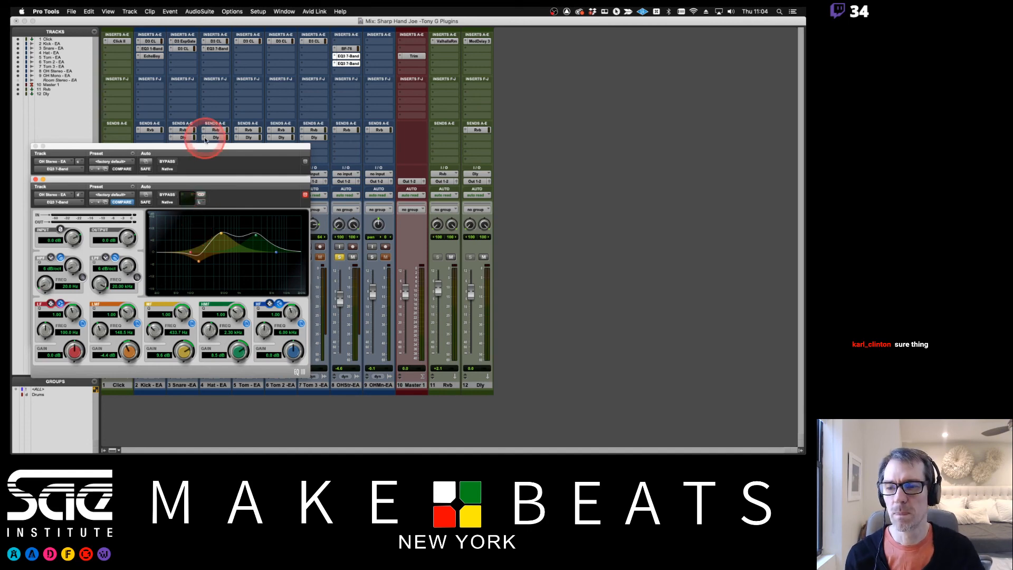
left_click_drag(194, 181, 479, 149)
left_click(438, 144)
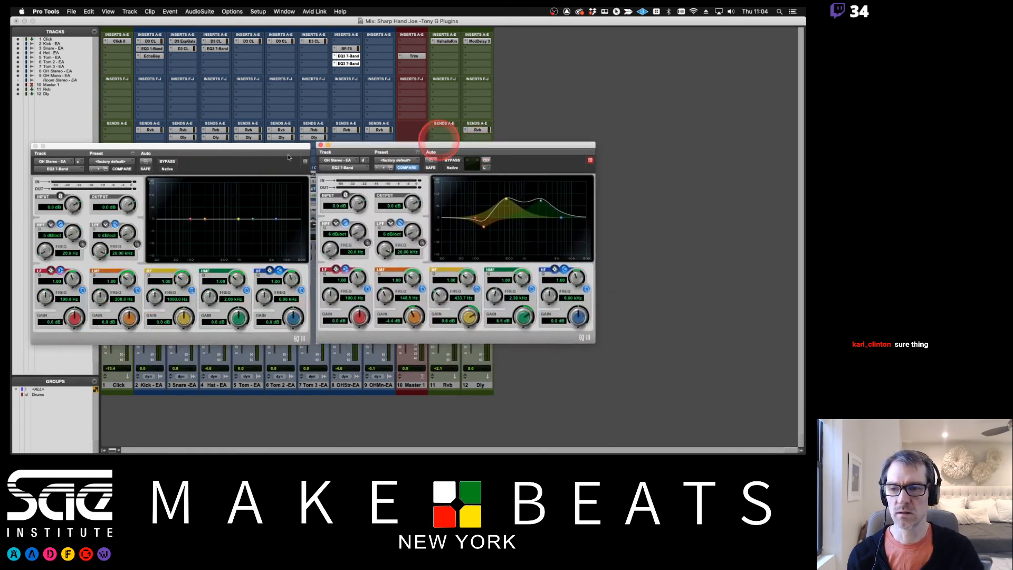
Slightly boost the multichannel EQ's MF band at about 1.32 kHz and close both EQ3 7-Band windows
left_click(238, 221)
mouse_move(238, 221)
left_mouse_down()
mouse_move(232, 215)
mouse_move(227, 228)
mouse_move(268, 233)
mouse_move(242, 221)
left_mouse_up()
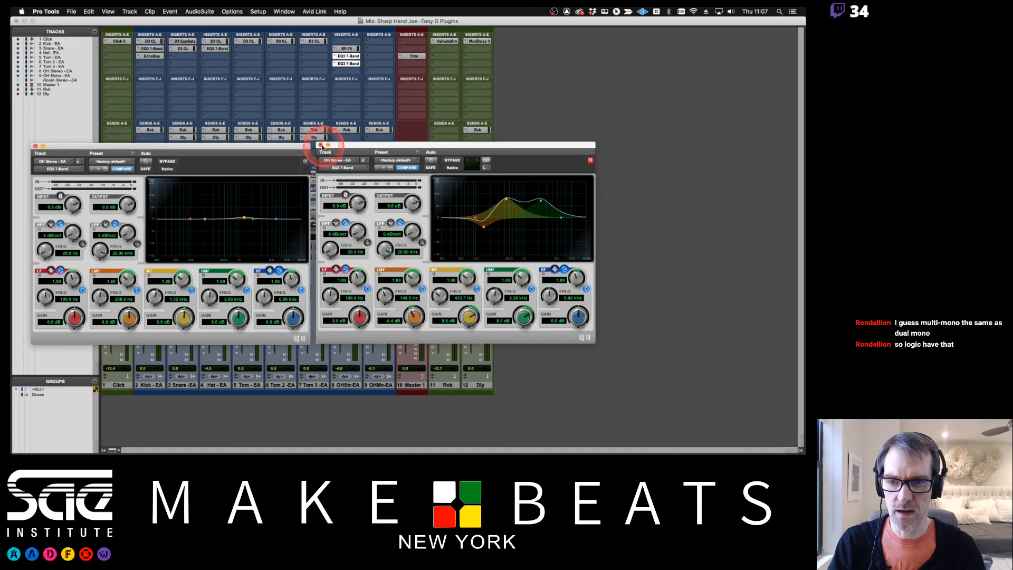
left_click(321, 146)
left_click(35, 147)
Switch to the Preview notes to read the PT Plugin Channels page, and return to Pro Tools
key("super+Tab")
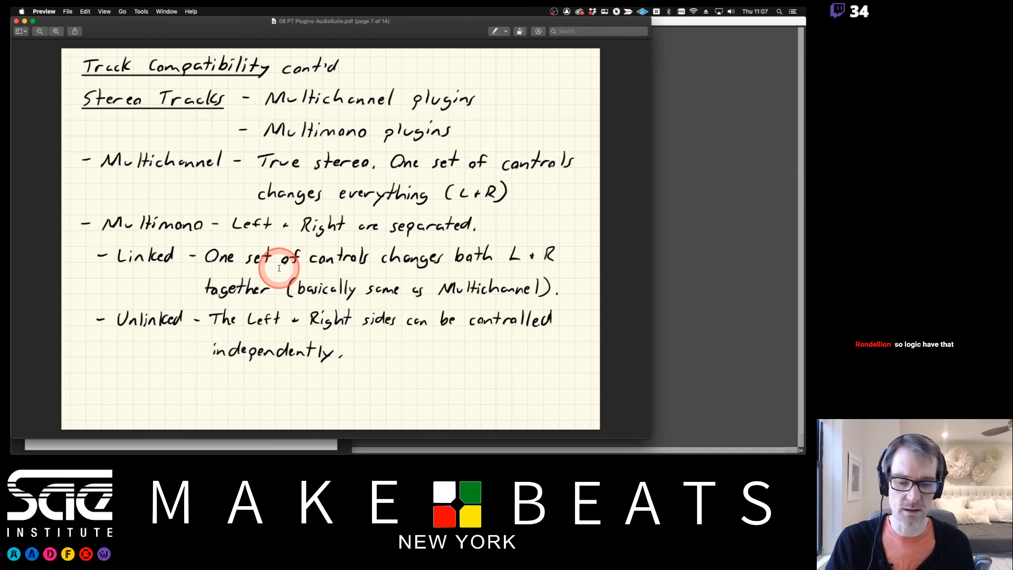
key("Down")
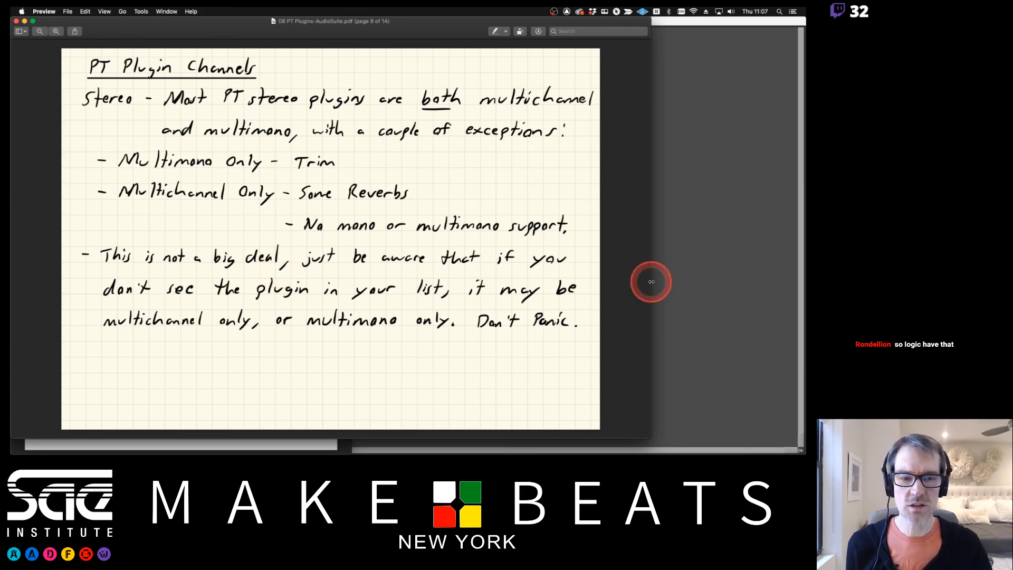
left_click(730, 229)
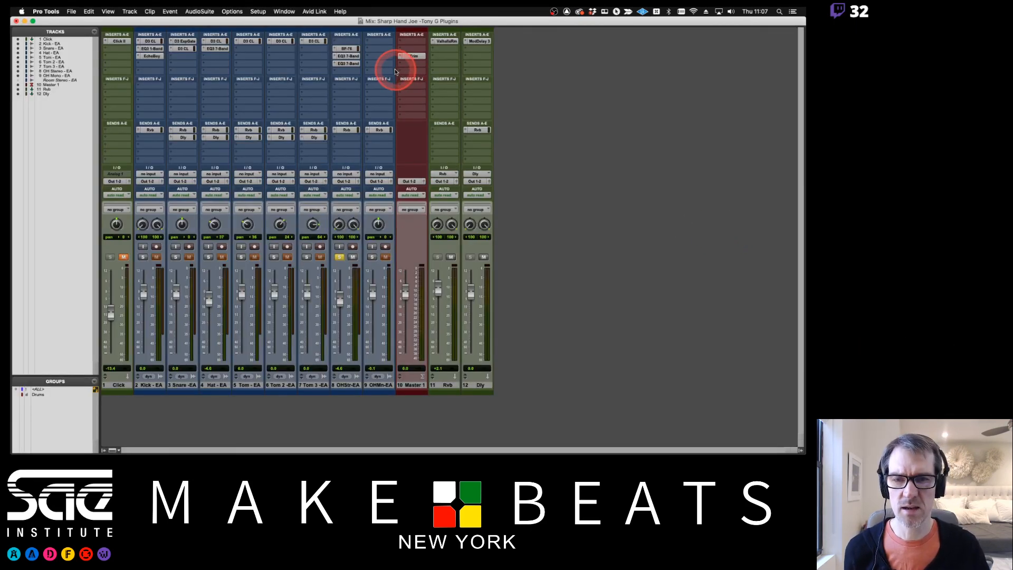
Compare the Other category of multichannel and multi-mono plug-ins for a free OH Stereo - EA insert, including Trim (mono), without inserting anything
left_click(342, 70)
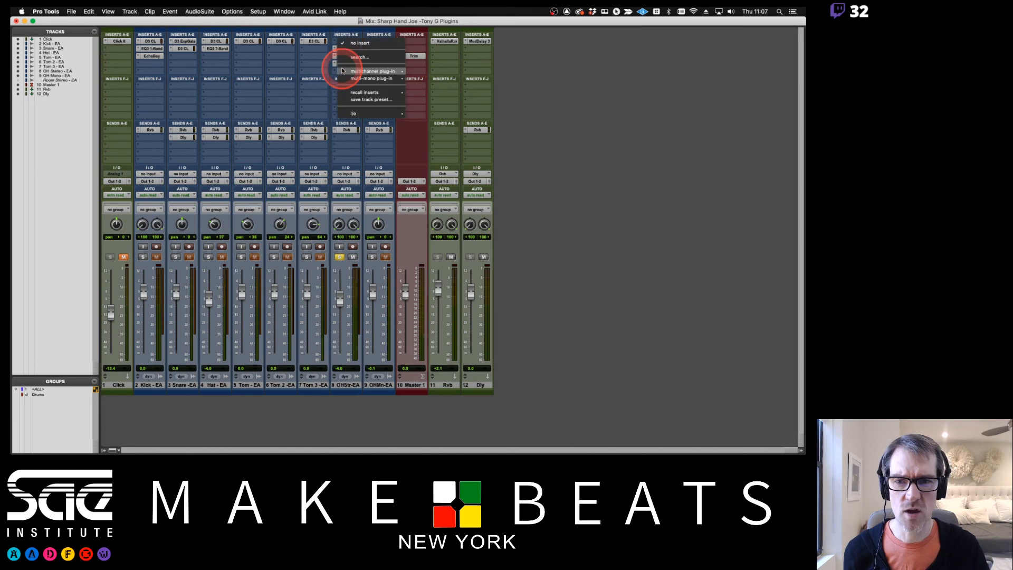
mouse_move(357, 72)
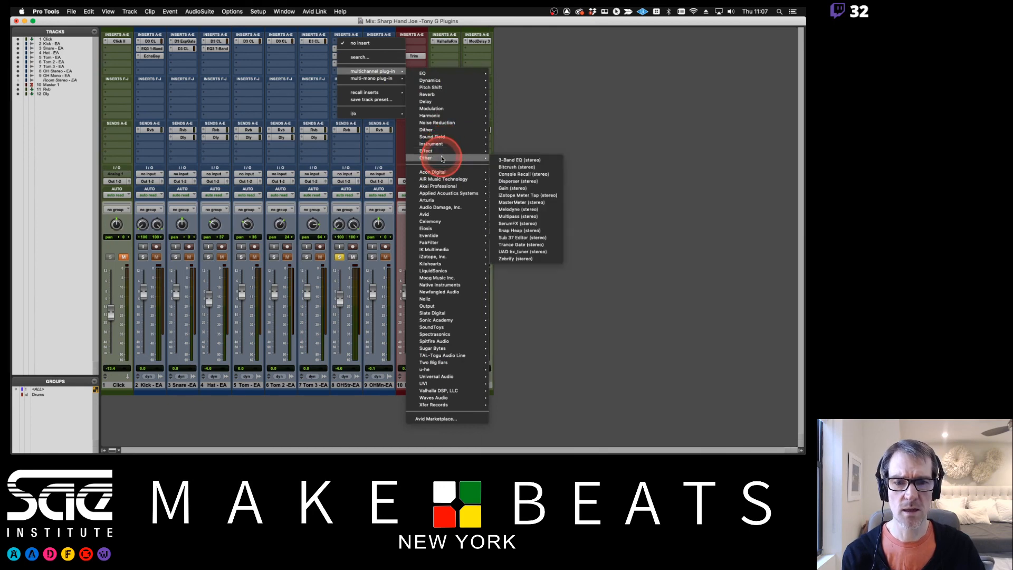
mouse_move(482, 159)
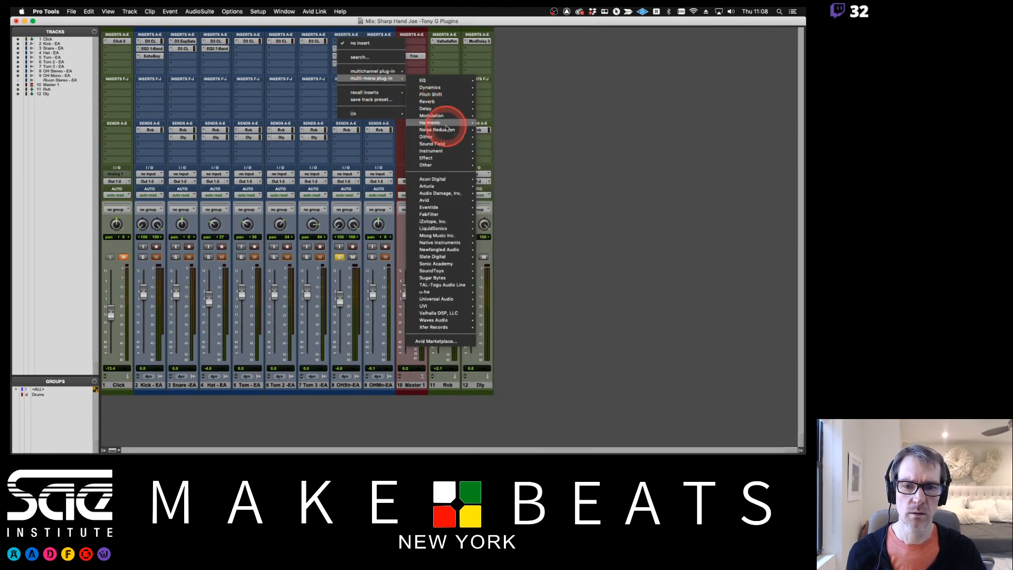
mouse_move(429, 164)
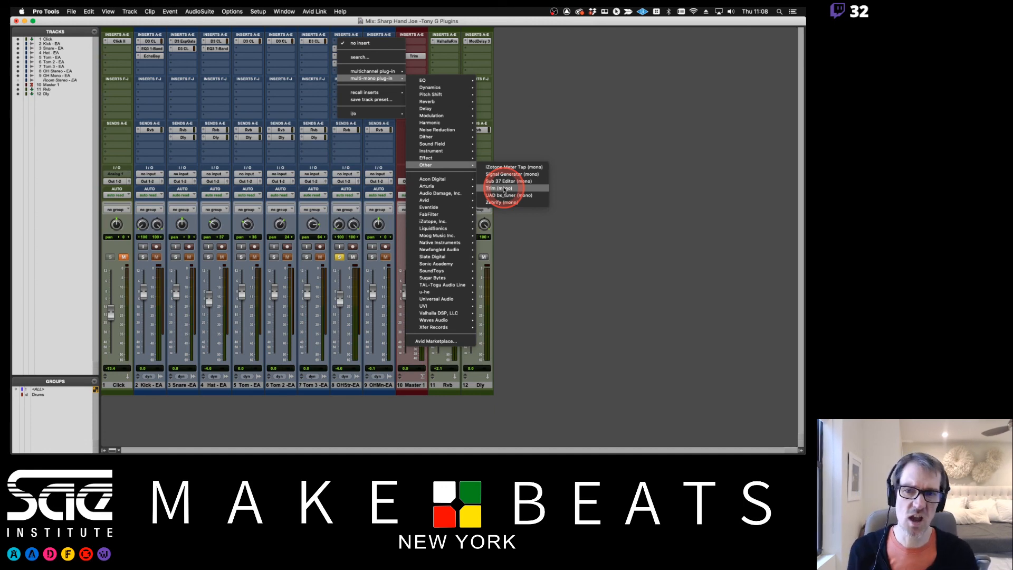
left_click(510, 117)
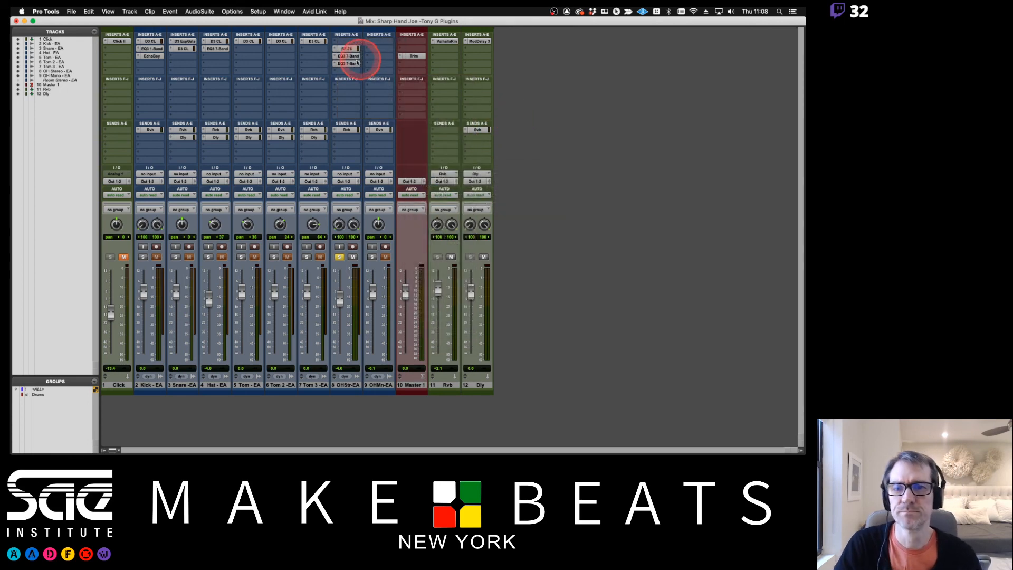
Remove both EQ3 7-Band inserts from the OH Stereo - EA track
left_click(336, 63)
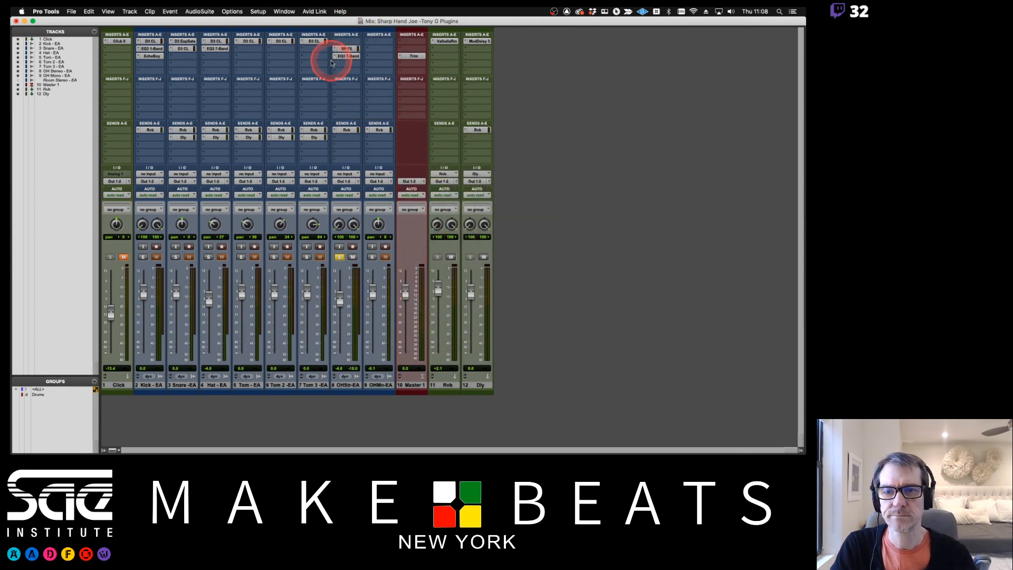
left_click(355, 29)
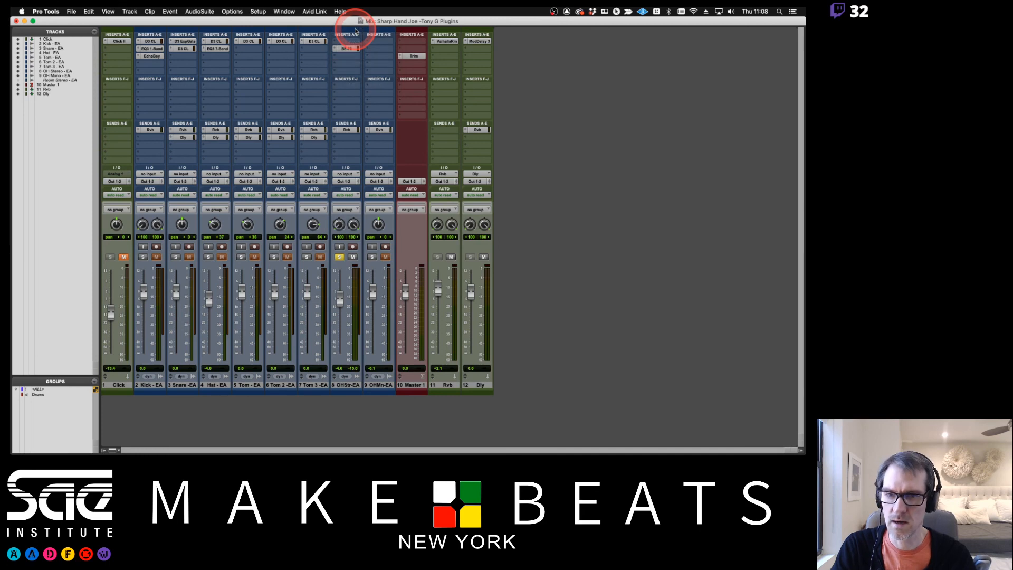
Switch to the Preview notes to read the PT Plugin Controls page, and go back to Pro Tools
key("super+Tab")
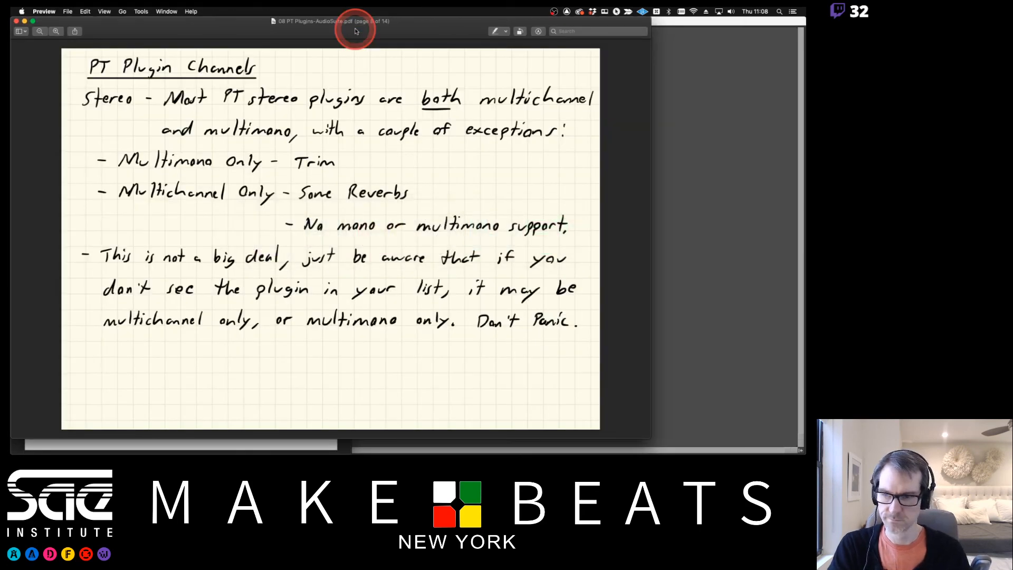
key("Down")
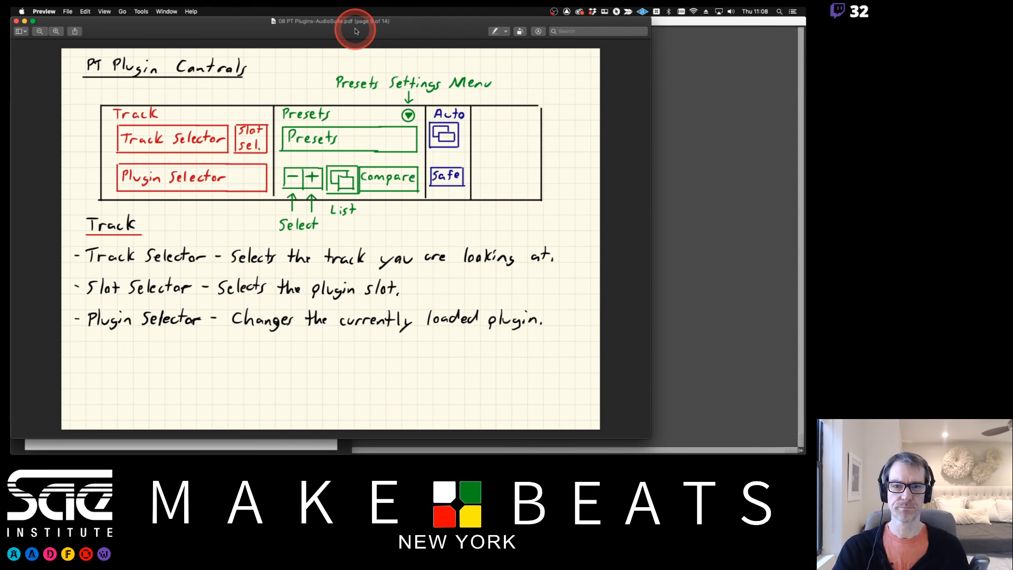
left_click(702, 201)
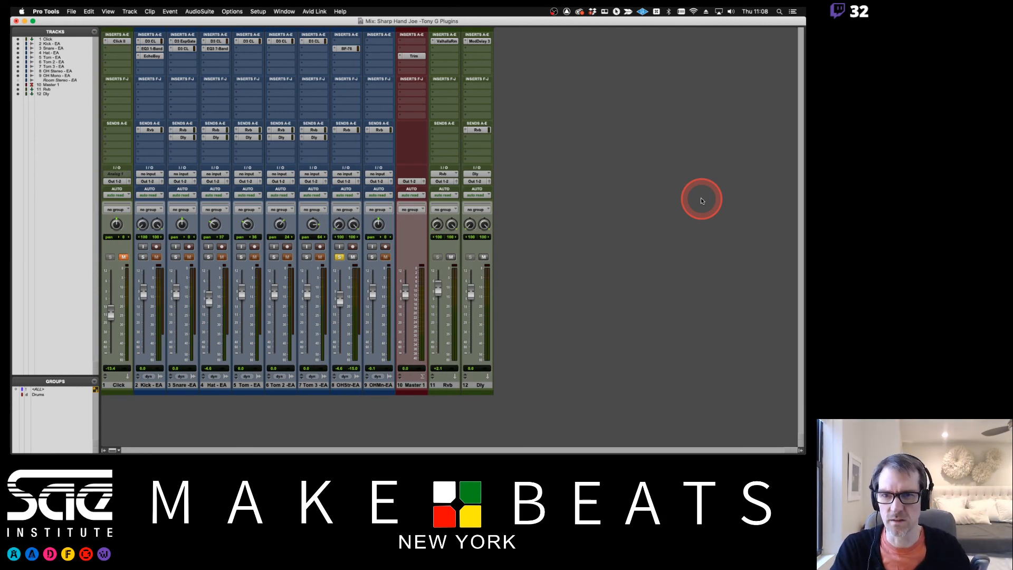
Open BF-76 on OH Stereo - EA and EchoBoy on Kick - EA together, arranged so both plug-in headers are visible
left_click(346, 49)
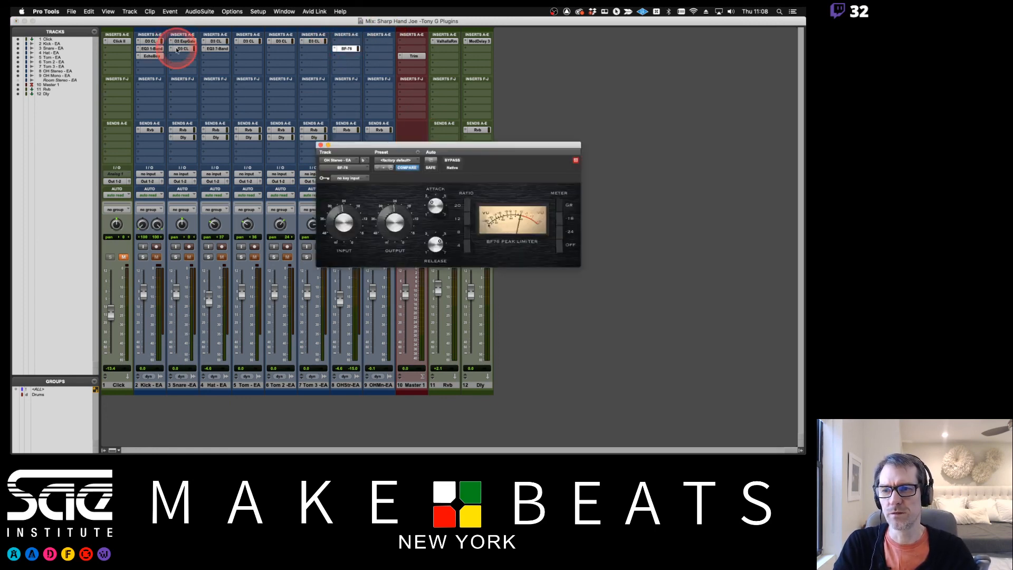
left_click(153, 56)
left_click_drag(407, 146, 499, 53)
left_click(338, 19)
left_click_drag(338, 20, 684, 170)
left_click(578, 60)
left_click_drag(578, 60, 534, 127)
left_click(637, 171)
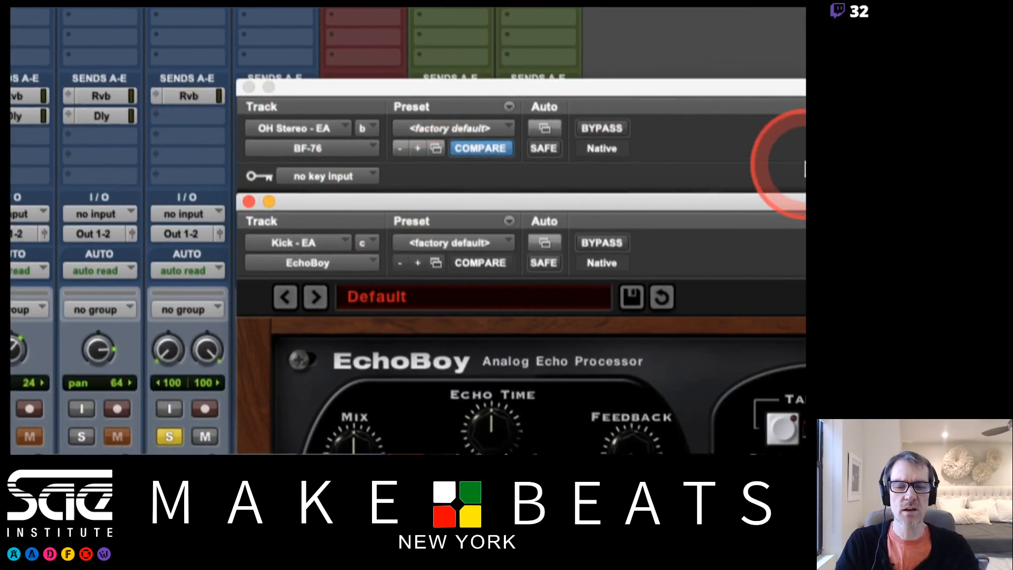
Leaf through the plug-in controls pages of the Preview notes and return to the Pro Tools plug-in windows
key("super+Tab")
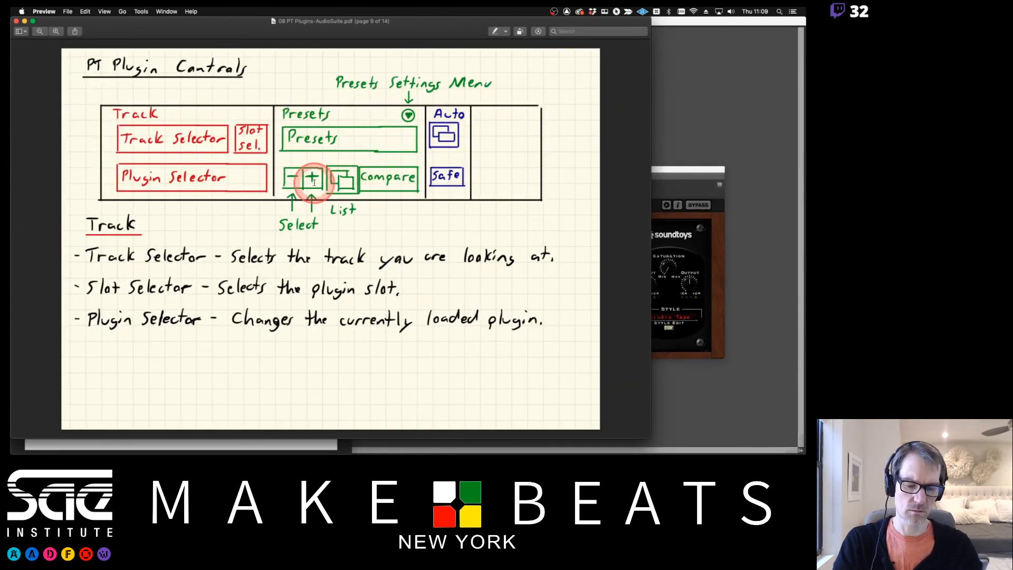
key("Down")
key("Down")
key("Up")
key("Up")
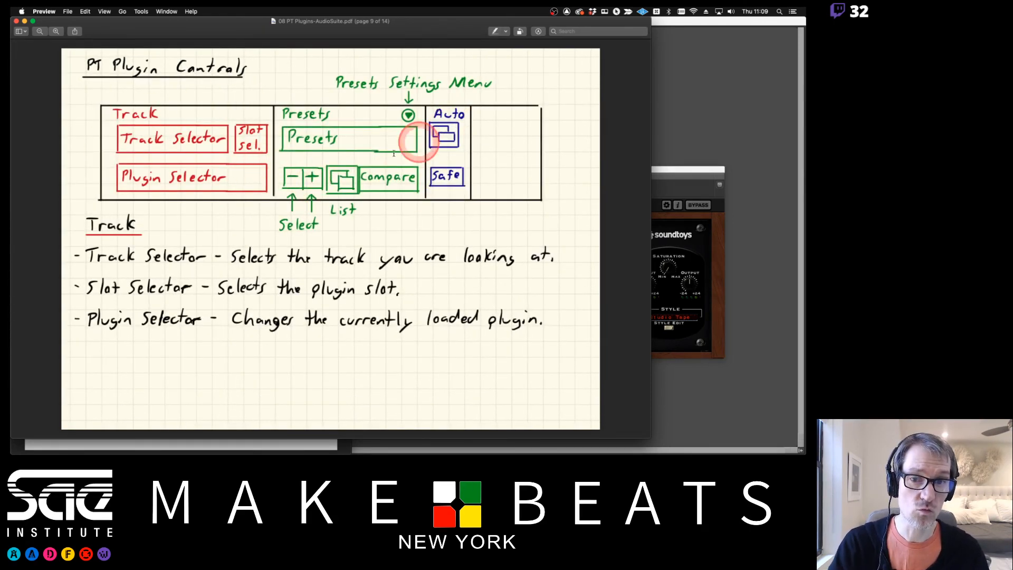
key("super+Tab")
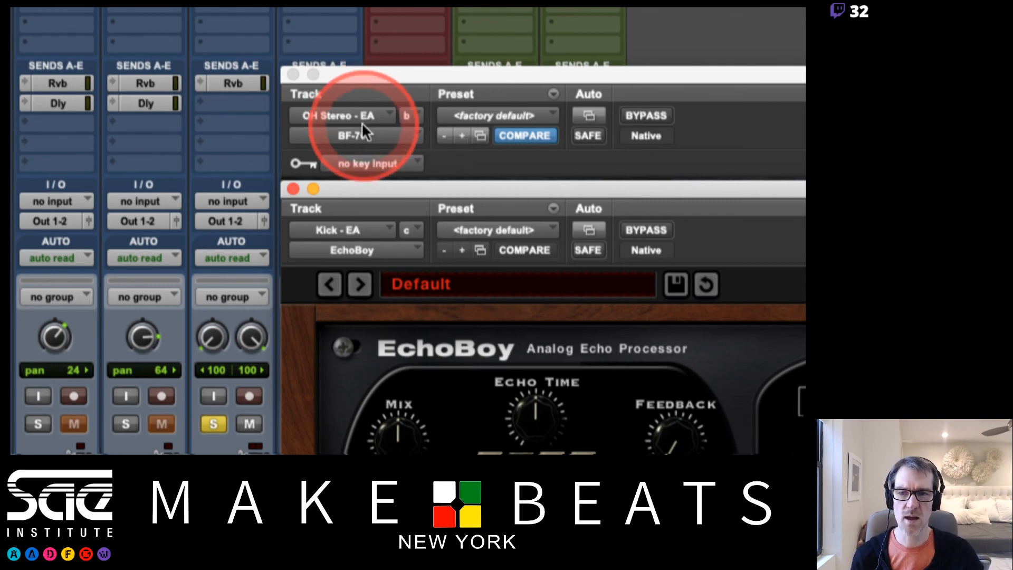
Point the EchoBoy window's track selector at Snare - EA, Hat - EA and back at Kick - EA
left_click(356, 231)
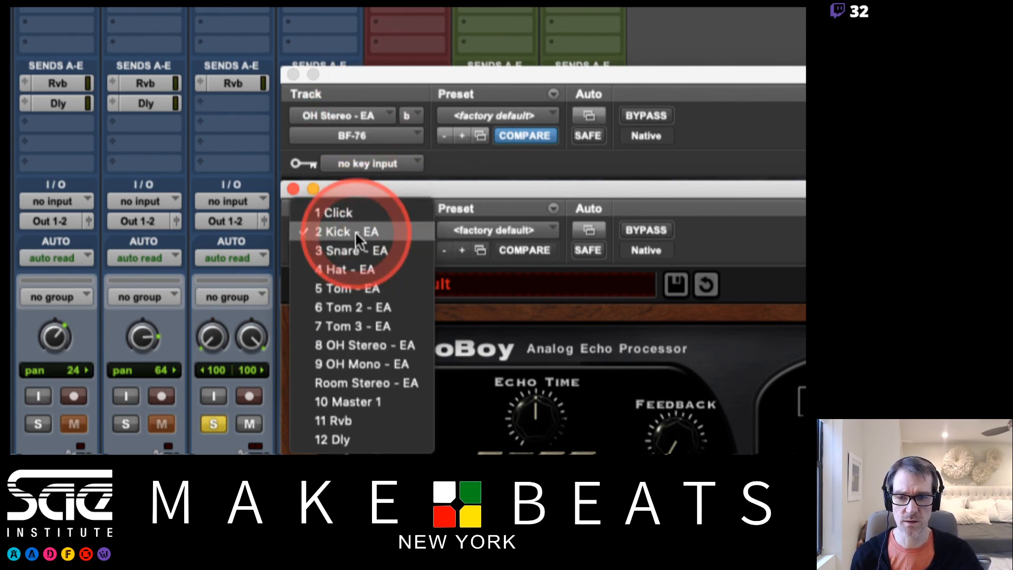
left_click(356, 246)
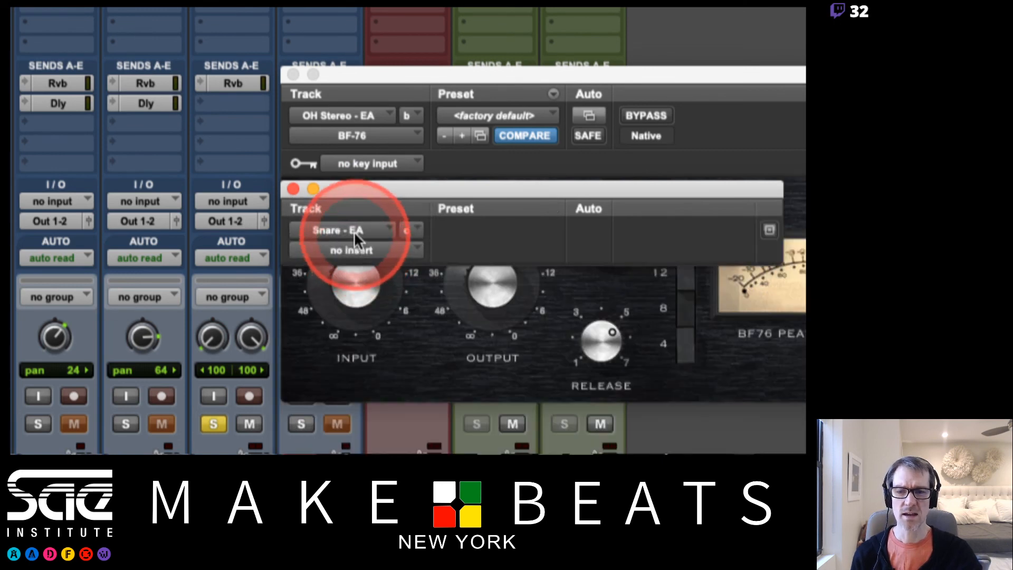
left_click(354, 231)
left_click(356, 250)
left_click(356, 232)
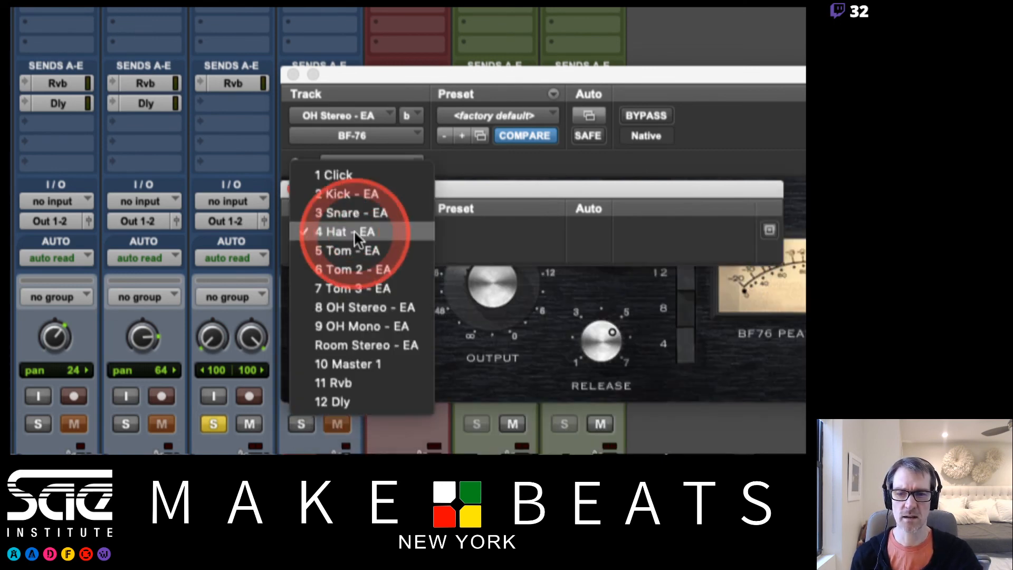
left_click(350, 194)
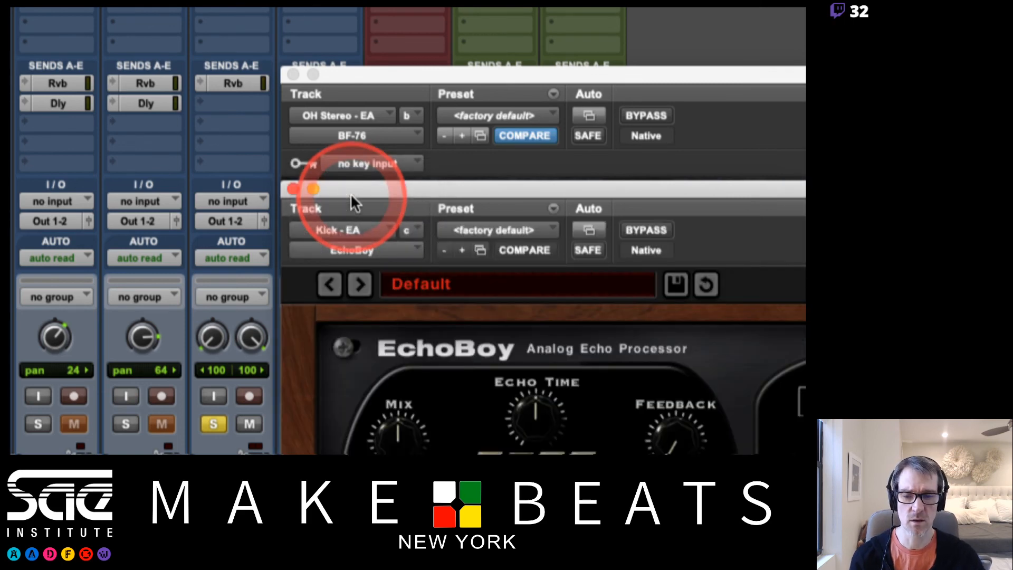
Check the insert slot choices of BF-76, and step the Kick - EA window through inserts a and b back to c
left_click(422, 132)
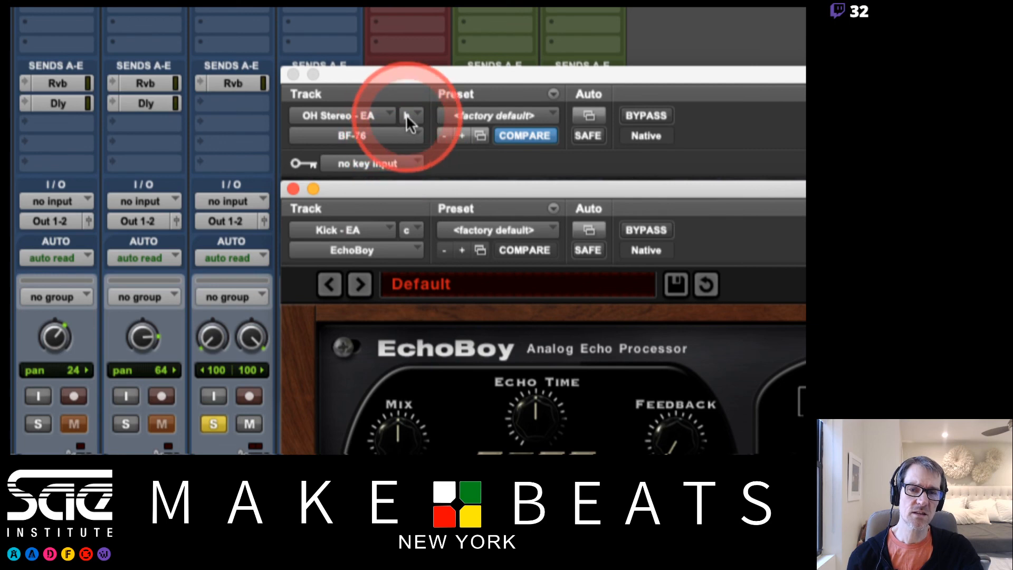
left_click(406, 116)
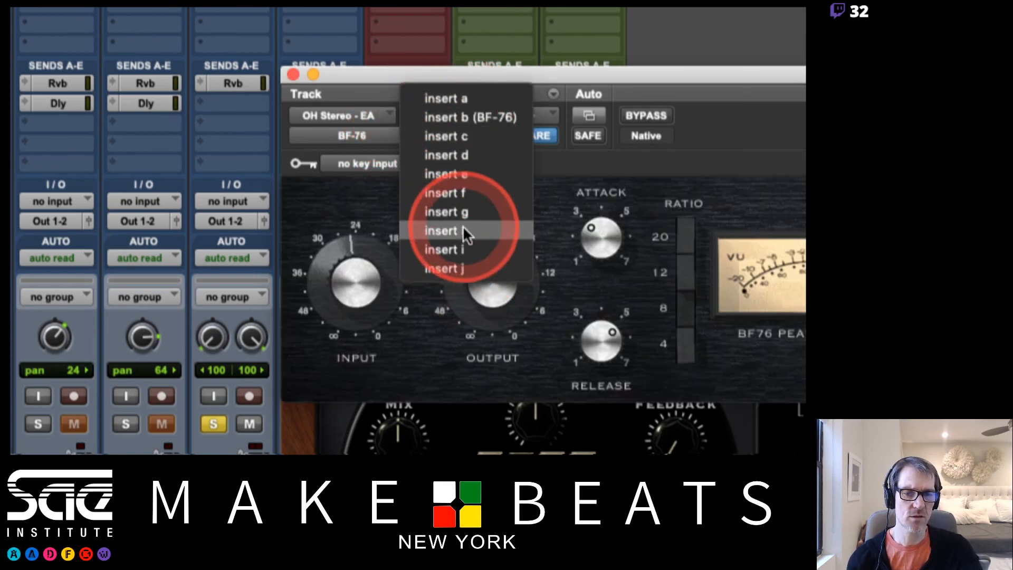
left_click(310, 432)
left_click_drag(406, 228, 486, 191)
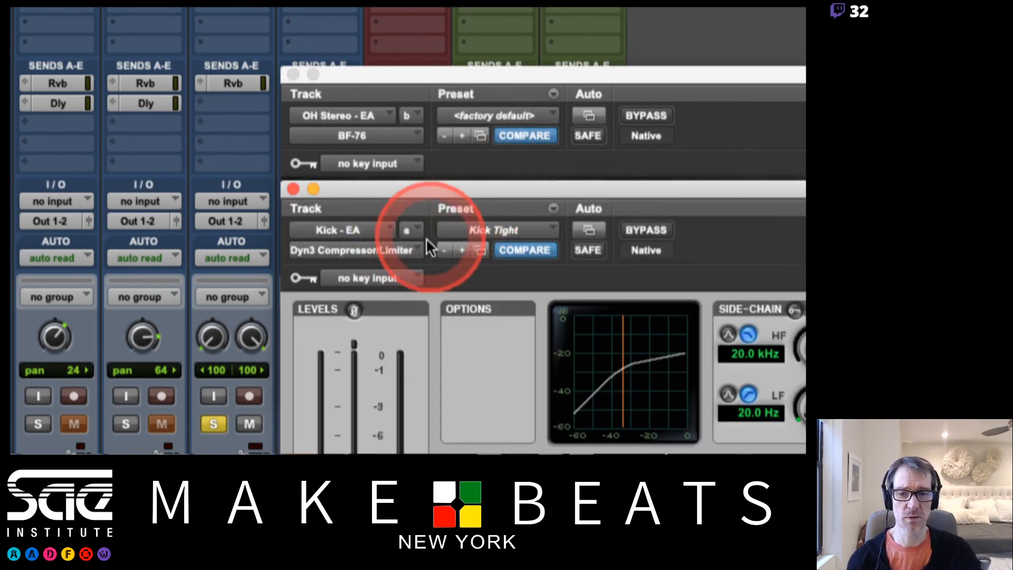
left_click(417, 229)
left_click(434, 247)
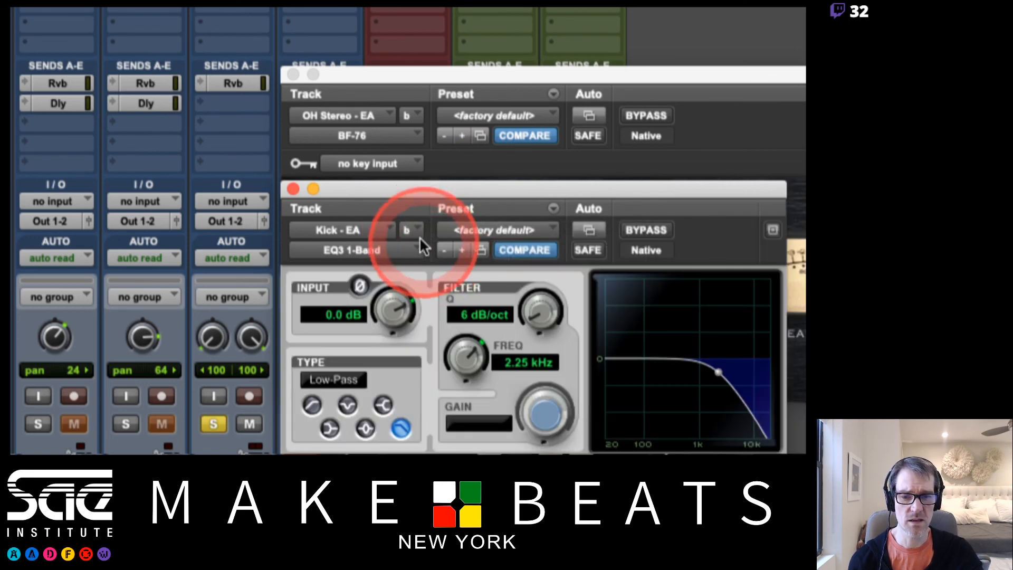
left_click(420, 235)
left_click(430, 250)
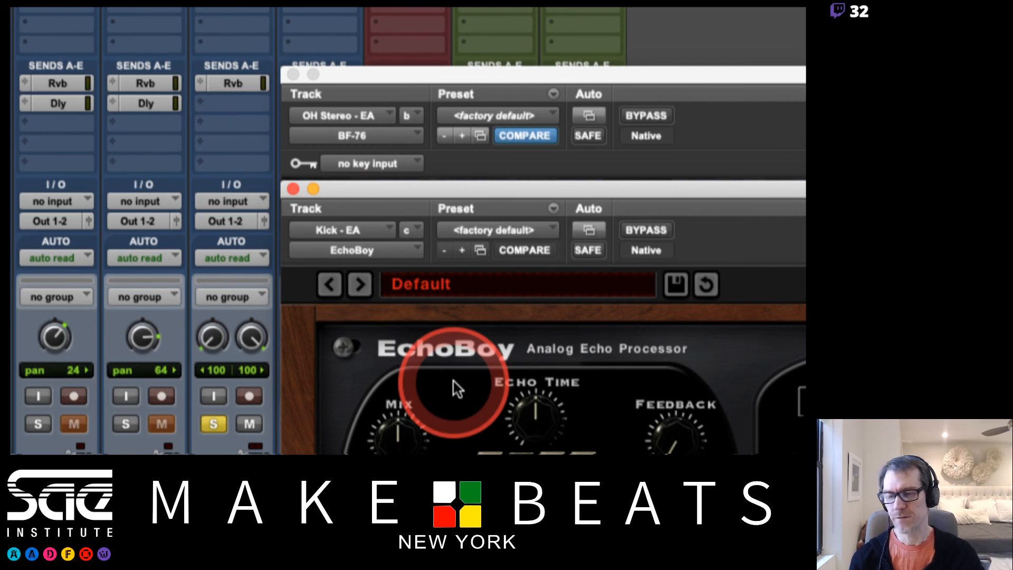
Replace EchoBoy in insert c of Kick - EA with the Little Plate (mono/stereo) reverb
left_click(398, 251)
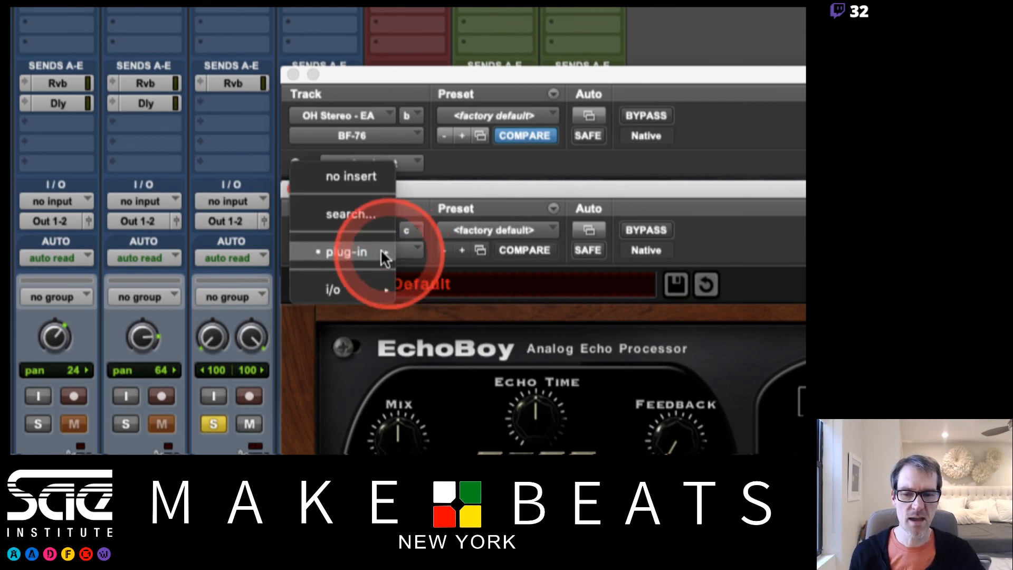
mouse_move(379, 250)
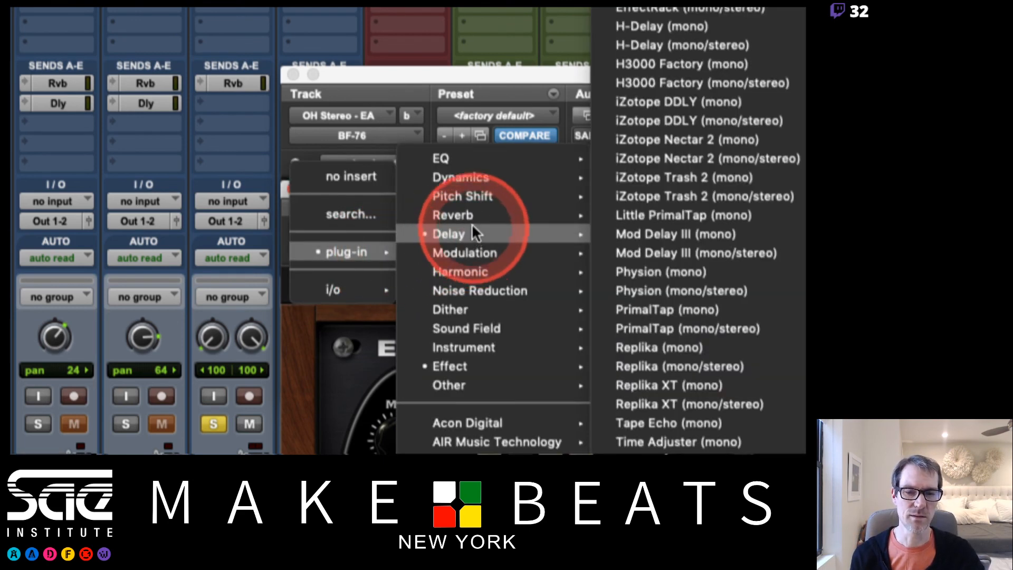
mouse_move(472, 217)
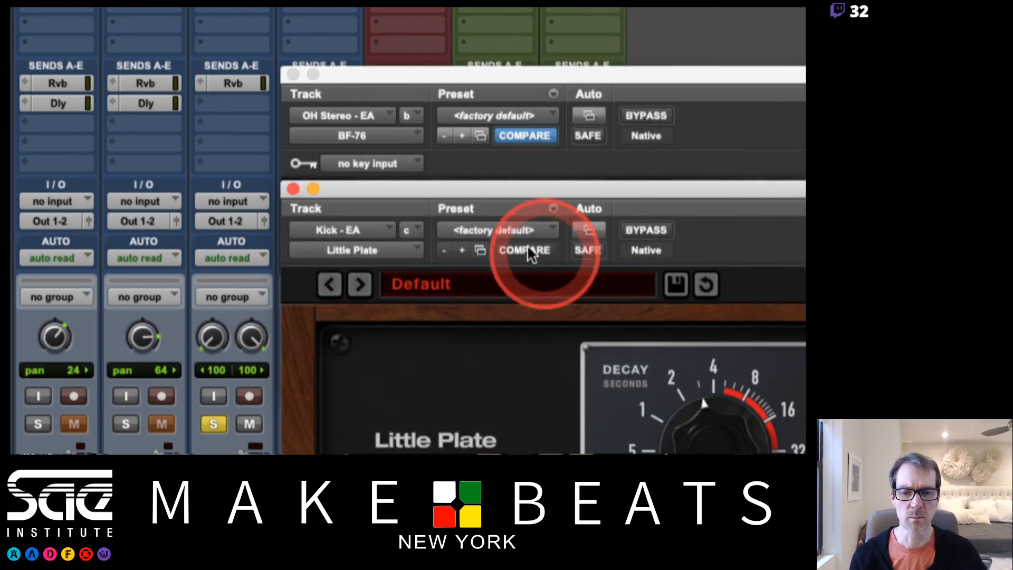
Replace Little Plate in insert c of Kick - EA with the Physion (mono) reverb
left_click(379, 249)
mouse_move(382, 253)
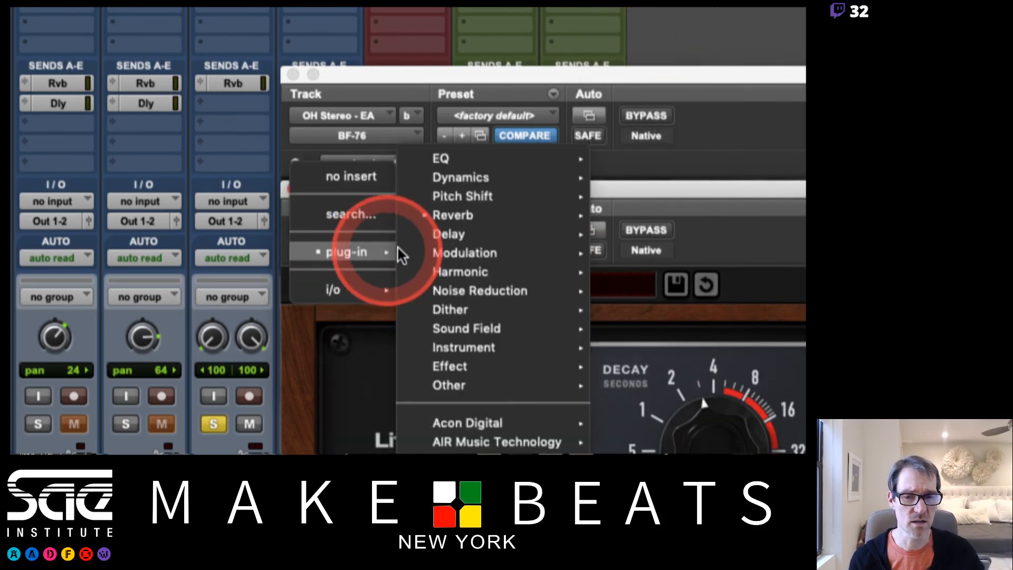
mouse_move(458, 213)
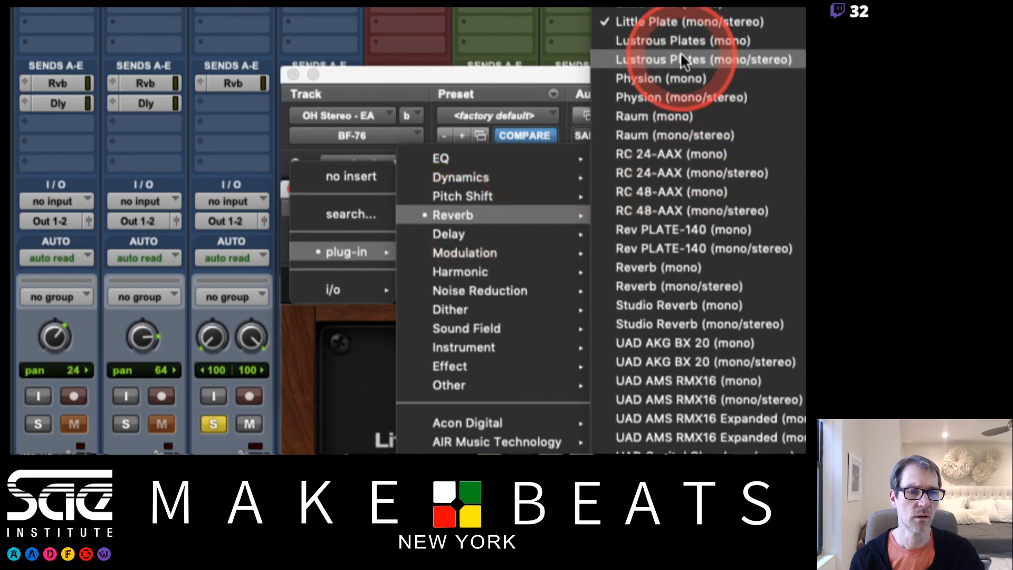
left_click(687, 74)
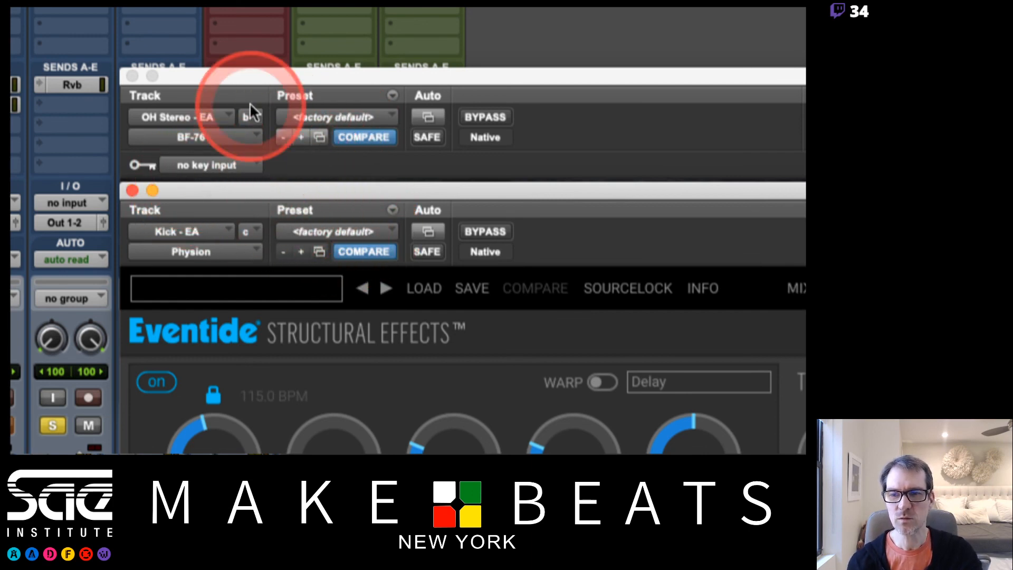
Inspect the BF-76 and Physion window headers, and browse the Bomb Factory Presets available for BF-76
left_click(262, 77)
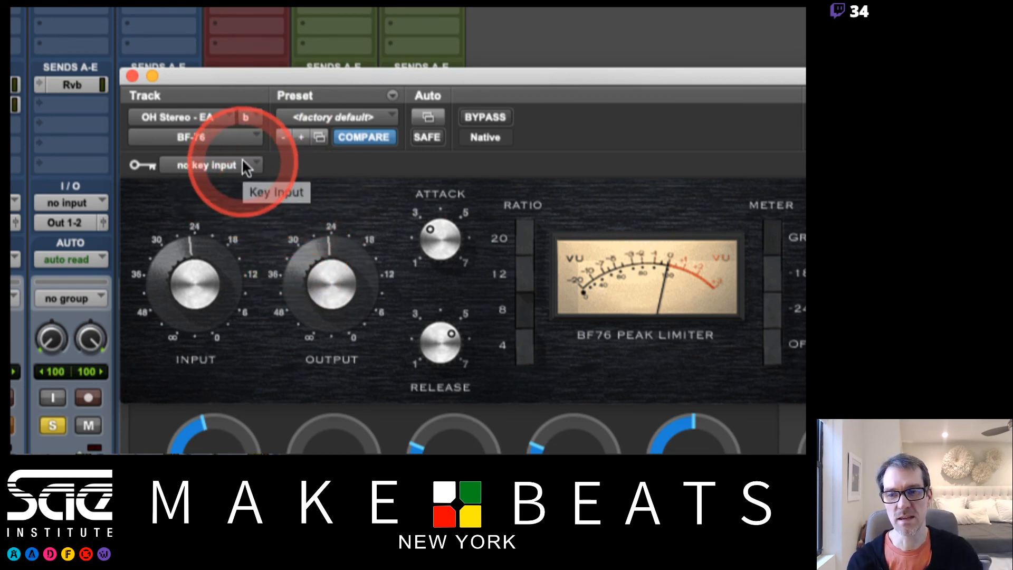
left_click(158, 417)
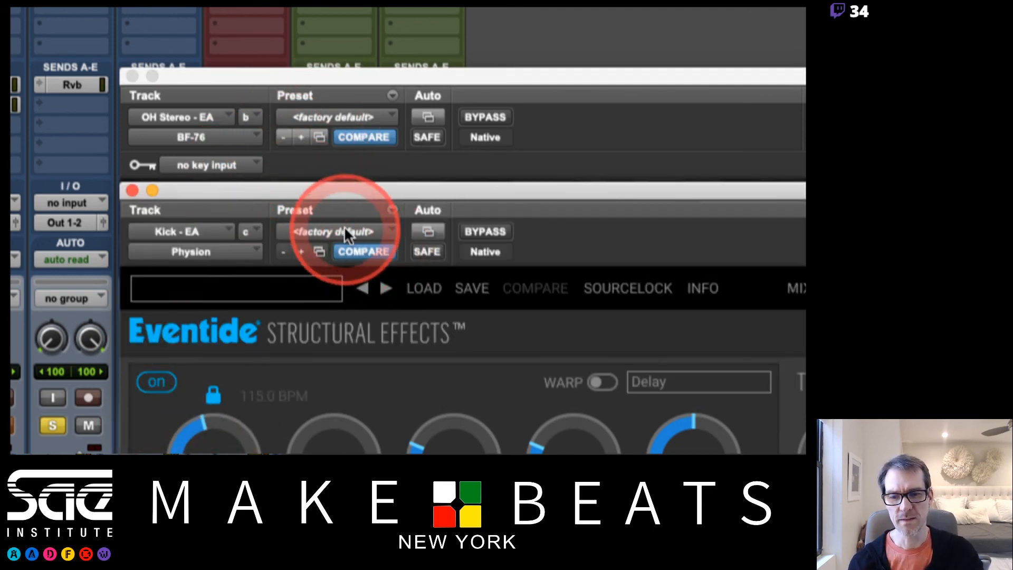
left_click(355, 113)
mouse_move(353, 80)
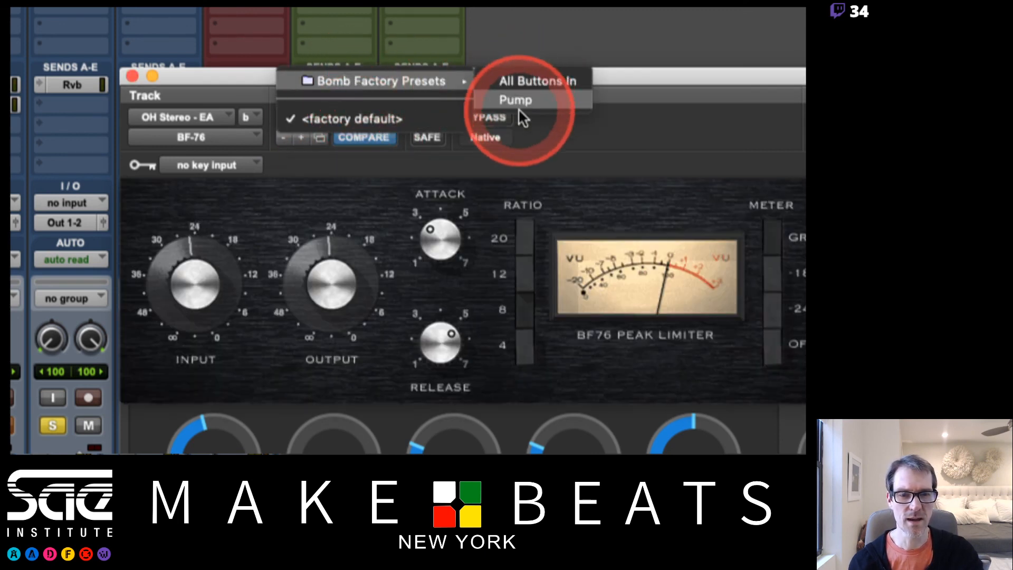
left_click(199, 136)
Replace BF-76 in insert b of OH Stereo - EA with the multichannel AIR Vintage Filter (stereo) modulation plug-in
left_click(199, 137)
mouse_move(230, 140)
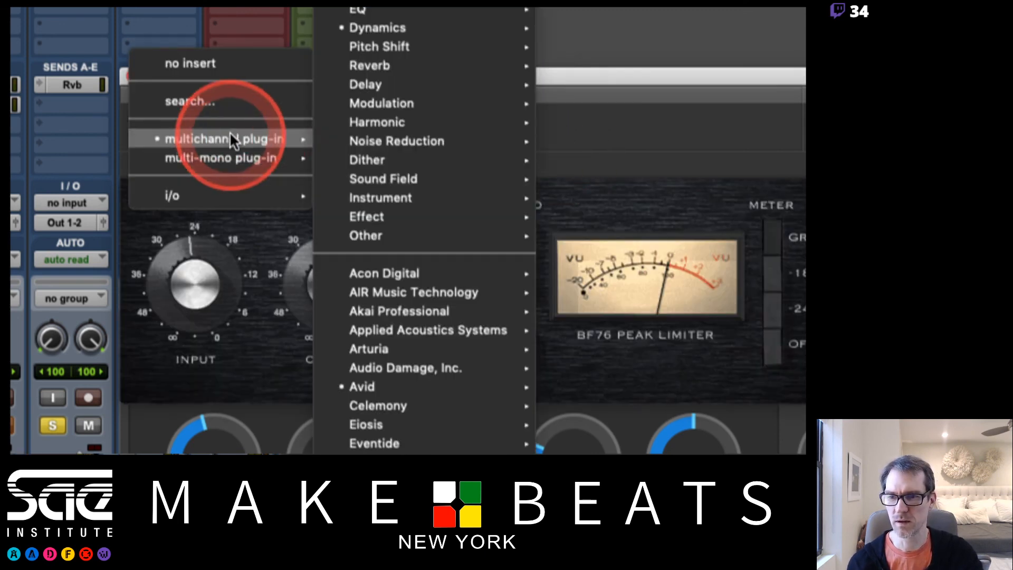
mouse_move(338, 103)
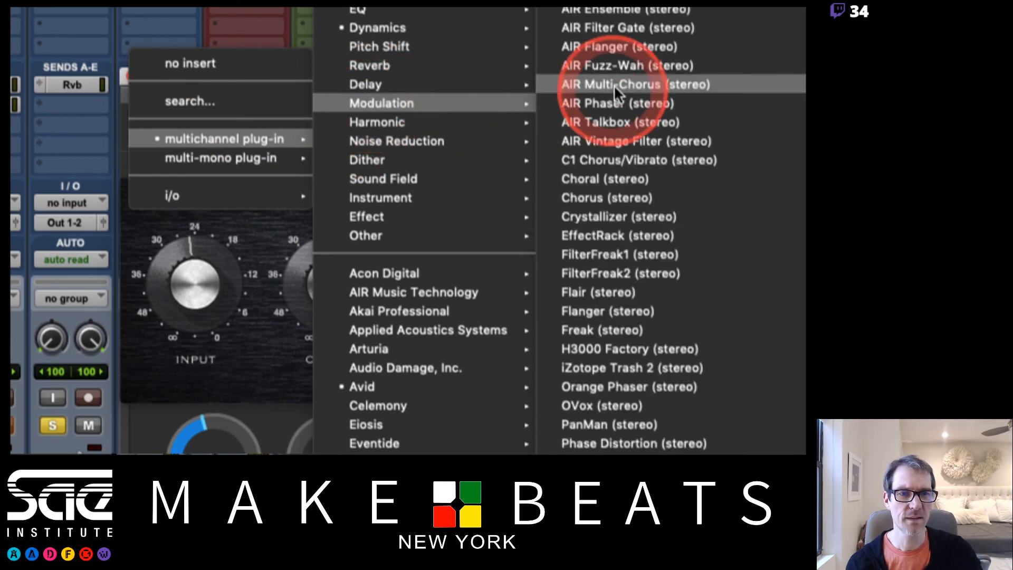
left_click(606, 142)
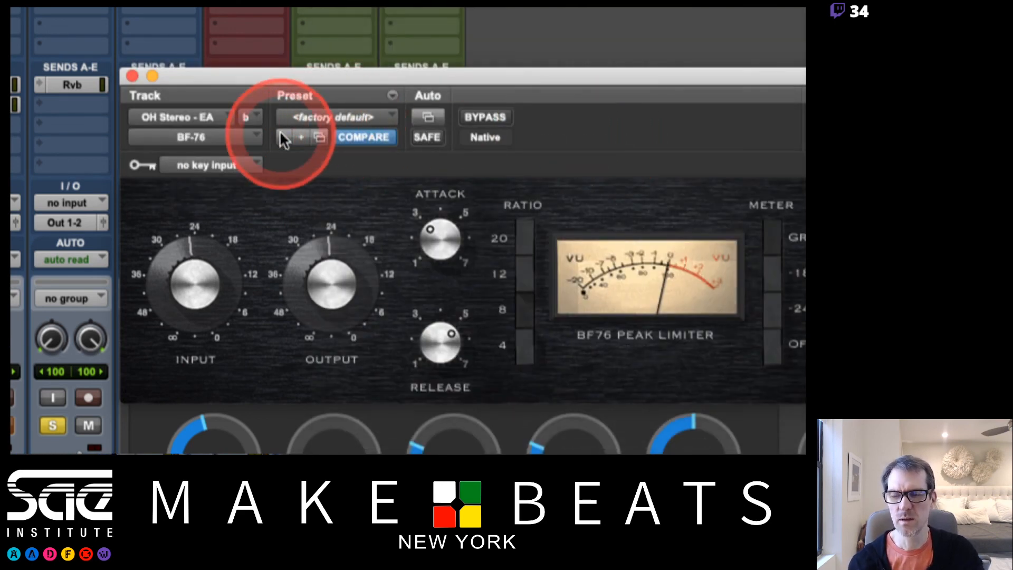
Close and reopen the plug-in window for insert b of OH Stereo - EA, and place it over the Physion window
key("super+w")
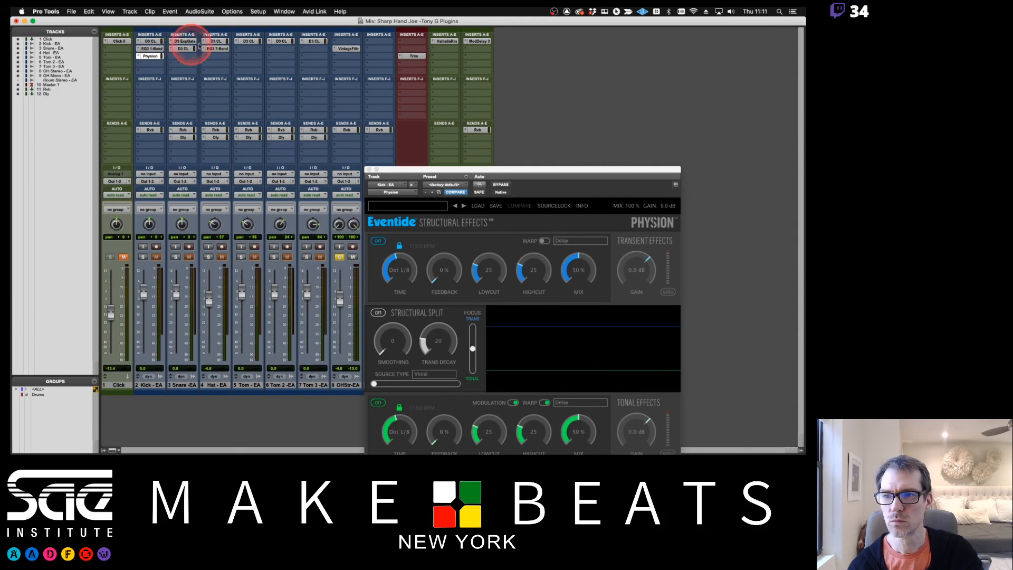
left_click(342, 48)
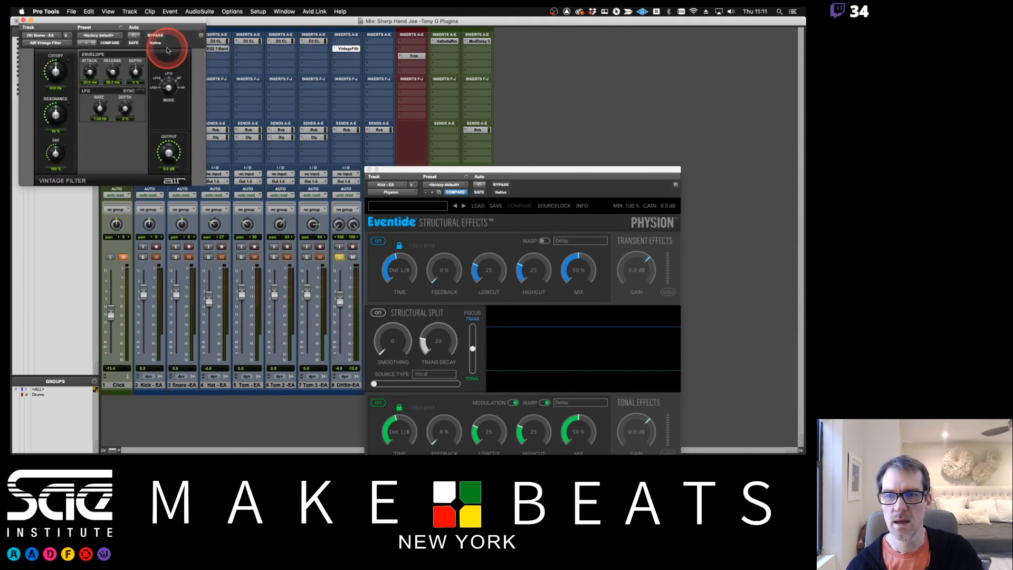
left_click_drag(165, 24, 510, 143)
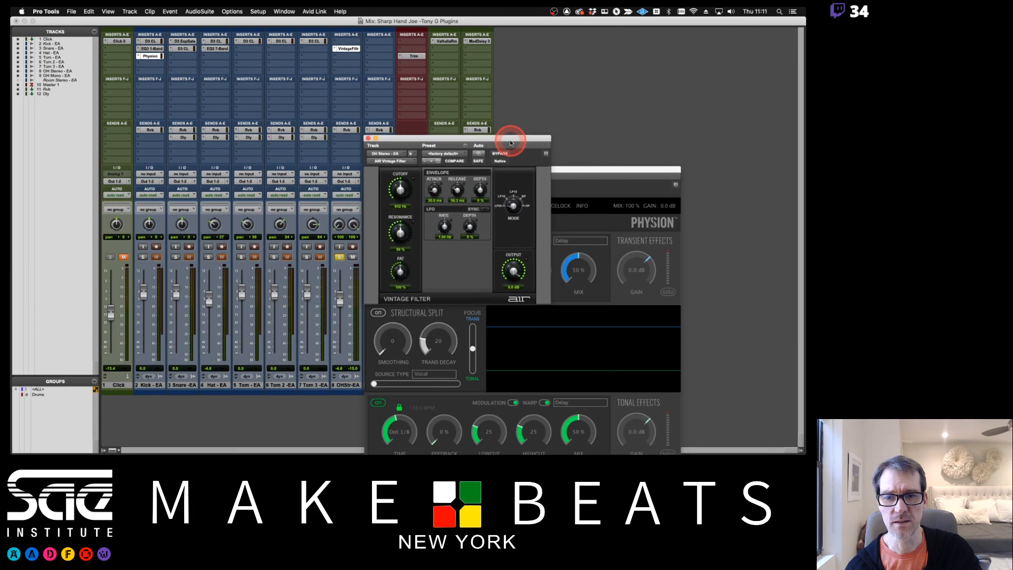
left_click(616, 177)
left_click_drag(437, 157, 560, 175)
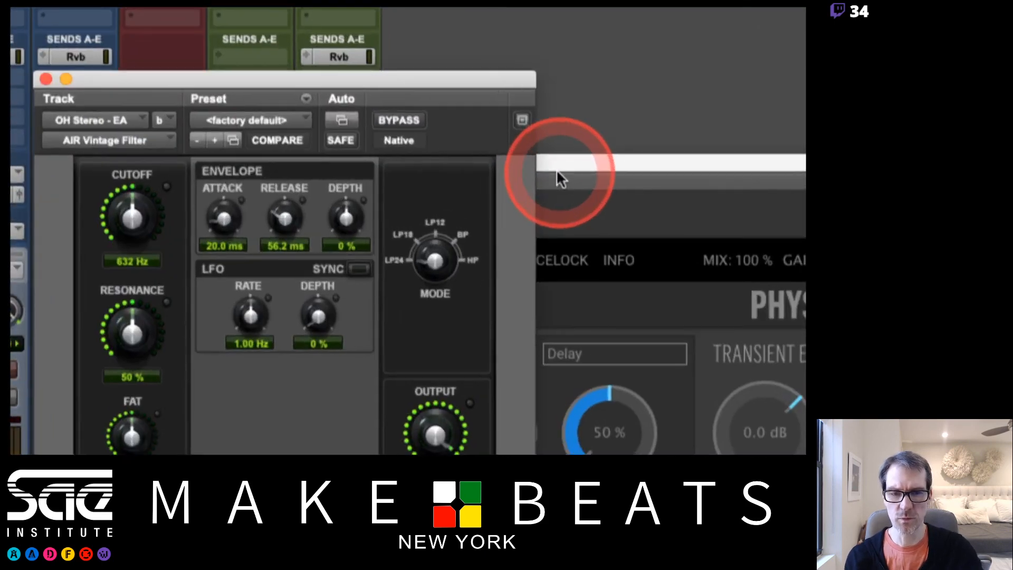
Step the AIR Vintage Filter forward through its presets to 08 Fading Up
left_click(431, 162)
left_click(215, 141)
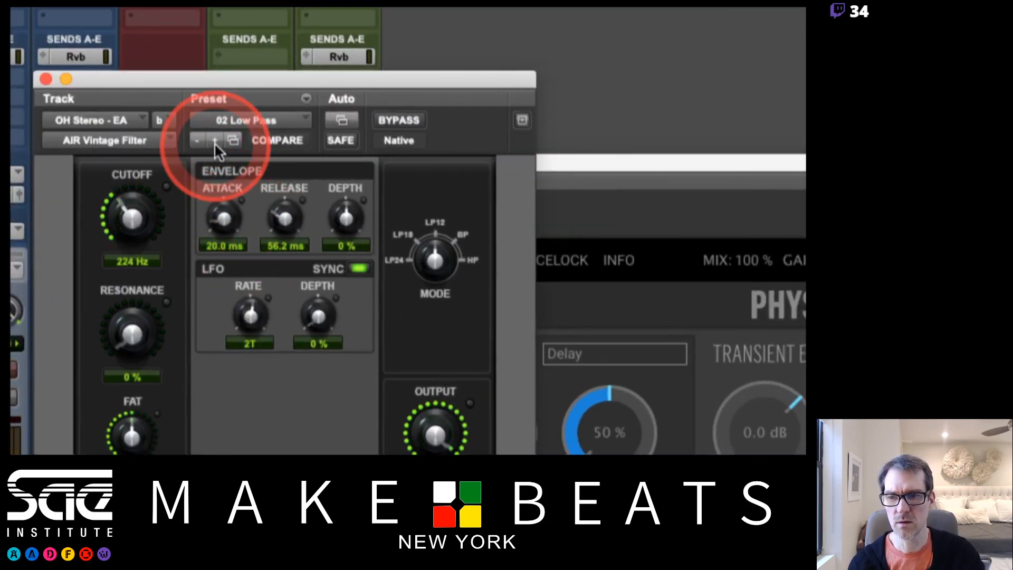
left_click(215, 141)
left_click(215, 141)
left_click(214, 141)
left_click(214, 142)
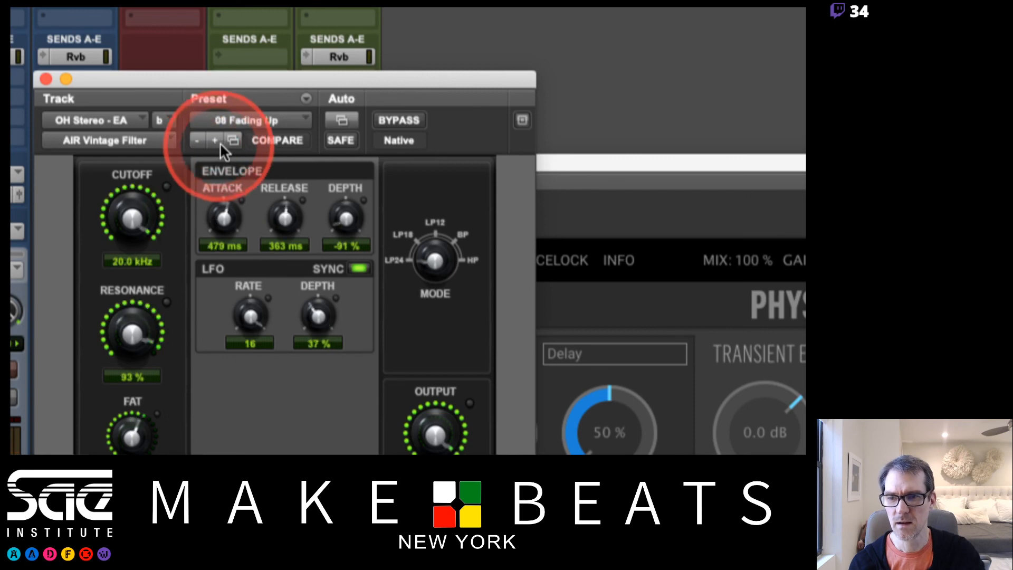
Load the 11 Bubble Echo preset into AIR Vintage Filter from the full preset list window
left_click(233, 140)
left_click(111, 79)
left_click(122, 89)
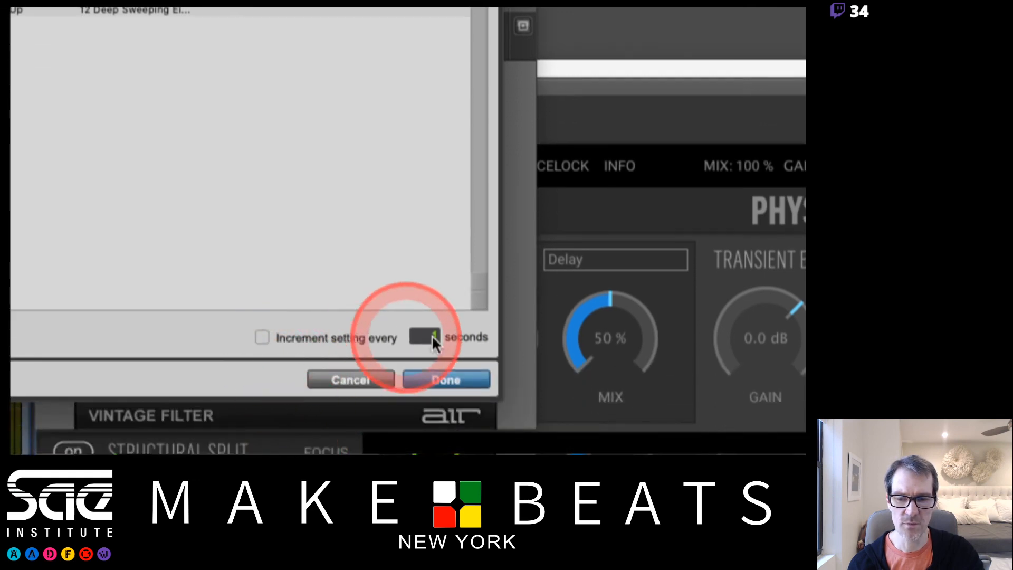
left_click(413, 375)
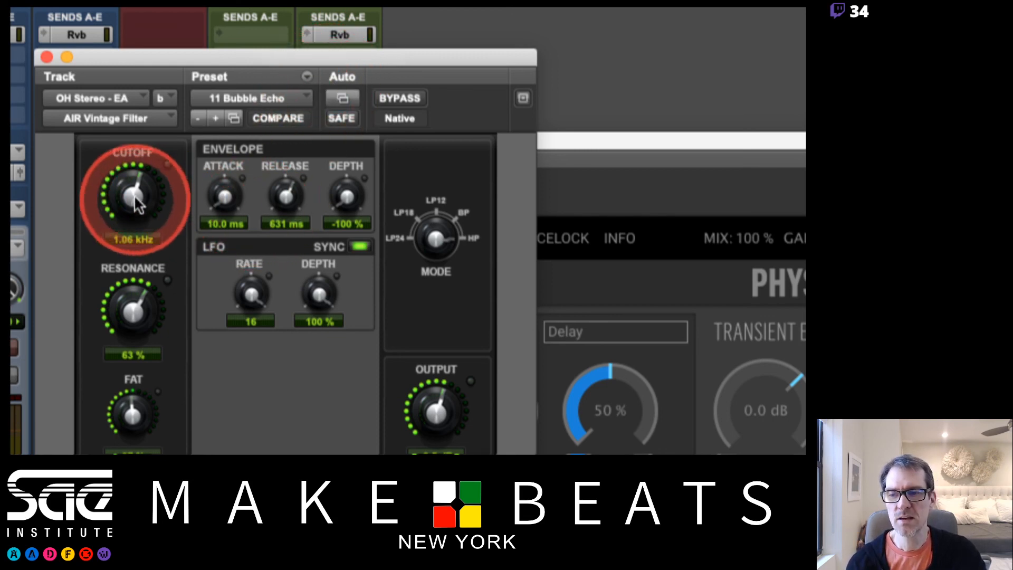
Lower the Cutoff to 317 Hz and Resonance to 42 %, and compare the edit with the stored Bubble Echo preset
left_click_drag(134, 201, 130, 226)
left_click_drag(129, 283, 124, 328)
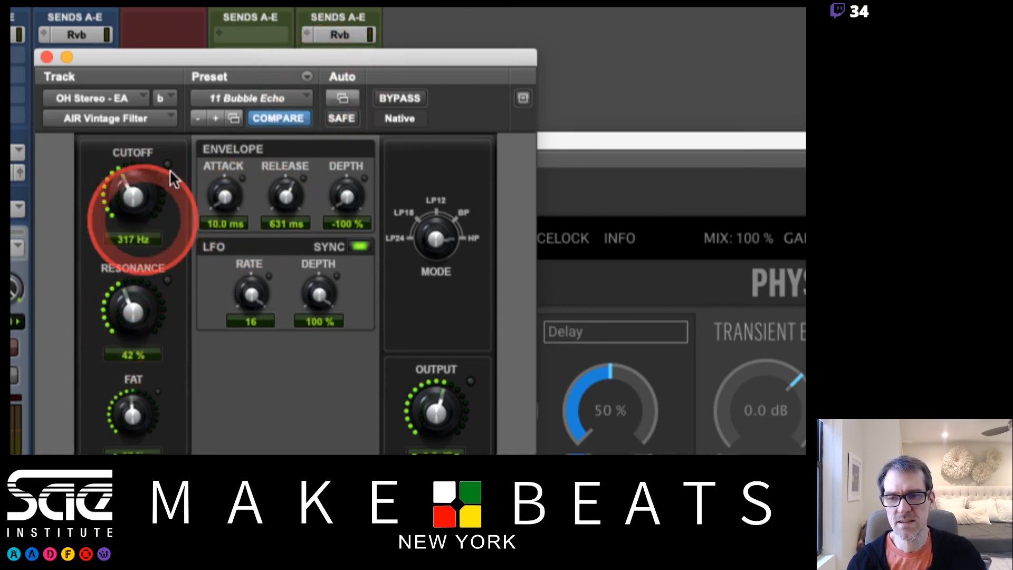
left_click(262, 114)
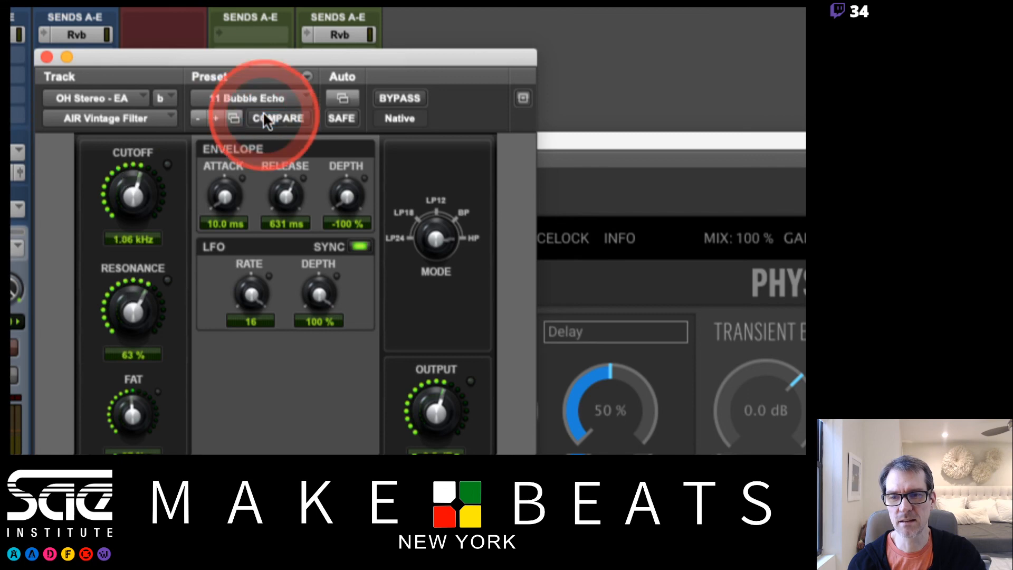
left_click(265, 117)
left_click(264, 117)
left_click(265, 118)
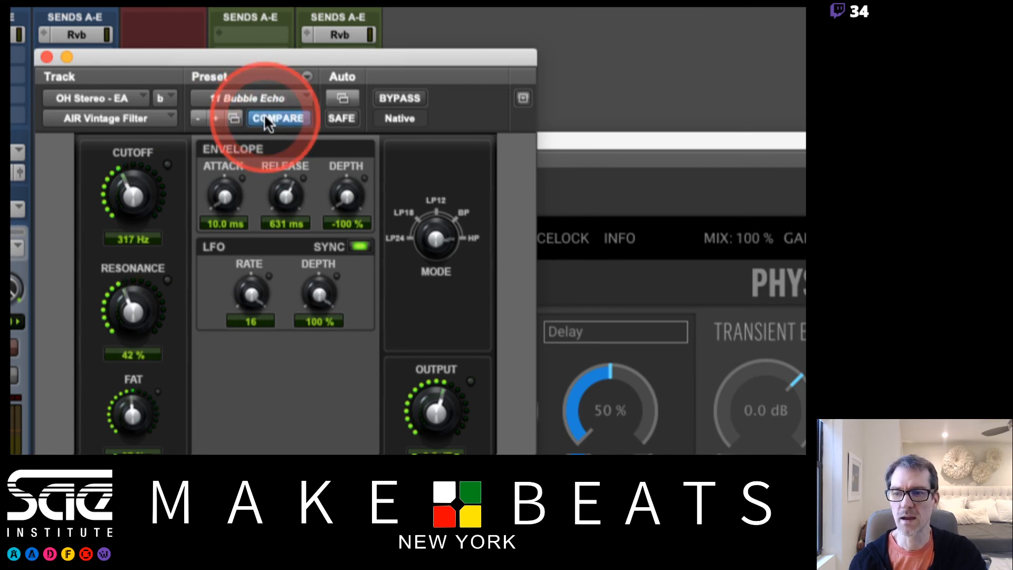
Compare once more, raise the Cutoff to 1.66 kHz, and switch back to the stored Bubble Echo settings
left_click(268, 122)
left_click(268, 121)
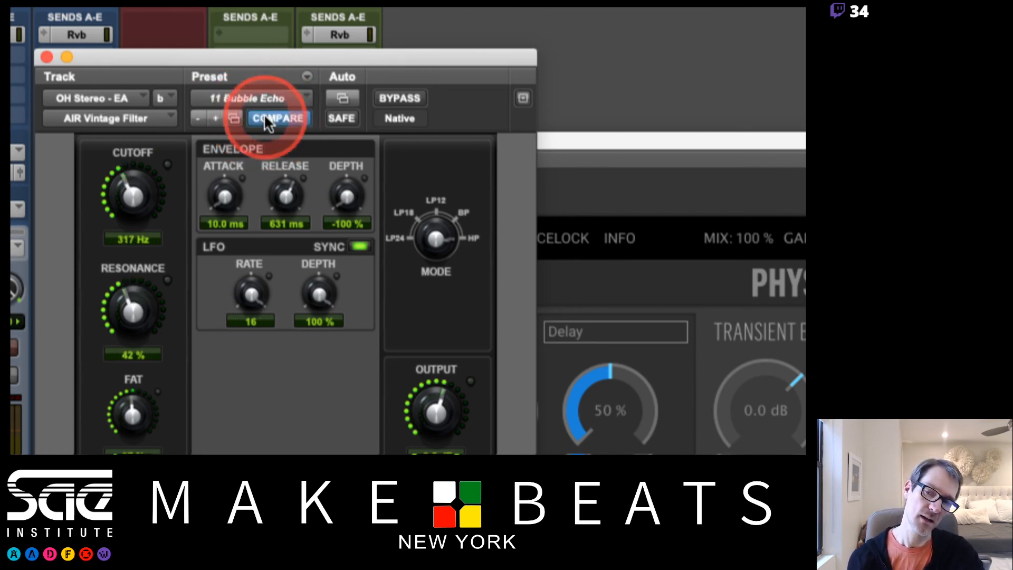
left_click_drag(106, 230, 131, 136)
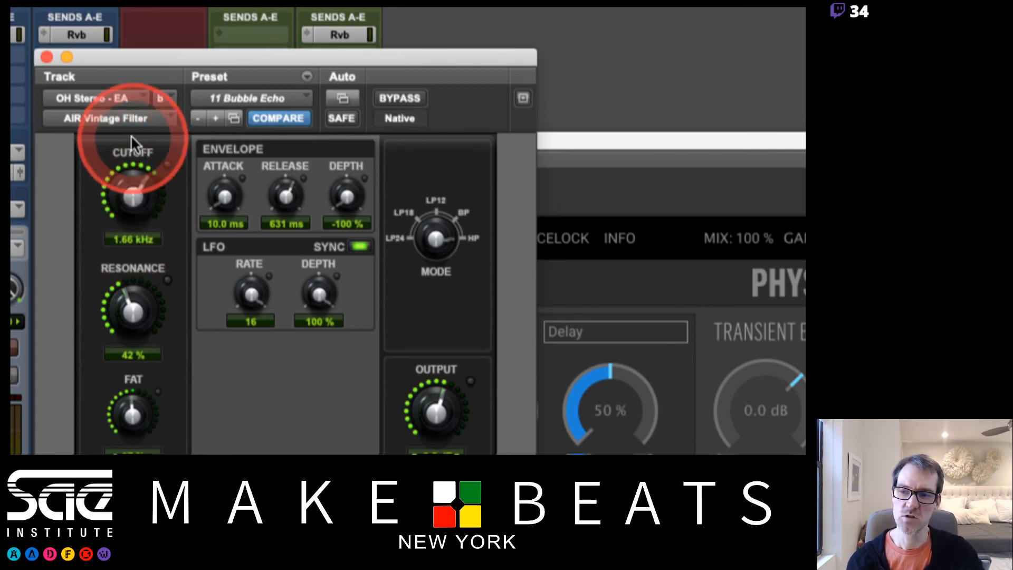
left_click(270, 121)
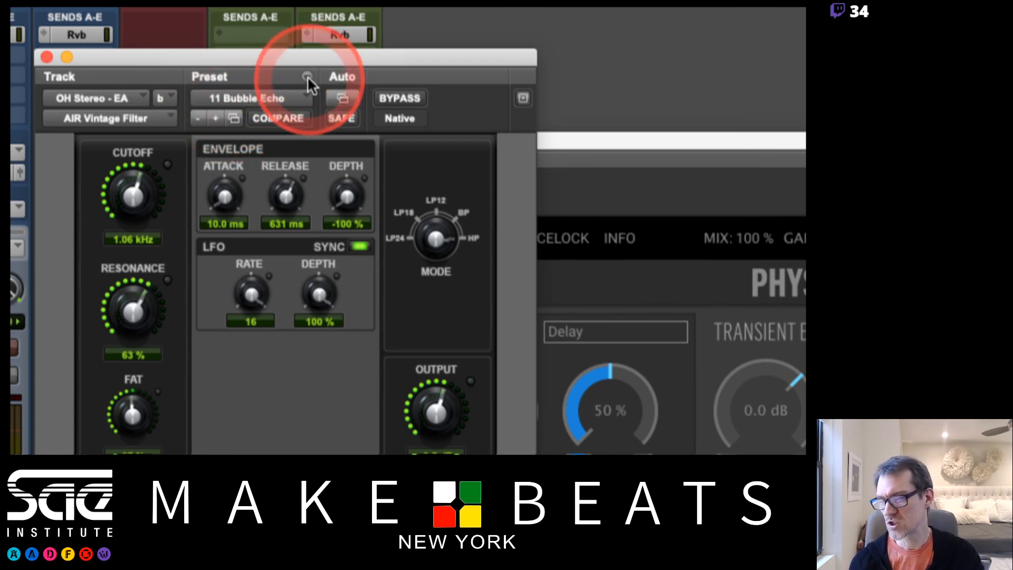
Set Cutoff to 143 Hz, Resonance to 78 %, LFO Rate to 4T, and envelope Attack 44.2 ms, Release 158 ms, Depth -70 %
left_click_drag(133, 203, 124, 249)
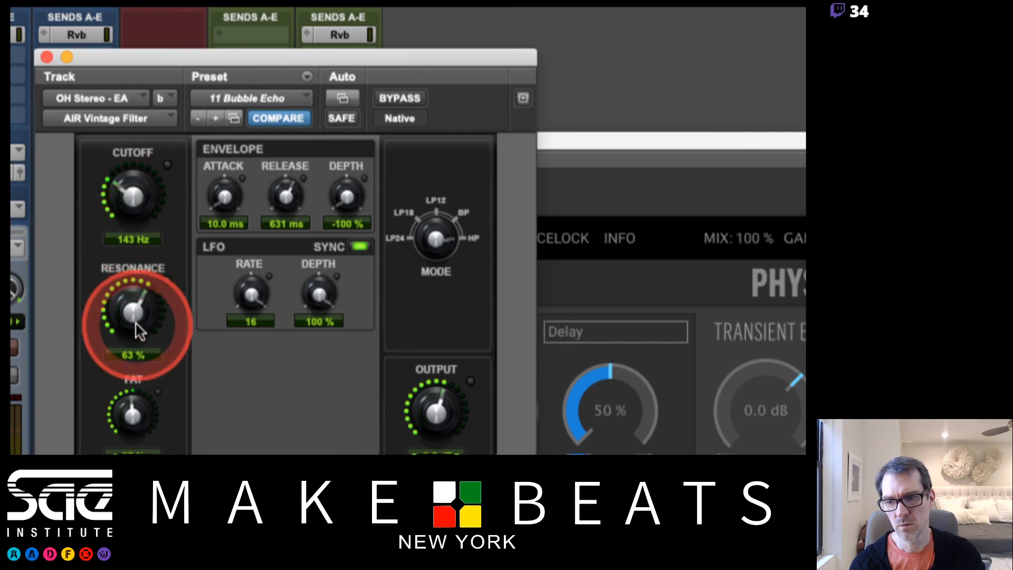
left_click_drag(131, 314, 130, 267)
left_click_drag(240, 296, 252, 298)
left_click_drag(230, 198, 228, 153)
left_click_drag(286, 197, 290, 233)
left_click_drag(343, 204, 346, 199)
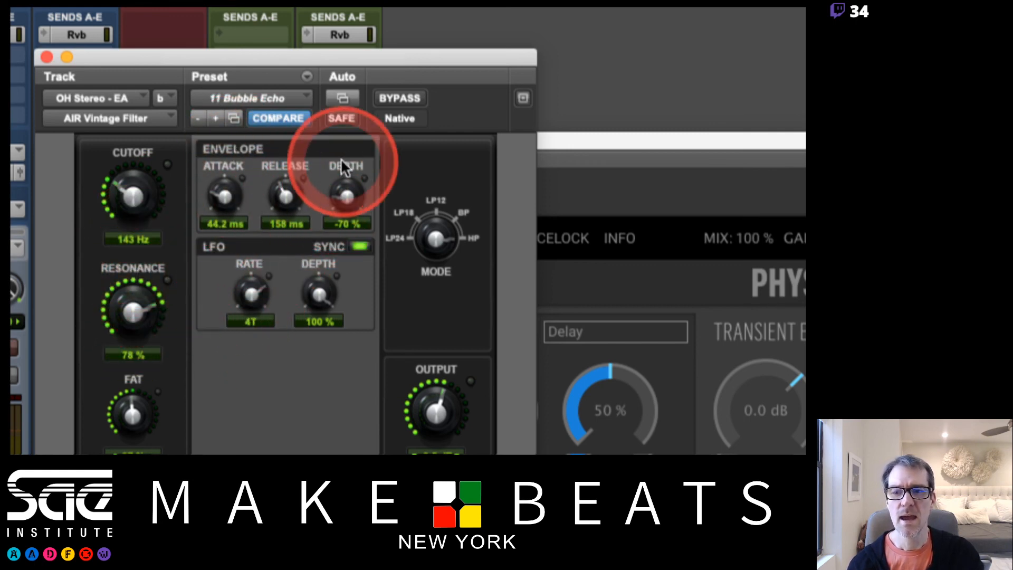
Save the edited settings as a new Vintage Filter preset named with number 16, the owner's first name and "Bubbles"
left_click(307, 77)
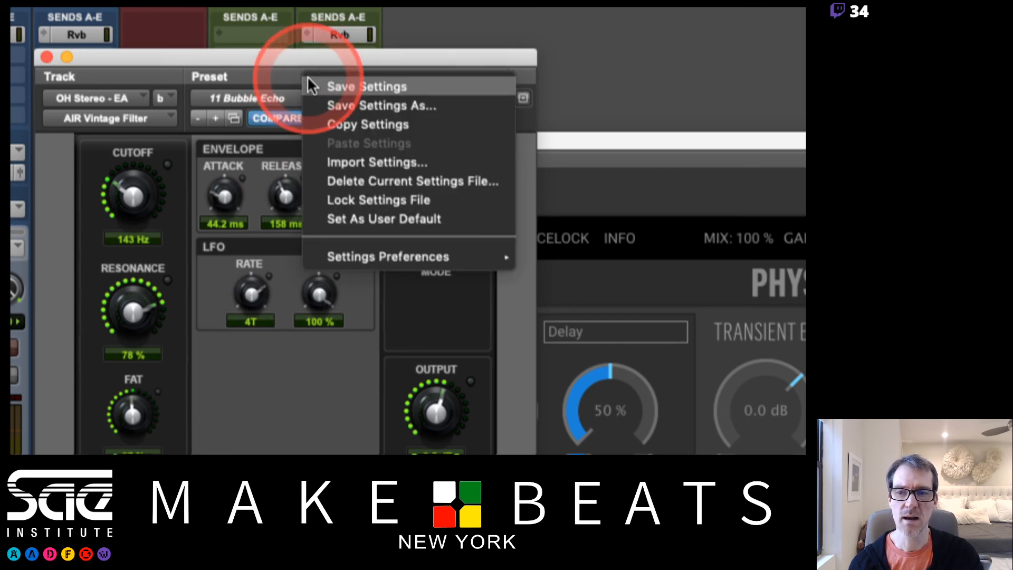
left_click(359, 158)
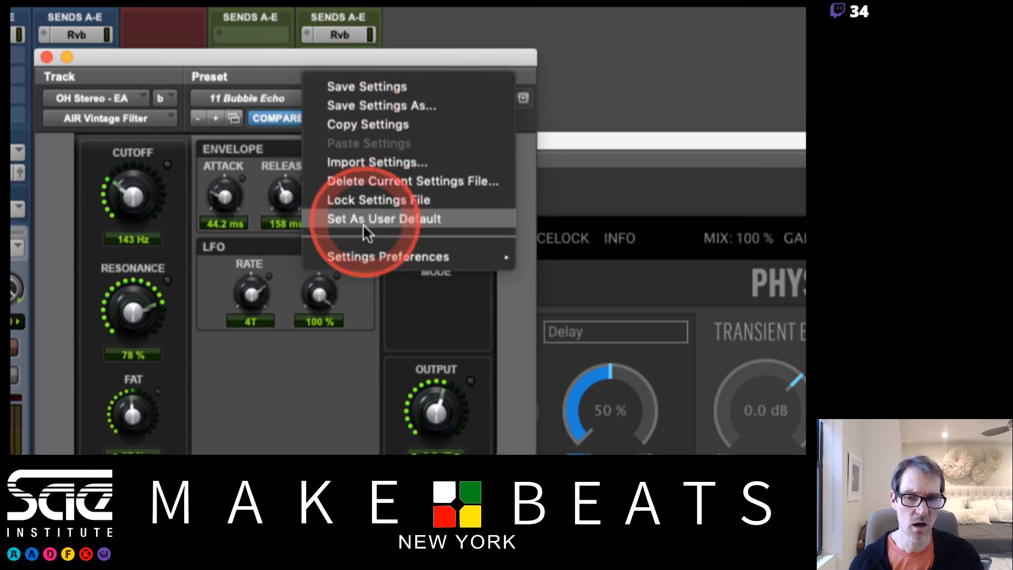
left_click(355, 105)
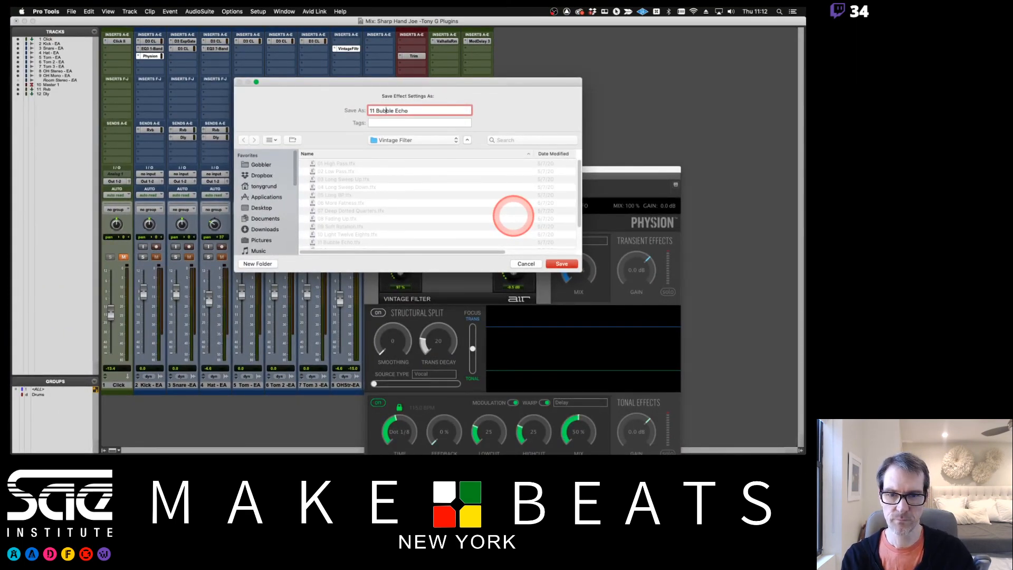
scroll(512, 217, "down", 3)
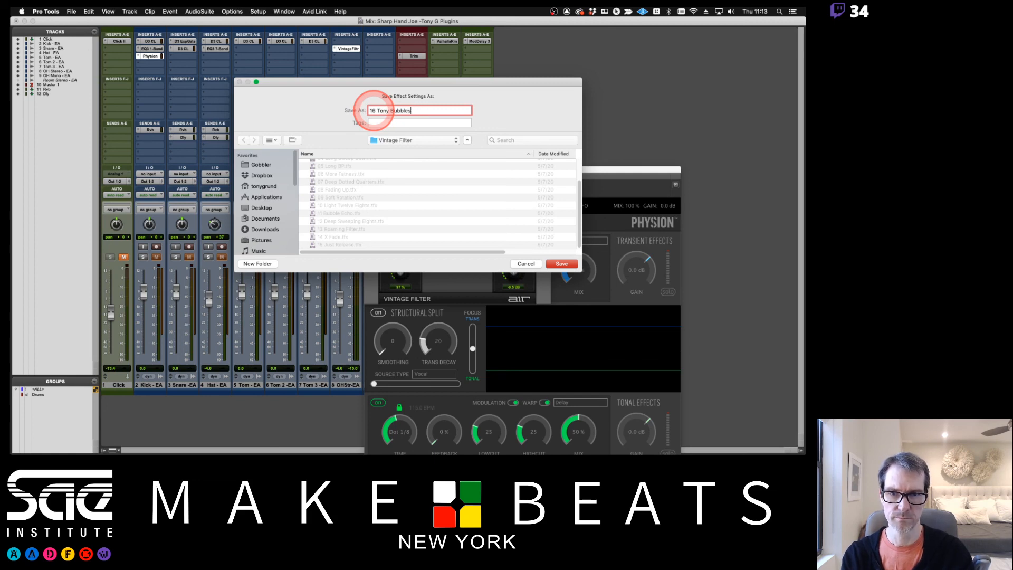
left_click(563, 264)
Check the newly saved preset in the AIR Vintage Filter preset list, and look over its settings commands
left_click(445, 154)
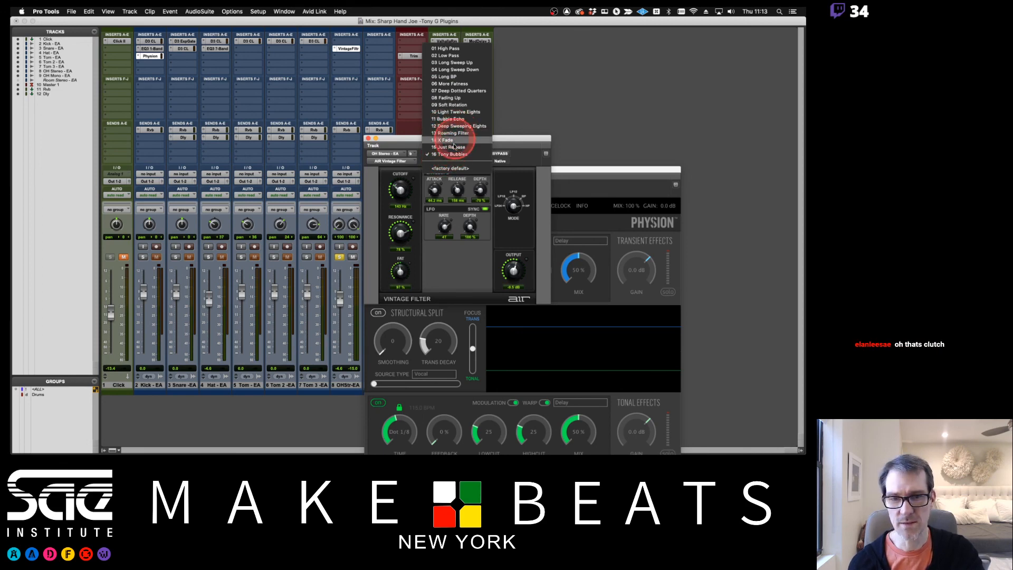
left_click(507, 144)
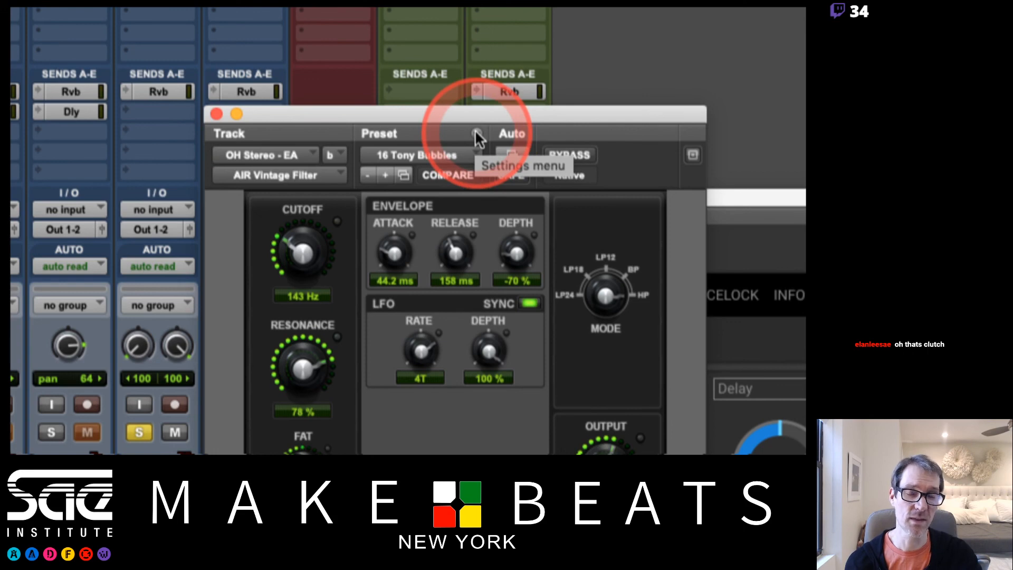
left_click(475, 132)
left_click(452, 127)
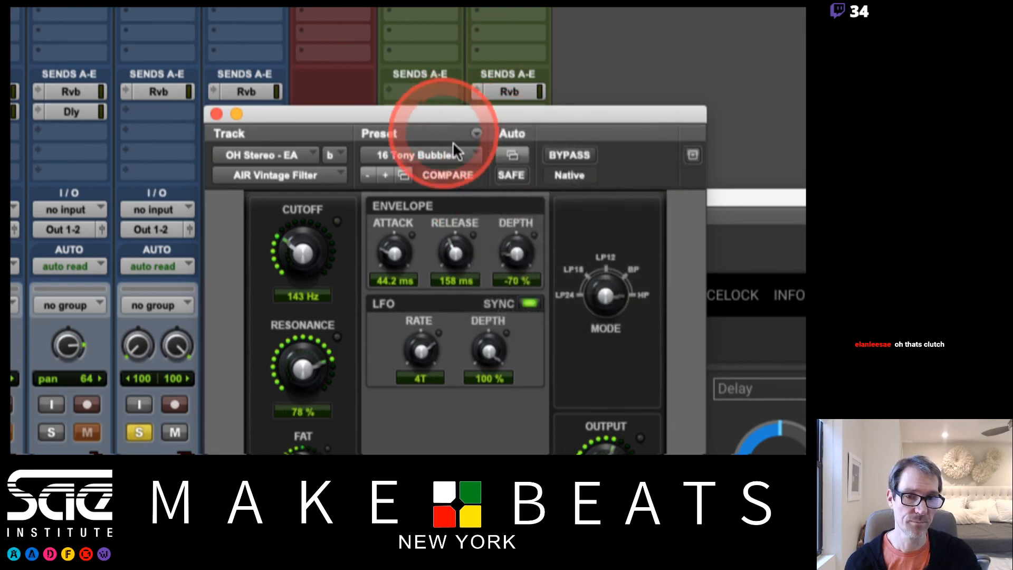
Bring the Kick's Physion window forward and examine its host preset selector and the Instruments and Mixing categories of its own preset list
left_click(732, 200)
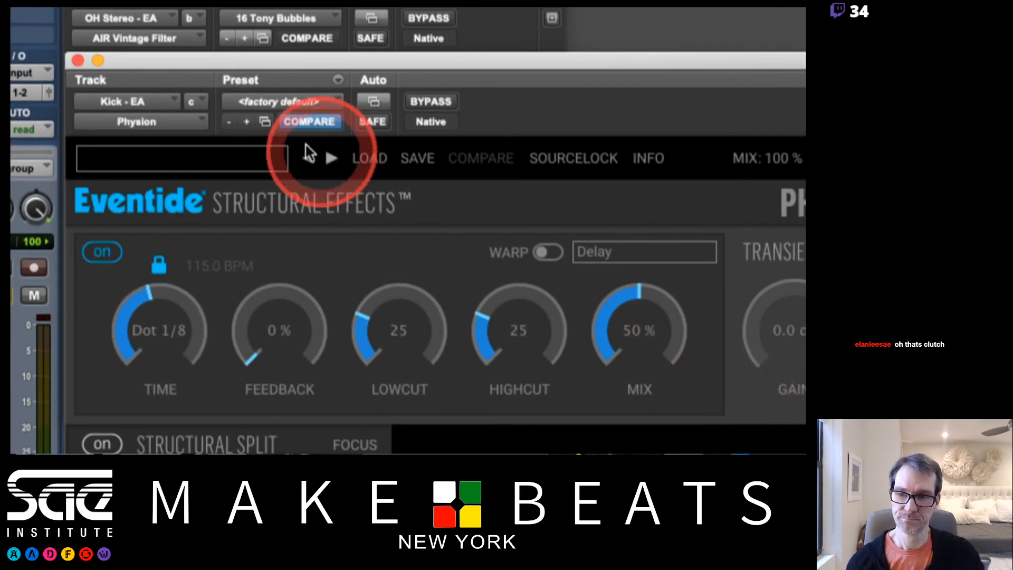
left_click(290, 99)
left_click(268, 89)
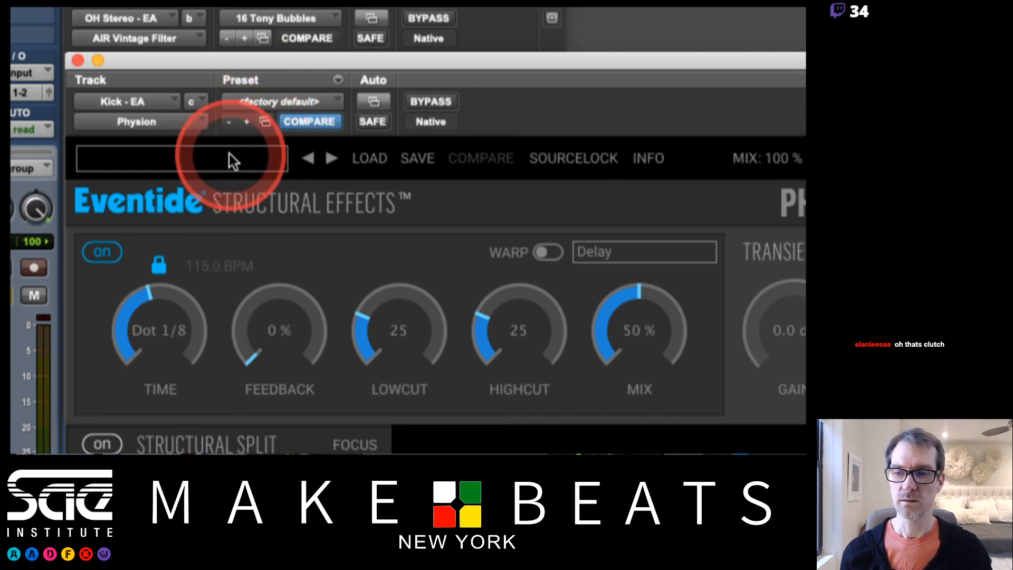
left_click(152, 163)
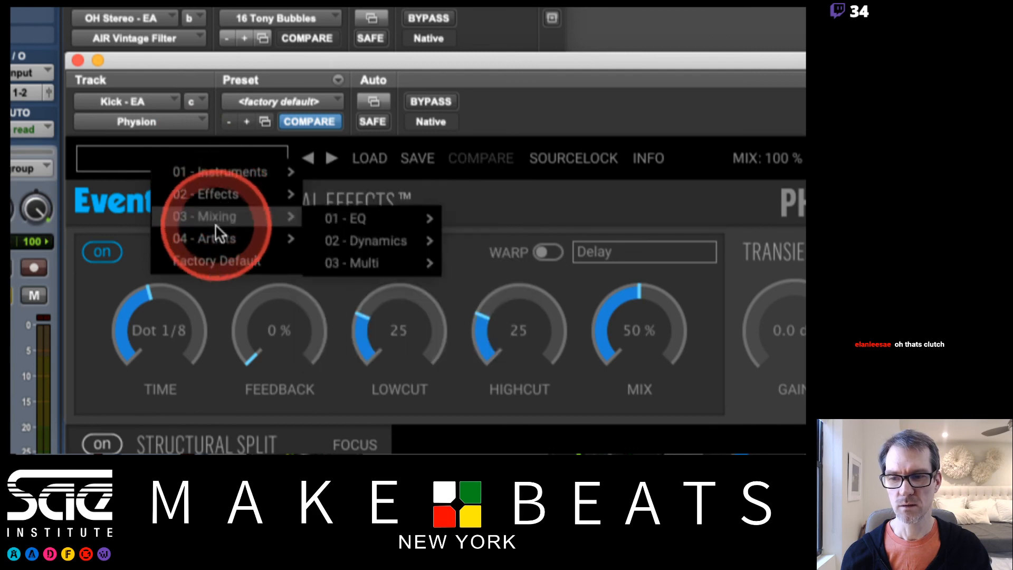
mouse_move(213, 240)
mouse_move(229, 170)
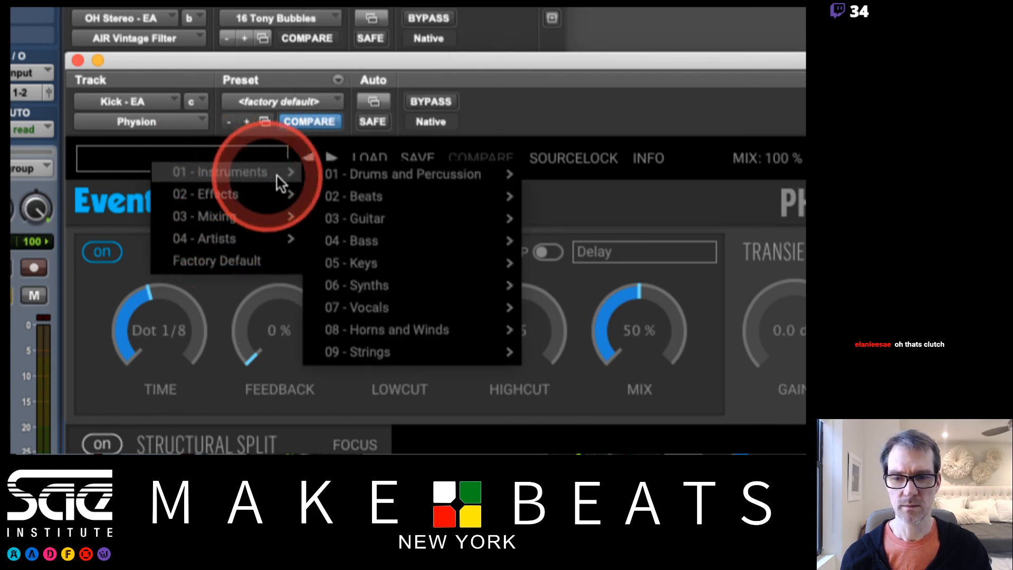
mouse_move(415, 200)
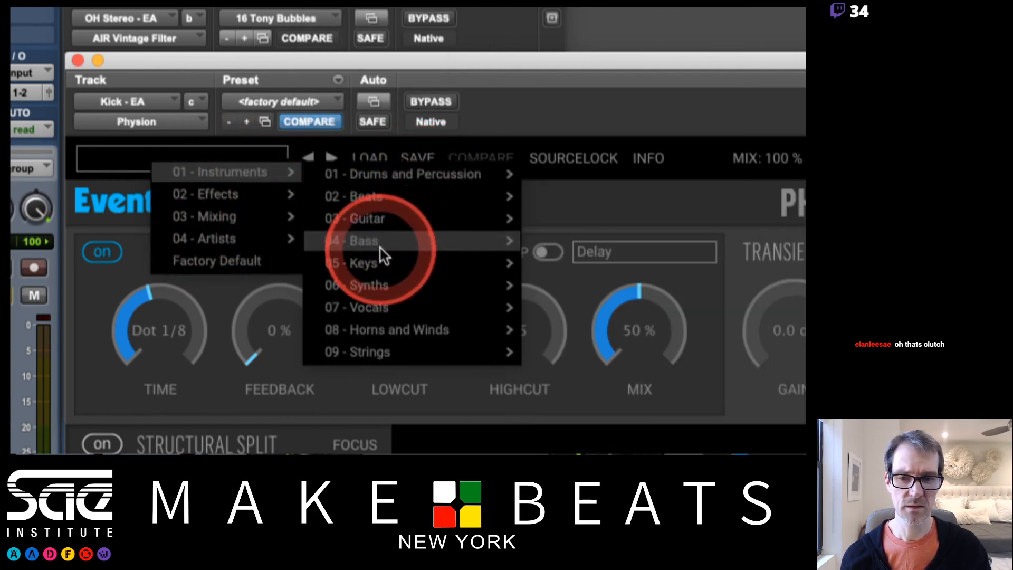
left_click(235, 312)
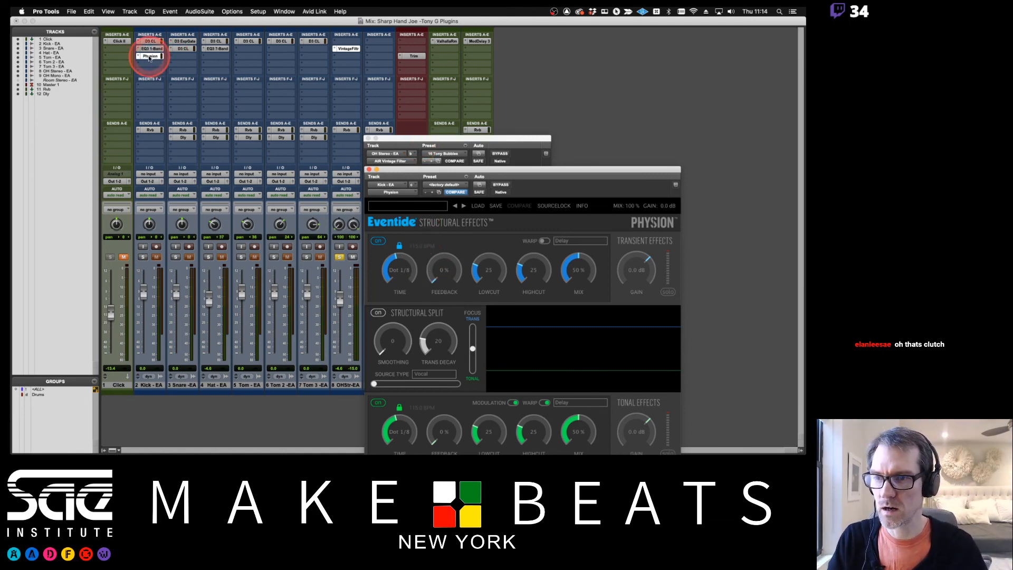
Move the Physion insert from the Kick track to insert c on OH Stereo, and reposition the Vintage Filter and Physion windows
left_click_drag(150, 58, 348, 58)
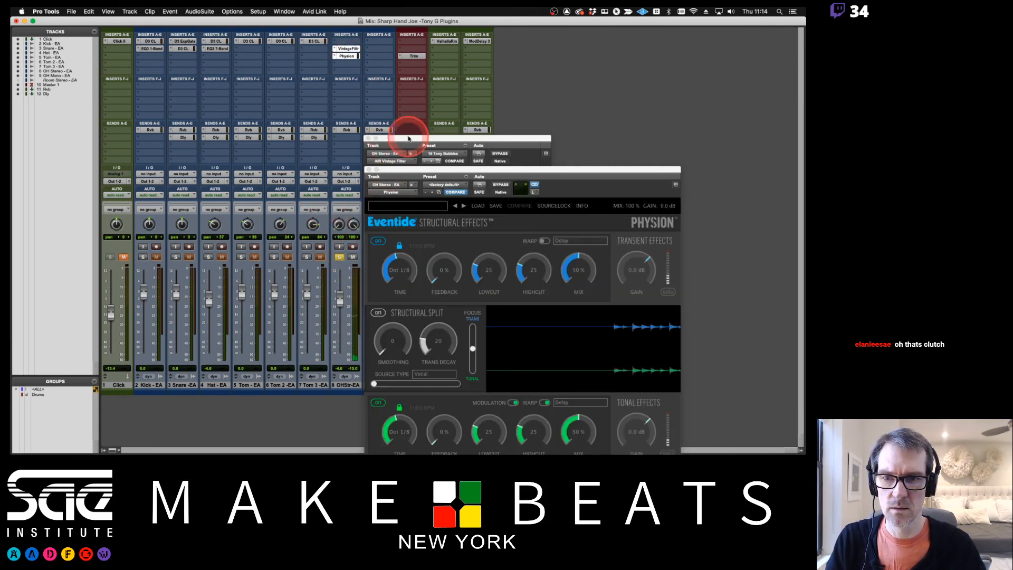
left_click_drag(409, 139, 585, 74)
left_click(413, 172)
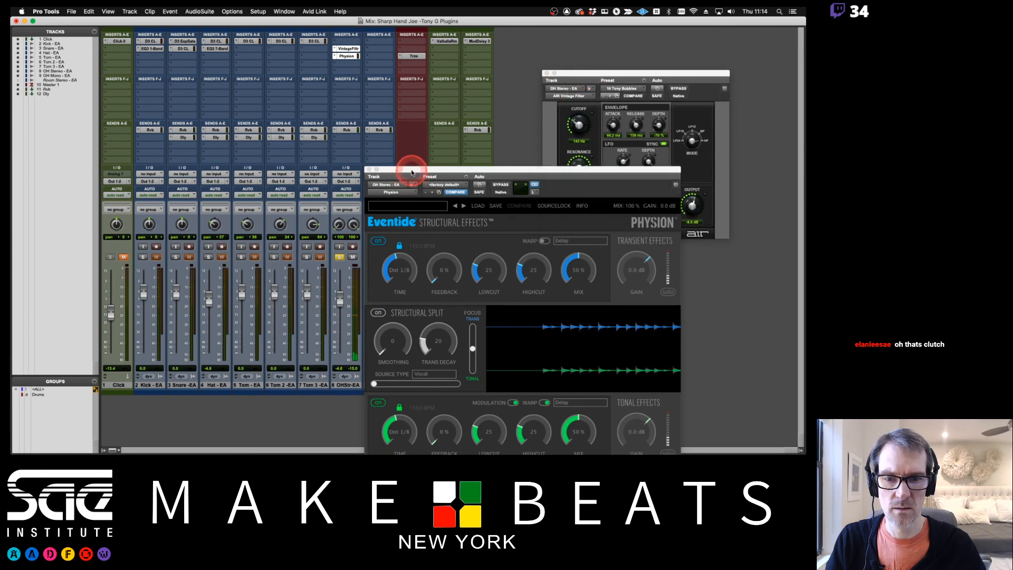
left_click_drag(412, 172, 444, 81)
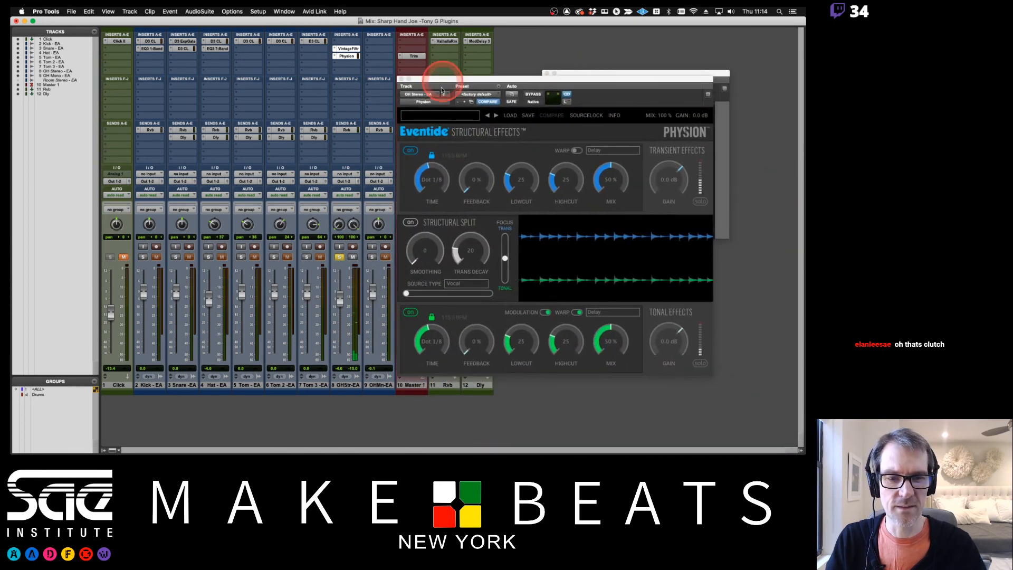
Bypass Vintage Filter and Physion on OH Stereo, closing the Vintage Filter window and moving the Physion window clear of the channel strips
left_click(451, 122)
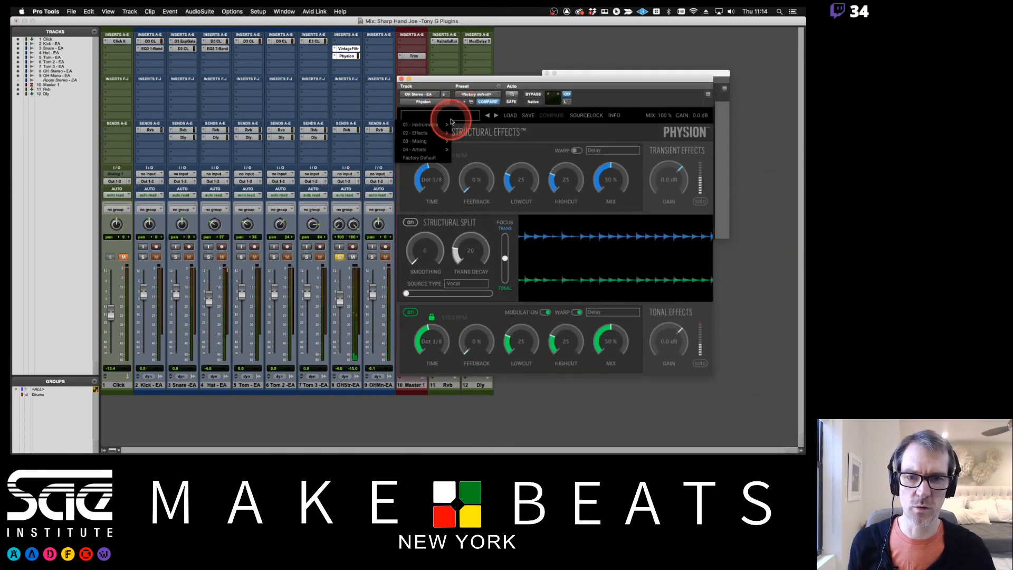
mouse_move(448, 130)
left_click(348, 48)
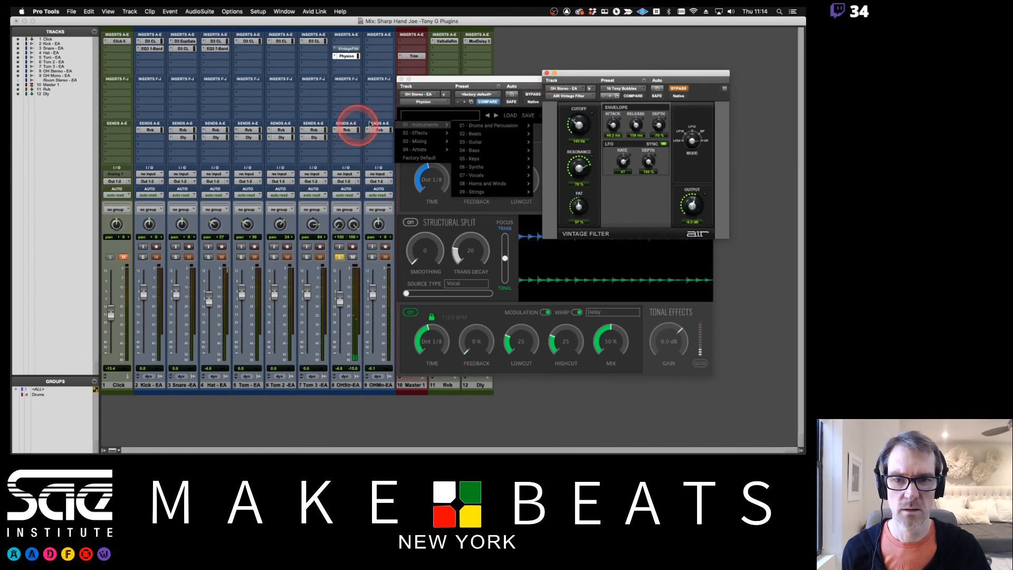
left_click(547, 73)
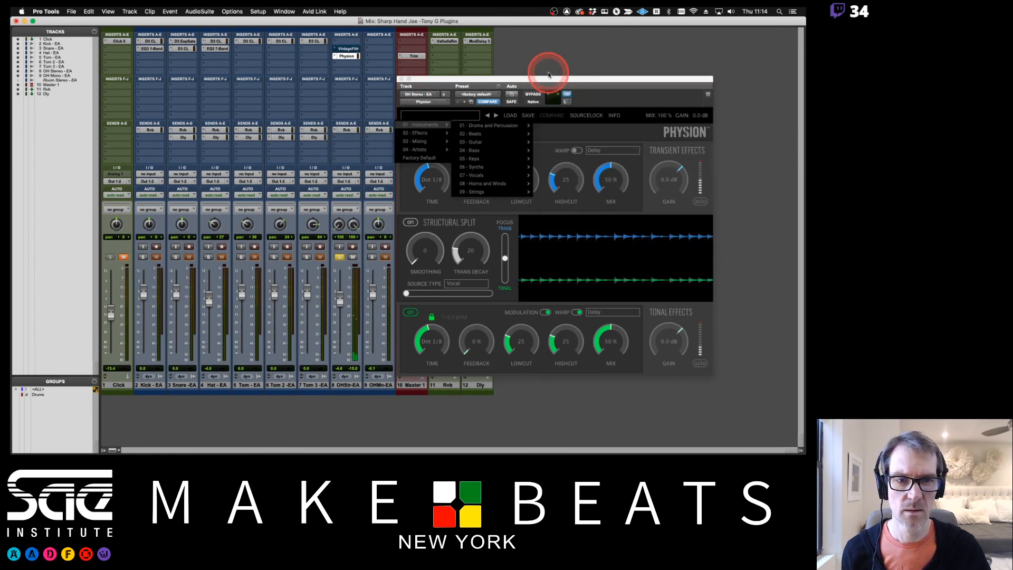
left_click_drag(547, 80, 676, 91)
left_click(349, 258)
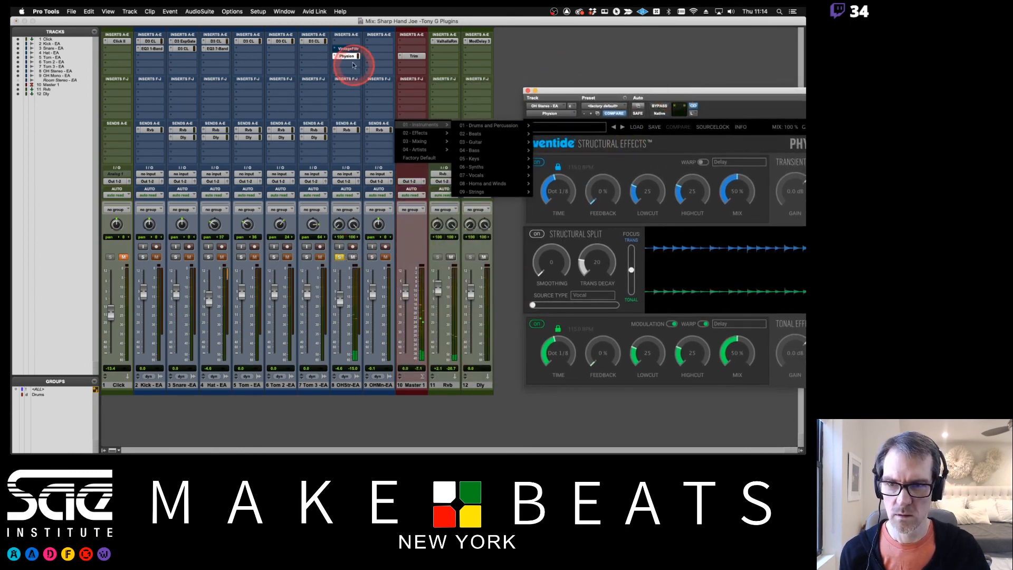
left_click(660, 106)
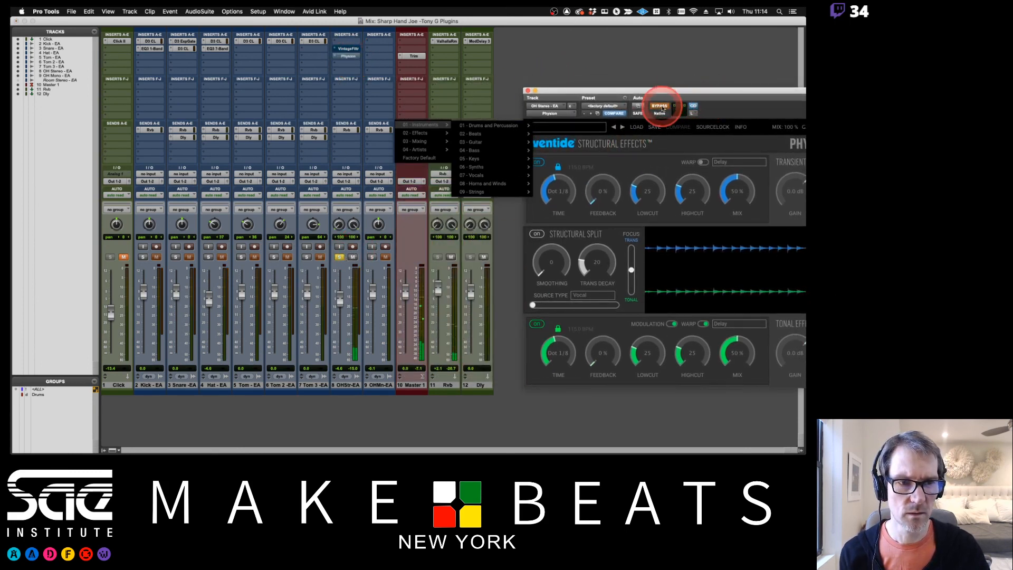
Replace the multi-mono Physion on OH Stereo with the multichannel Physion (stereo) from the Dynamics category
left_click(335, 58)
mouse_move(359, 49)
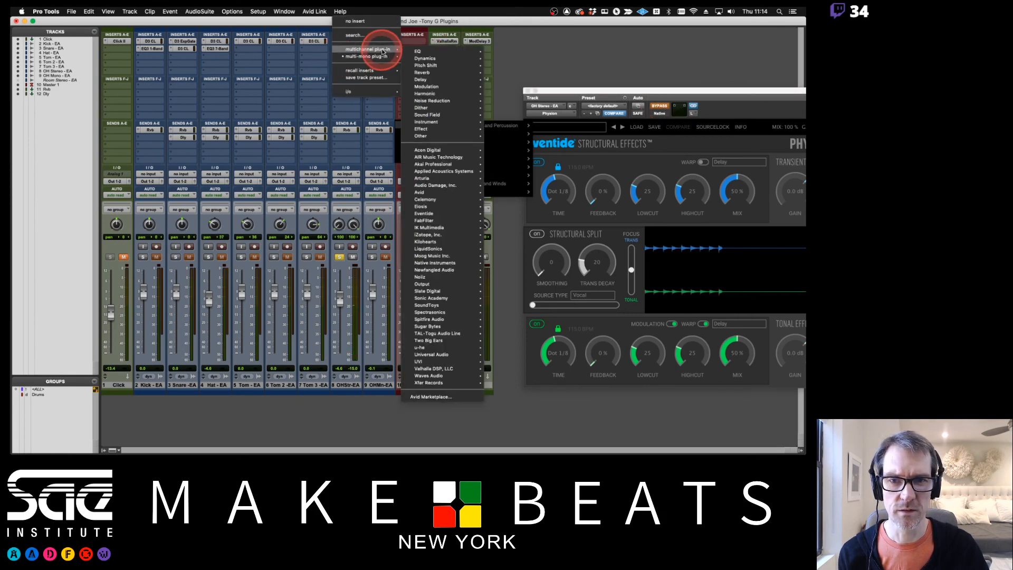
mouse_move(432, 53)
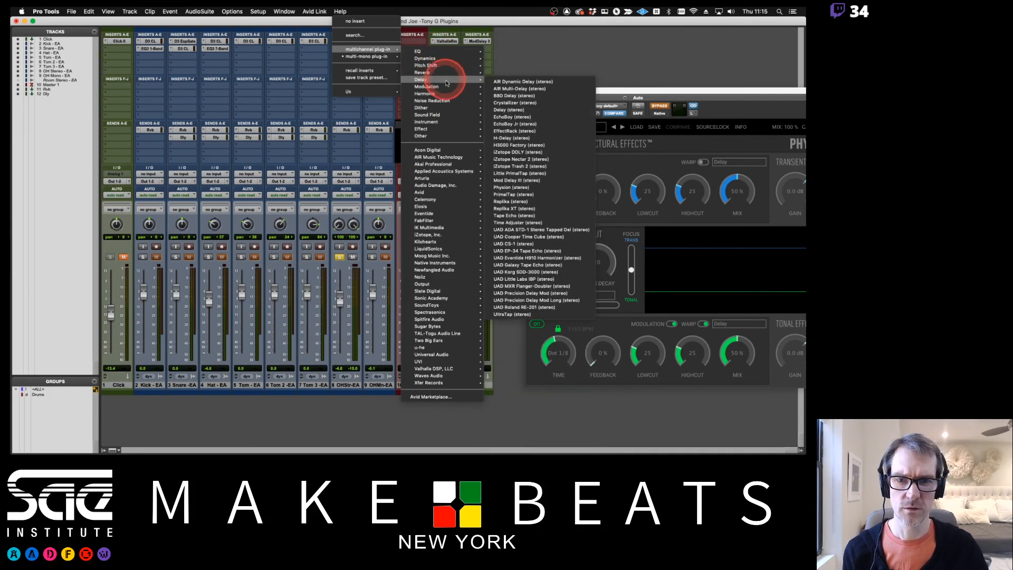
mouse_move(447, 85)
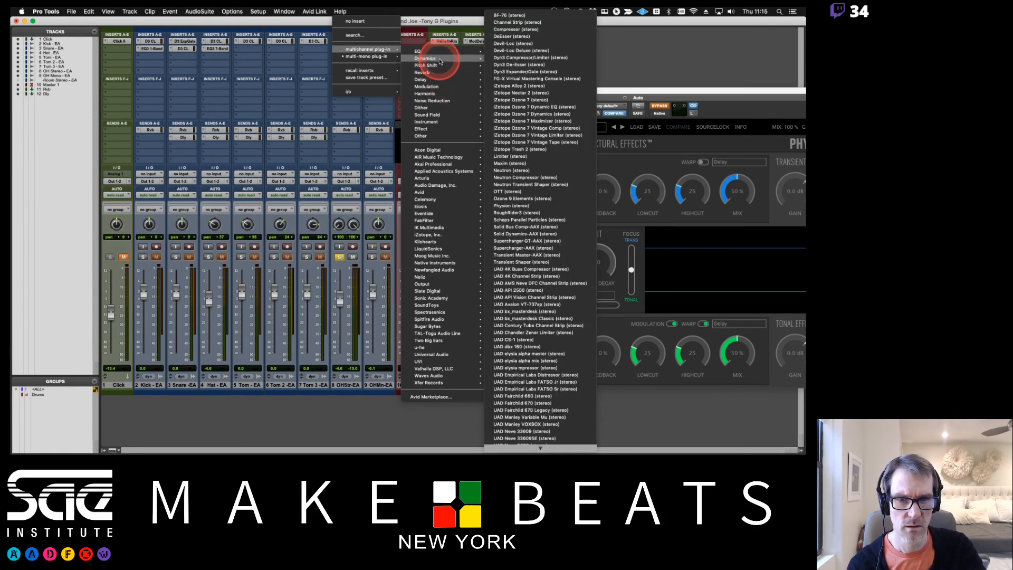
left_click(507, 206)
left_click(507, 206)
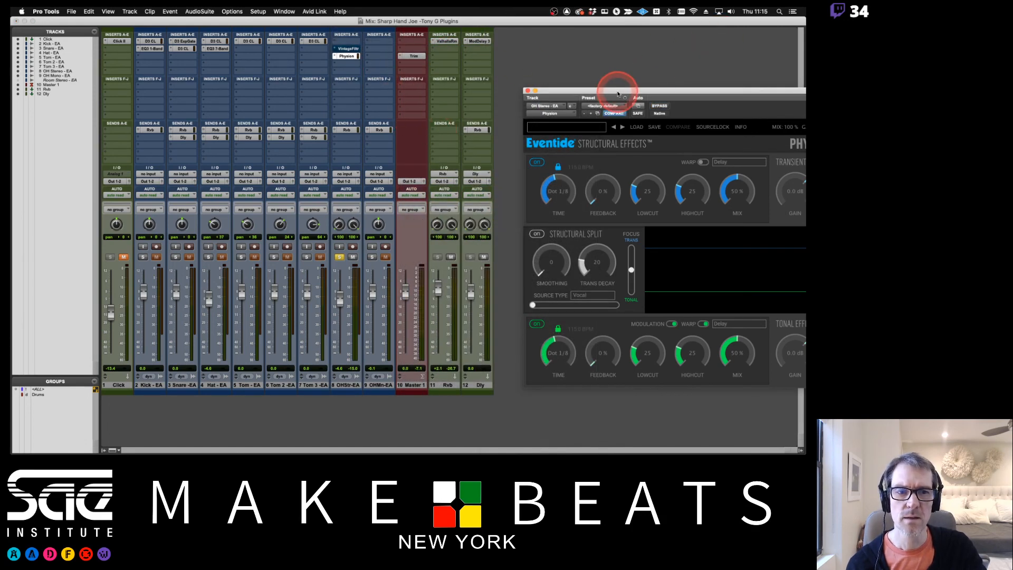
Mute the Dly track and reposition the Physion window beside the OH Stereo channel strip
left_click_drag(616, 91, 515, 49)
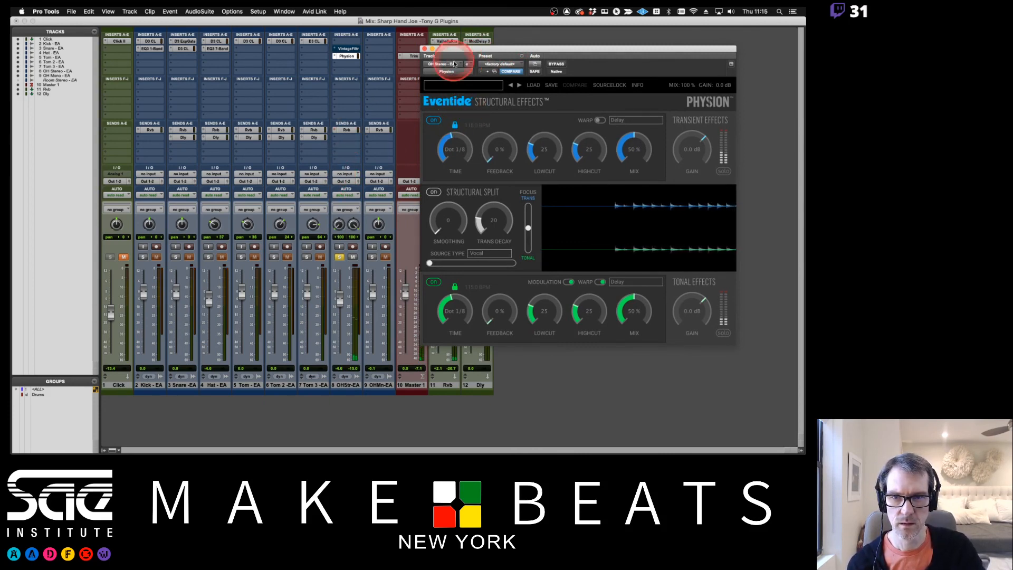
left_click_drag(463, 51, 529, 88)
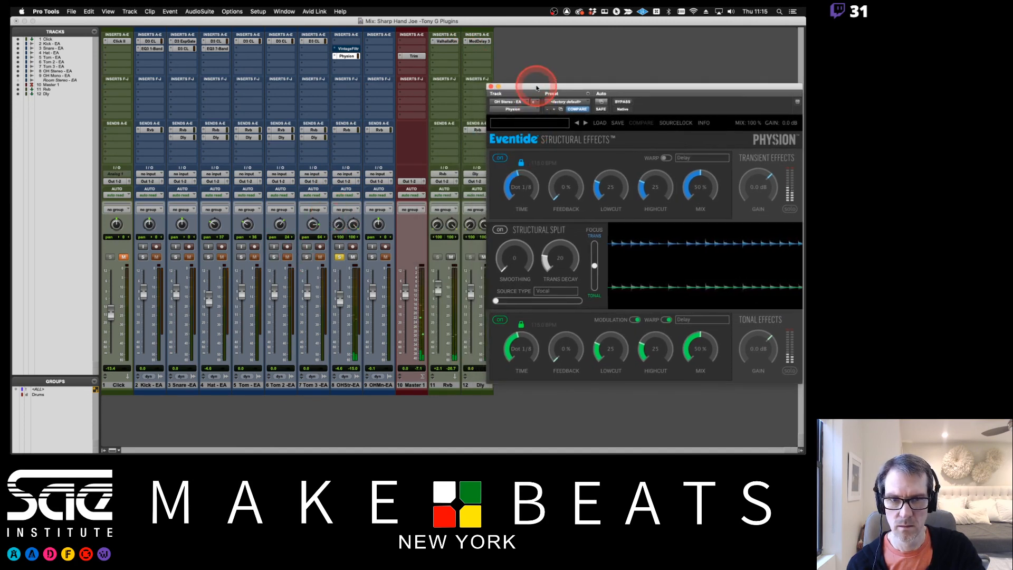
left_click_drag(534, 86, 593, 75)
left_click(484, 258)
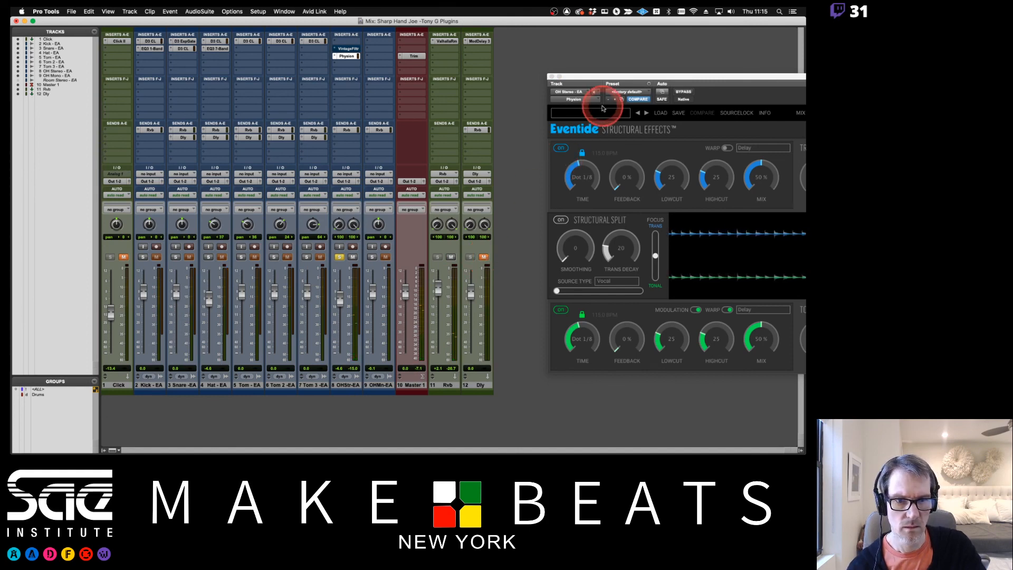
left_click_drag(611, 78, 442, 78)
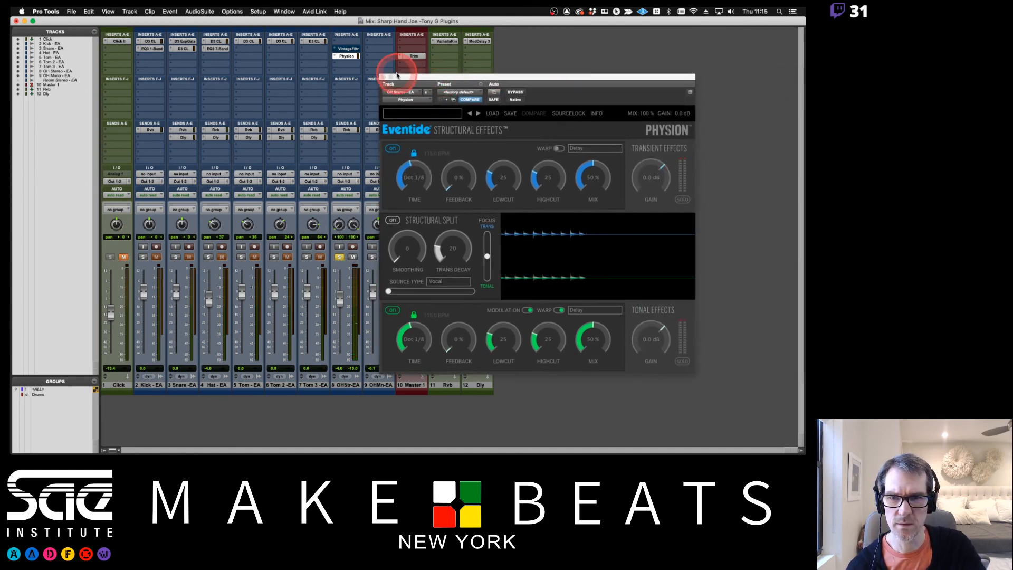
Switch Physion's bypass on and off, and load the Beat Bassline Extractor preset from its Instruments, Beats category
left_click(510, 93)
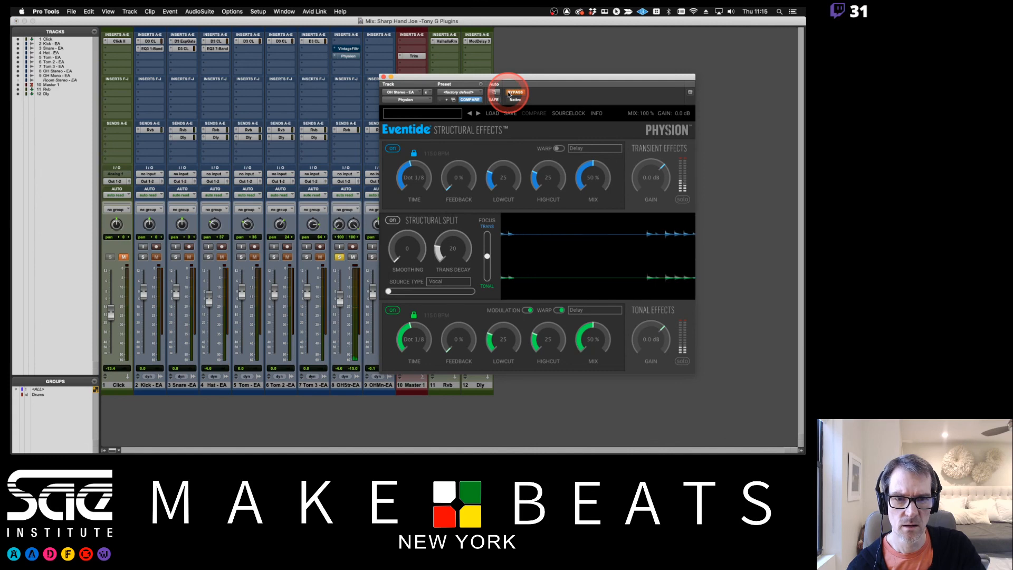
left_click(512, 93)
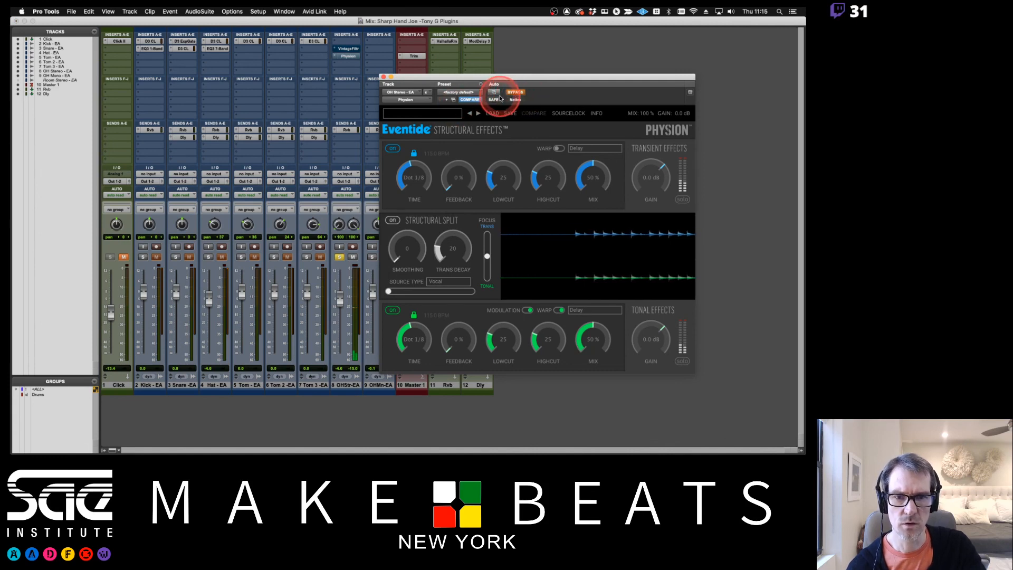
left_click(441, 113)
mouse_move(434, 120)
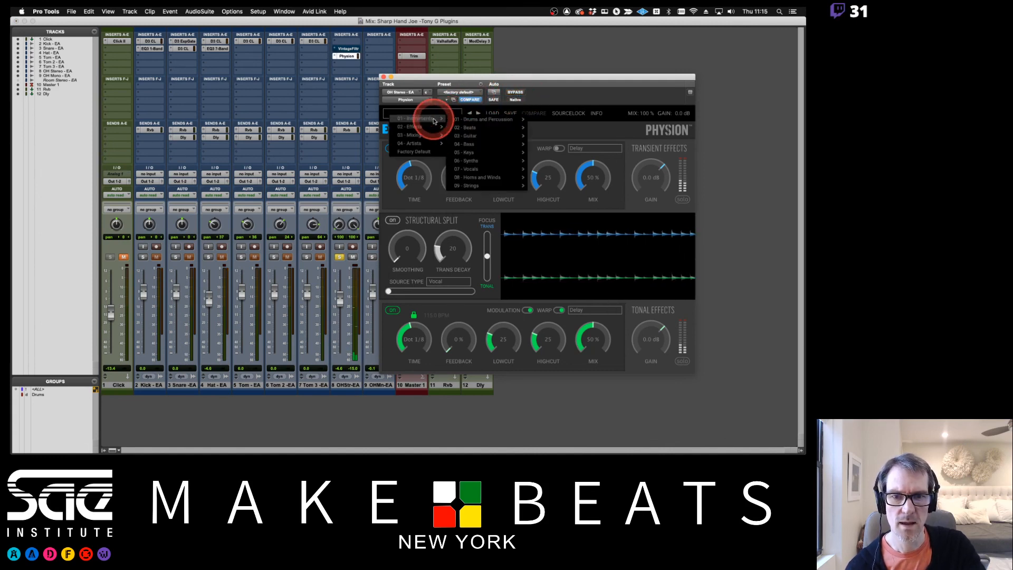
mouse_move(487, 130)
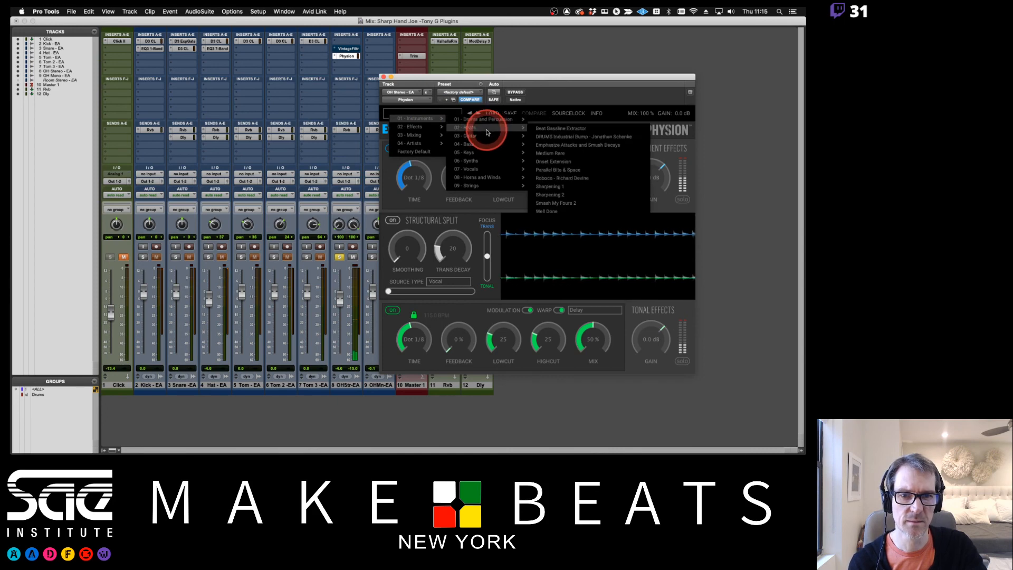
left_click(554, 131)
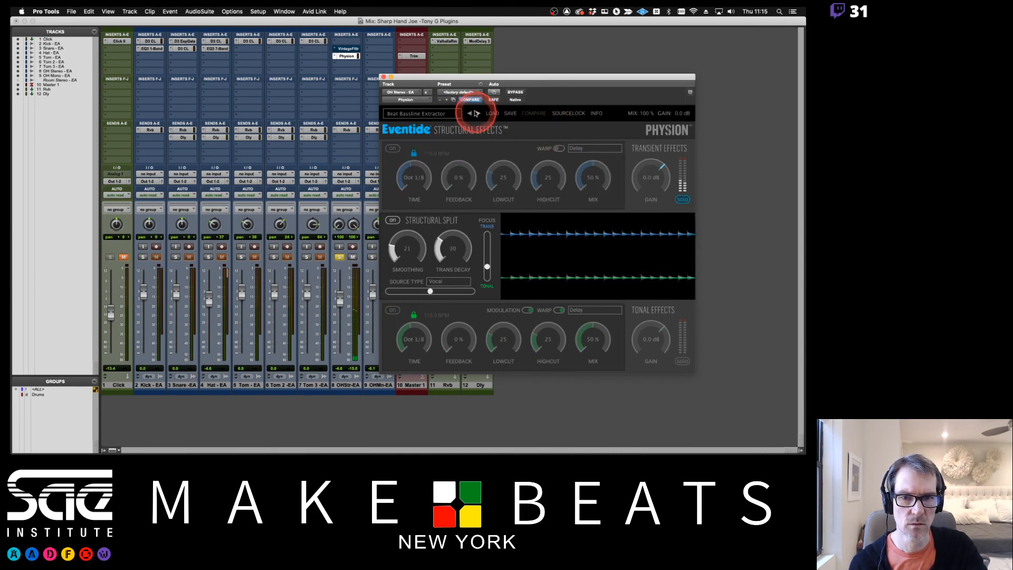
Load the Drum Separater preset from Physion's Instruments, Drums and Percussion category, and shift the plug-in window off the channel strips
left_click(444, 113)
mouse_move(427, 119)
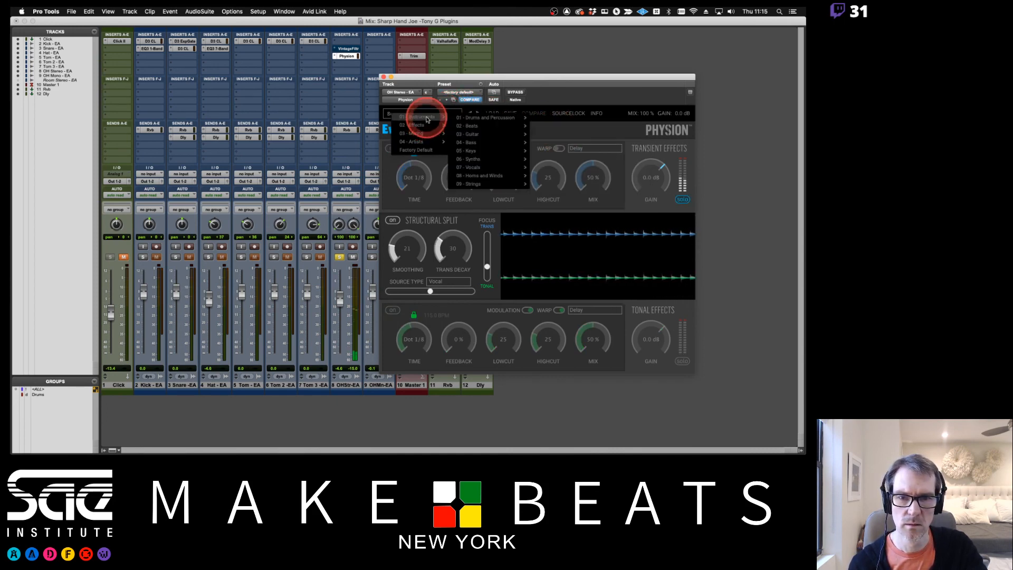
mouse_move(483, 118)
left_click(566, 122)
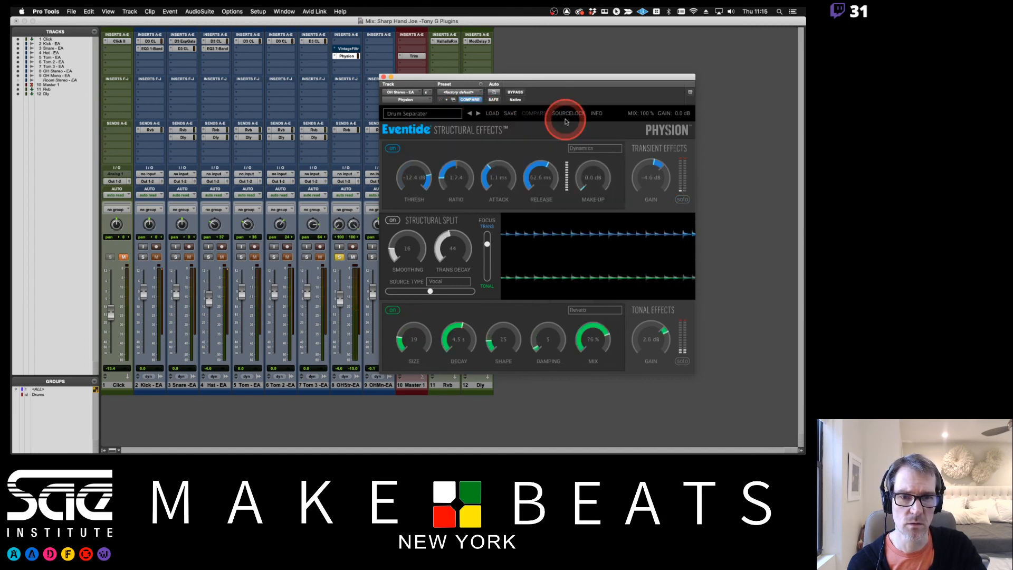
left_click_drag(534, 78, 591, 75)
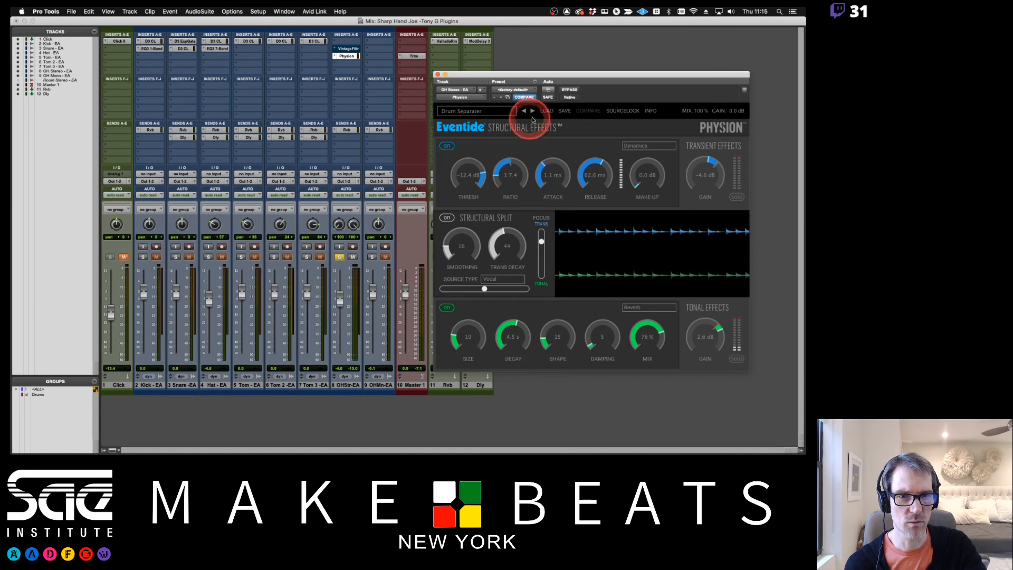
Step forward through Physion's drum presets, including Drum Sharpener, Drumflow & Slam, DrumRoom and DrumVerb, up to HatStick
left_click(533, 111)
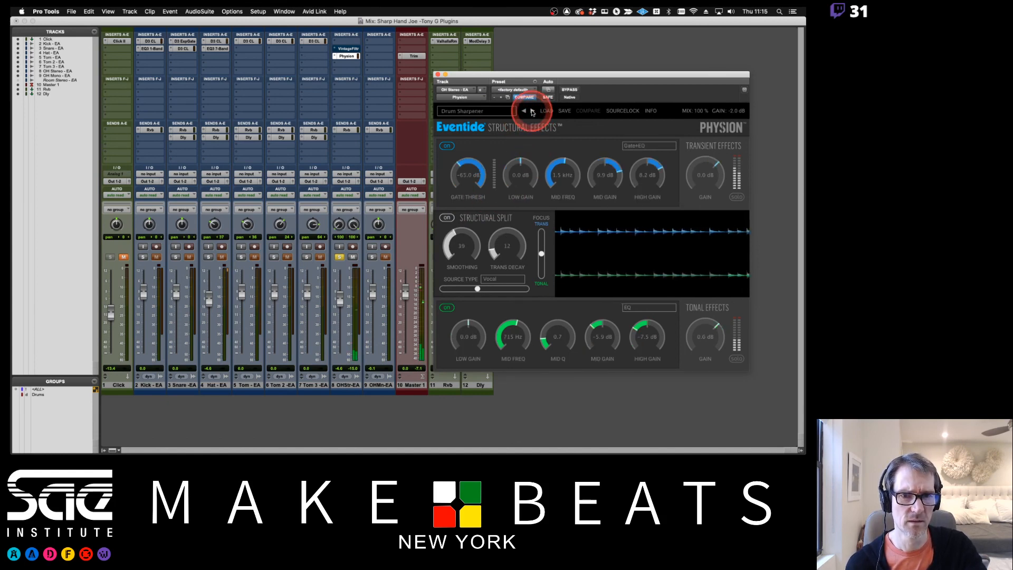
left_click(532, 110)
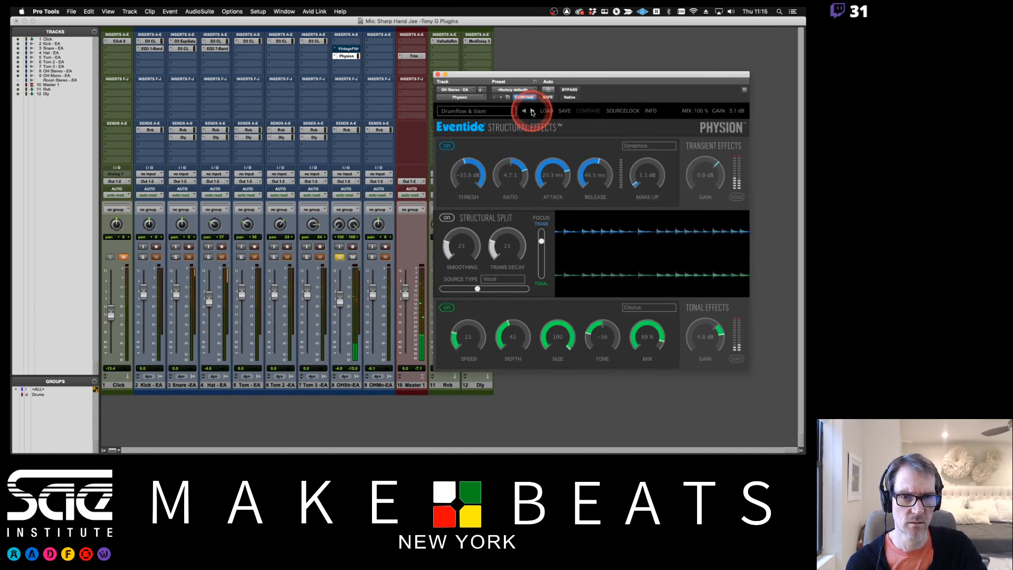
left_click(533, 111)
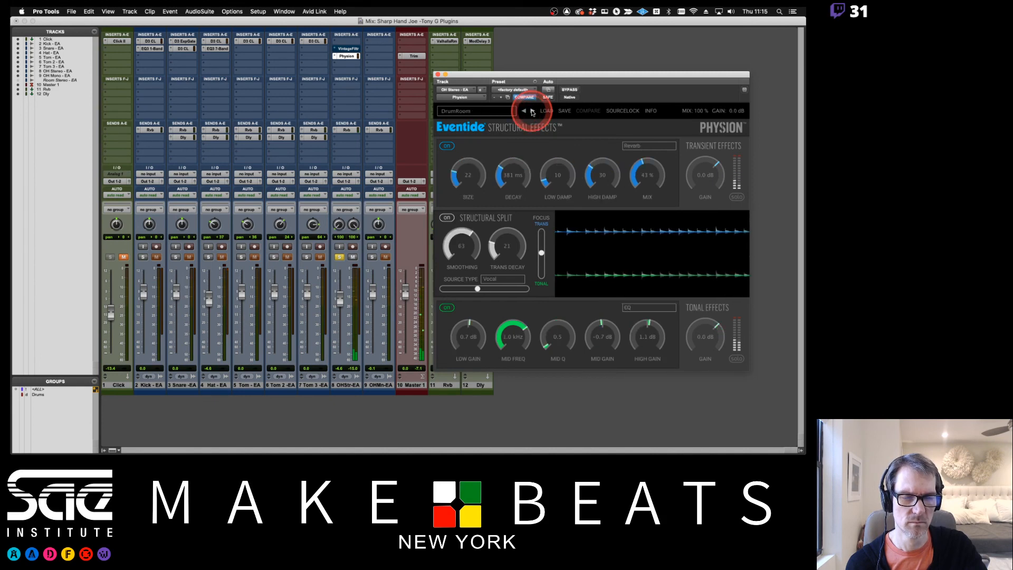
left_click(533, 111)
left_click(533, 110)
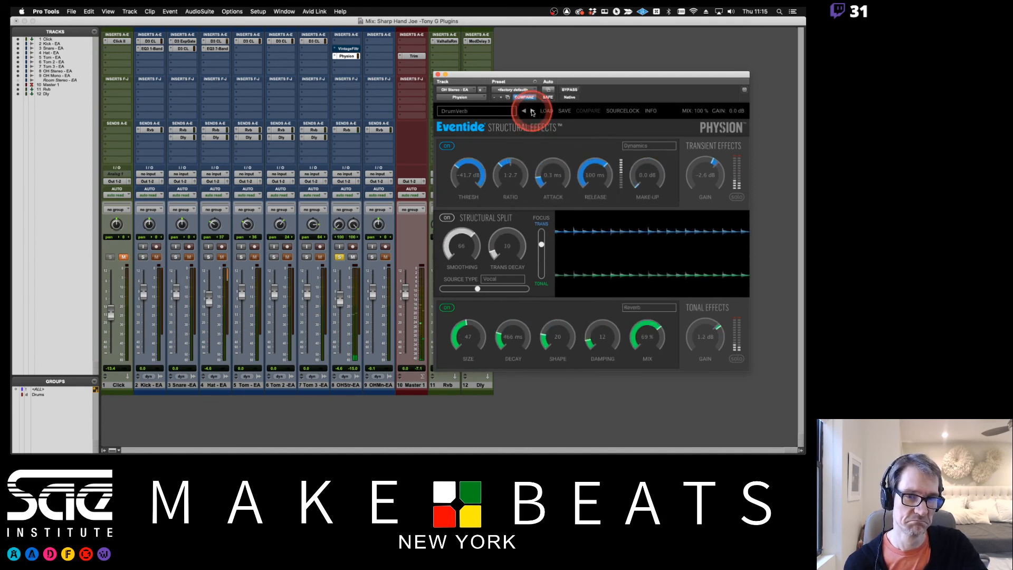
left_click(533, 111)
left_click(532, 111)
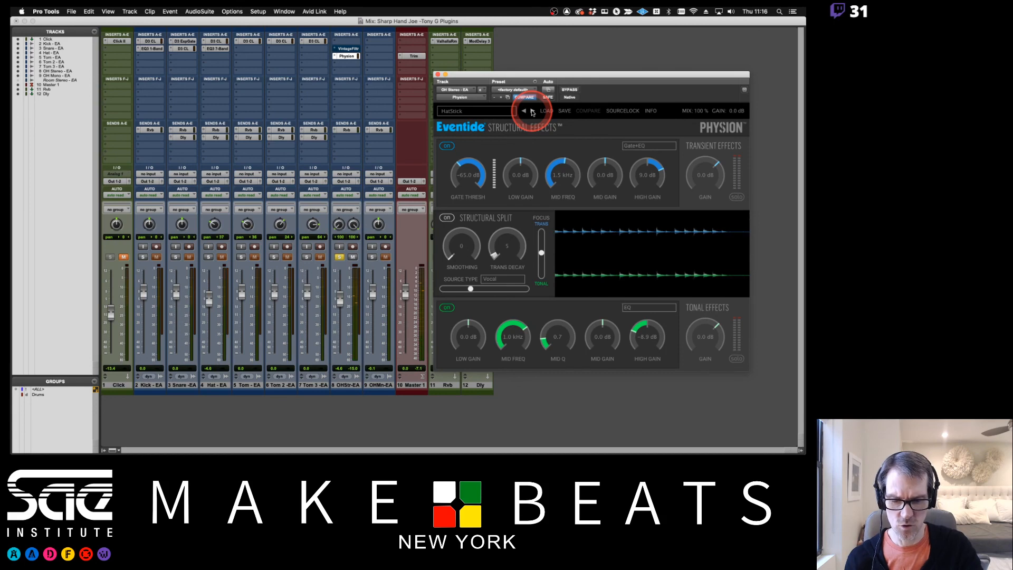
Switch to the Edit window and shorten the looped timeline selection so playback starts at bar 5, returning focus to Physion
key("super+equal")
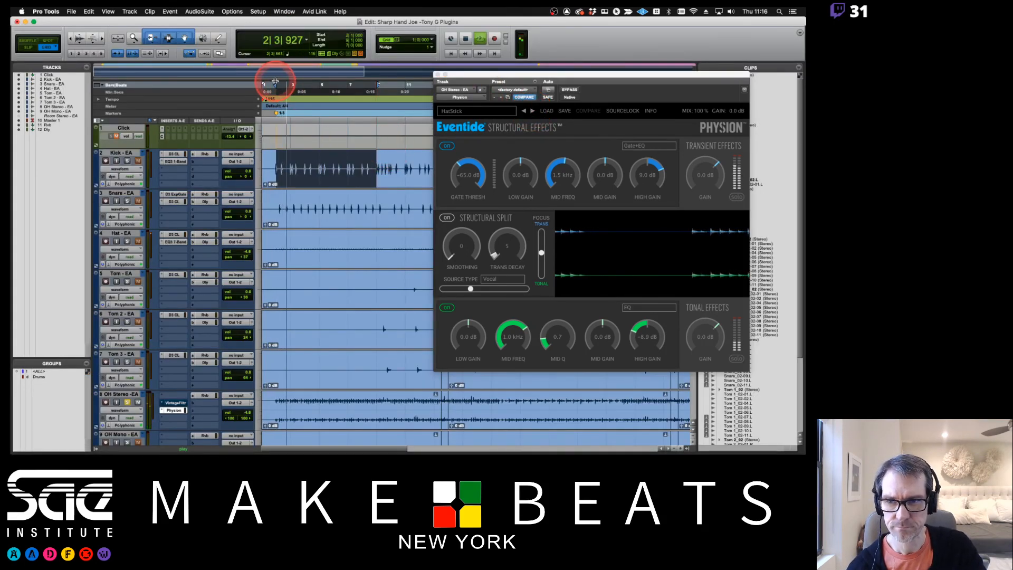
left_click_drag(279, 86, 326, 92)
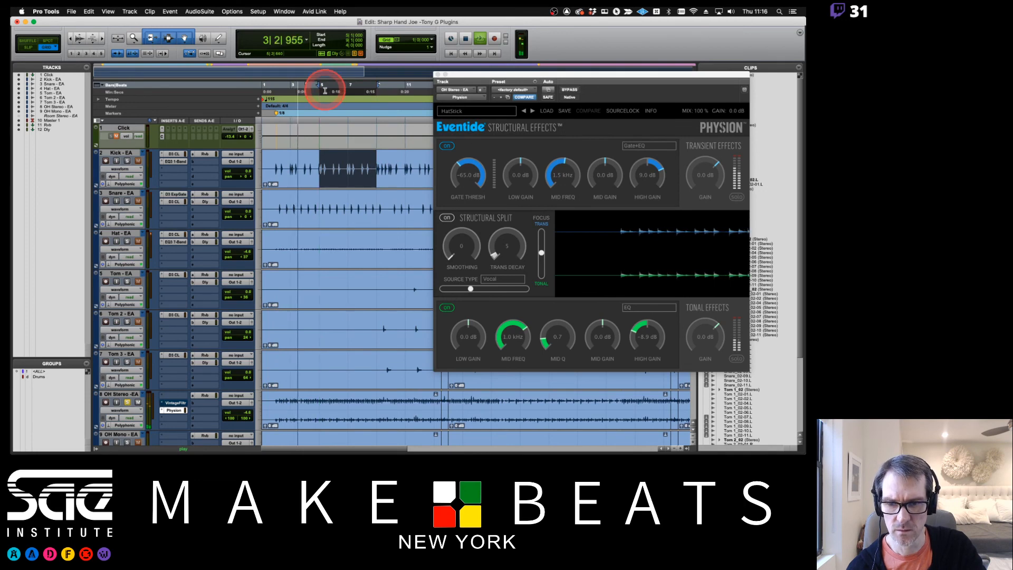
left_click(458, 78)
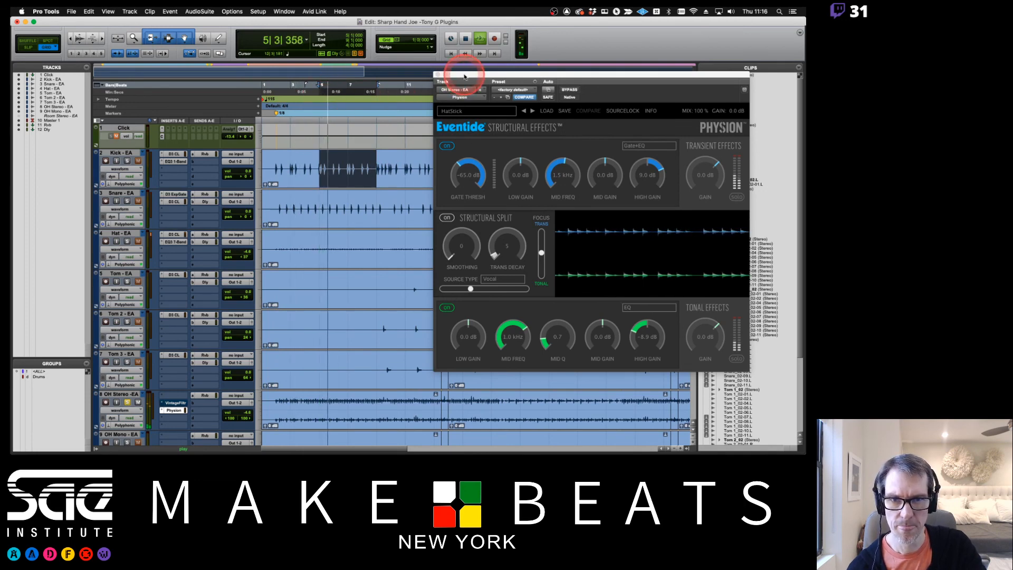
Audition Physion's drum presets from Kick Stretcher through KickPuncher and Perc PhaserVerb to Pump Up the Drums, and restart playback
left_click(533, 112)
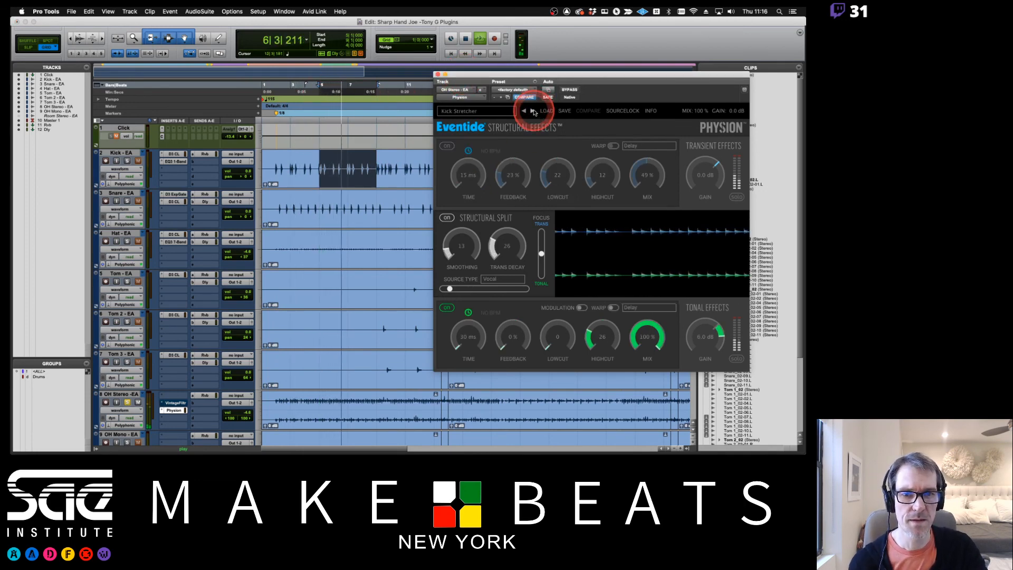
left_click(533, 111)
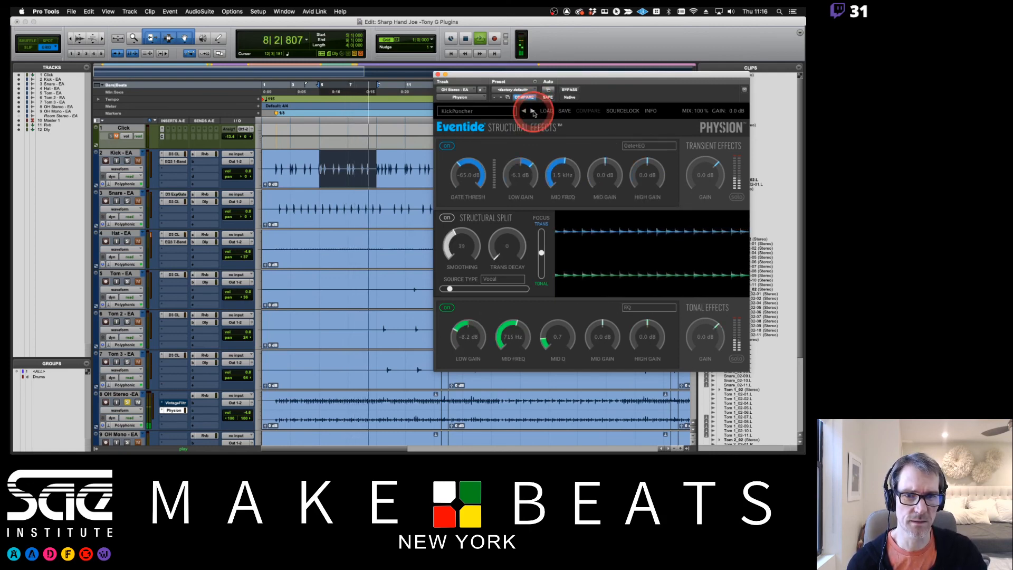
left_click(533, 111)
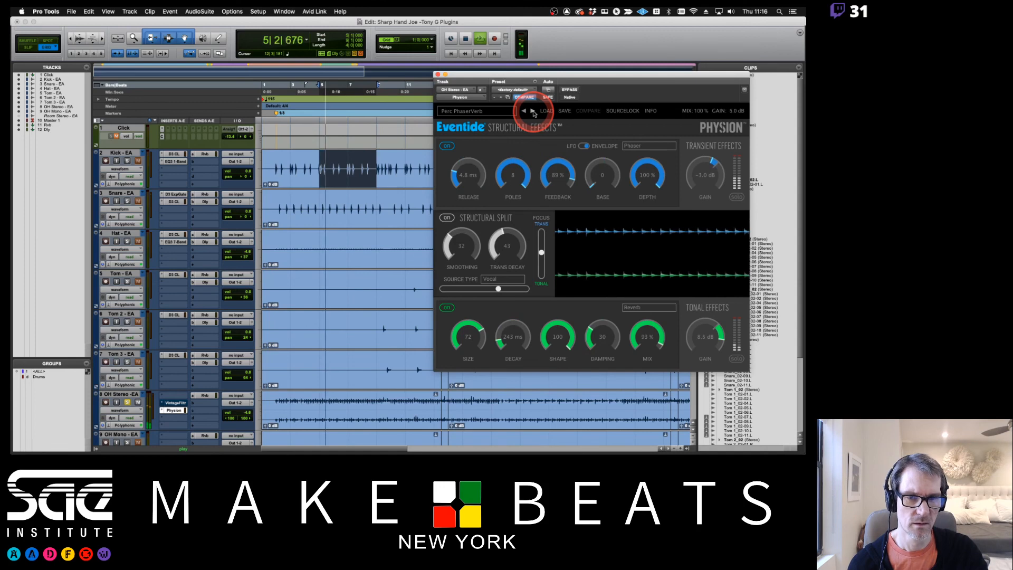
left_click(533, 111)
key("space")
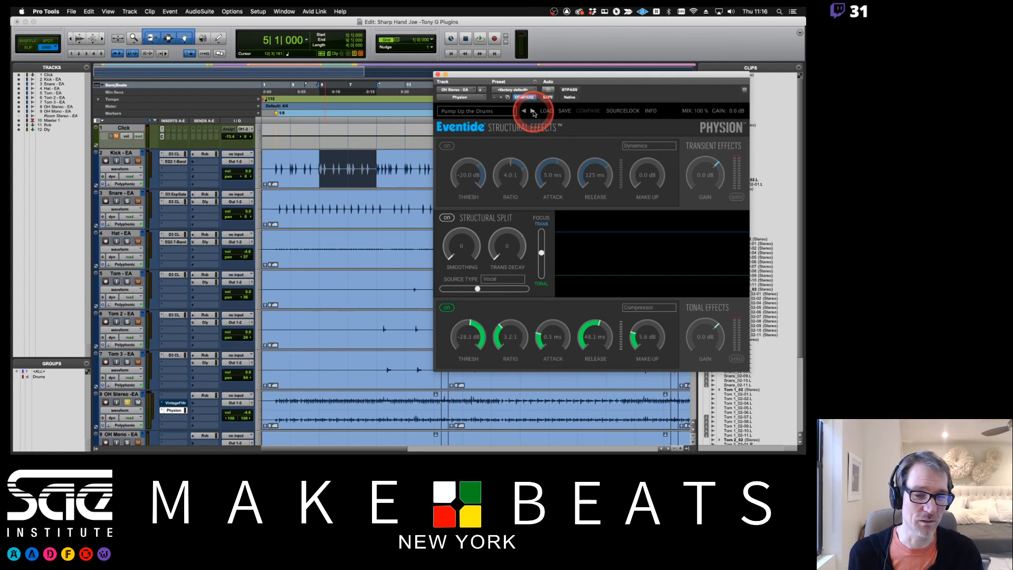
key("space")
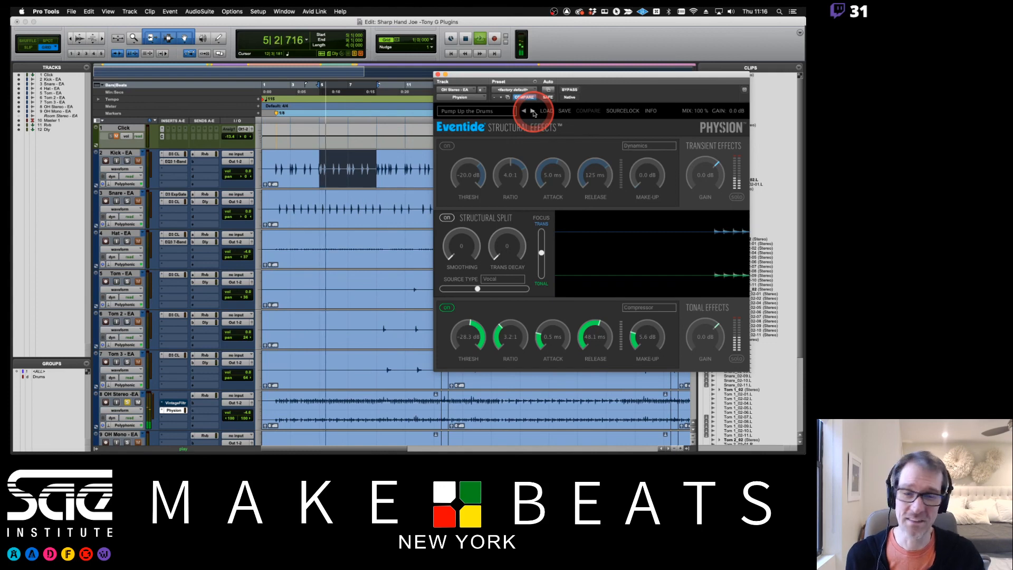
Audition the following Physion drum presets, including Punchy Toms, Snare Body Fattener and Snare Body Remover
left_click(534, 112)
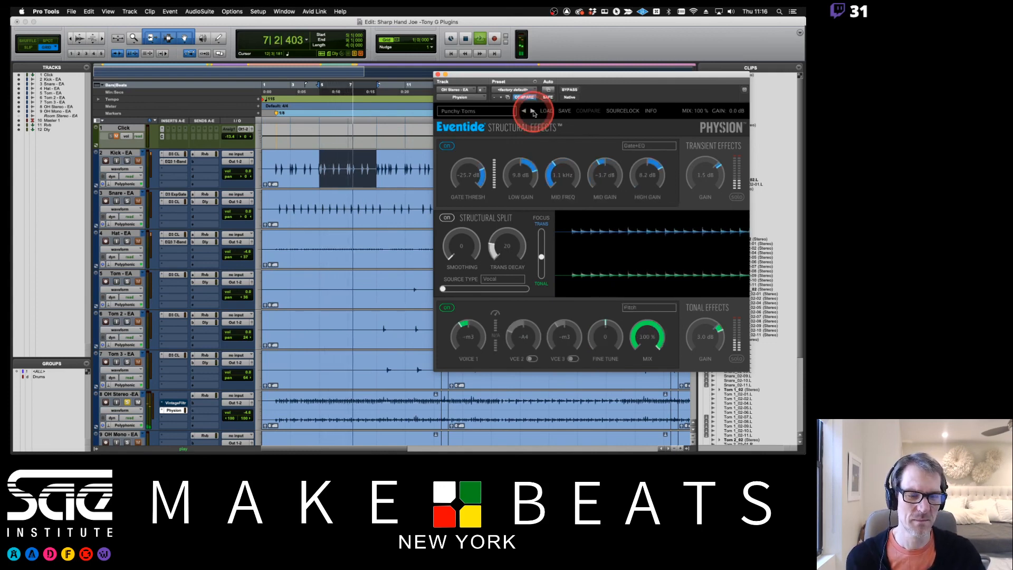
left_click(533, 112)
left_click(533, 111)
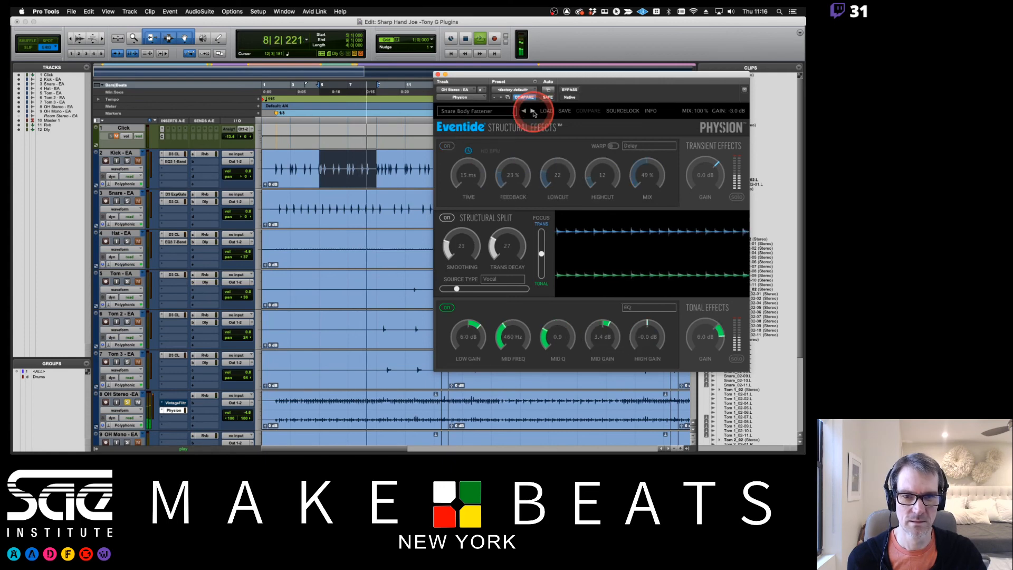
left_click(534, 111)
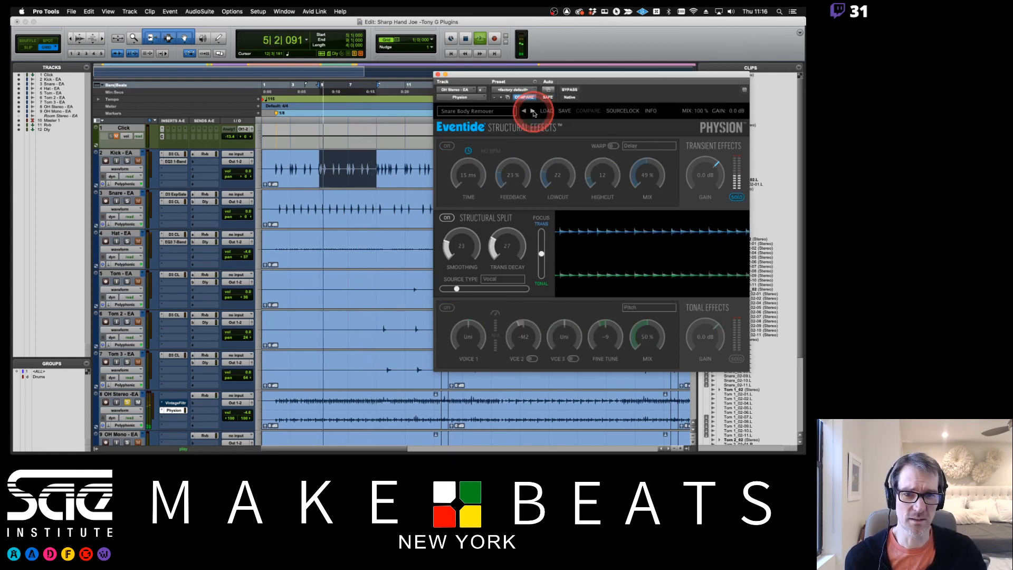
left_click(534, 112)
Load the Bass Muter preset from the first subcategory of Physion's Effects presets
left_click(454, 111)
mouse_move(438, 129)
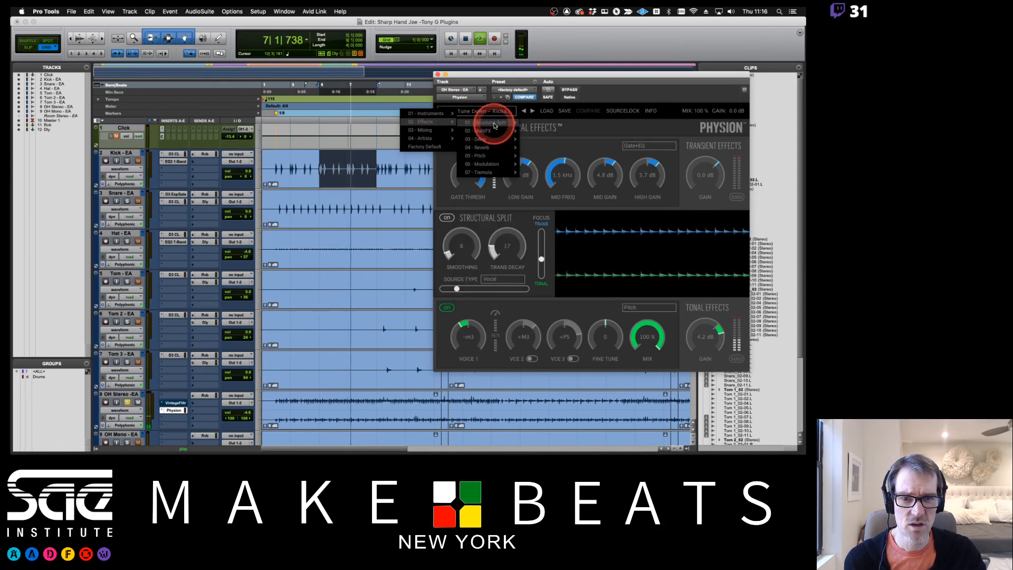
mouse_move(496, 126)
left_click(538, 123)
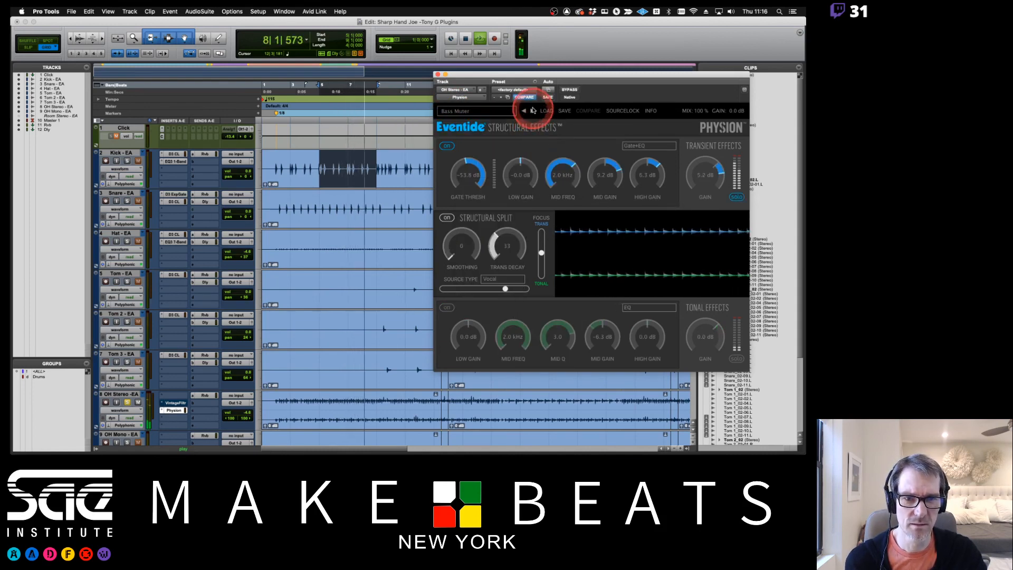
Audition the Effects presets from Beat Bassline Extractor through Bowed Guitar, Bowed Piano and De-Boing Da Snare to Stutter Step
left_click(533, 111)
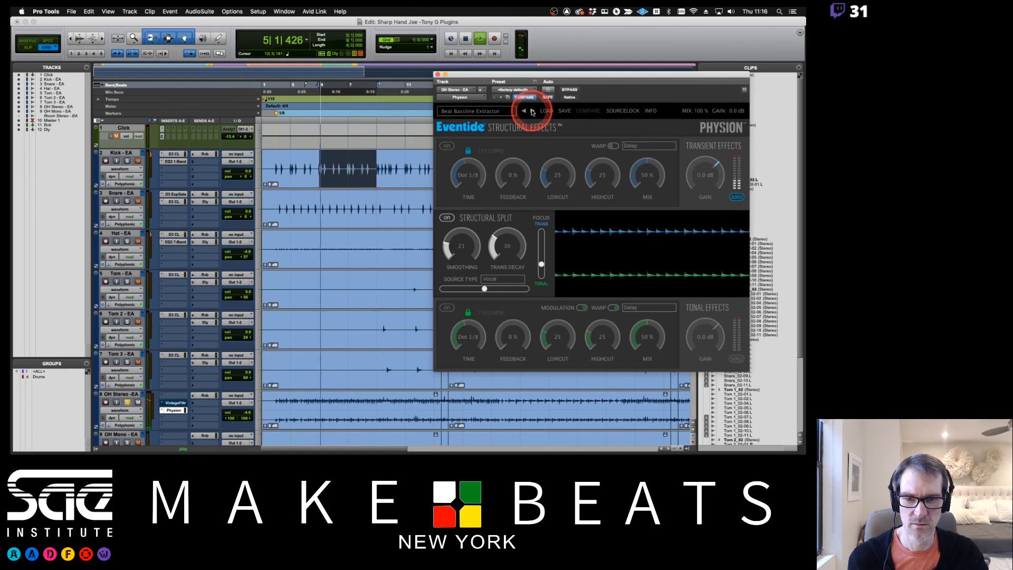
left_click(532, 112)
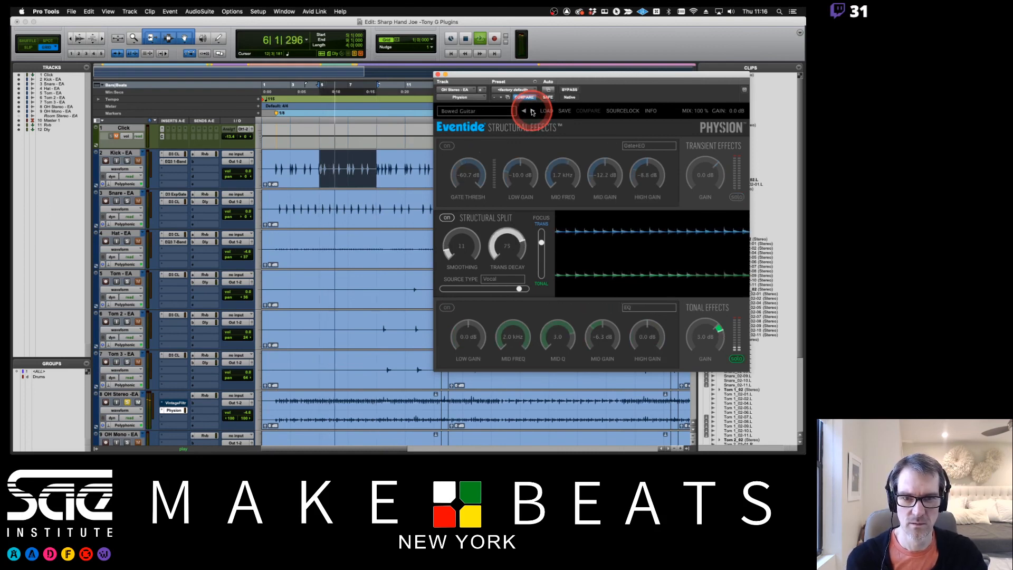
left_click(532, 112)
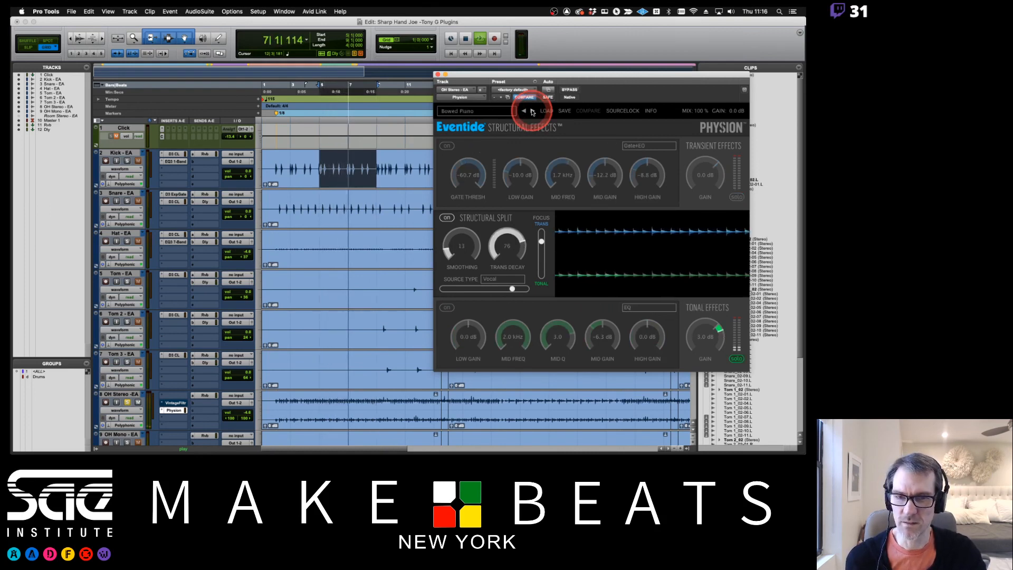
left_click(533, 112)
left_click(532, 112)
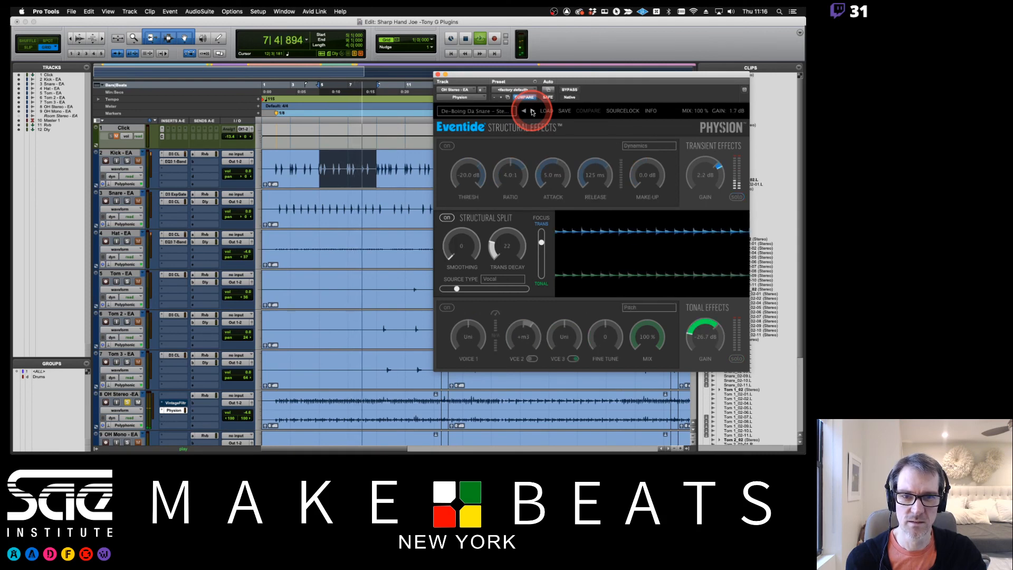
left_click(533, 112)
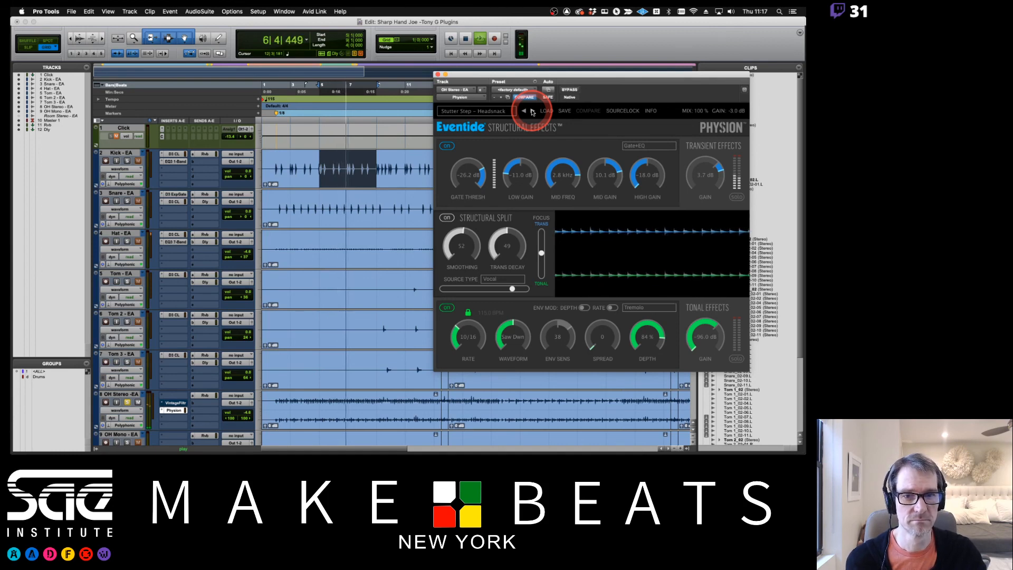
left_click(496, 111)
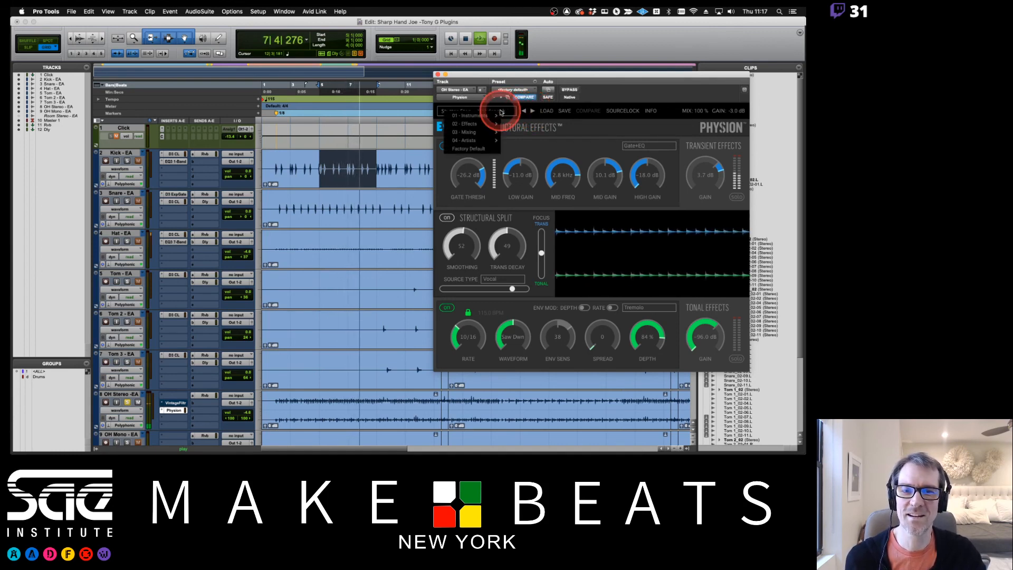
mouse_move(499, 115)
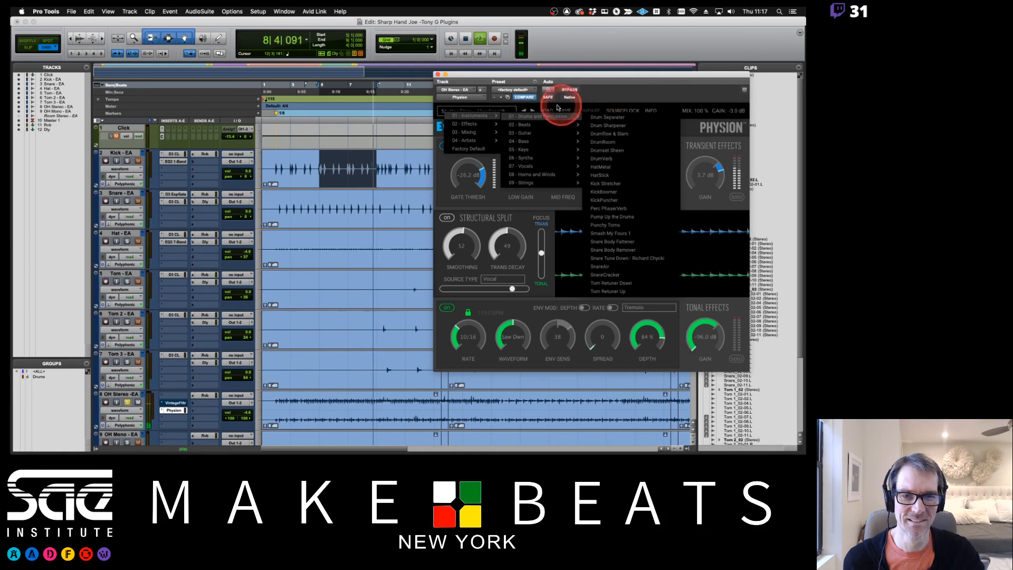
left_click(533, 109)
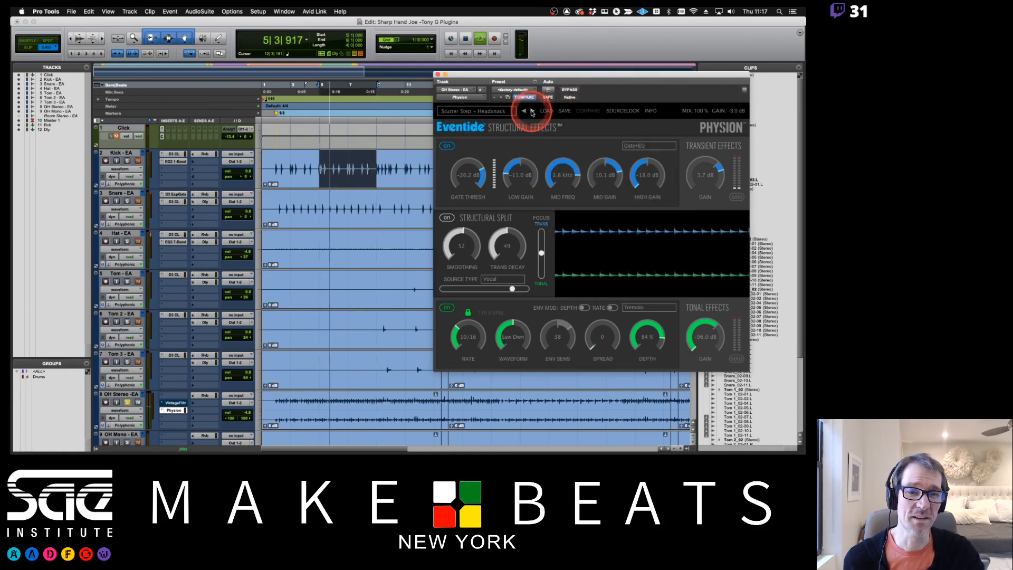
Audition Physion presets including Bubblin, Choppin It Up, DecayDrifter, DelayTrem, Funky Drums and Gate and Pitch, and stop playback
left_click(532, 111)
left_click(533, 111)
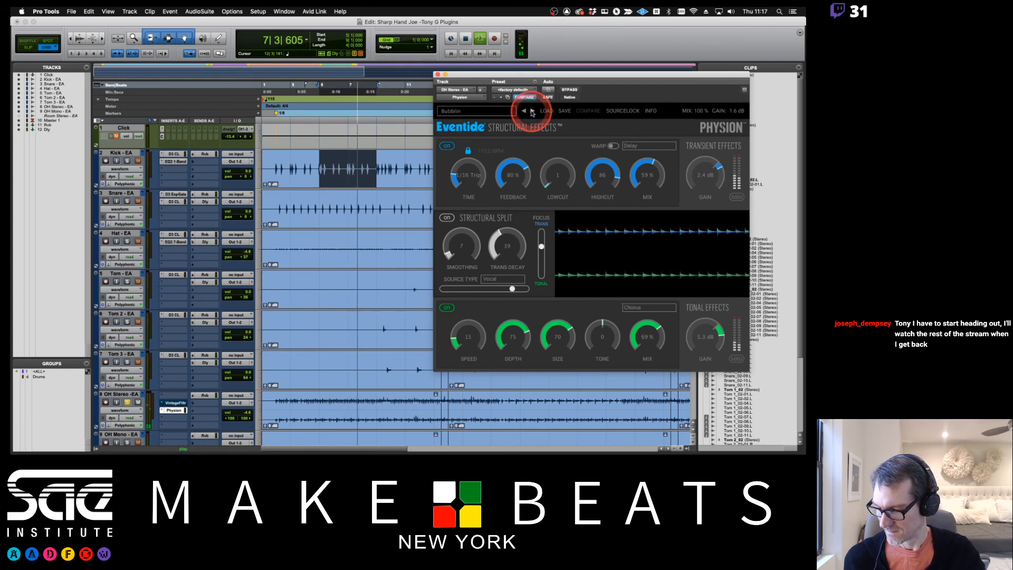
left_click(532, 111)
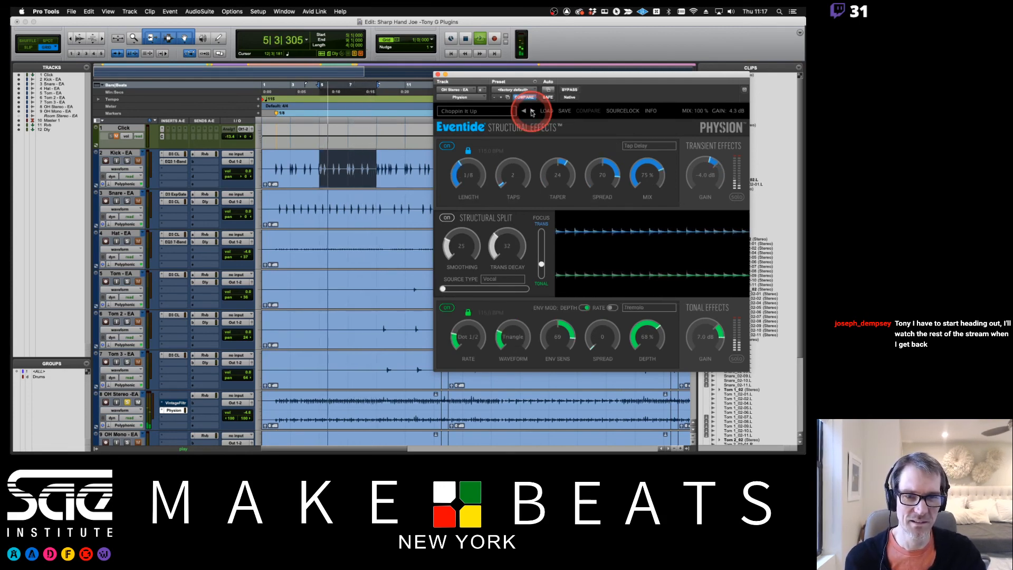
left_click(533, 111)
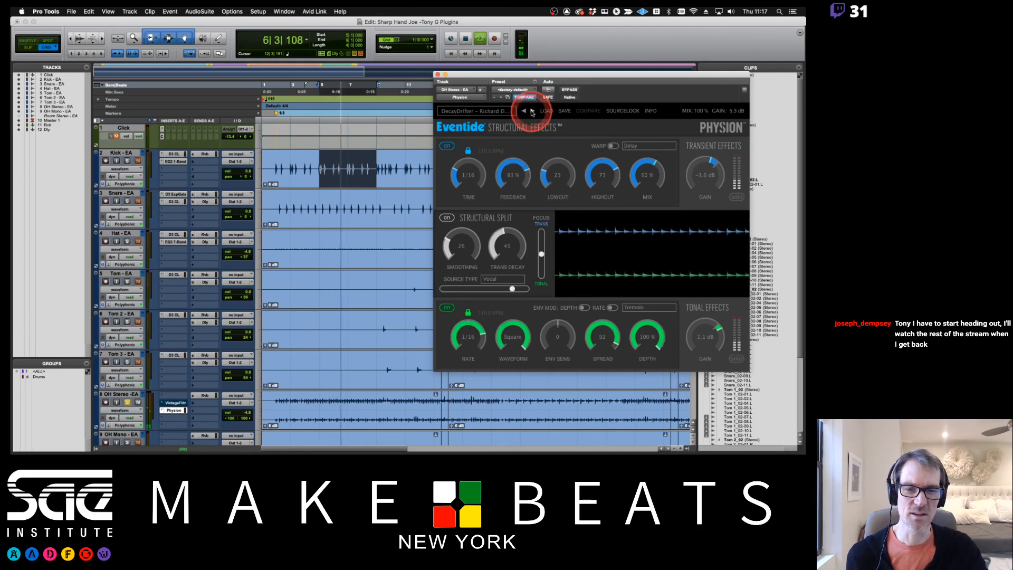
left_click(532, 111)
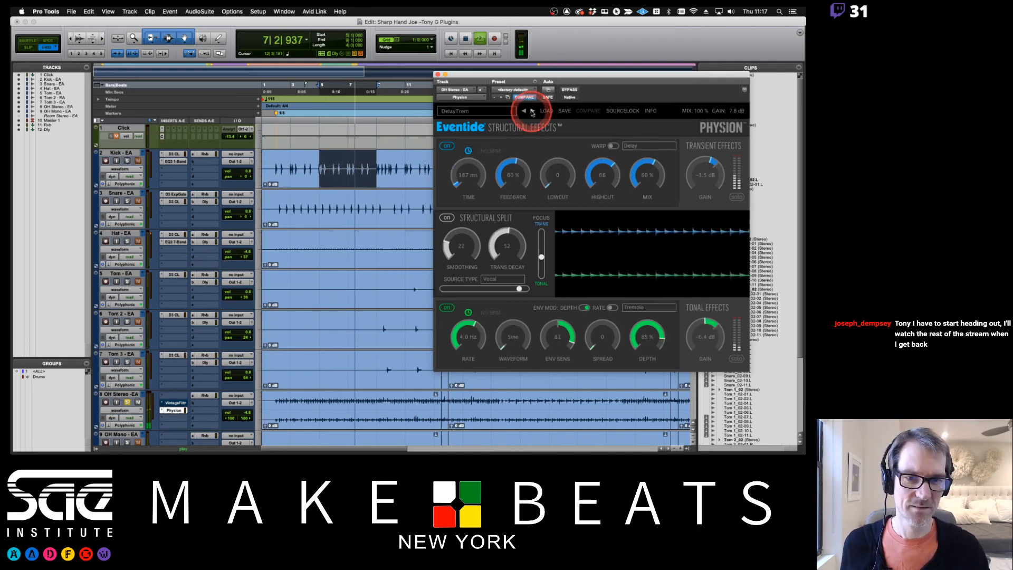
left_click(533, 112)
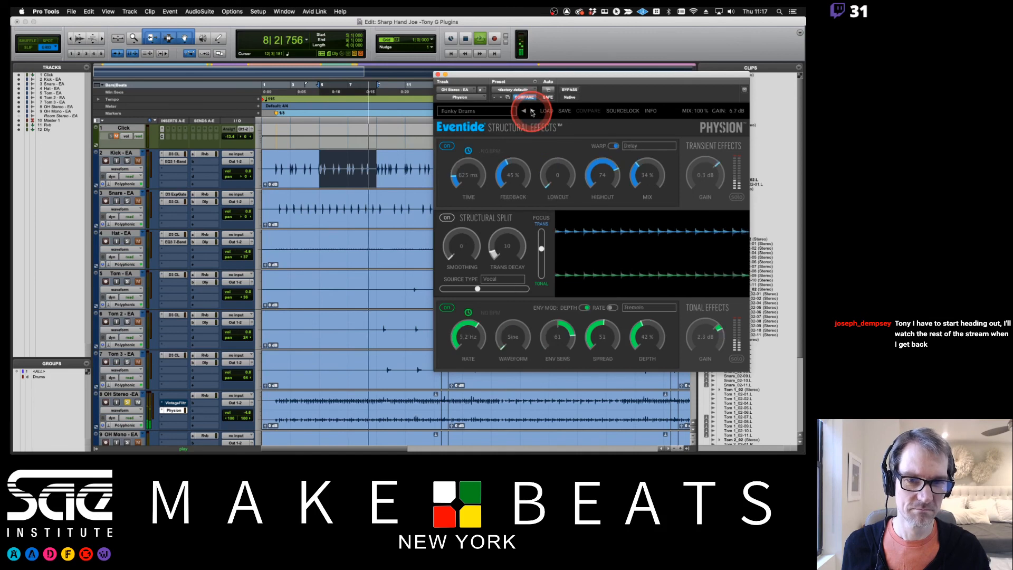
left_click(533, 111)
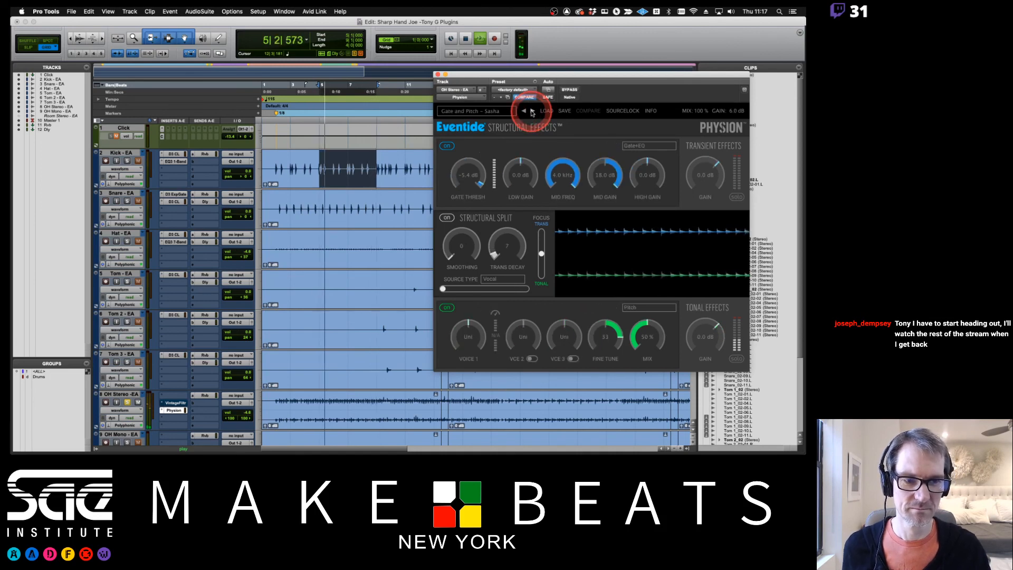
key("space")
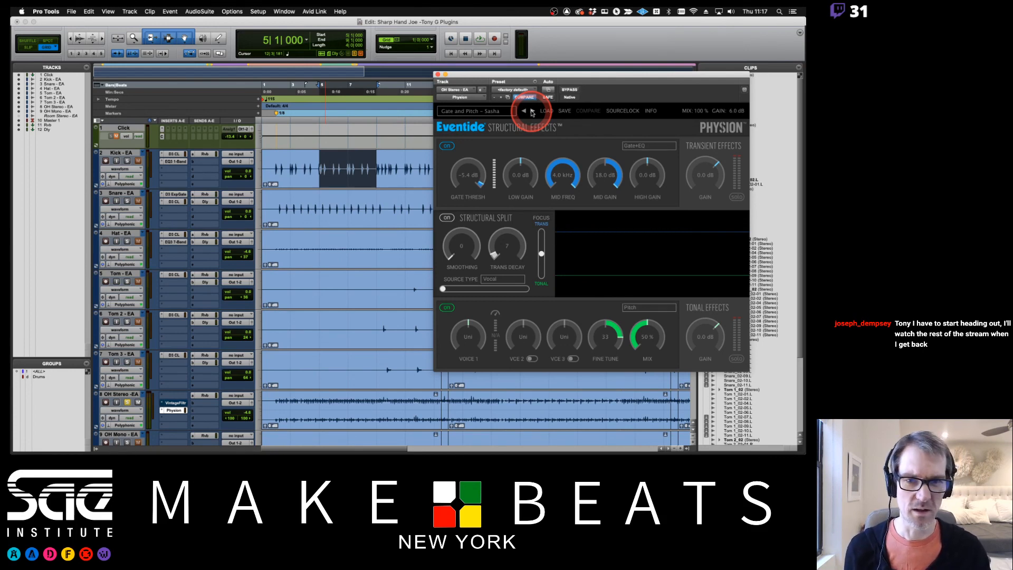
Close the Physion plug-in window and return to the Mix window
left_click(445, 75)
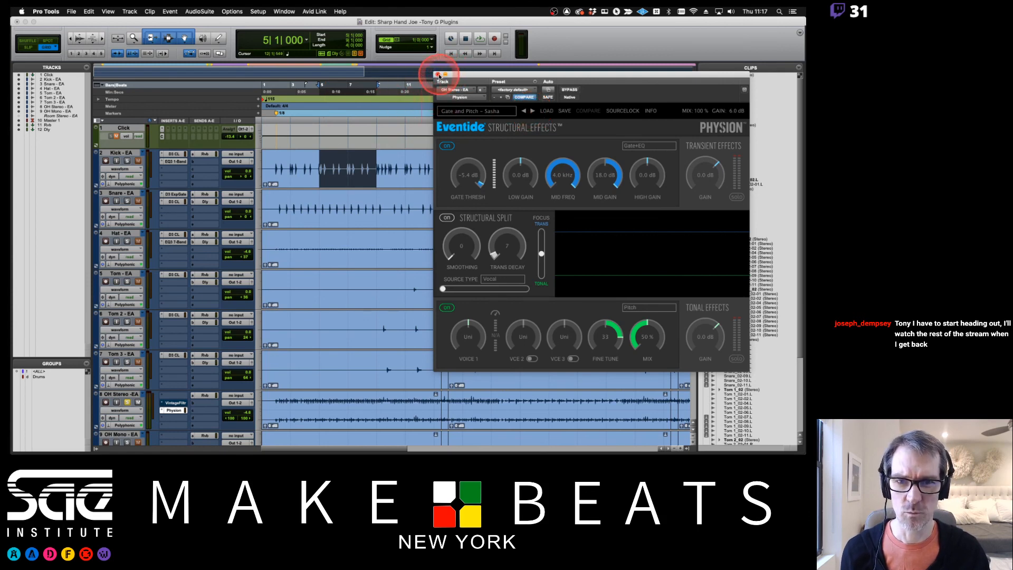
left_click(438, 75)
key("super+equal")
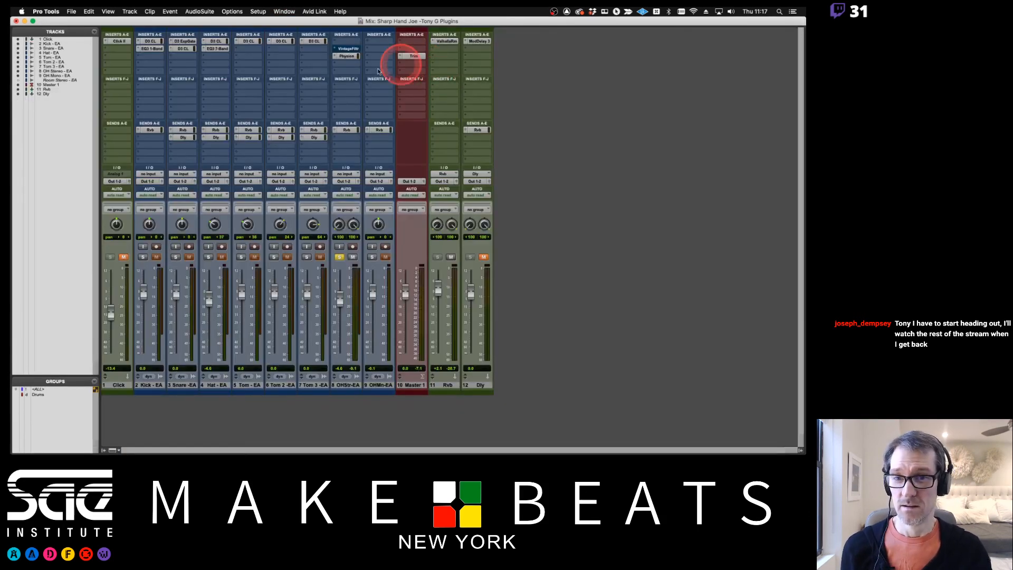
Remove the Physion and vintage filter plug-ins from the OH Stereo track's inserts
left_click(333, 56)
left_click(355, 29)
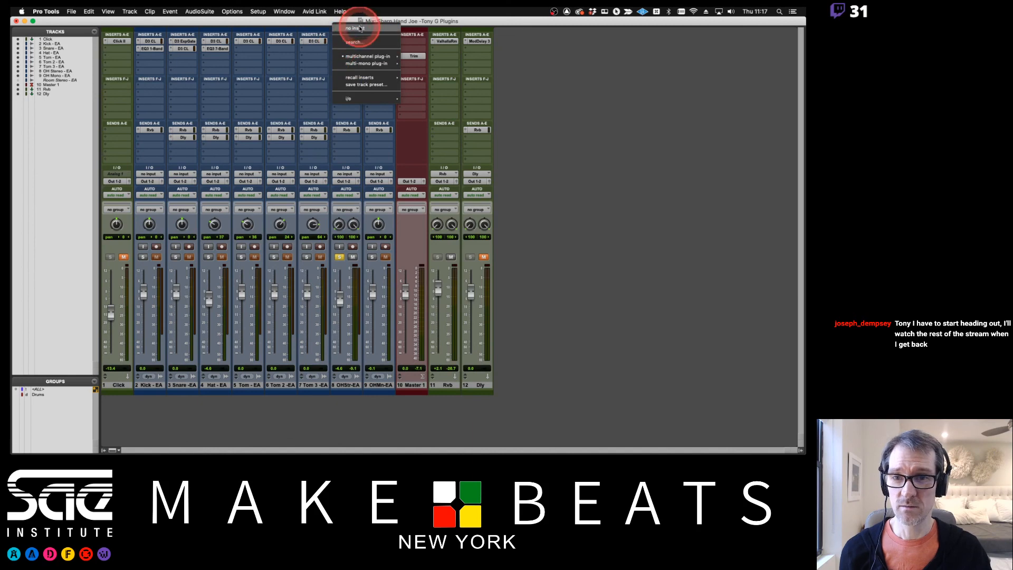
left_click(358, 123)
left_click(386, 184)
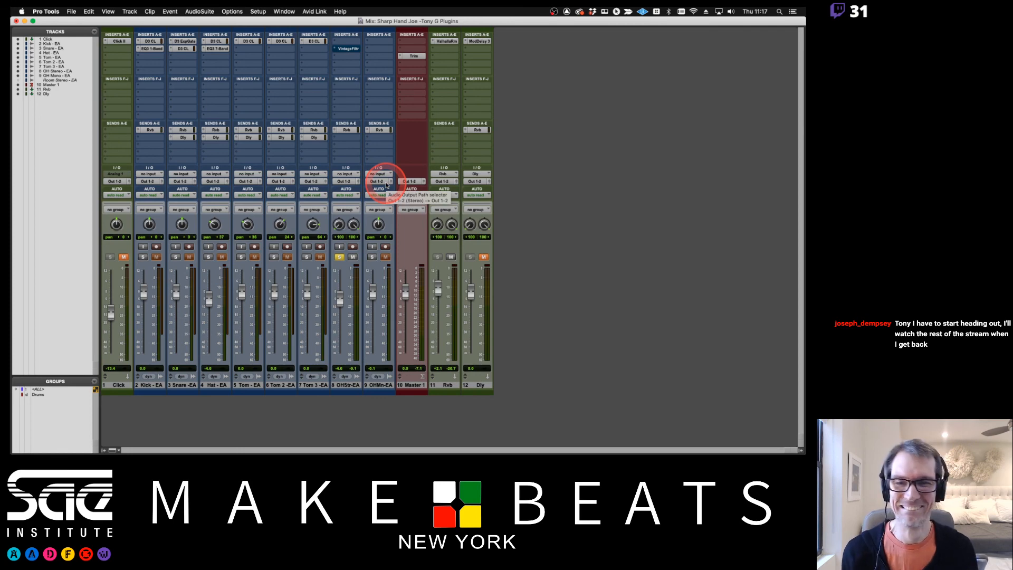
left_click(352, 40)
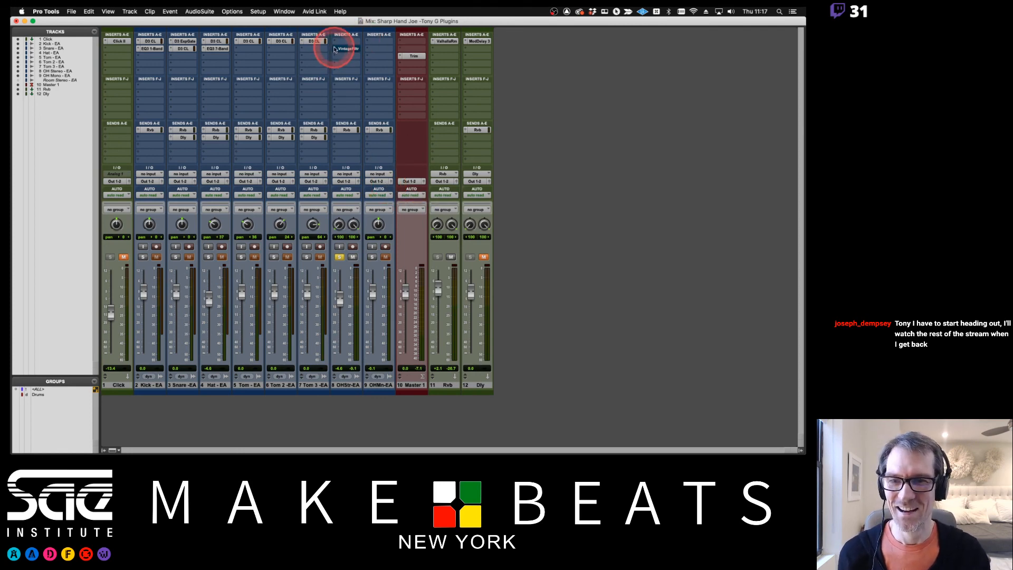
left_click(353, 21)
left_click(374, 126)
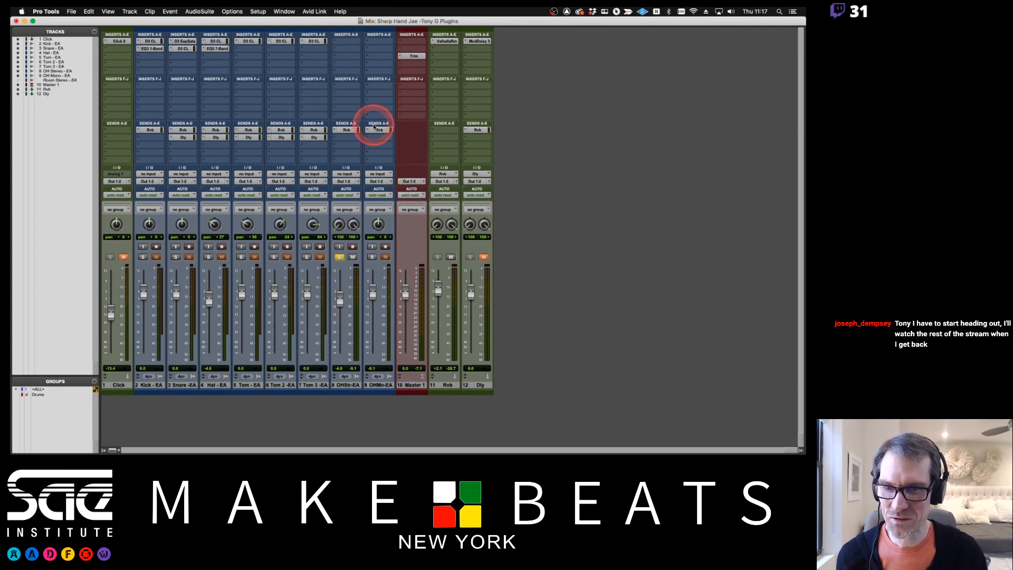
Insert the multichannel Physion (stereo) plug-in from the Dynamics category in slot C of the OH Stereo track
left_click(346, 56)
mouse_move(386, 59)
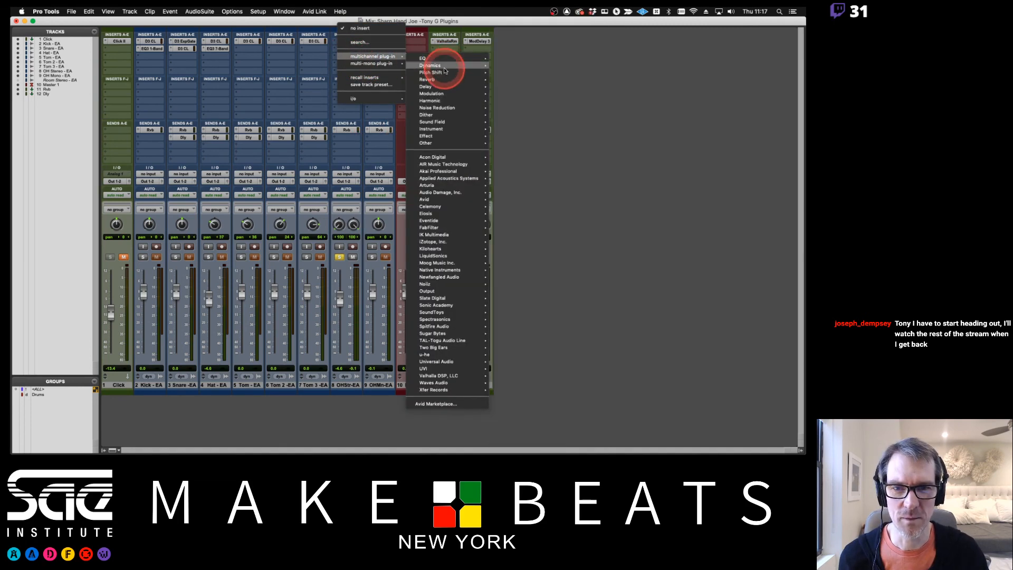
mouse_move(445, 67)
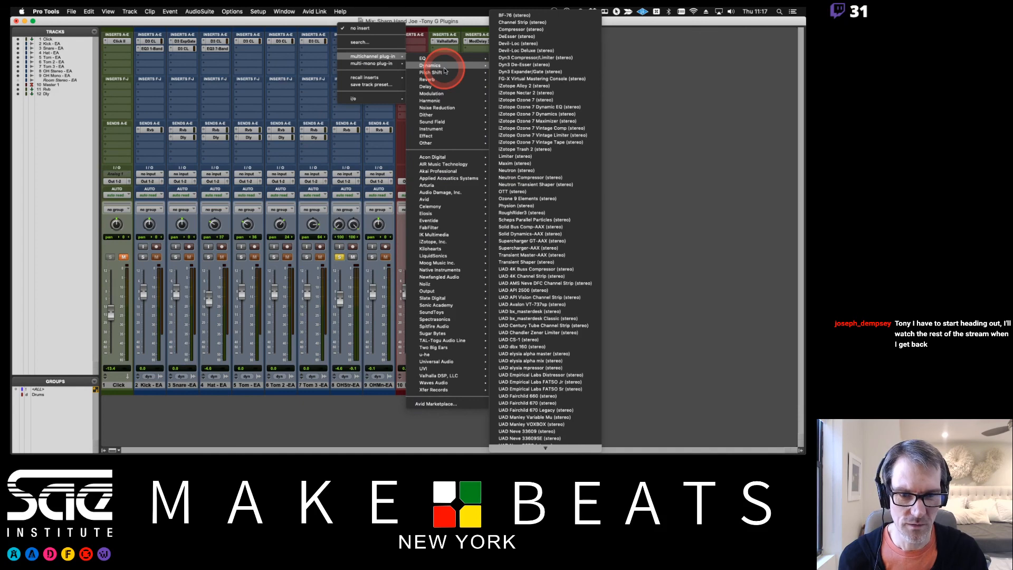
left_click(510, 206)
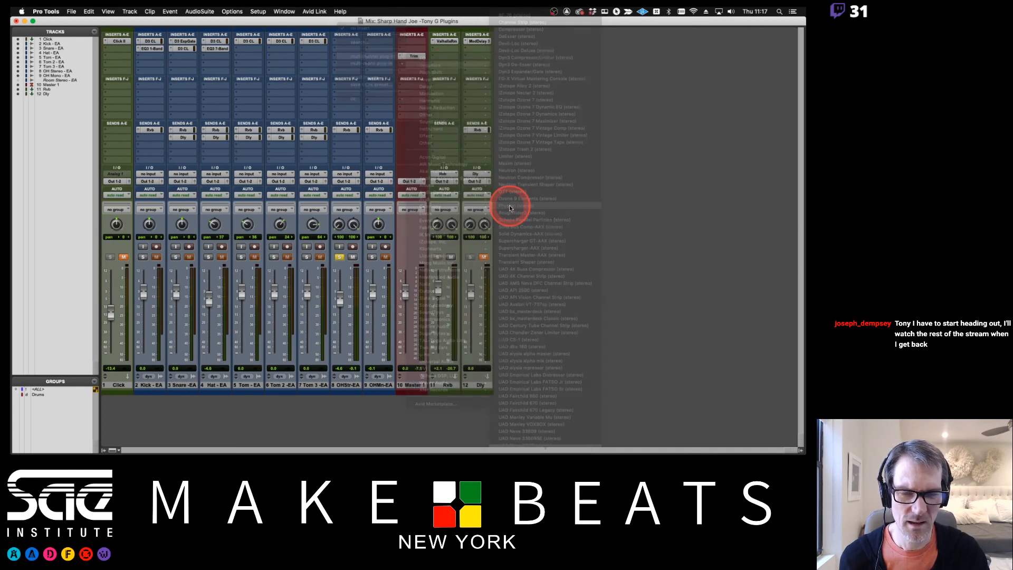
left_click_drag(468, 132, 474, 92)
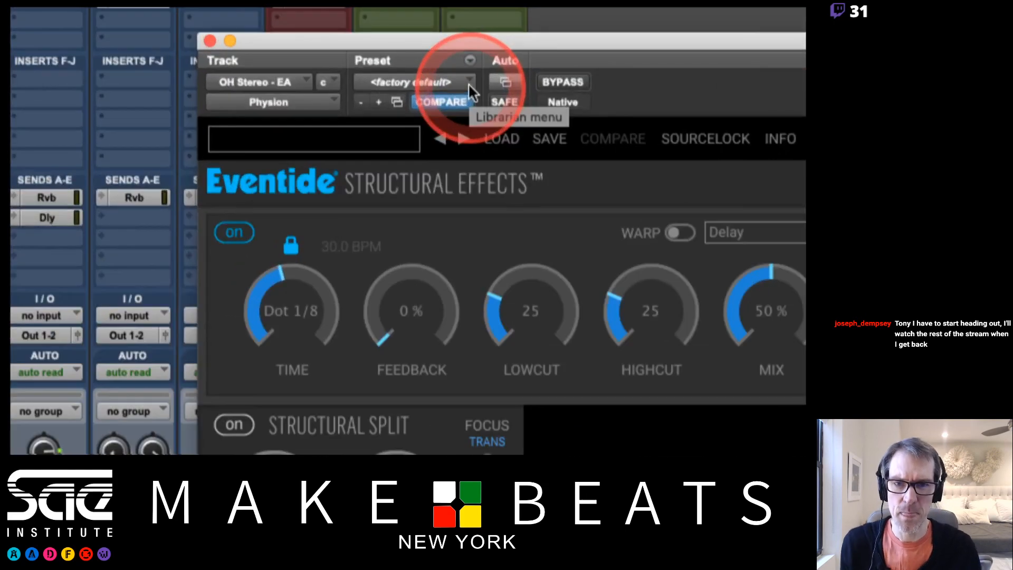
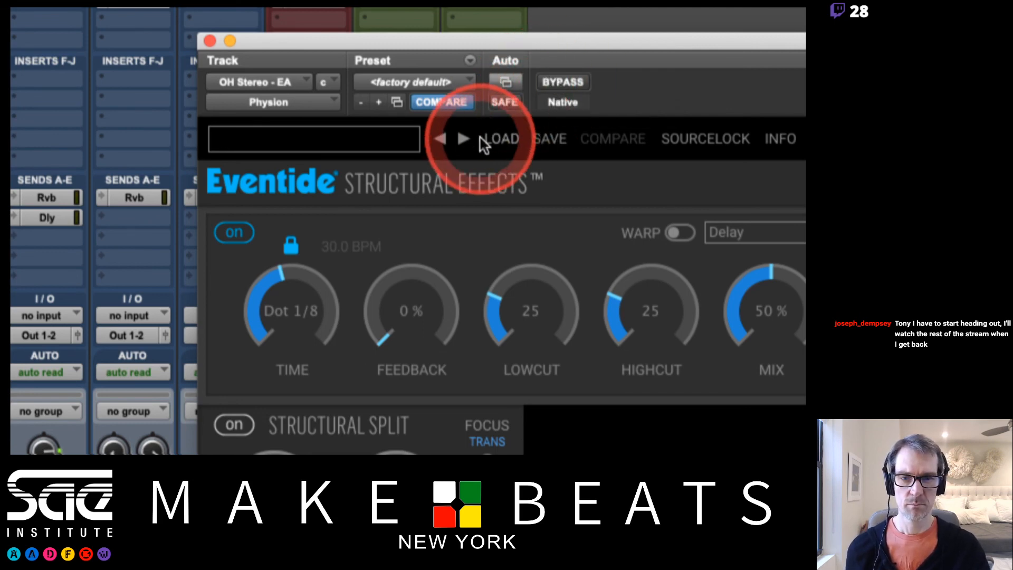
Browse Physion's built-in presets from Drum Separater to Drum Sharpener and back to Drum Separater
left_click(464, 139)
left_click(464, 140)
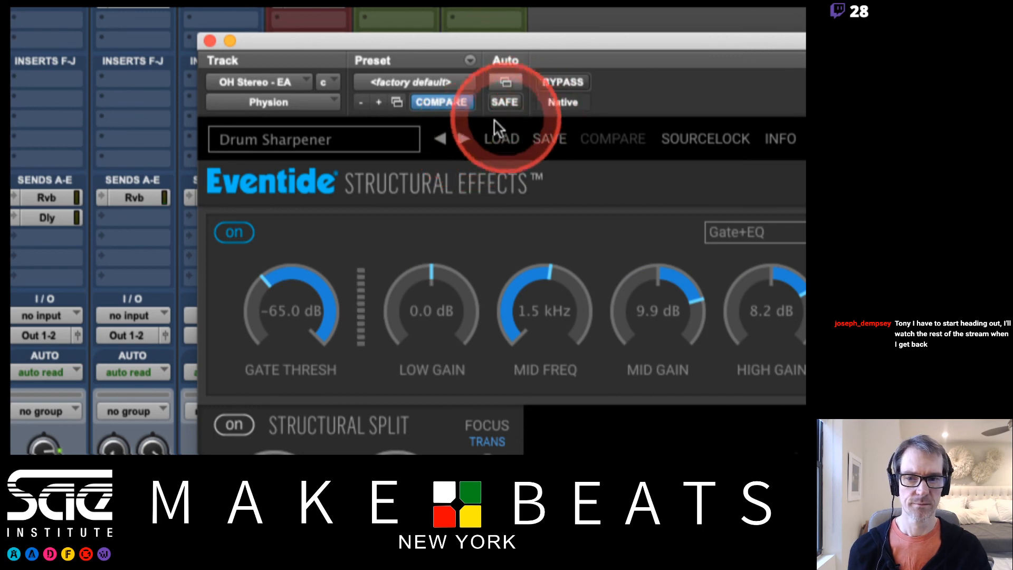
left_click(440, 140)
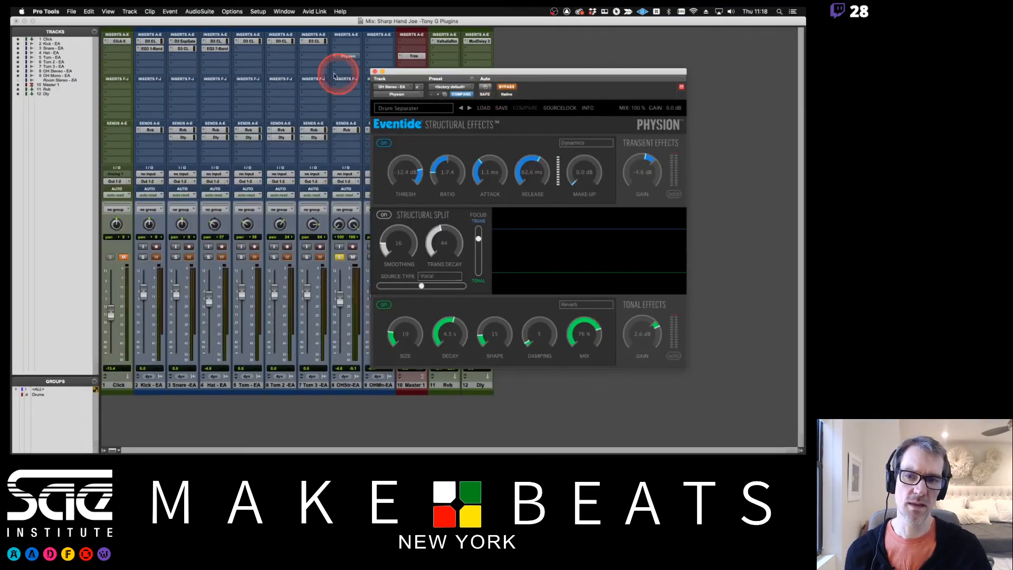
Close the Physion window and remove the plug-in from insert slot C of the OH Stereo track
left_click(374, 71)
left_click(335, 57)
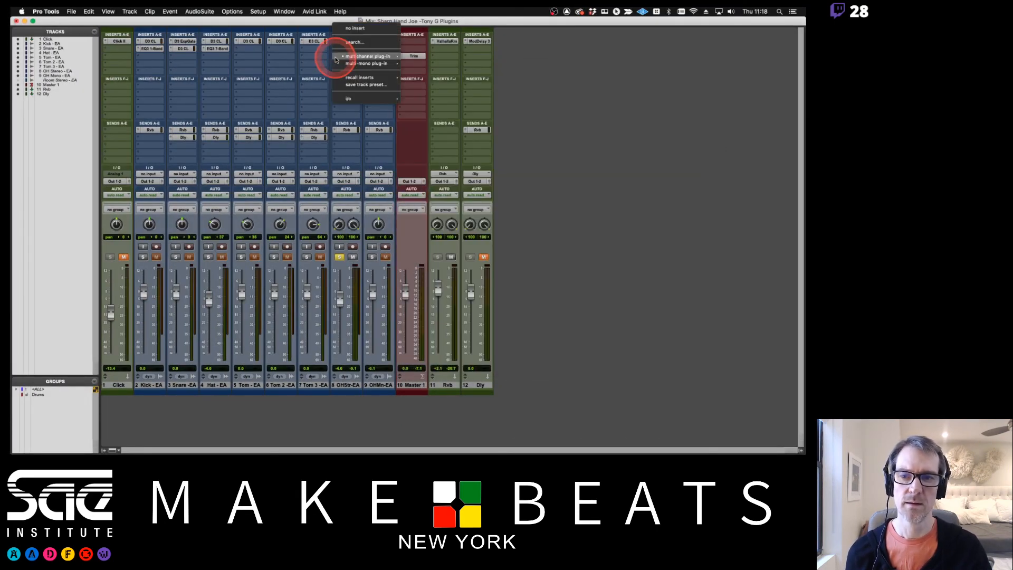
left_click(373, 30)
Switch to Preview and page through the plug-in notes, ending on the AudioSuite (AS) Plugins page
key("super+Tab")
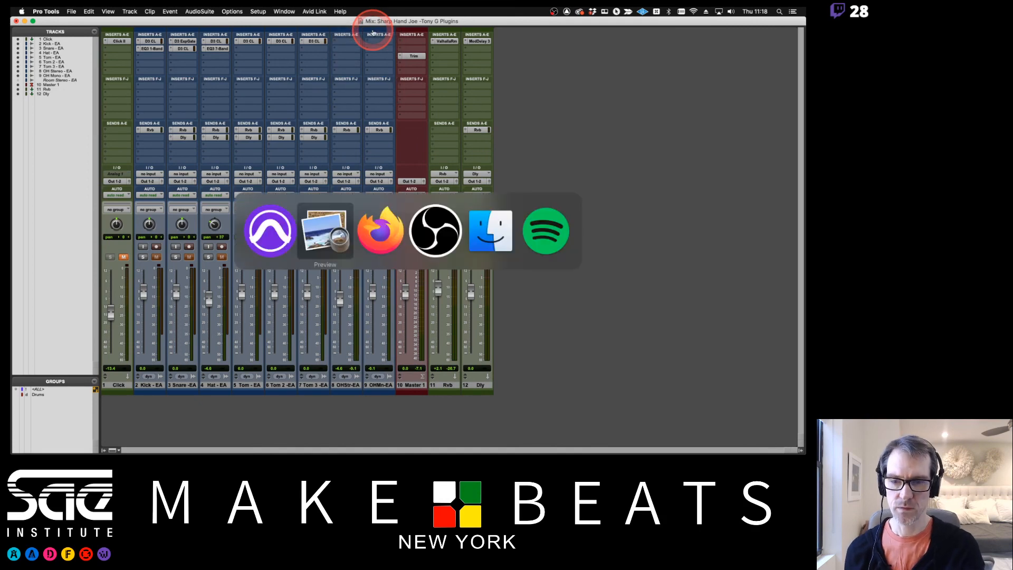
key("Right")
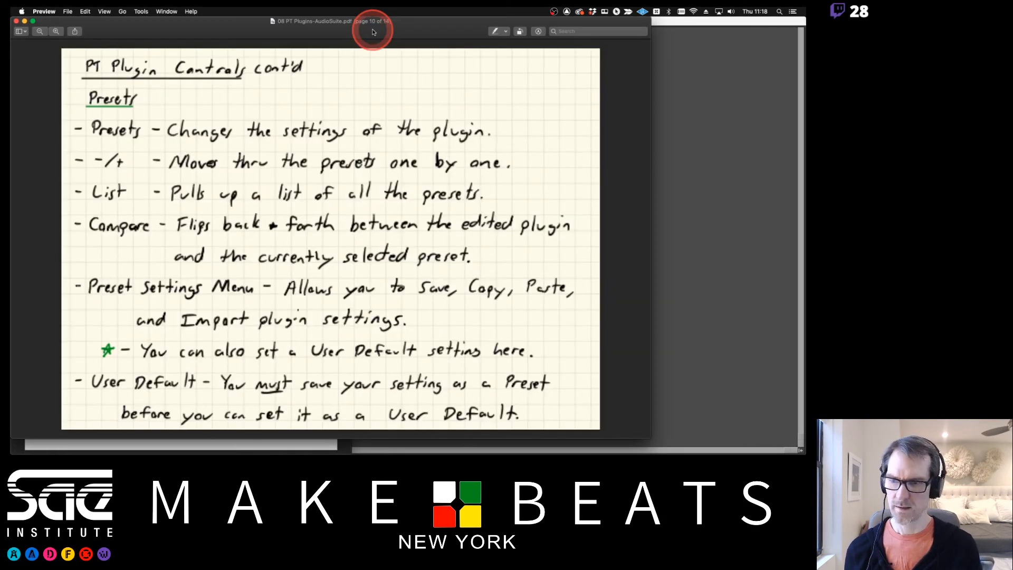
key("Right")
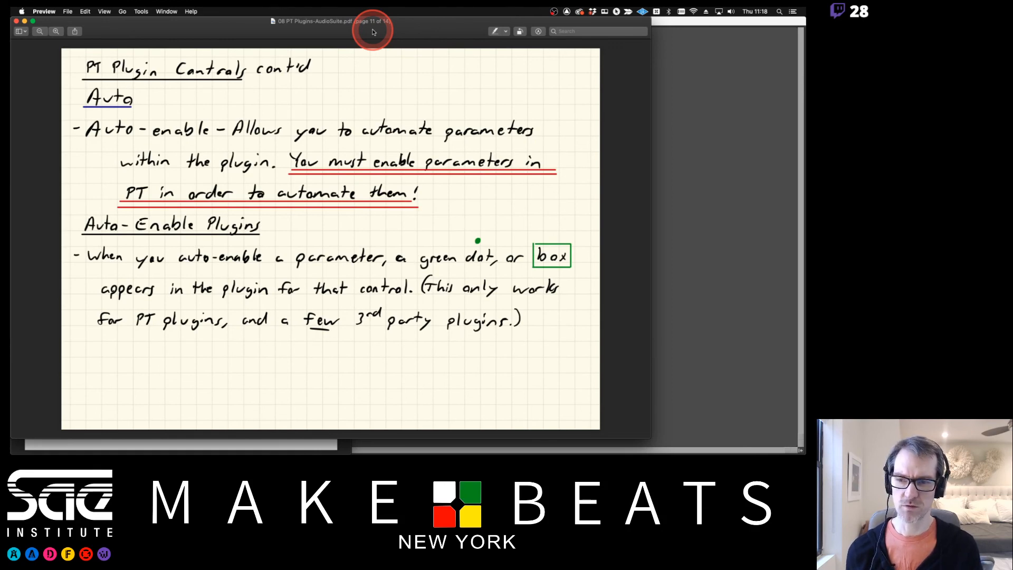
key("Right")
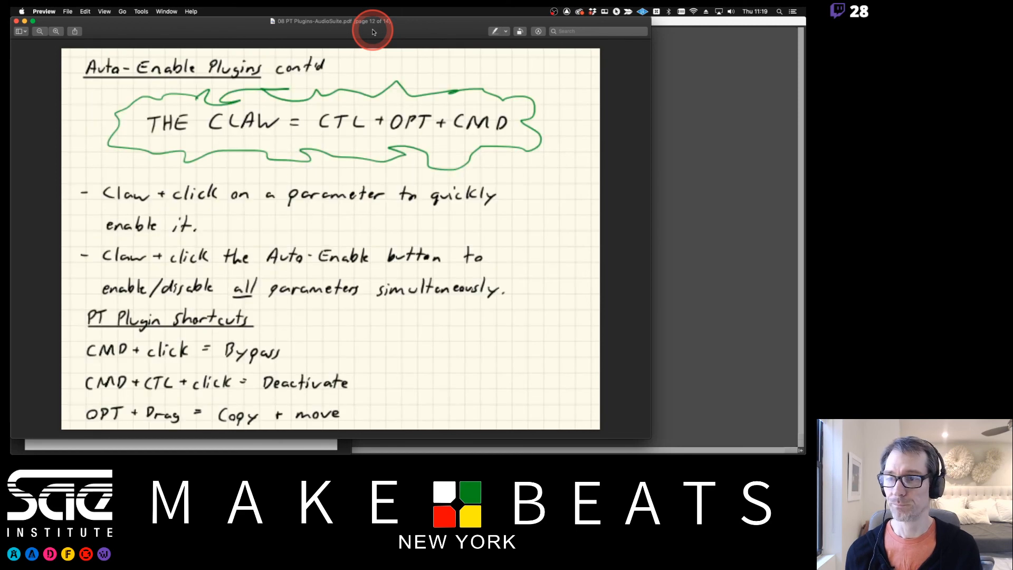
key("Right")
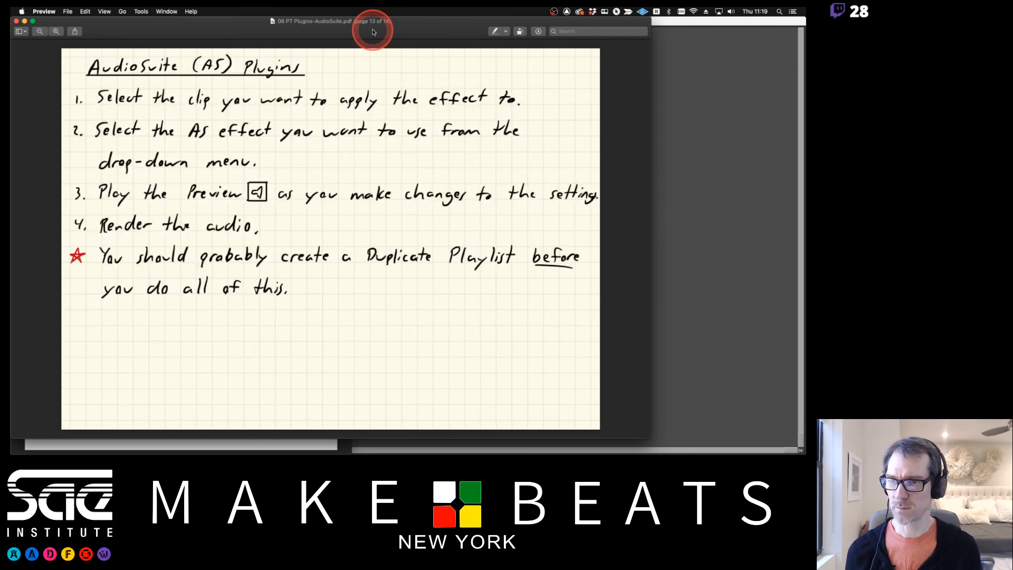
key("Right")
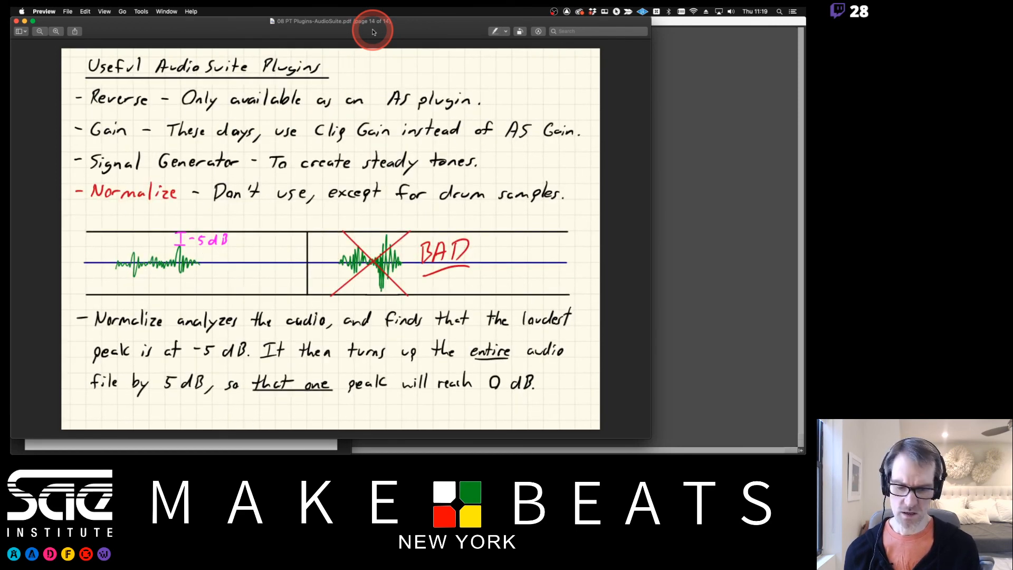
key("Left")
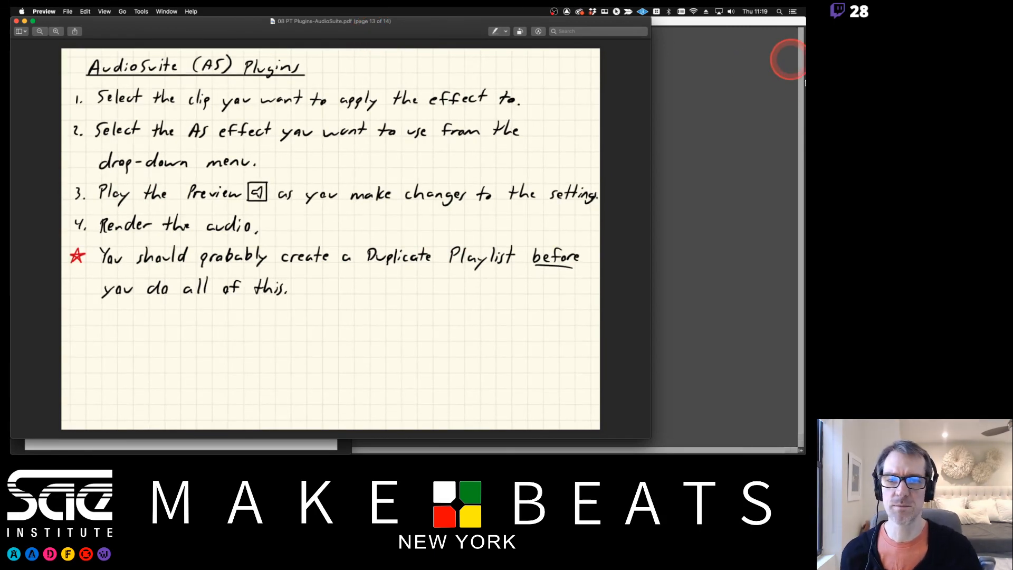
Return to Pro Tools and bring up the Edit window in place of the Mix window
left_click(772, 110)
key("super+equal")
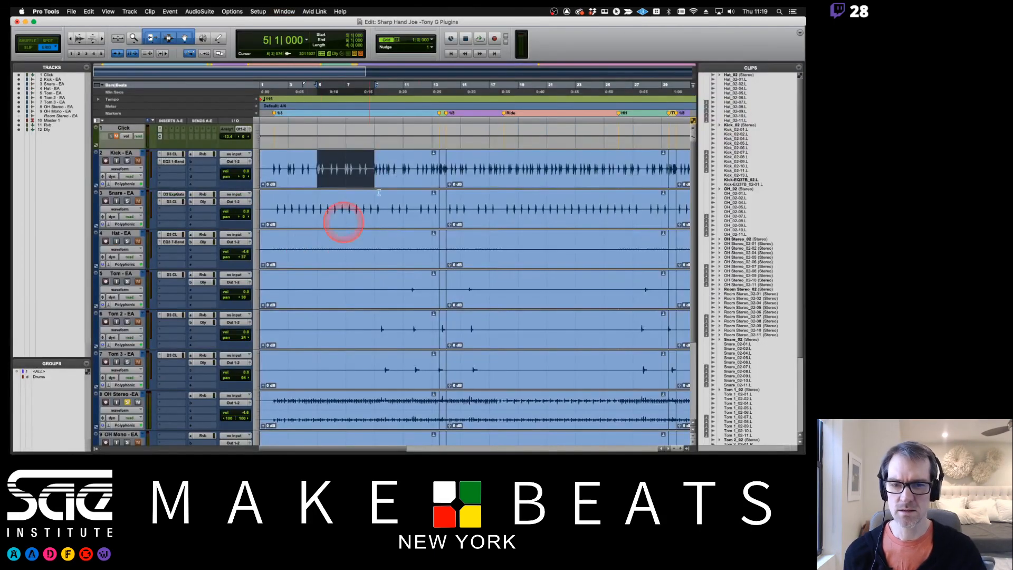
left_click(472, 182)
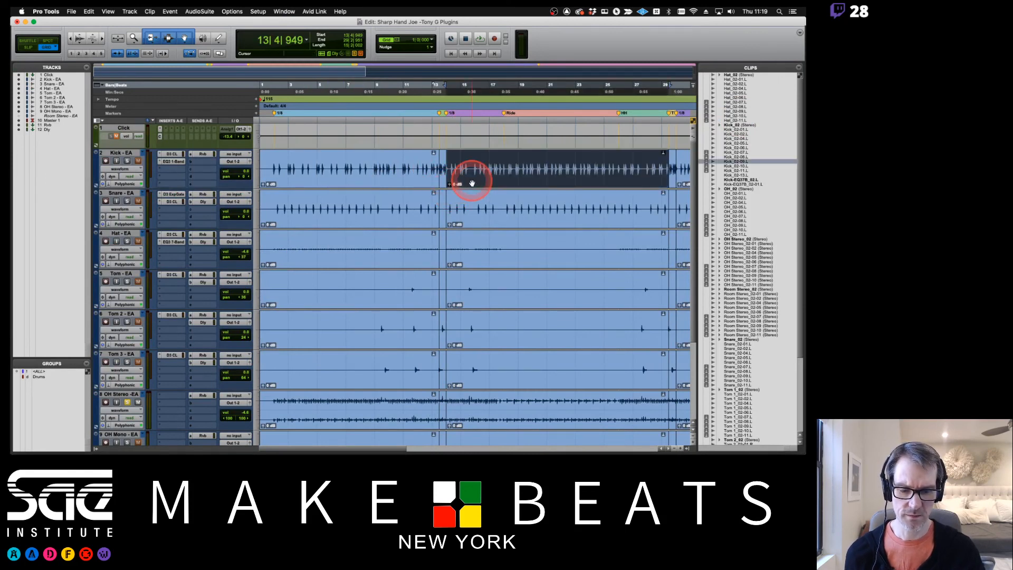
left_click(199, 11)
left_click(212, 31)
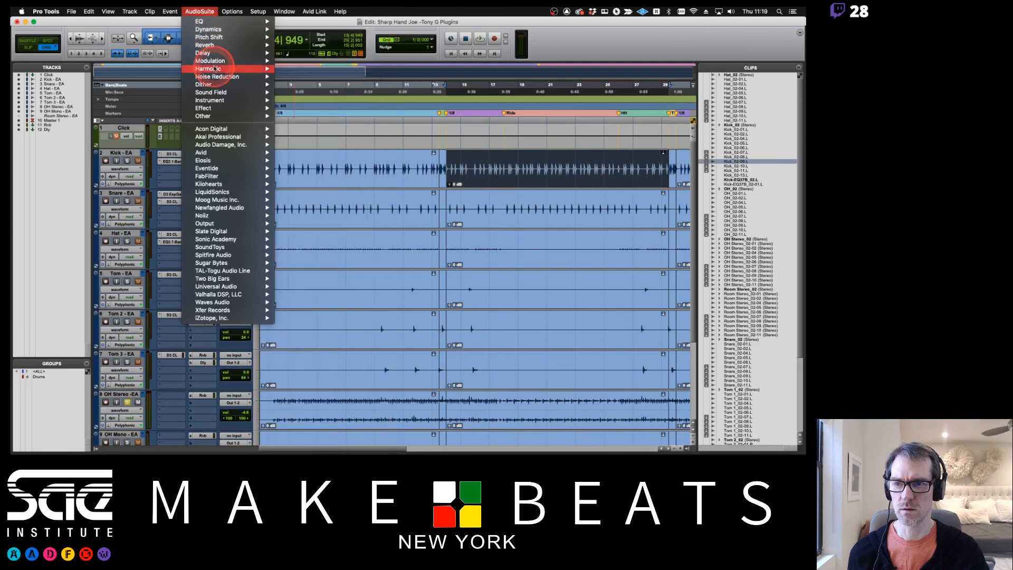
mouse_move(214, 68)
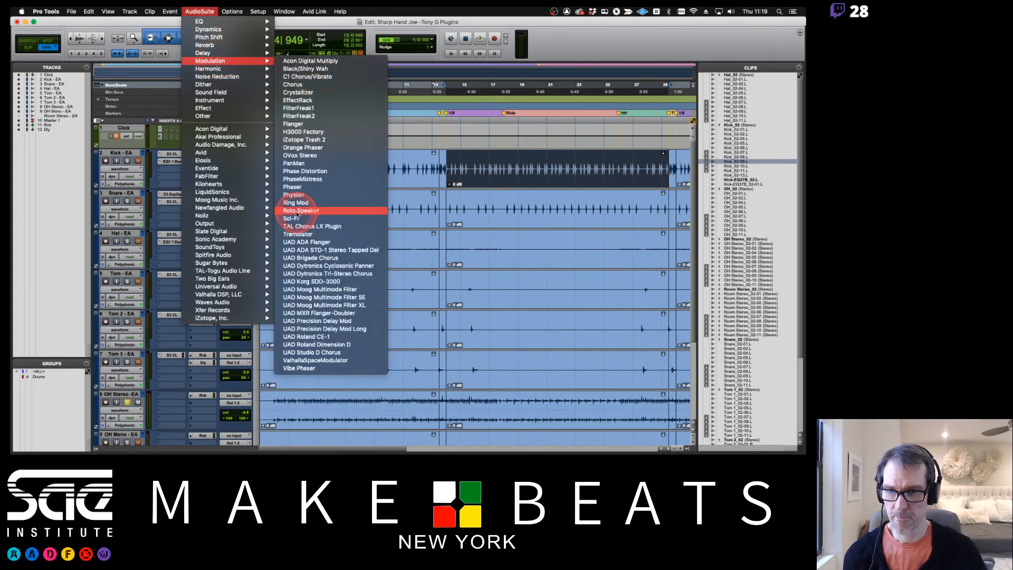
left_click(295, 195)
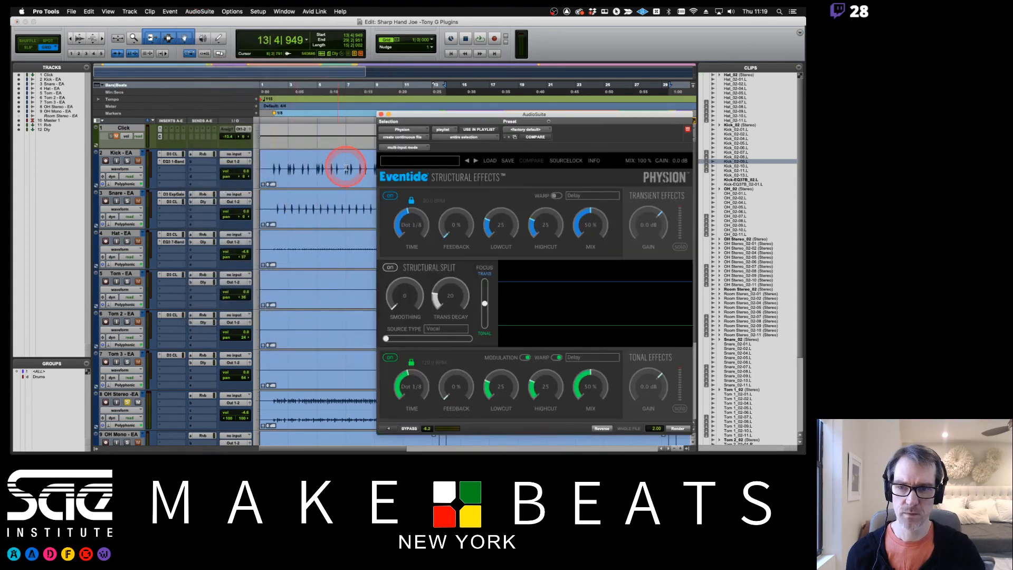
left_click(127, 161)
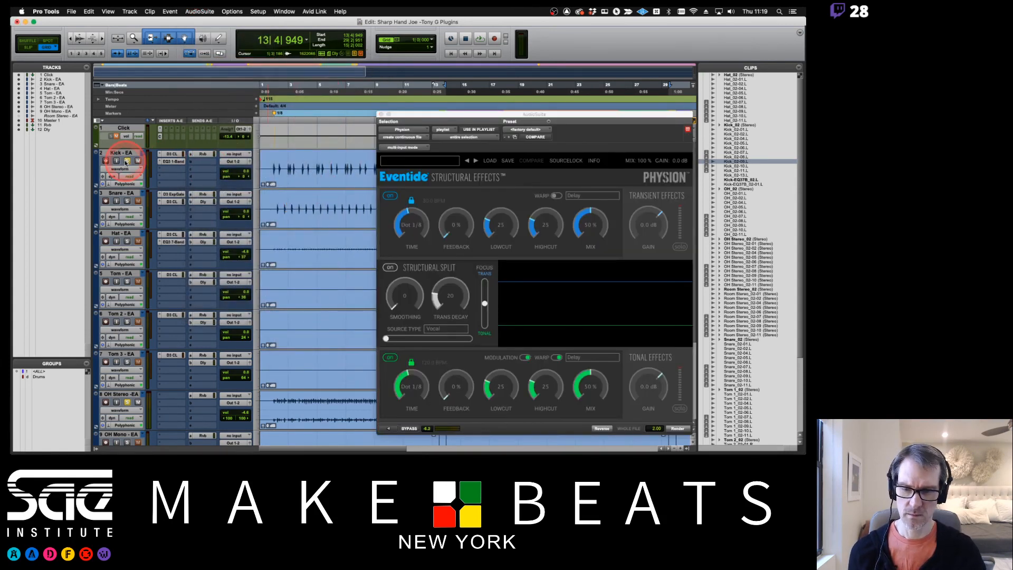
left_click(381, 115)
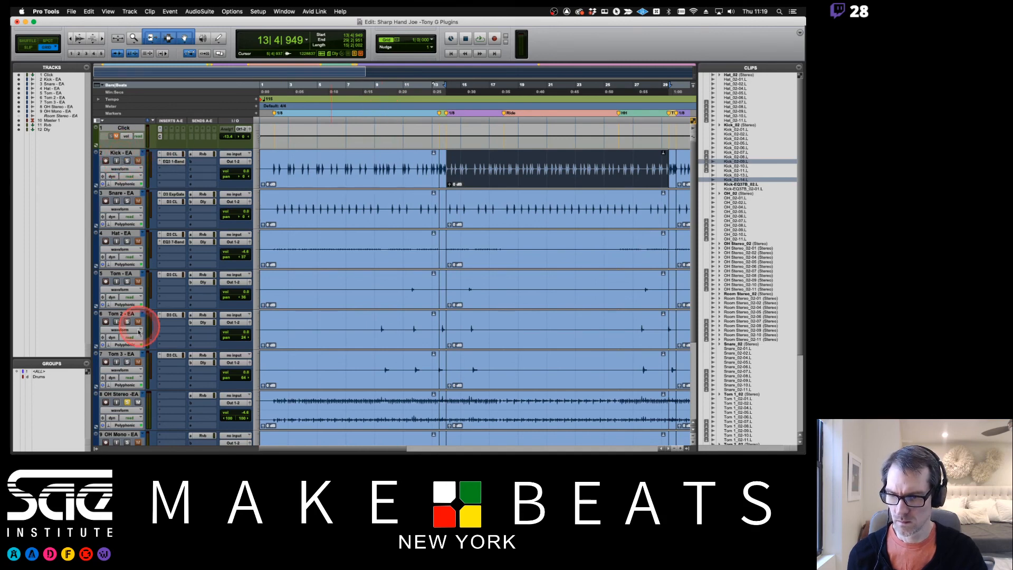
Separate the middle OH Stereo clip at bar 17 (17|1|000)
left_click(479, 421)
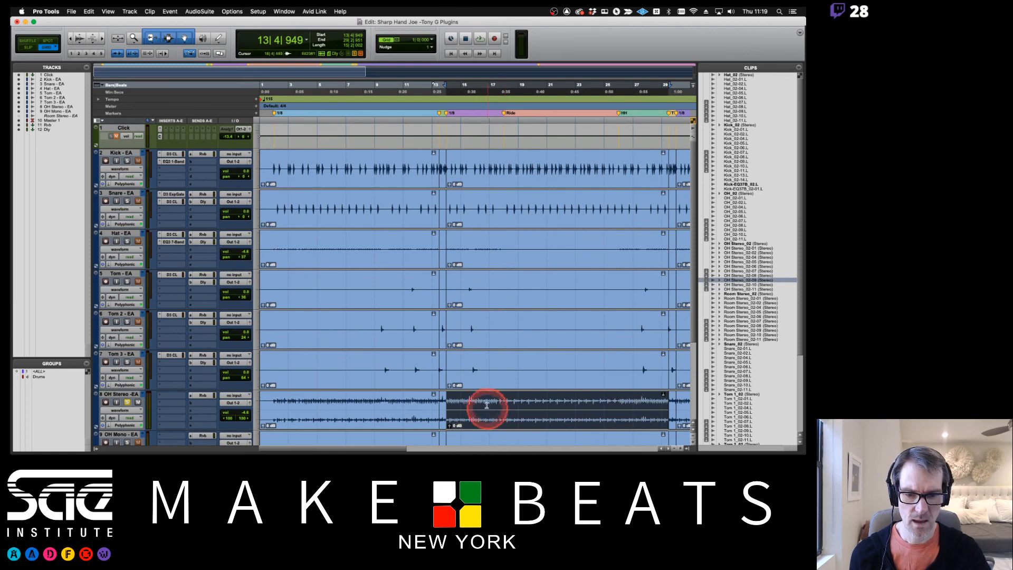
left_click(487, 400)
key("super+e")
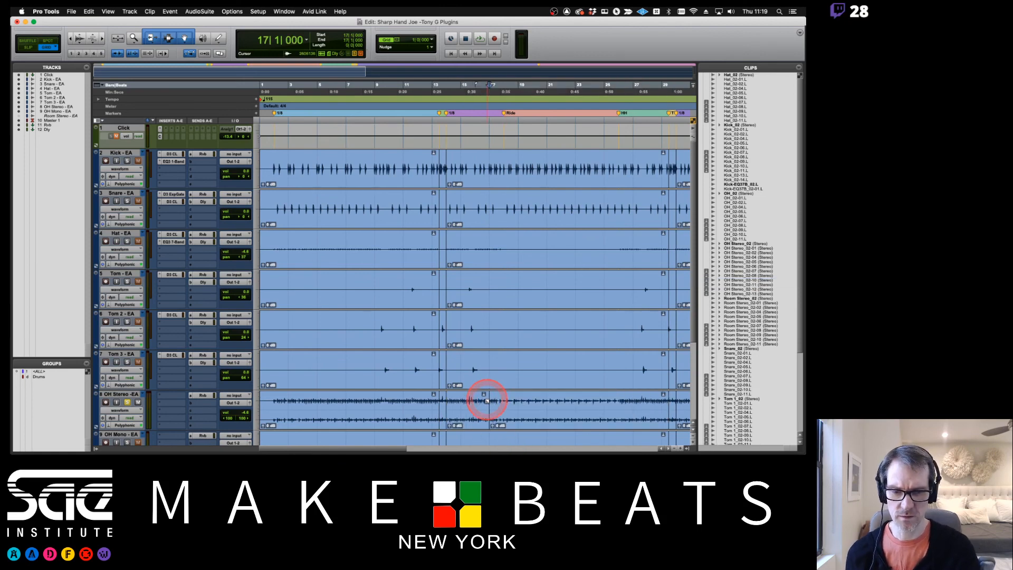
Select the short OH Stereo clip ending at bar 17 and open the AudioSuite version of Physion from the Modulation category
scroll(556, 319, "down", 5)
left_click(474, 304)
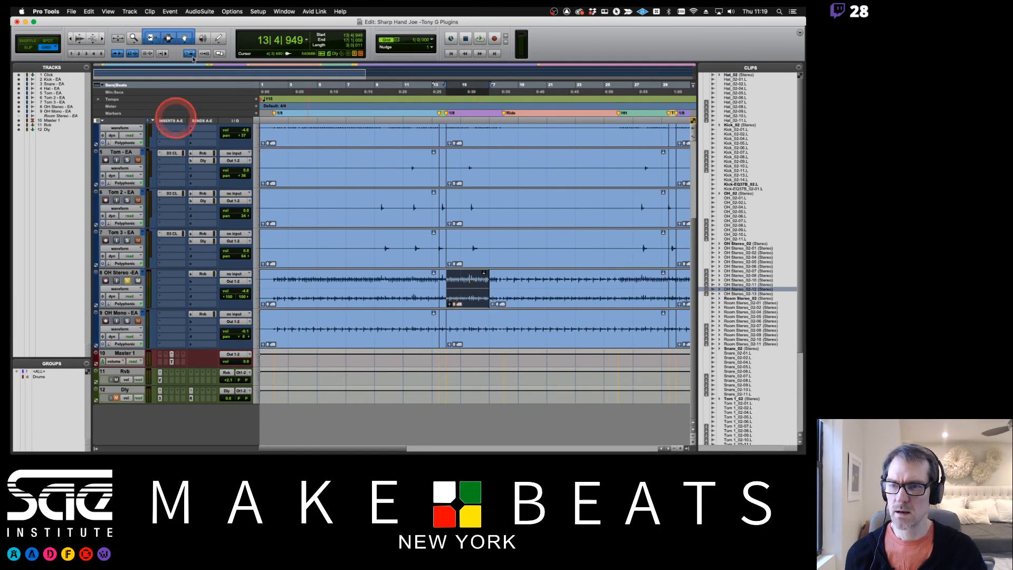
left_click(200, 11)
left_click(217, 54)
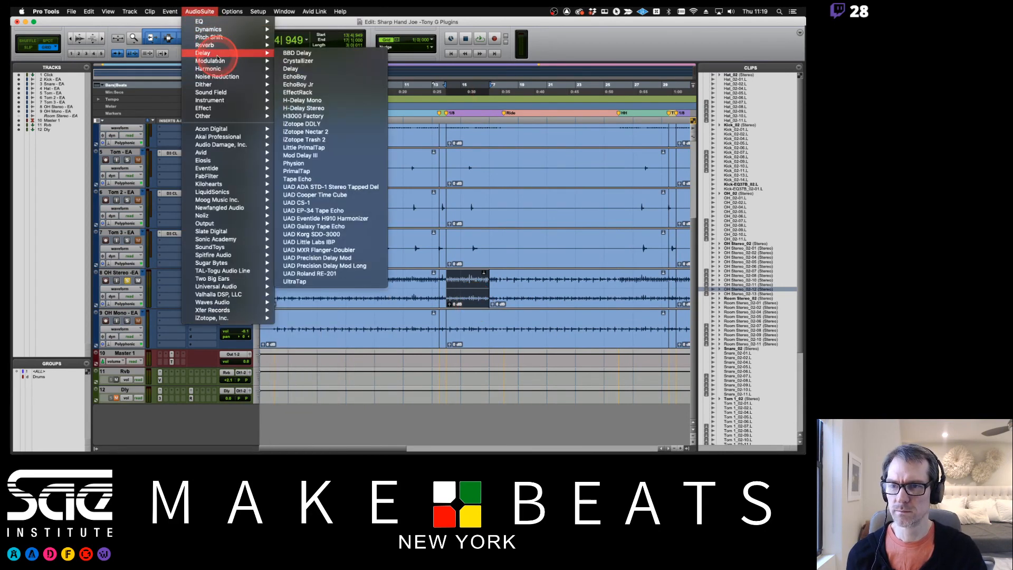
mouse_move(218, 61)
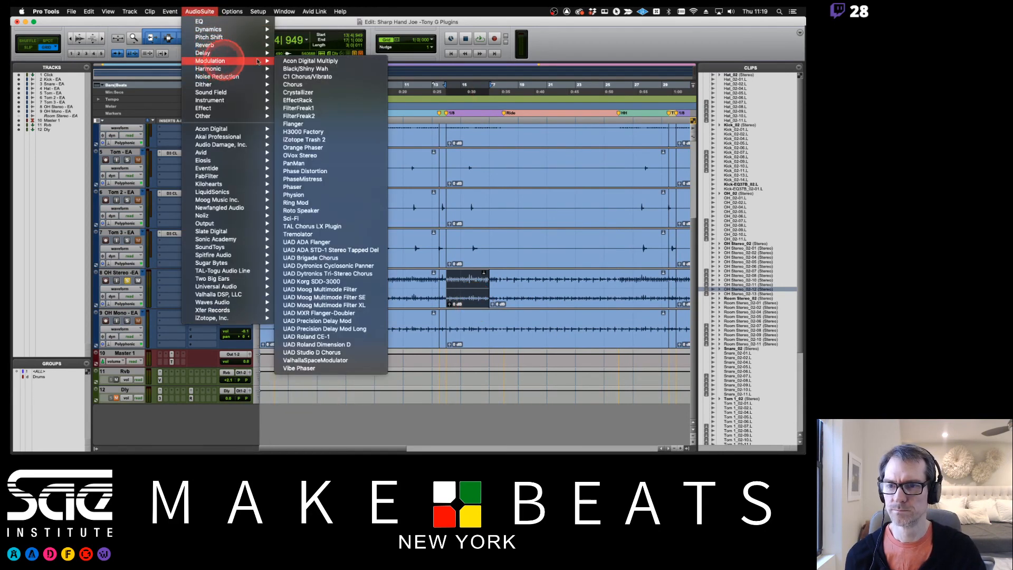
left_click(305, 196)
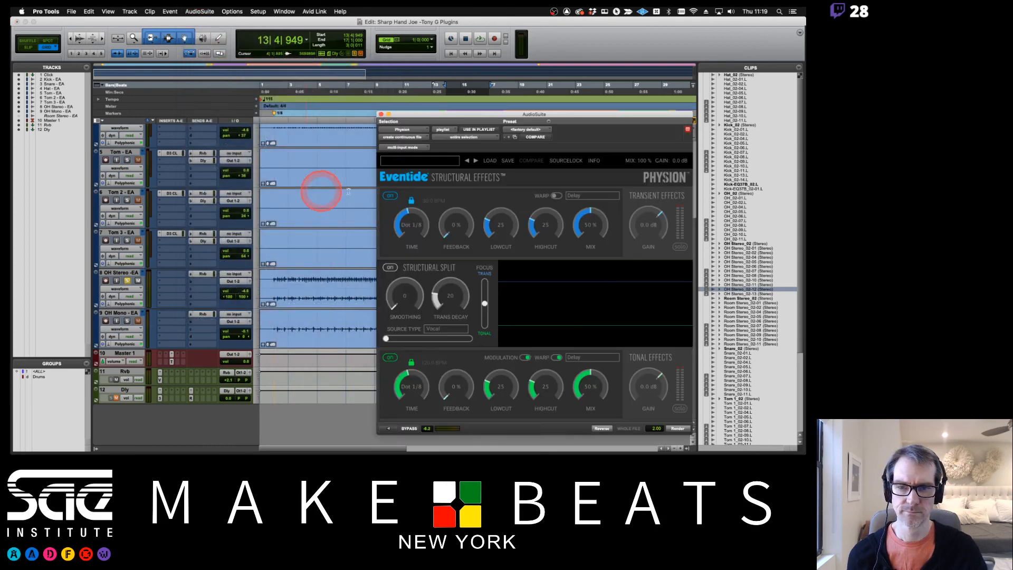
Start previewing Physion on the selected clip, then check the AudioSuite steps in the Preview notes and return to Pro Tools
left_click(389, 428)
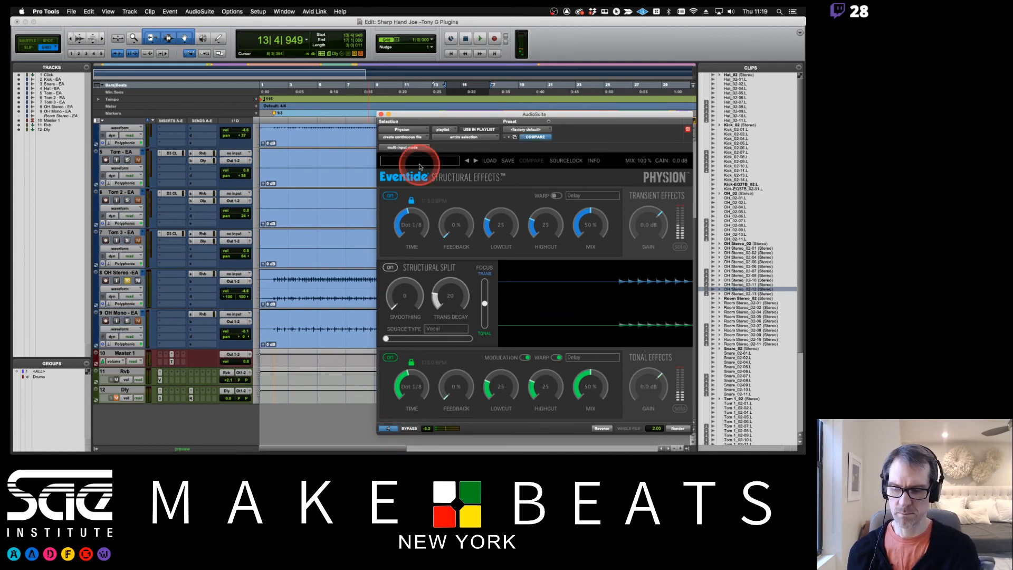
key("super+Tab")
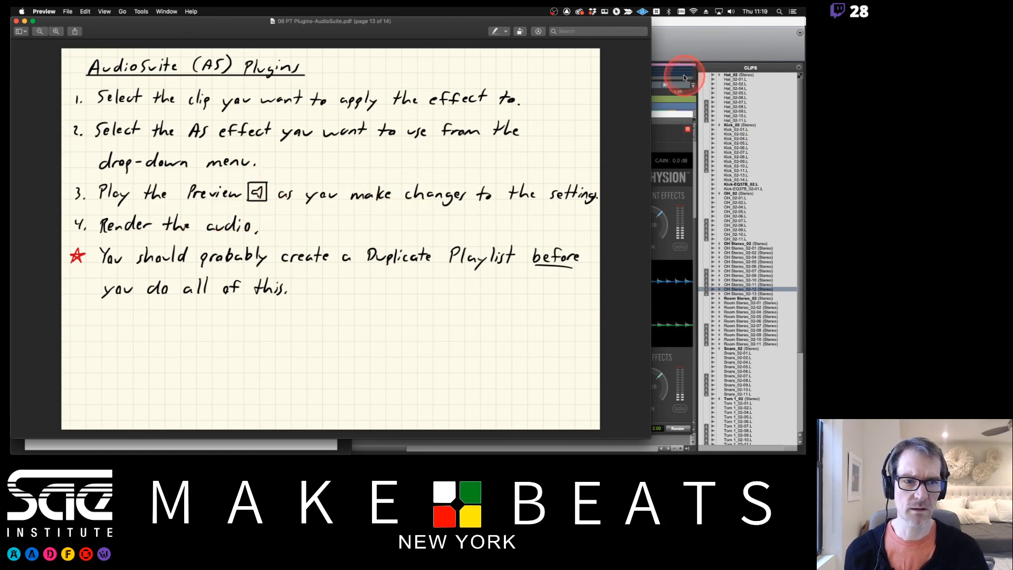
left_click(669, 130)
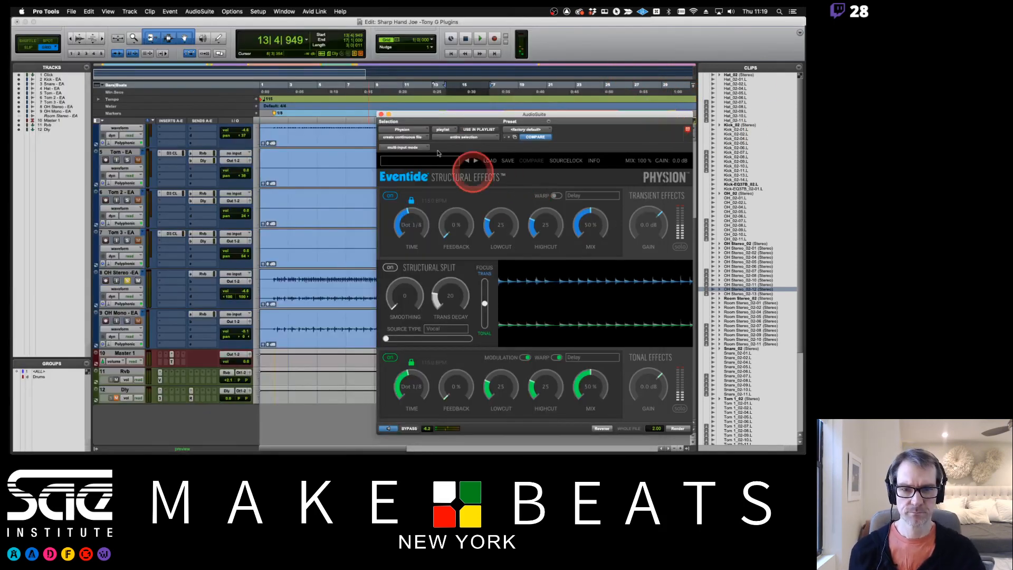
Audition the Drum Separater, Drum Sharpener and DrumRoom presets during the preview, moving the AudioSuite window up over the tracks
left_click(477, 161)
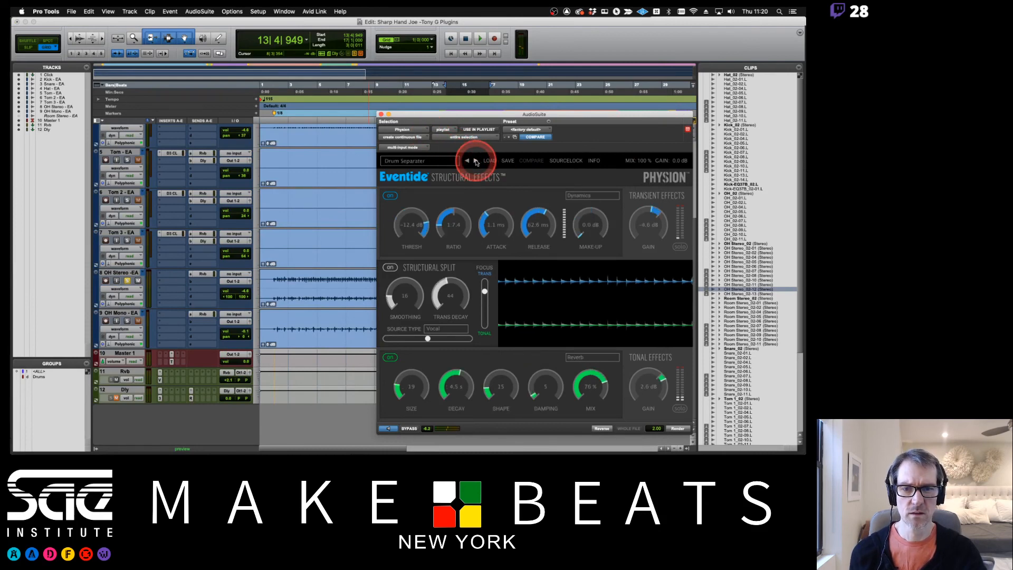
left_click(477, 161)
left_click_drag(477, 115, 360, 68)
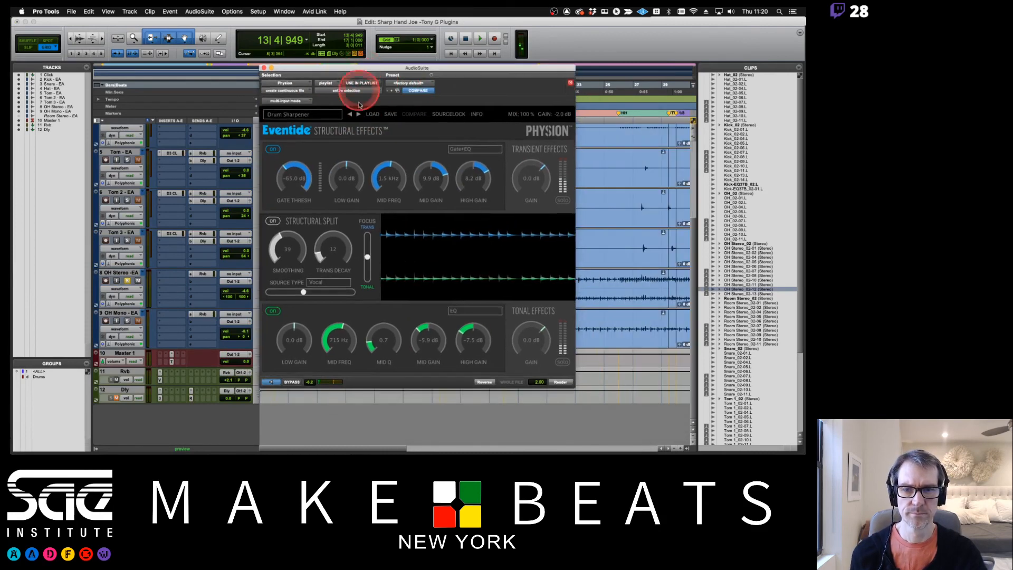
left_click(358, 114)
left_click(358, 114)
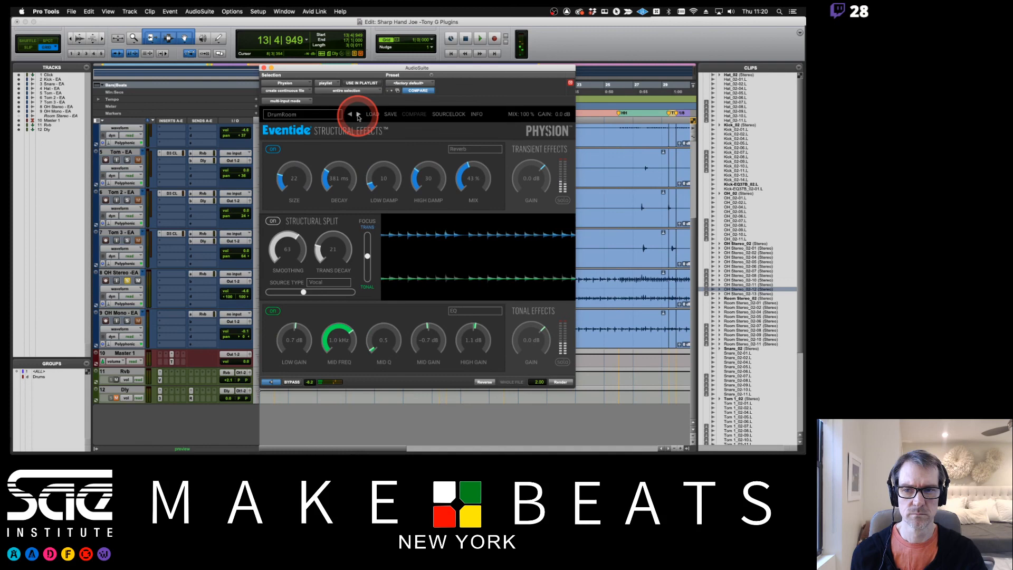
Load the artist preset Automate the Solo Swaps in Physion, and advance to the Blackholish preset
left_click(312, 114)
mouse_move(356, 134)
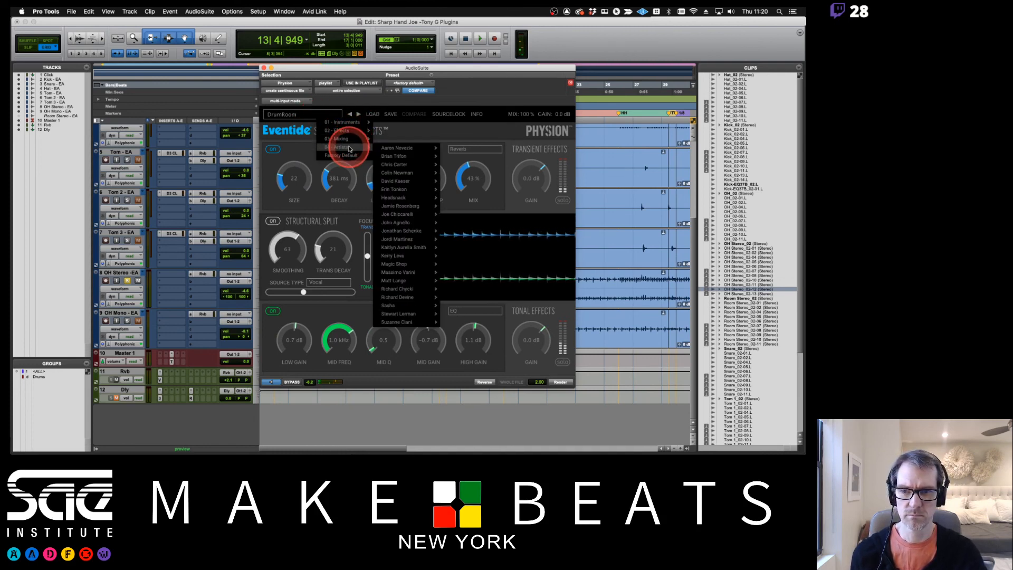
mouse_move(408, 190)
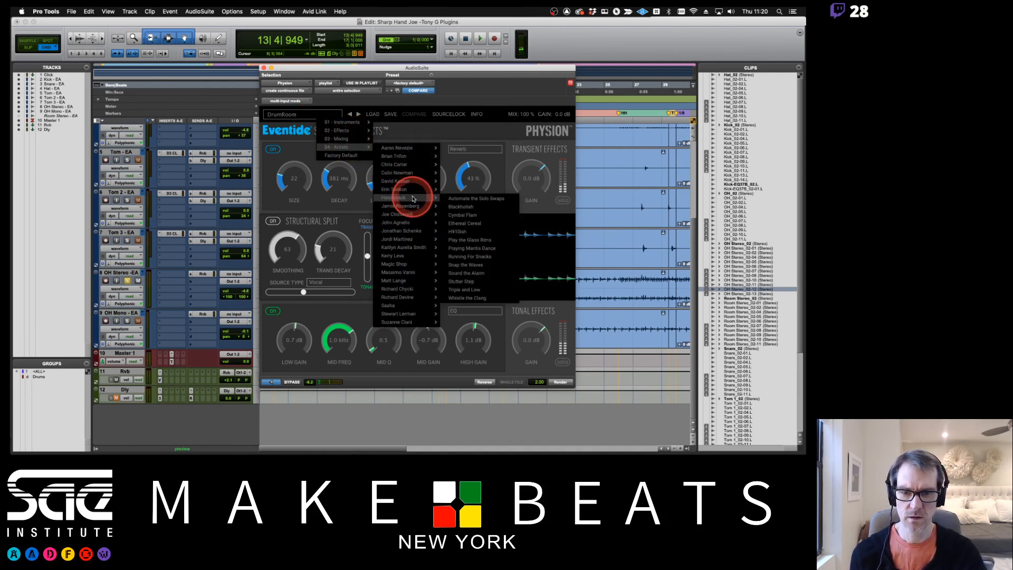
left_click(475, 204)
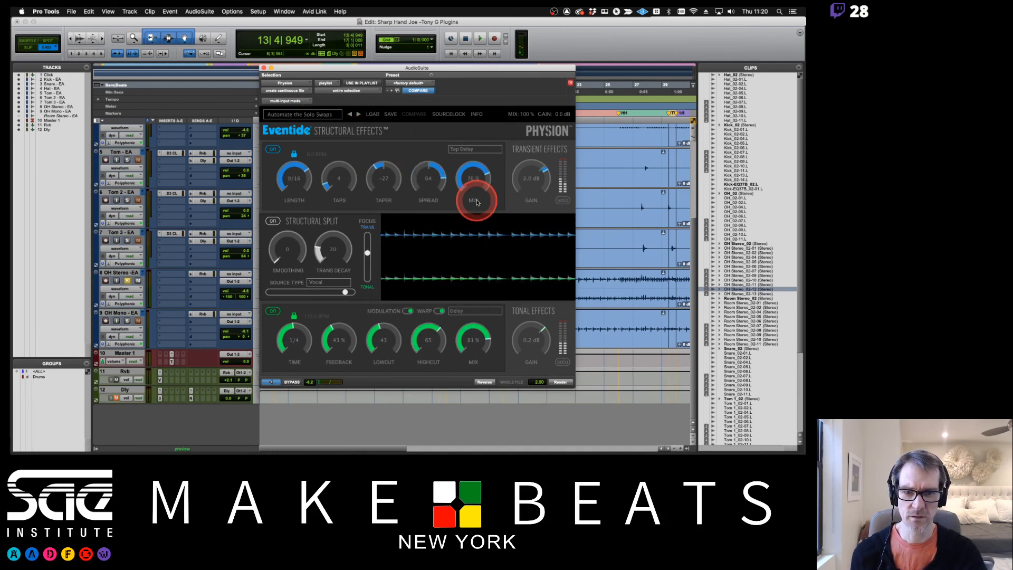
left_click(358, 115)
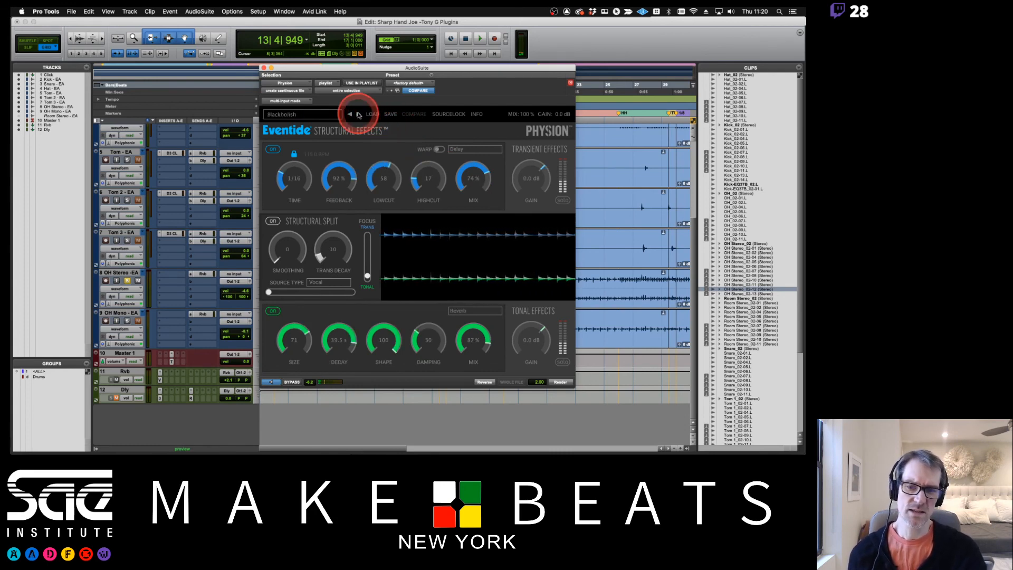
Render the Blackholish effect onto the selected OH Stereo clip and close the AudioSuite window
left_click(562, 383)
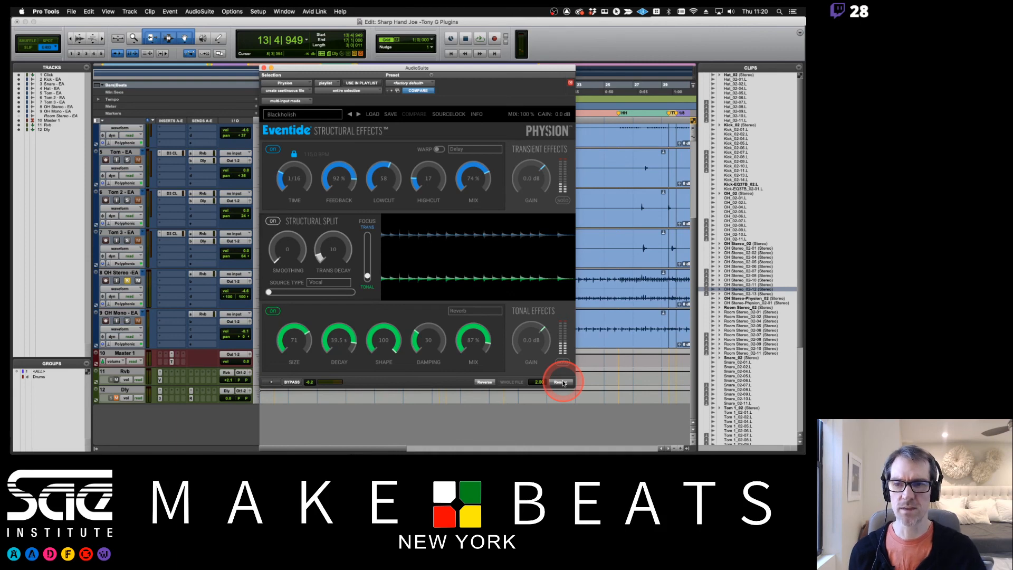
left_click(265, 67)
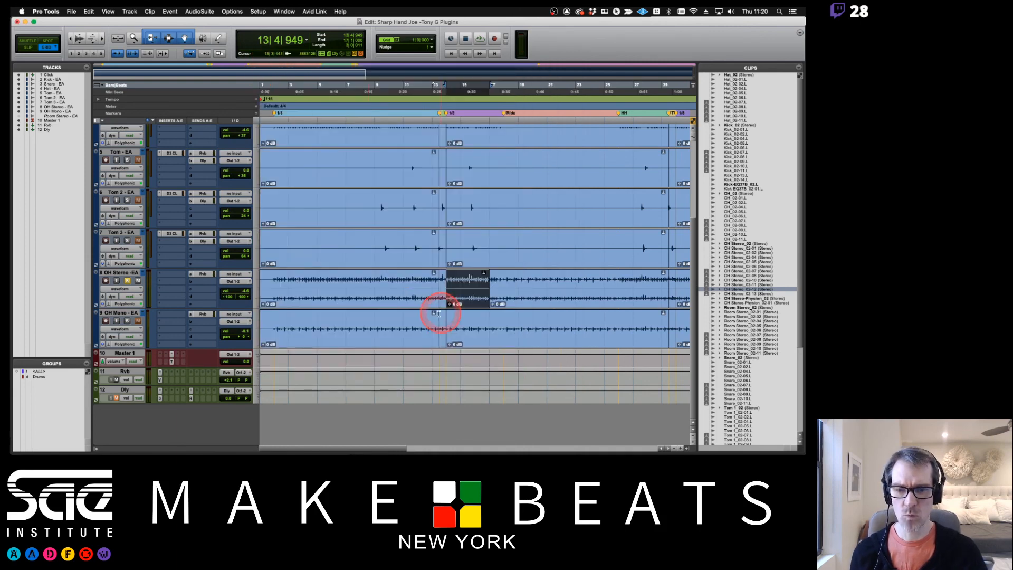
Play back the OH Stereo track from bar 13 across the selected clip and stop playback
left_click(424, 280)
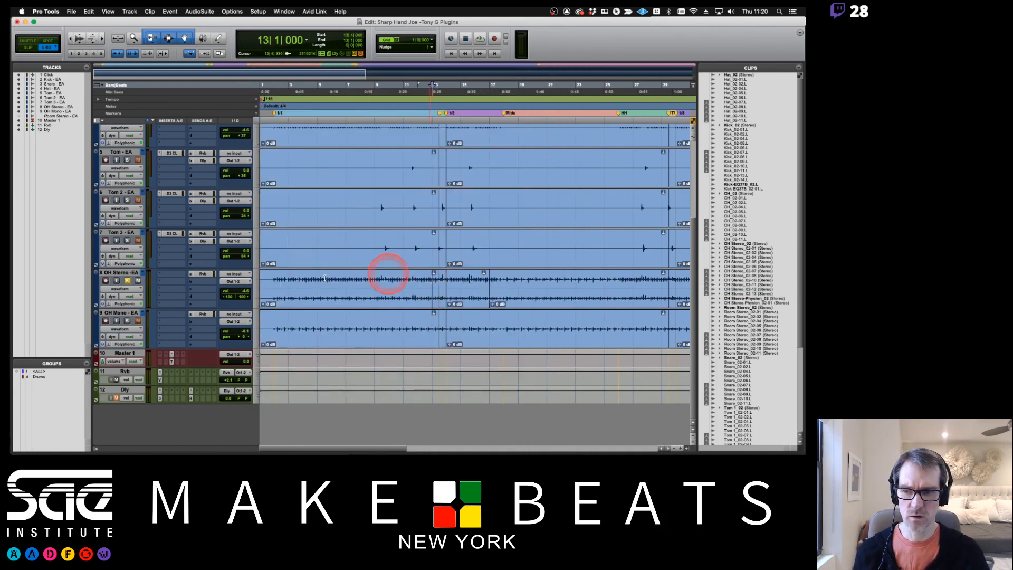
left_click(162, 286)
key("space")
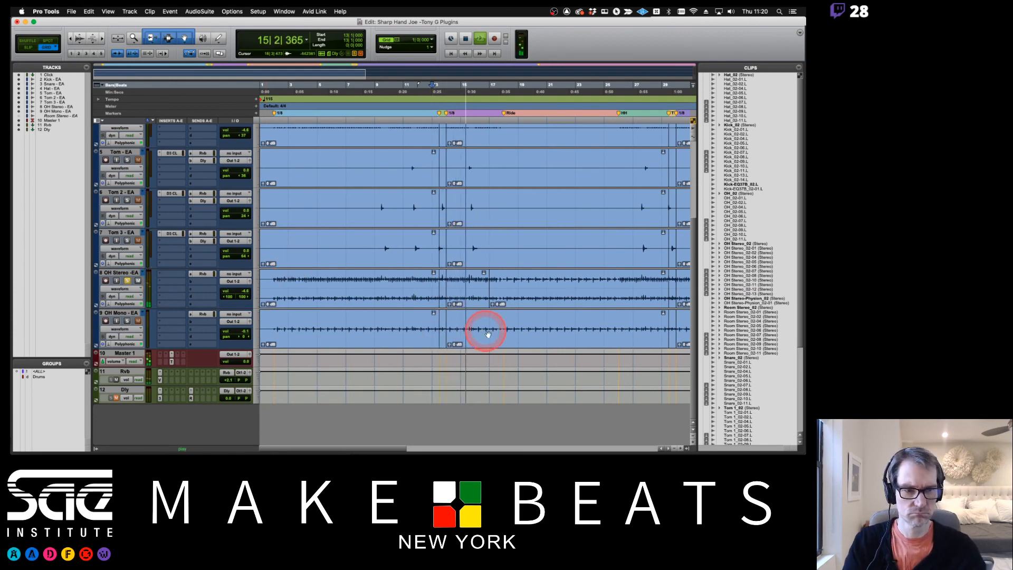
key("space")
Place the rendered OH Stereo-Physion_02-01 clip over the selected OH Stereo clip at bar 14 and audition it from bar 11
left_click(462, 302)
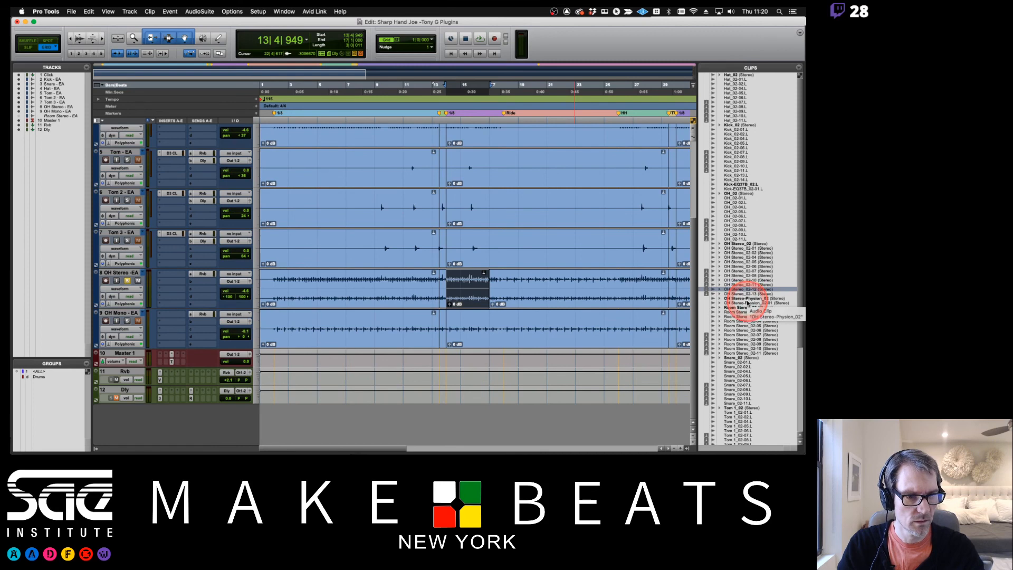
left_click_drag(747, 303, 446, 289)
left_click(403, 280)
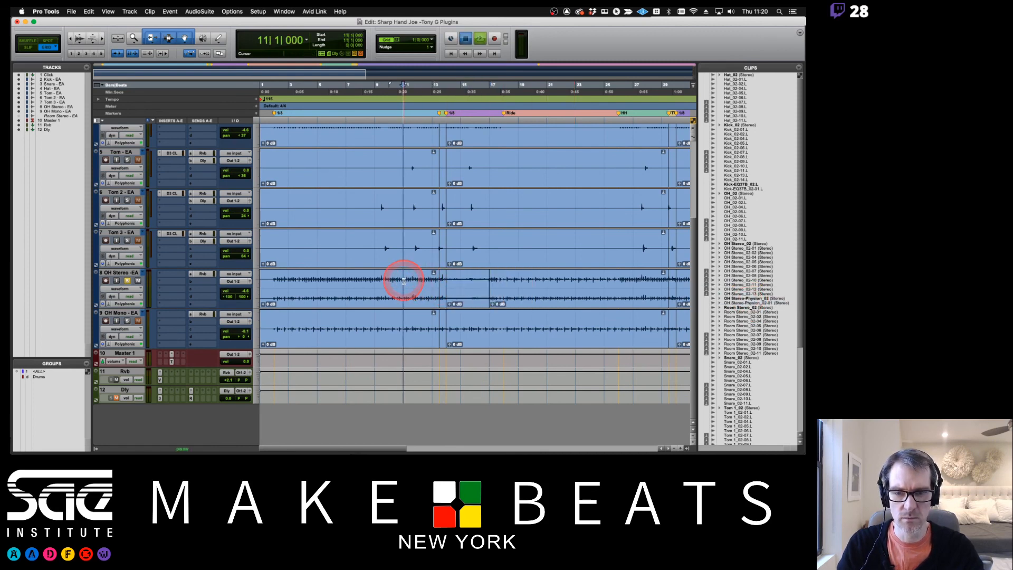
key("space")
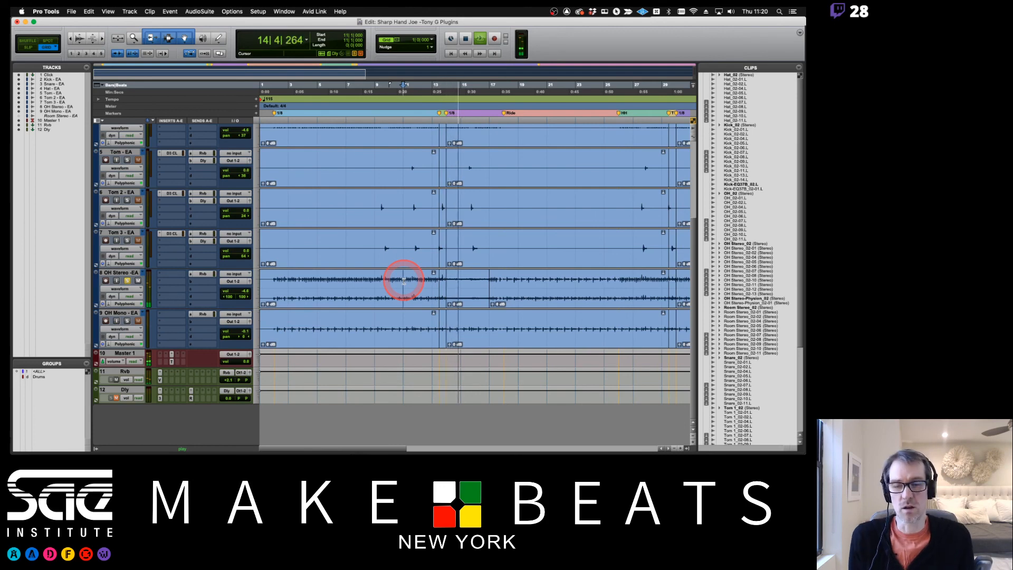
key("space")
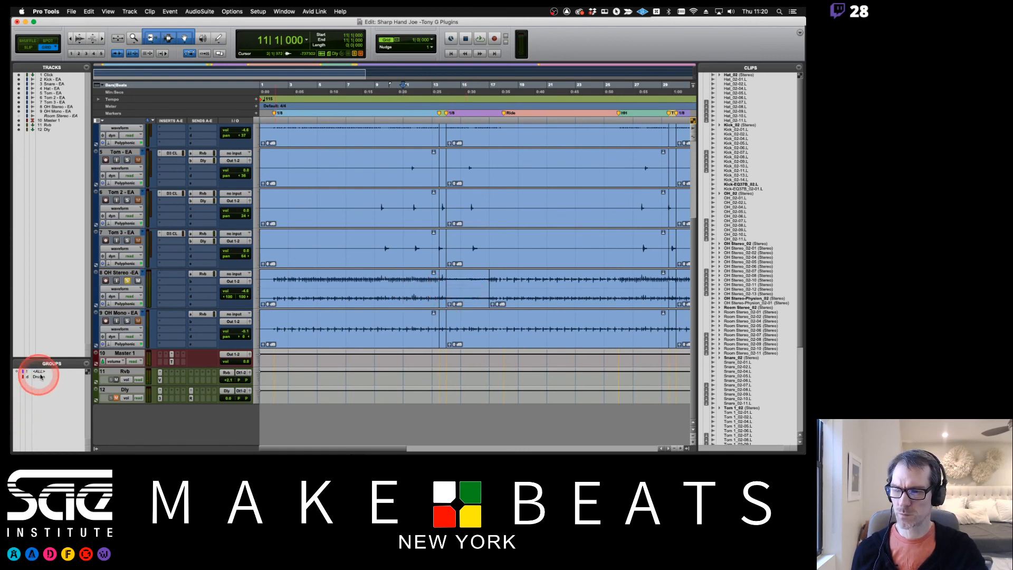
Check the duplicate playlist advice in the Preview notes, return to Pro Tools and undo the Physion clip placement
left_click(476, 299)
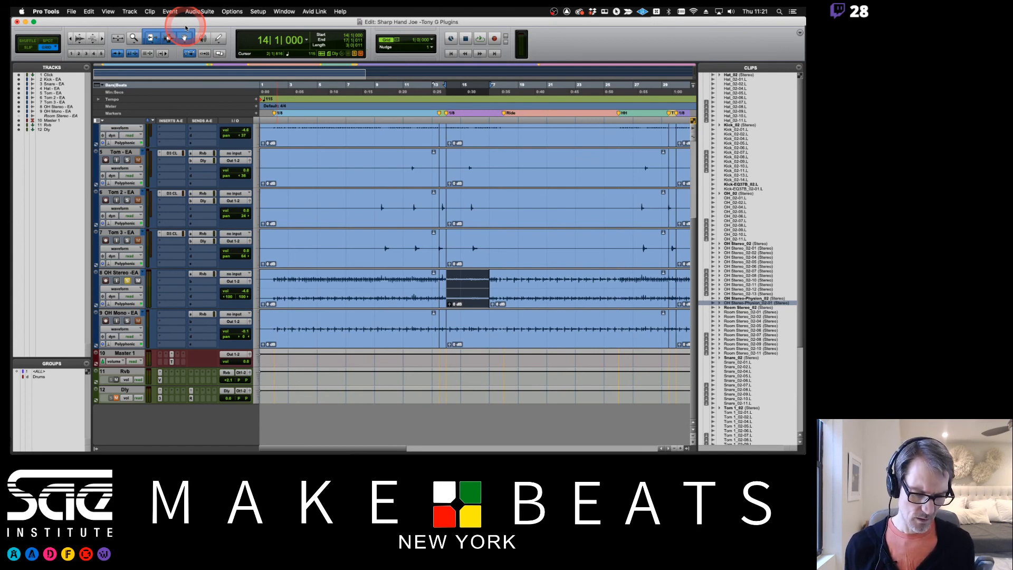
key("super+Tab")
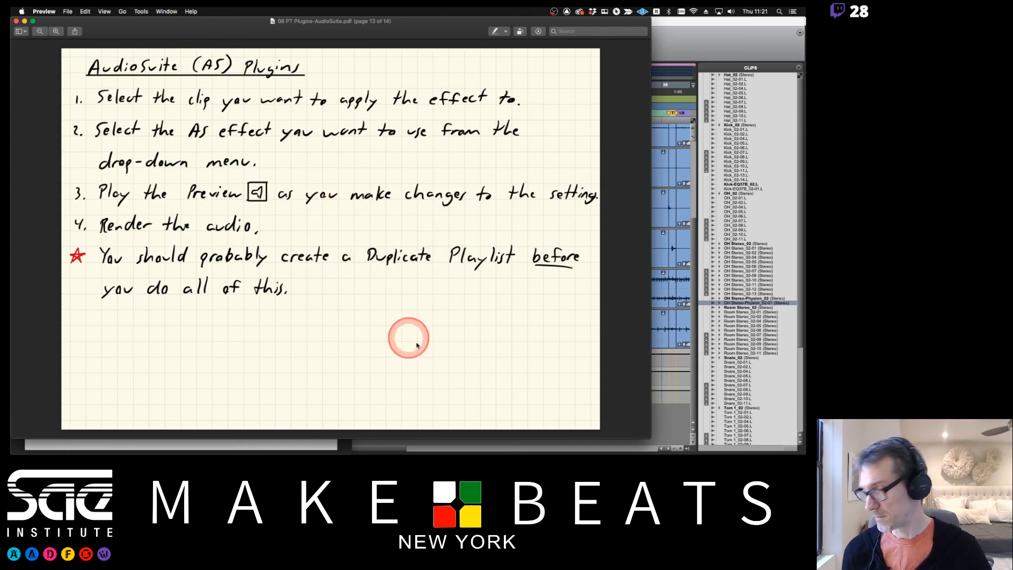
left_click(663, 42)
key("super+z")
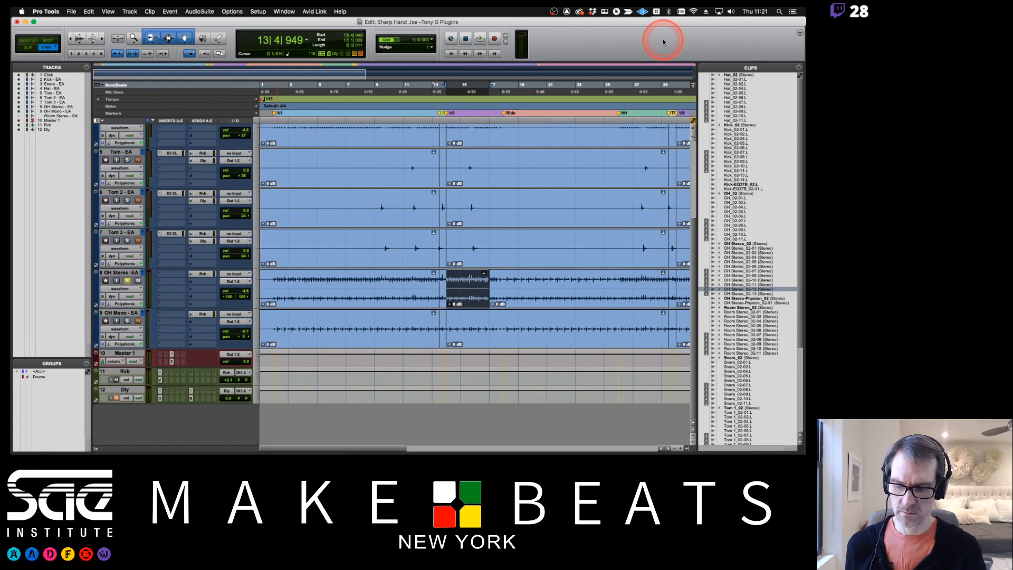
Consult the Useful AudioSuite Plugins page of the notes in Preview and return to Pro Tools
key("super+Tab")
key("Down")
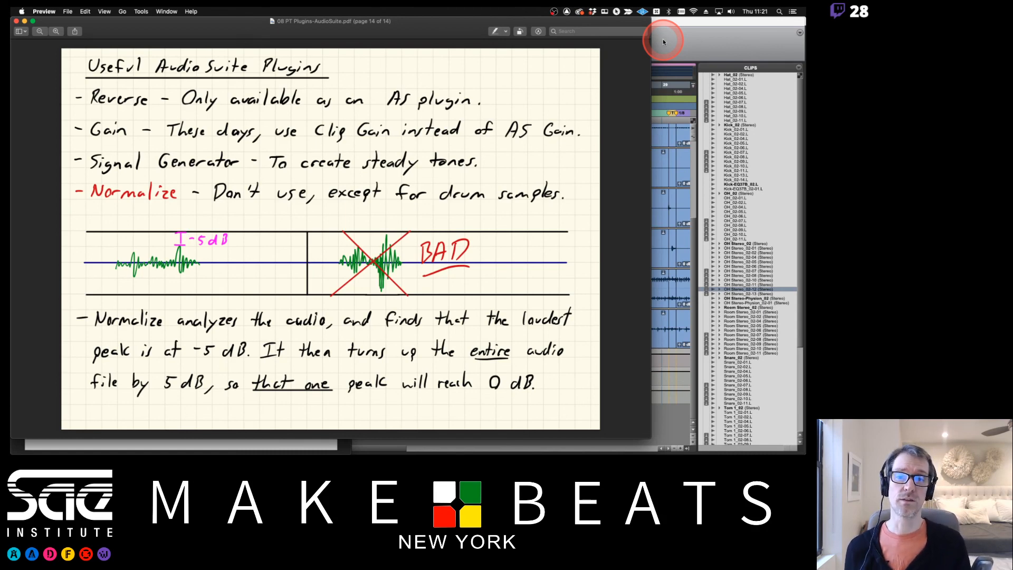
left_click(663, 42)
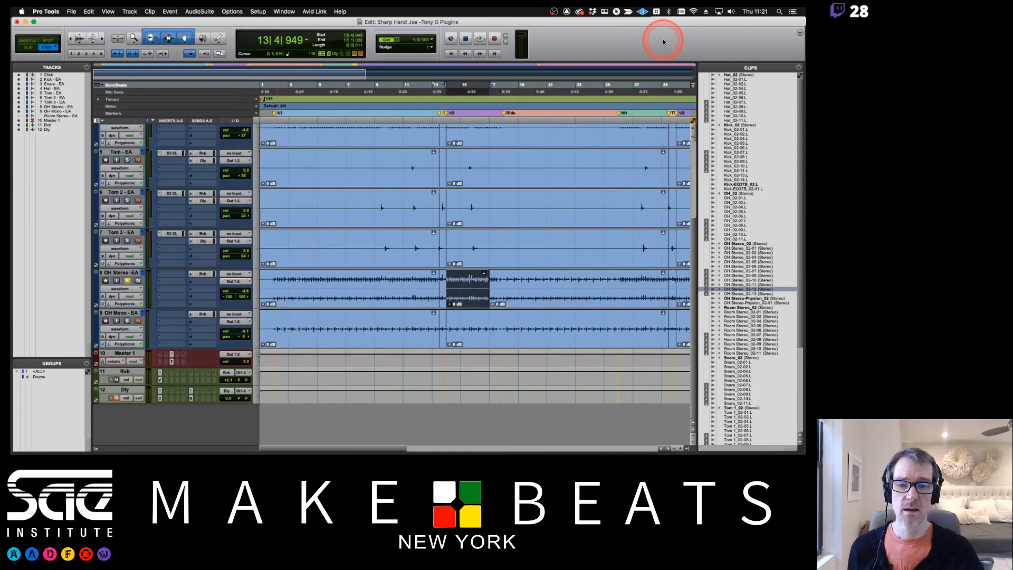
Duplicate the OH Stereo track's playlist and name the copy OH Stereo - Rvs
left_click(140, 271)
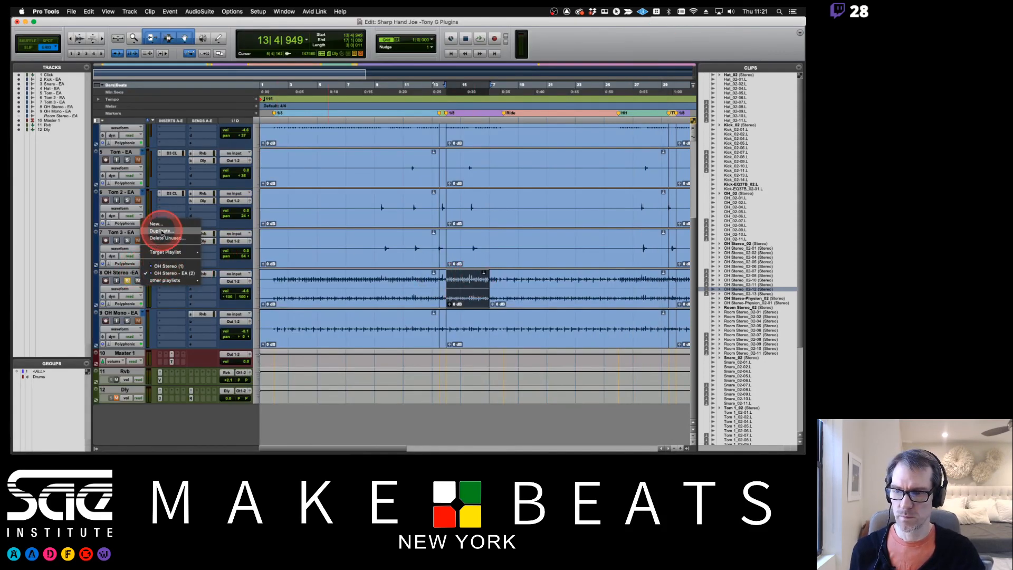
left_click(161, 231)
key("Right")
key("BackSpace")
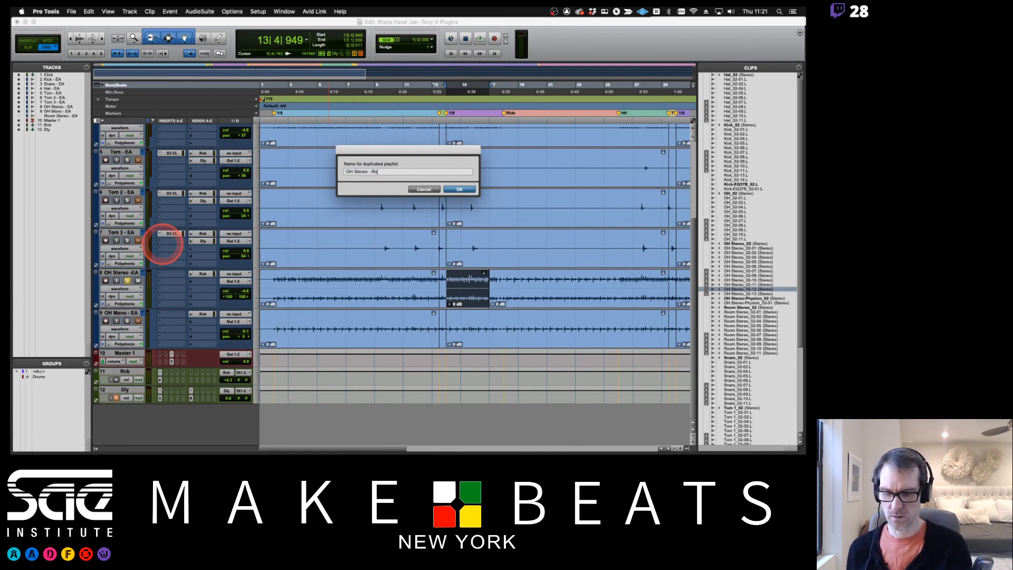
type("Rvs")
key("Return")
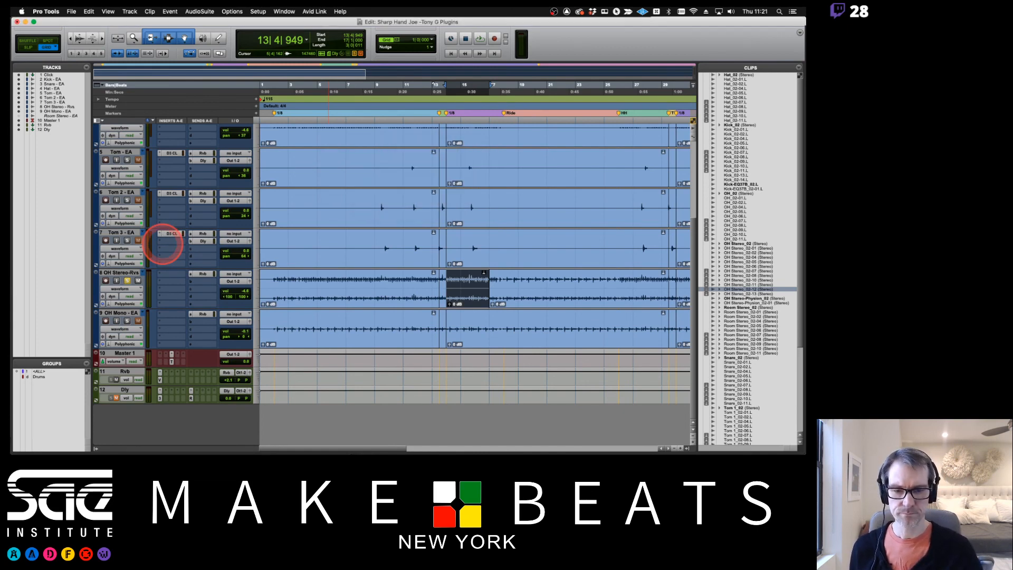
Render the selected OH Stereo clip with AudioSuite Reverse and place the reversed clip at bar 14 on the OH Stereo track
left_click(198, 11)
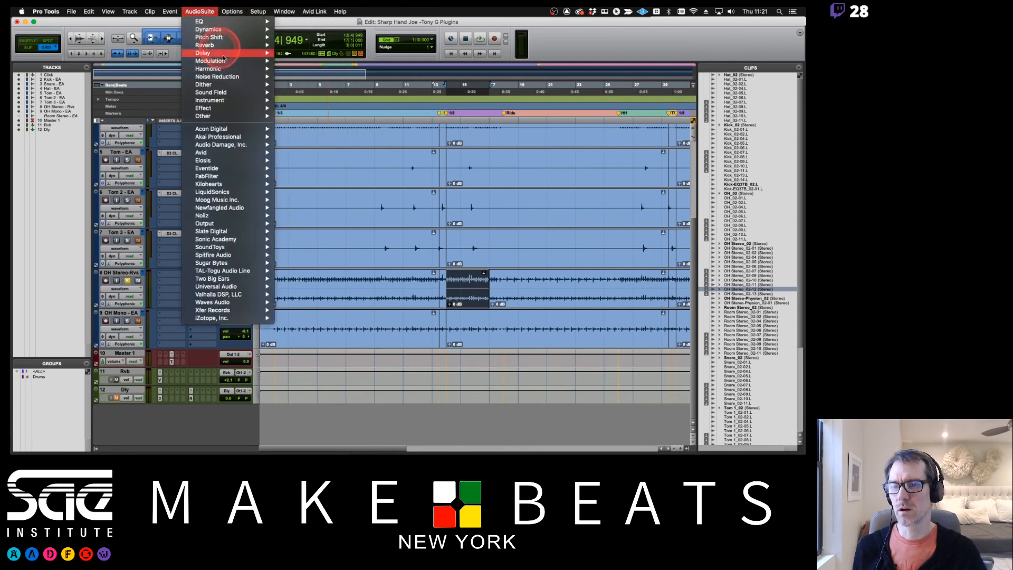
mouse_move(237, 116)
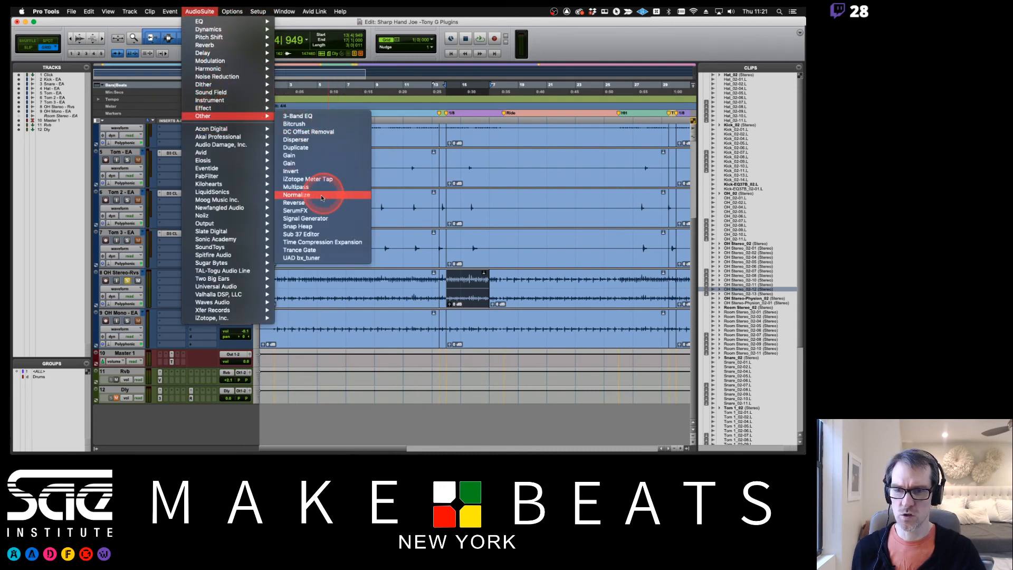
left_click(301, 202)
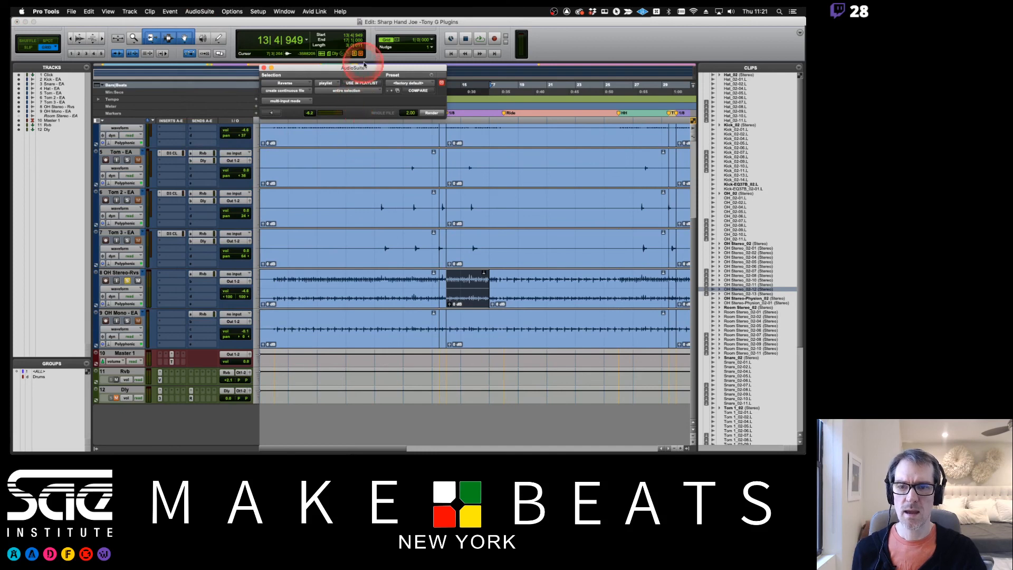
left_click_drag(369, 67, 640, 16)
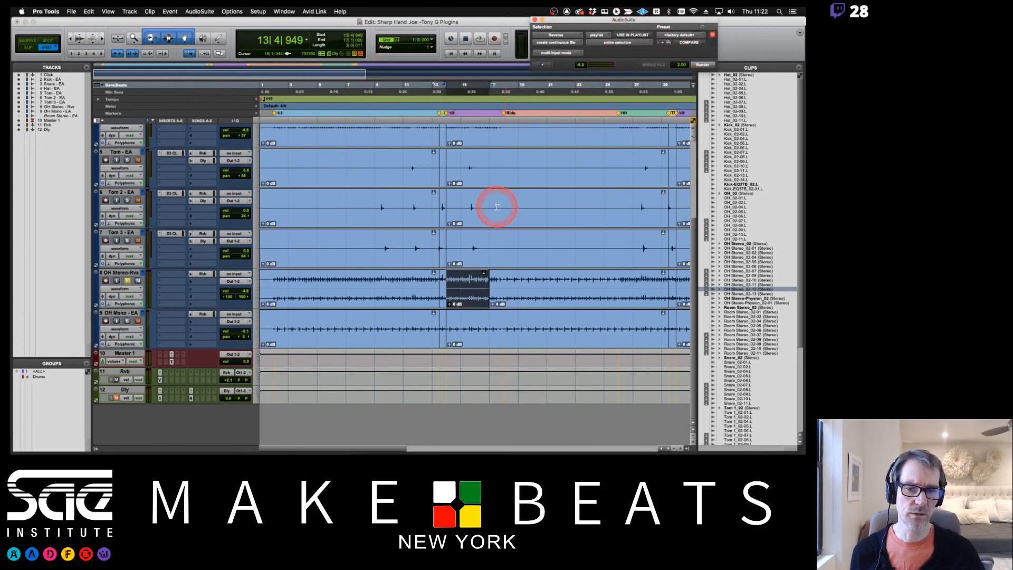
left_click(703, 66)
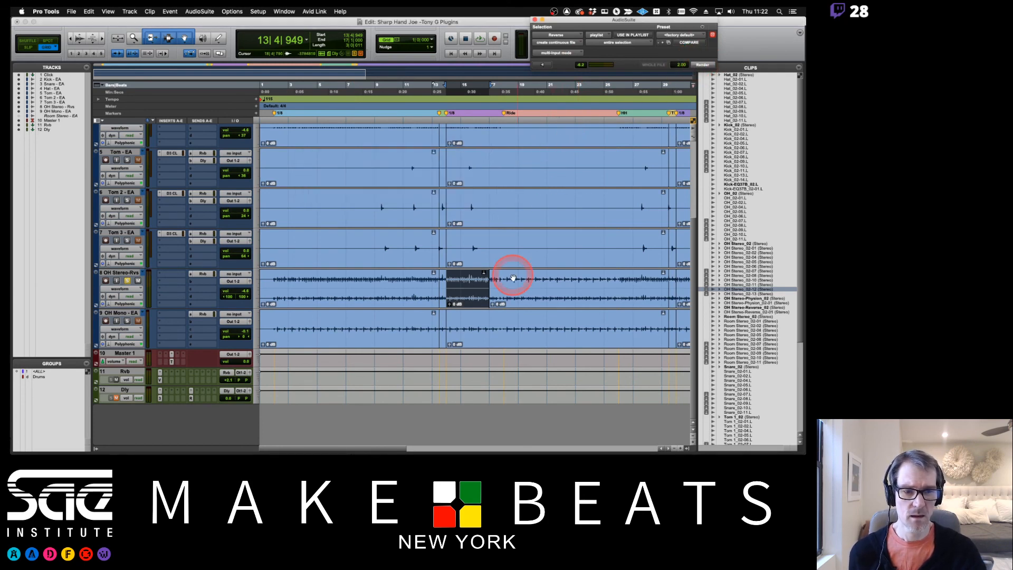
left_click_drag(745, 312, 447, 290)
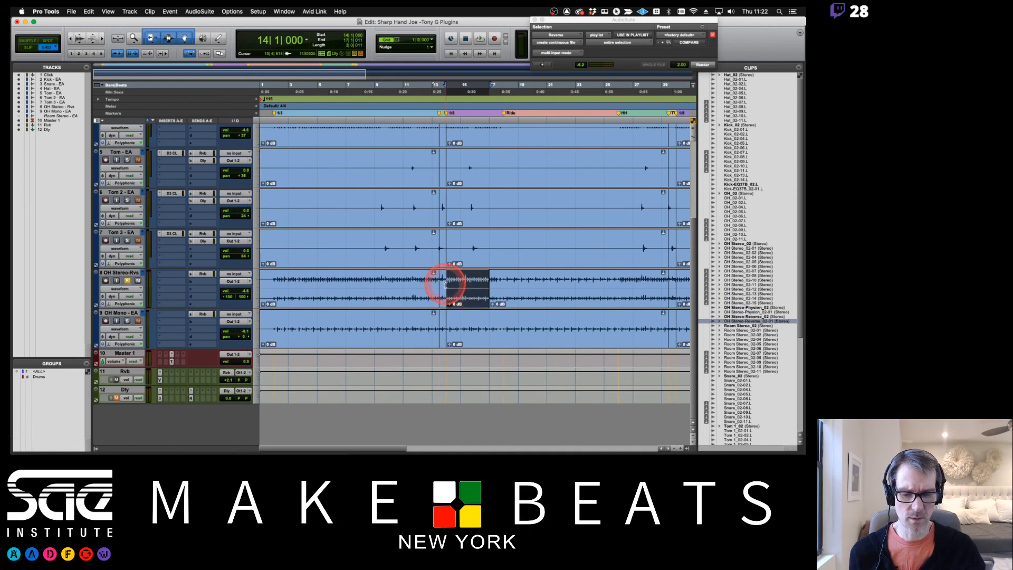
Audition the reversed OH Stereo clip on its own, and again with a lead-in from bar 13
key("space")
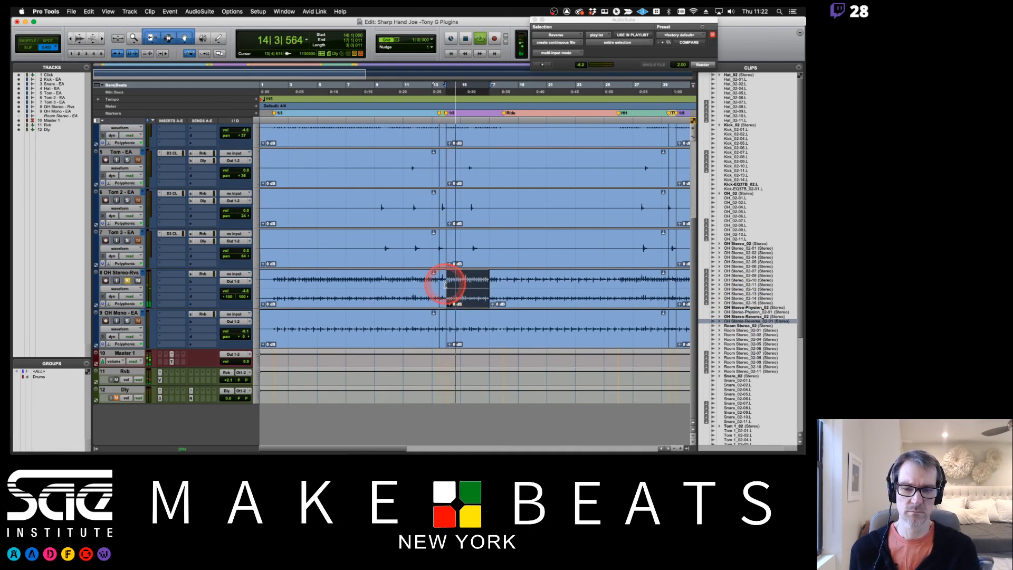
key("space")
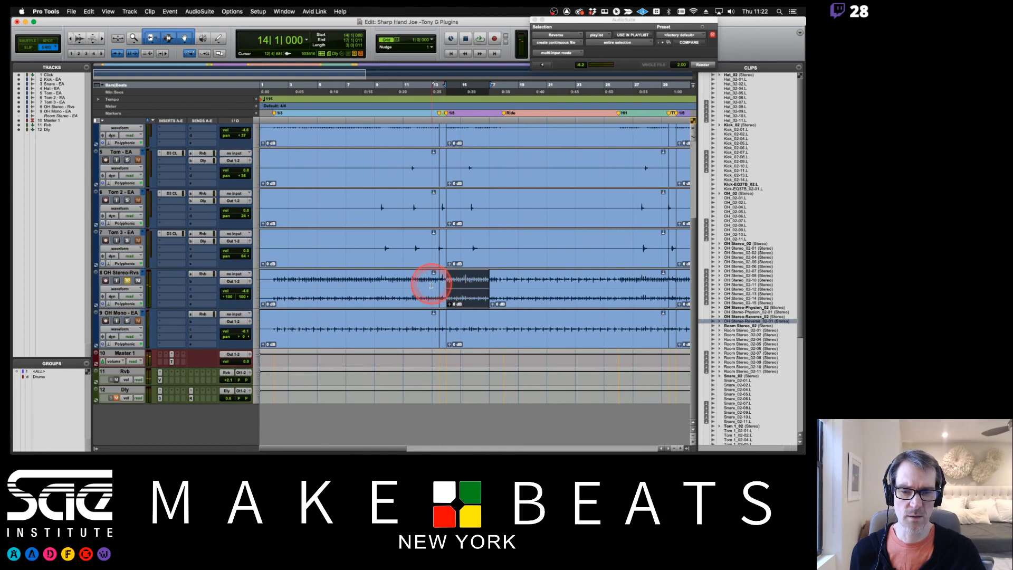
left_click(432, 285)
key("space")
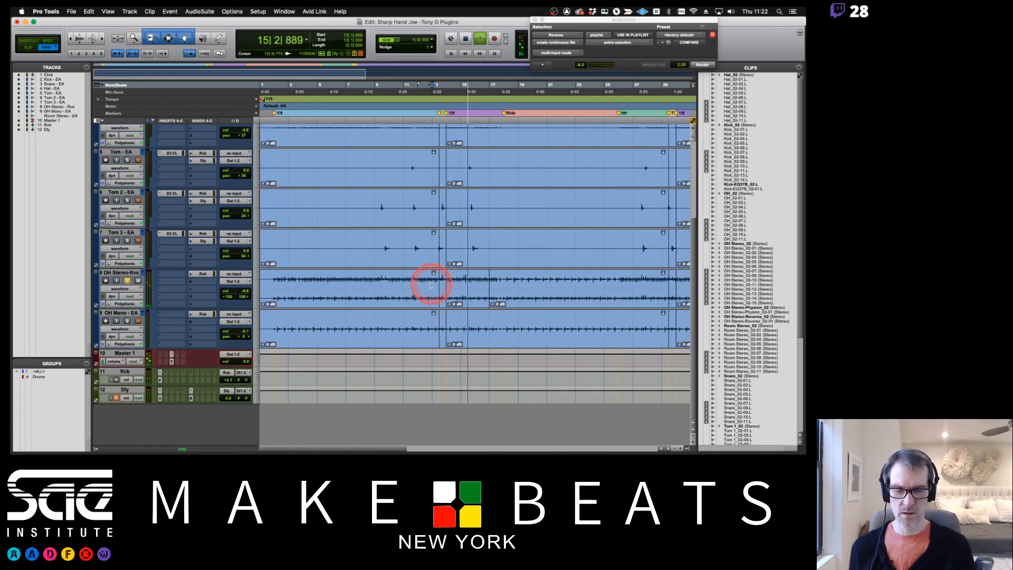
key("space")
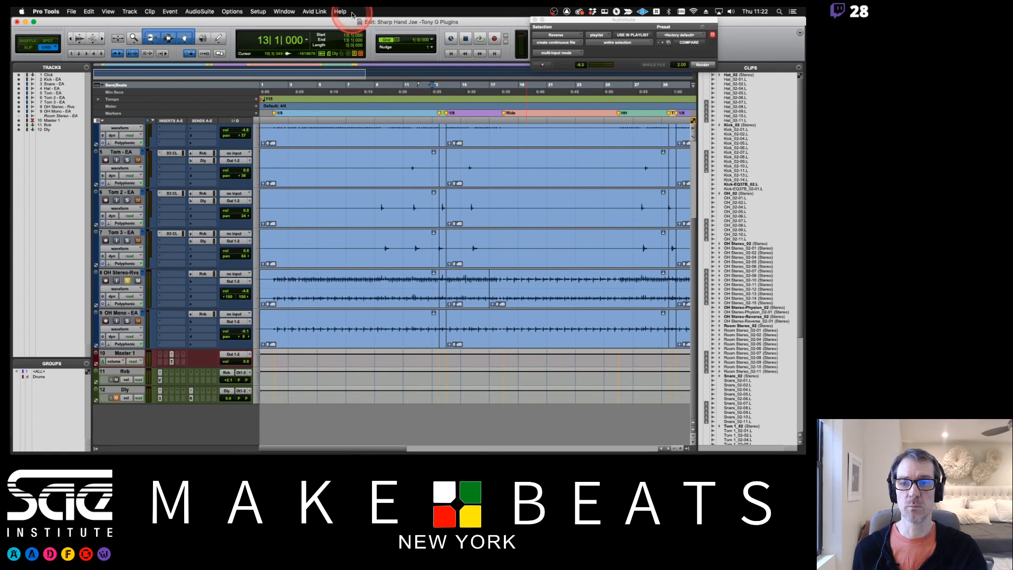
Review the Reverse, Gain and Normalize entries in the Preview notes and return to Pro Tools
key("super+Tab")
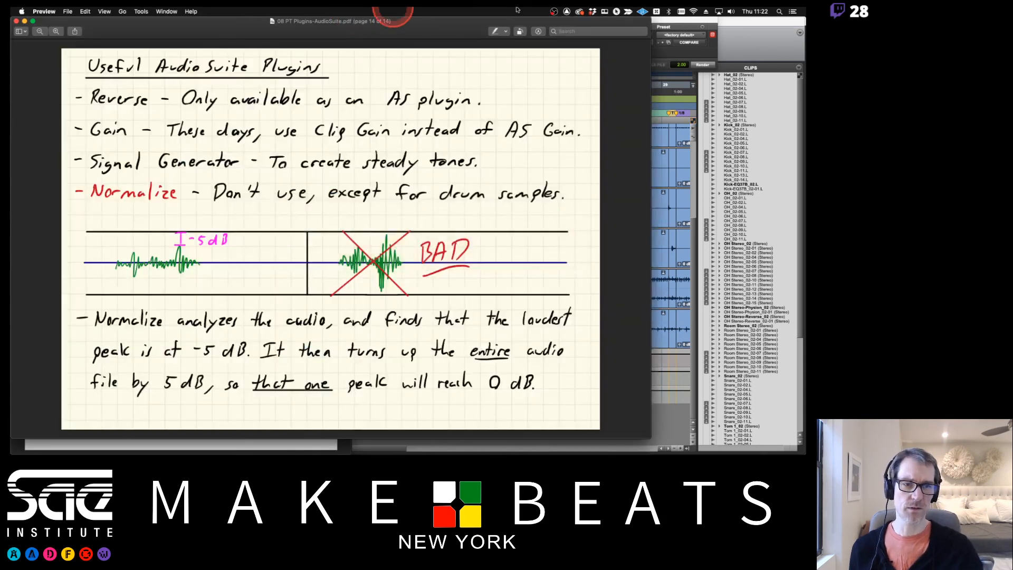
left_click(782, 32)
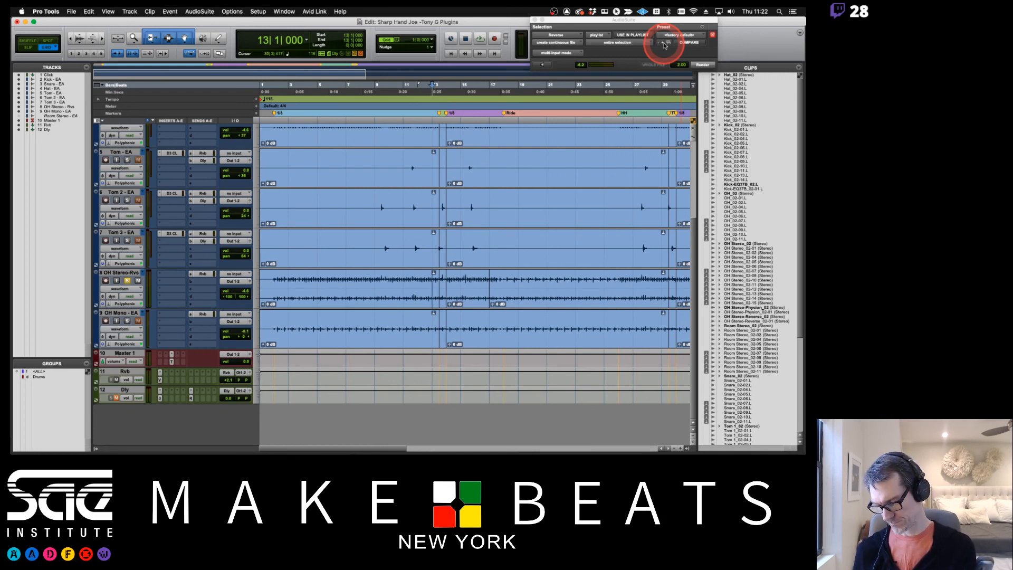
key("ctrl+Up")
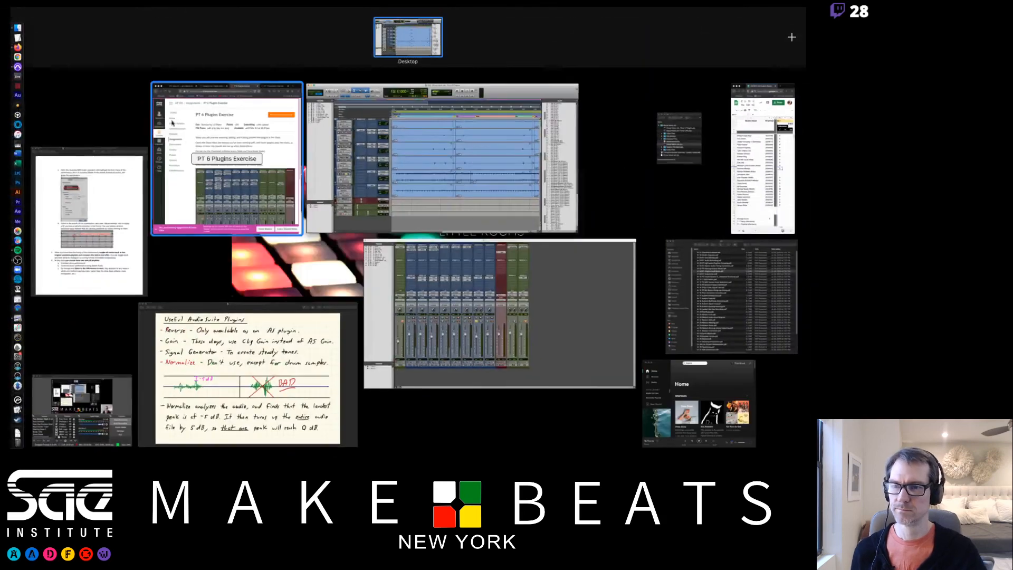
left_click(197, 353)
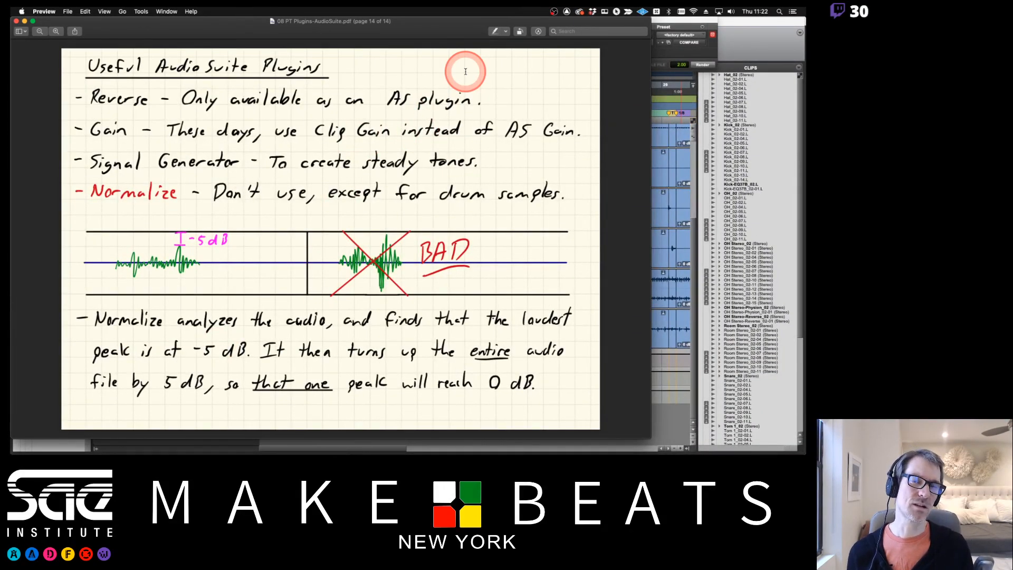
left_click(753, 38)
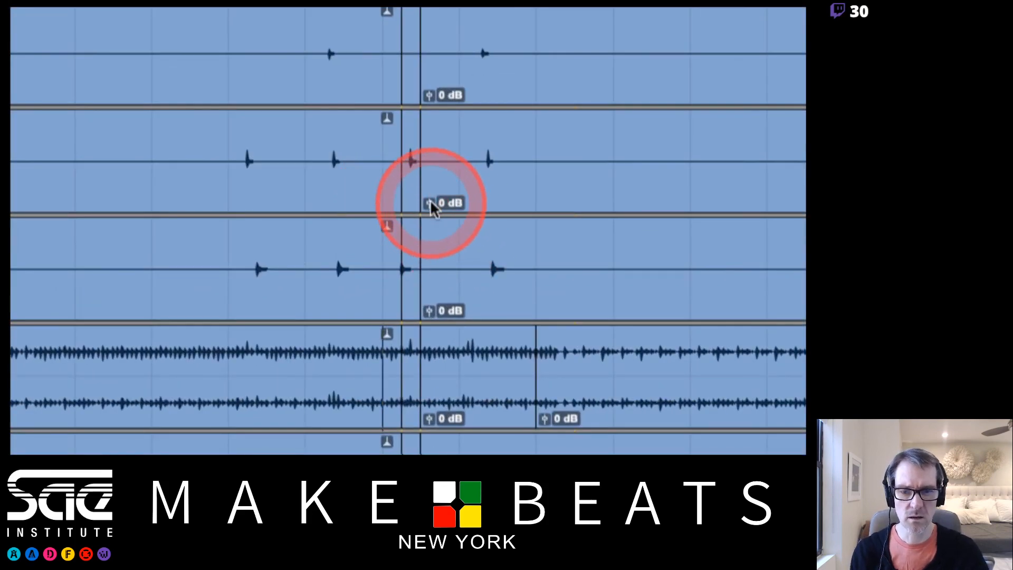
Raise the clip gain of the Tom 2 clip at bar 14 to +0.9 dB
left_click(451, 224)
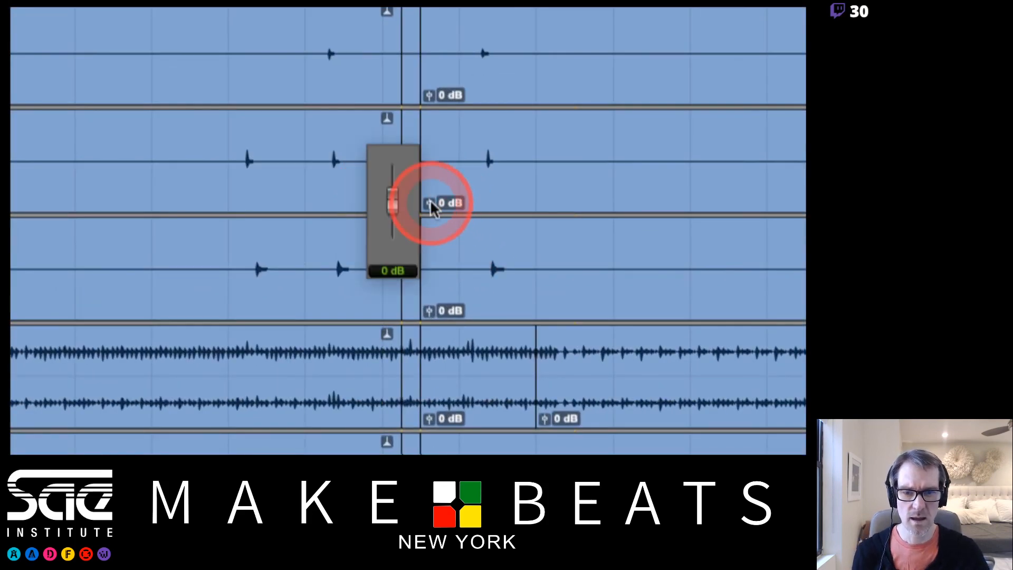
mouse_move(430, 202)
left_mouse_down()
mouse_move(434, 190)
mouse_move(435, 213)
mouse_move(428, 195)
mouse_move(425, 205)
left_mouse_up()
left_click(430, 206)
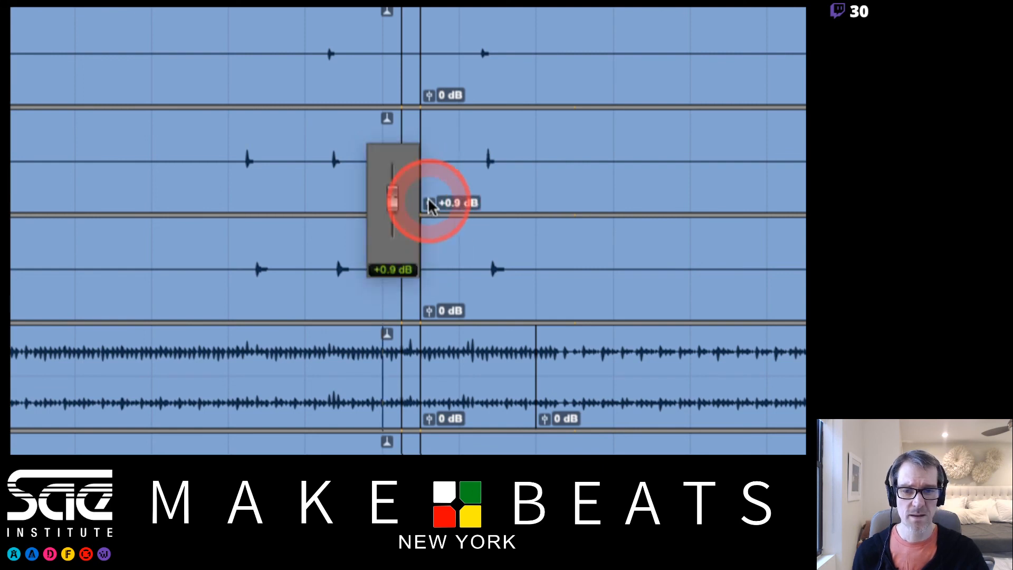
left_click(430, 204, "alt")
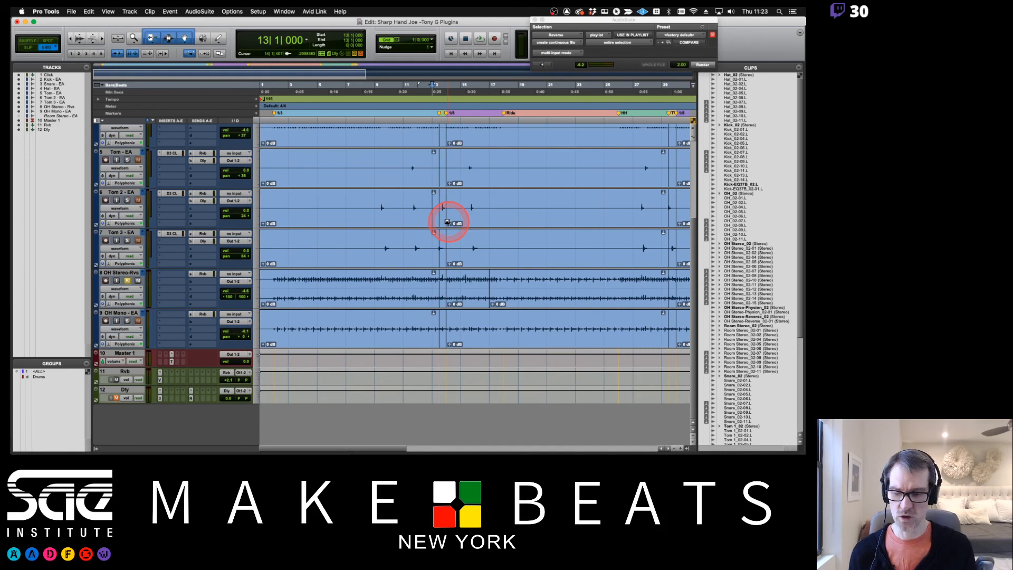
Recheck the AudioSuite notes in Preview, then solo the Kick track in Pro Tools and start playback from bar 13
key("super+Tab")
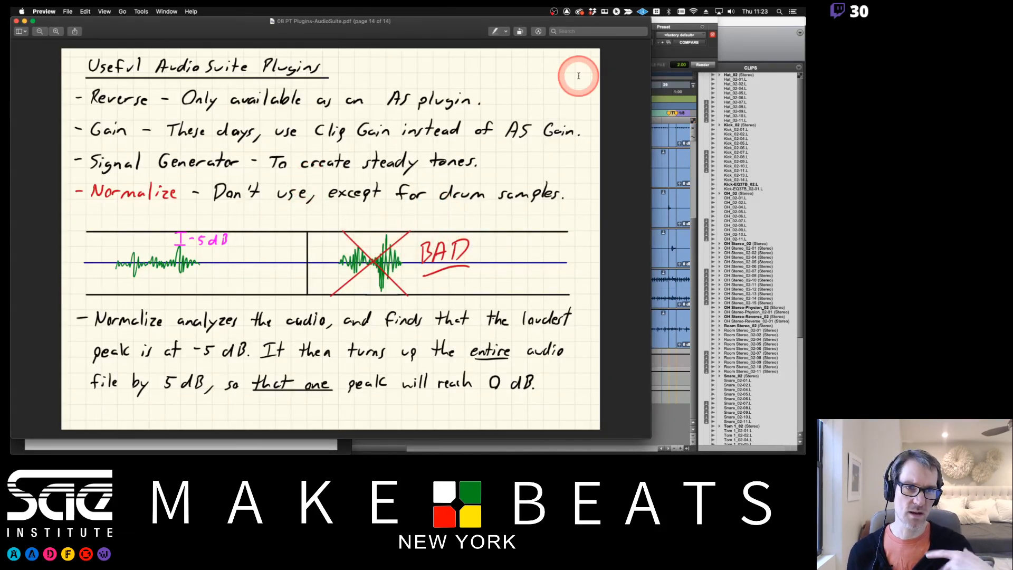
left_click(736, 45)
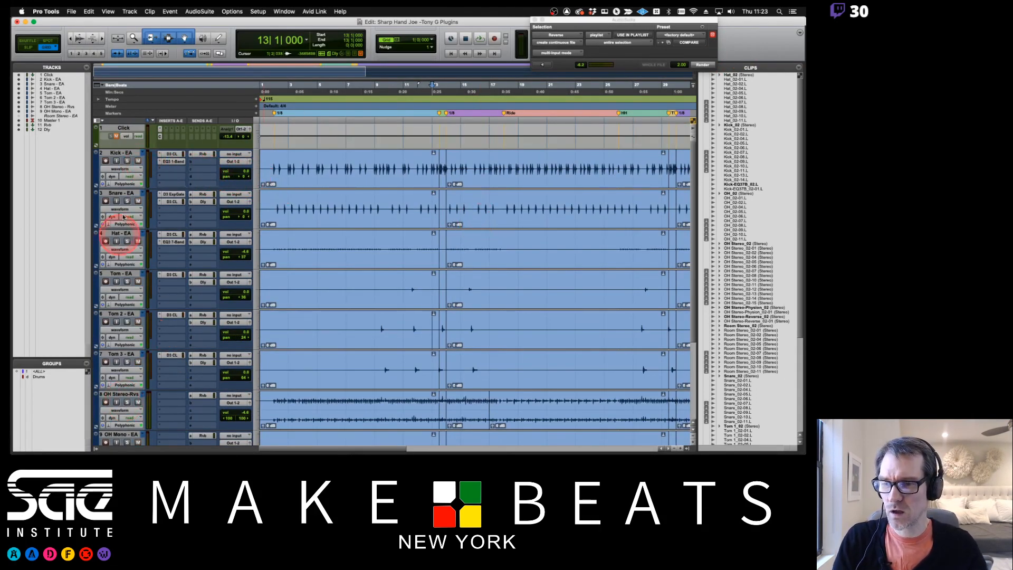
left_click(126, 161)
key("space")
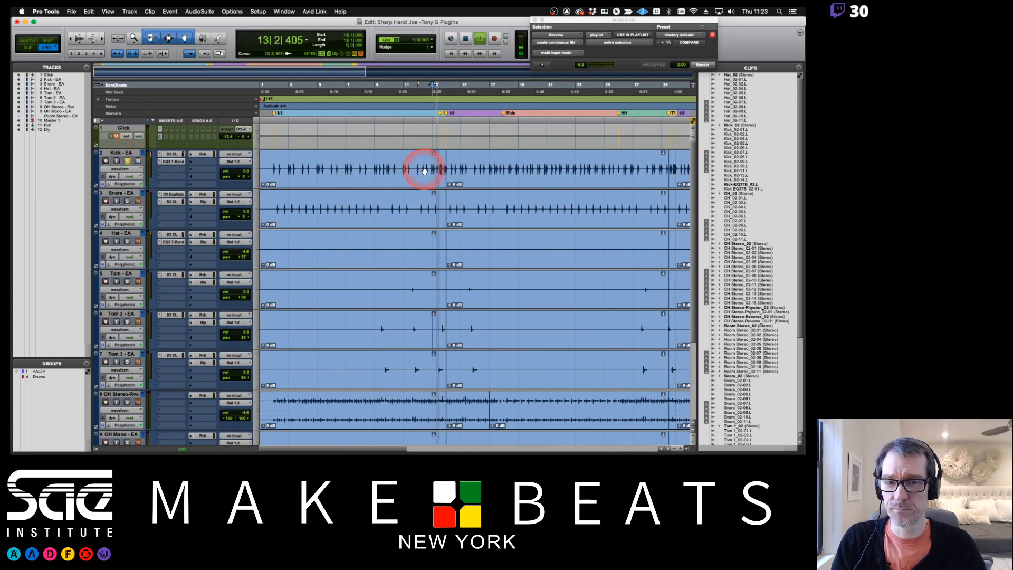
Select bars 2 to 6 across the session and audition the soloed Kick track from bar 2
key("space")
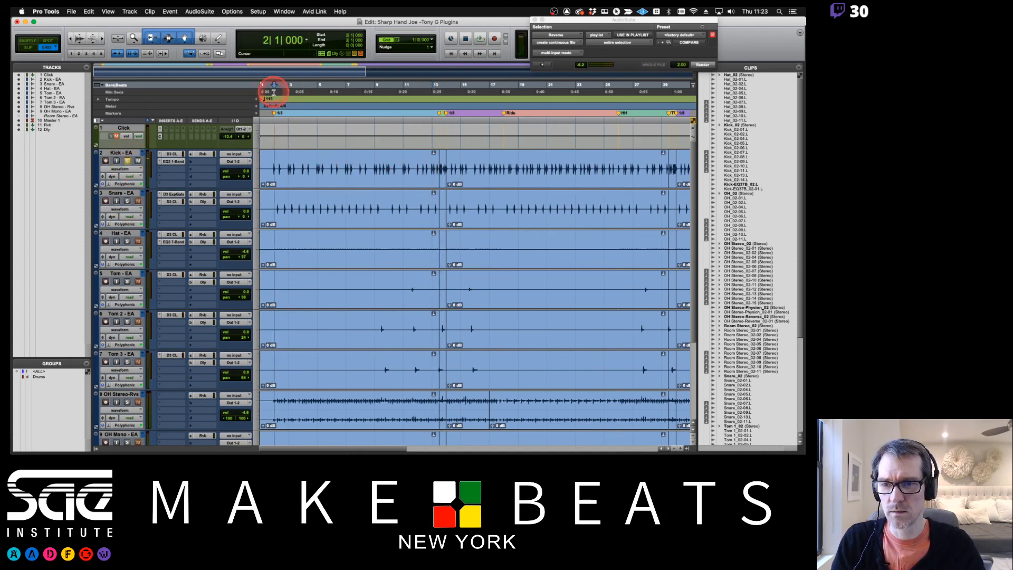
left_click_drag(273, 92, 317, 93)
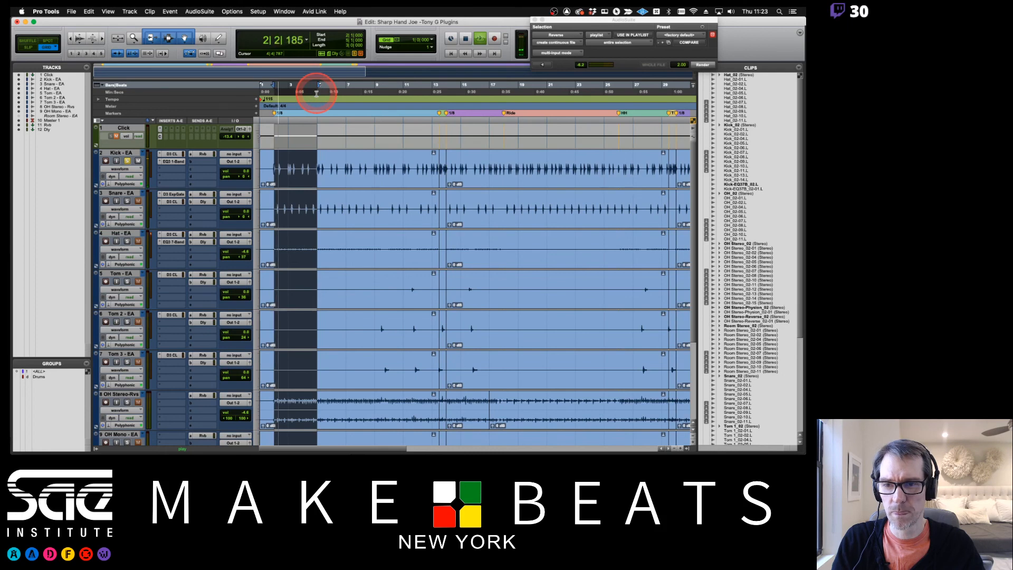
left_click_drag(321, 88, 326, 89)
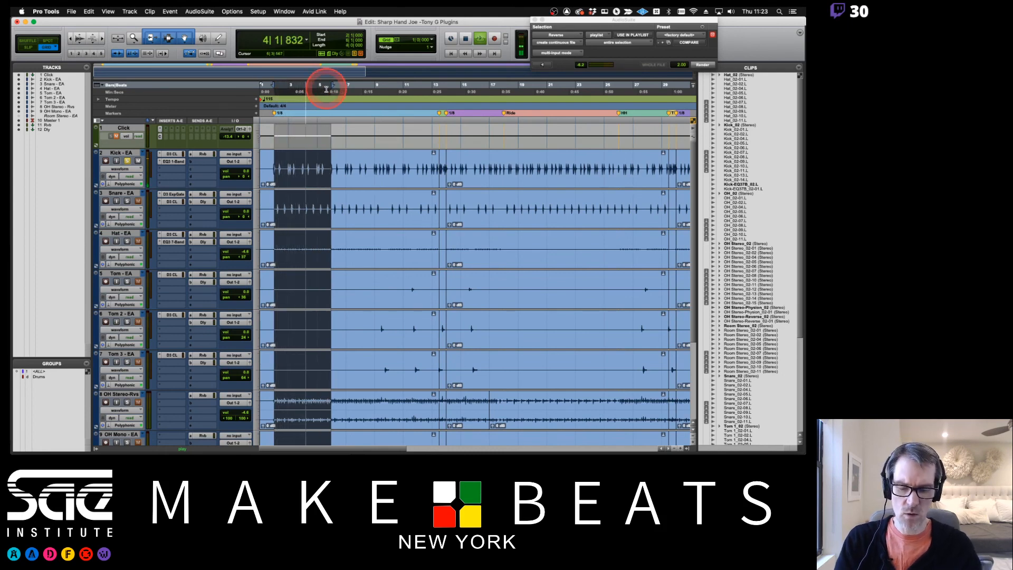
key("super+bracketright")
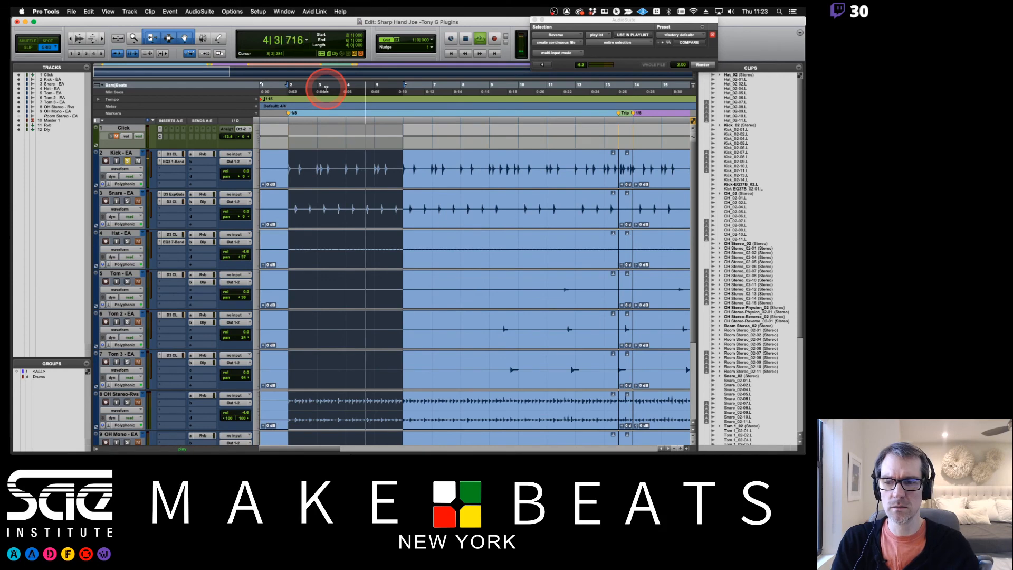
Create a mono audio track directly below the Kick track and name it 60 Hz
left_click(129, 152)
key("super+shift+n")
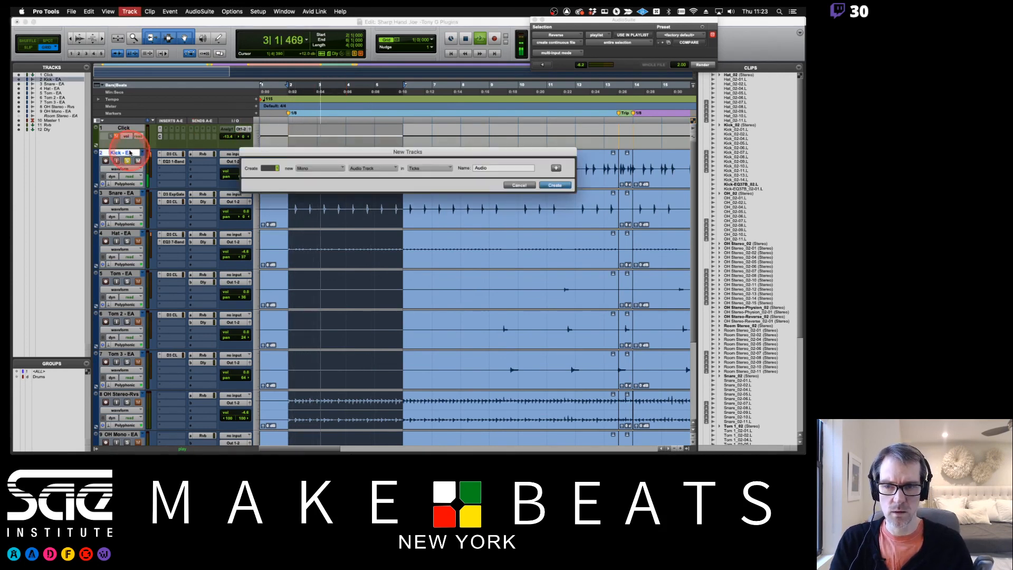
key("Return")
double_click(121, 194)
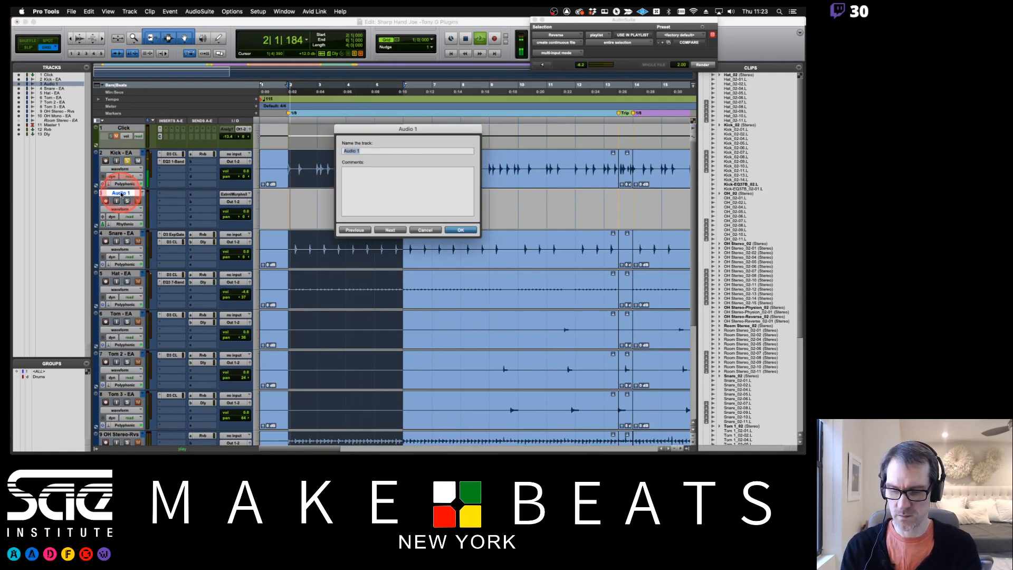
type("80")
key("Return")
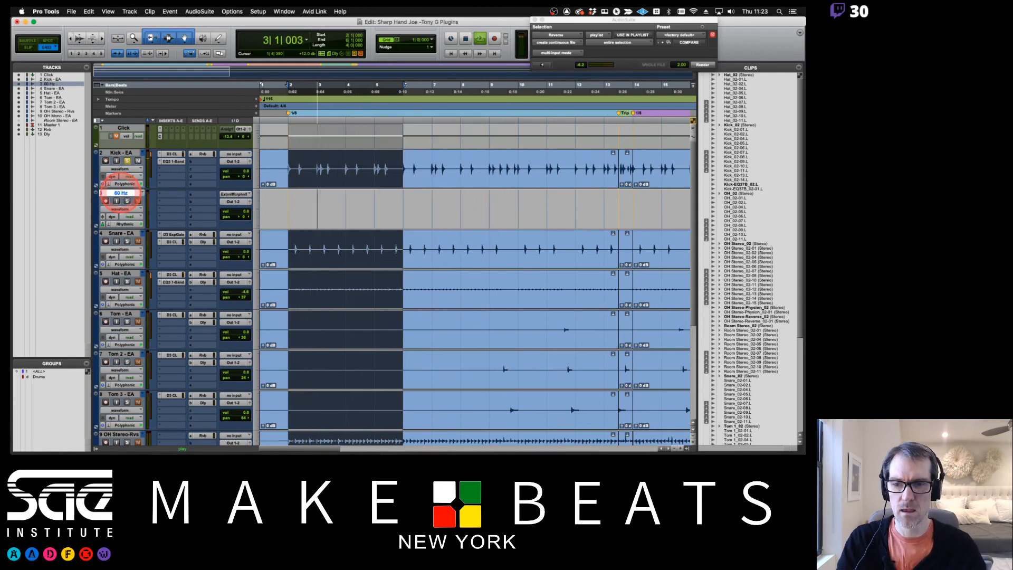
Select the empty 60 Hz track from bar 1 to just past the end of the drum clips
left_click(287, 202)
left_click_drag(287, 203, 621, 208)
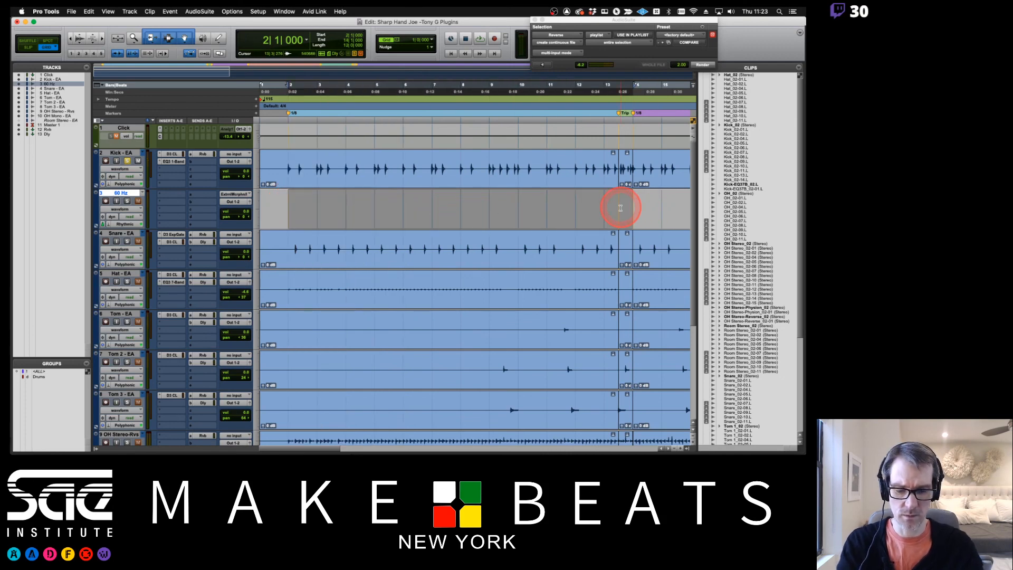
key("super+bracketleft")
key("super+bracketleft")
key("super+bracketleft")
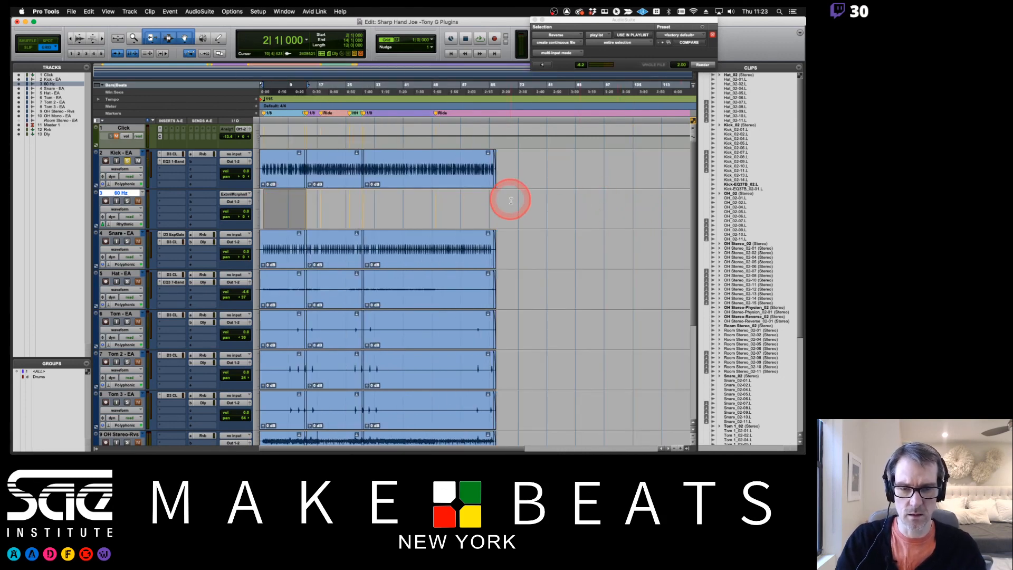
left_click(492, 203, "shift")
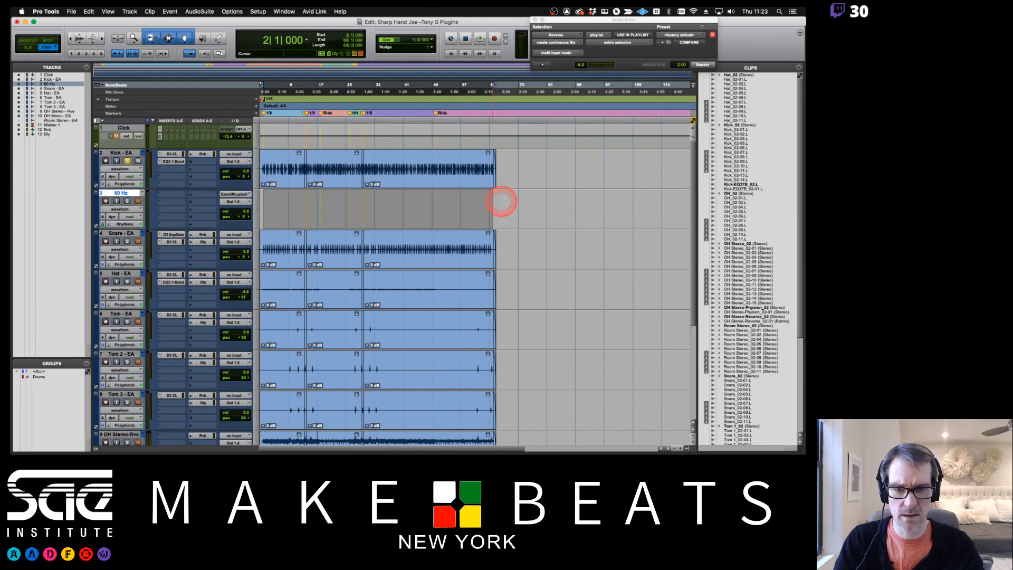
left_click(519, 200, "shift")
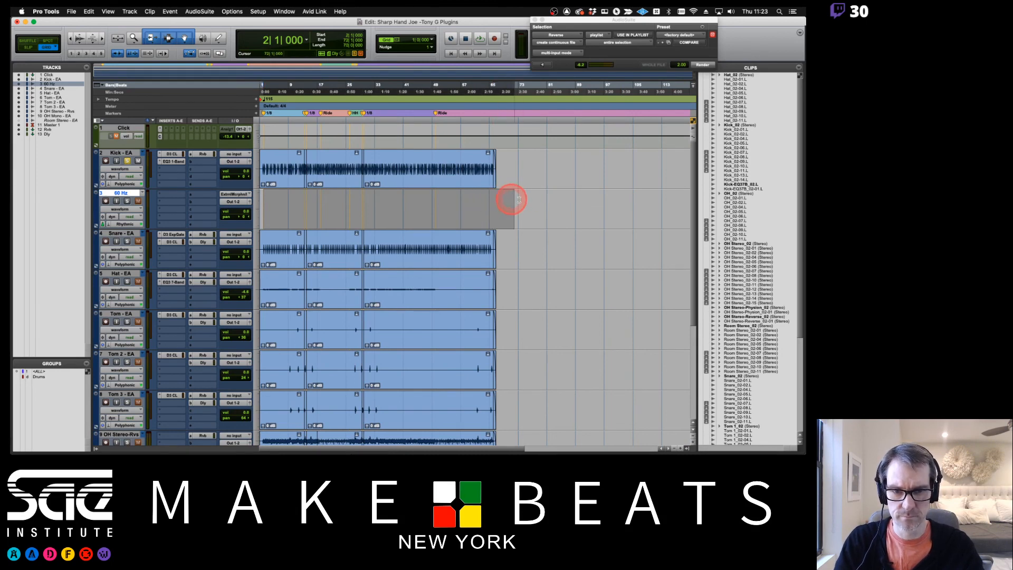
left_click(498, 199, "shift")
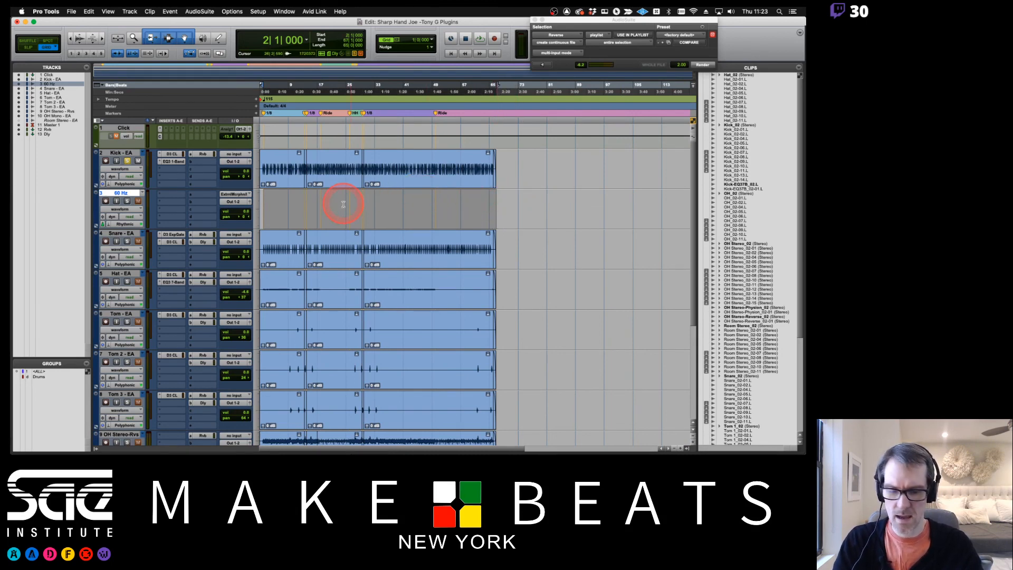
left_click_drag(269, 204, 246, 209)
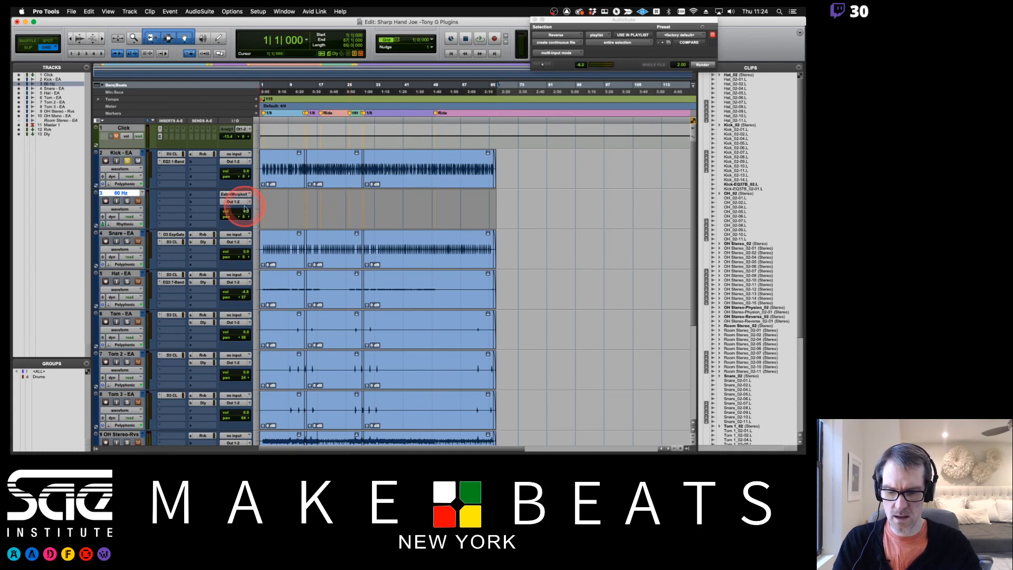
Check the Signal Generator note in Preview, then return to Pro Tools and open the AudioSuite Signal Generator
left_click(199, 11)
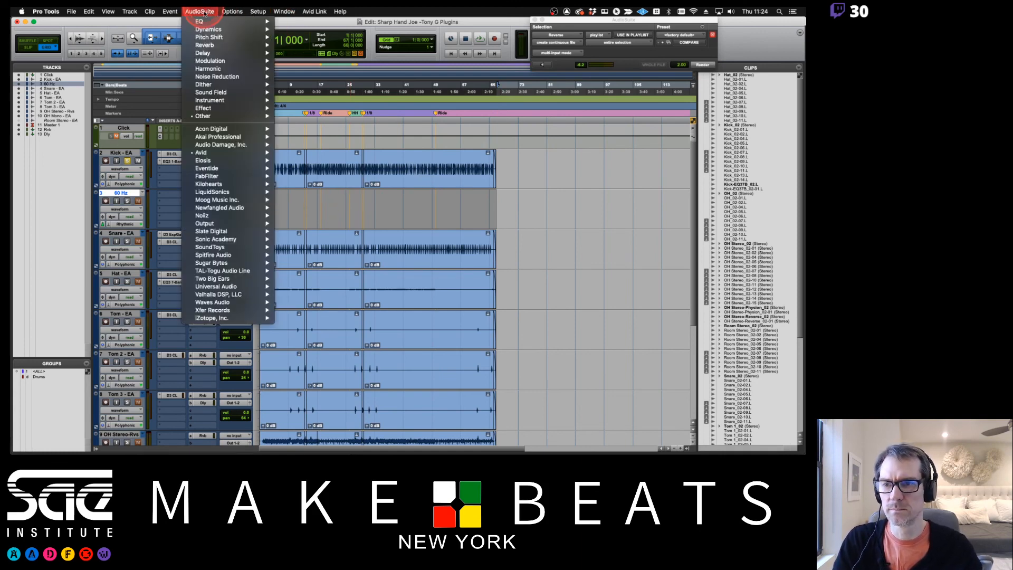
mouse_move(209, 119)
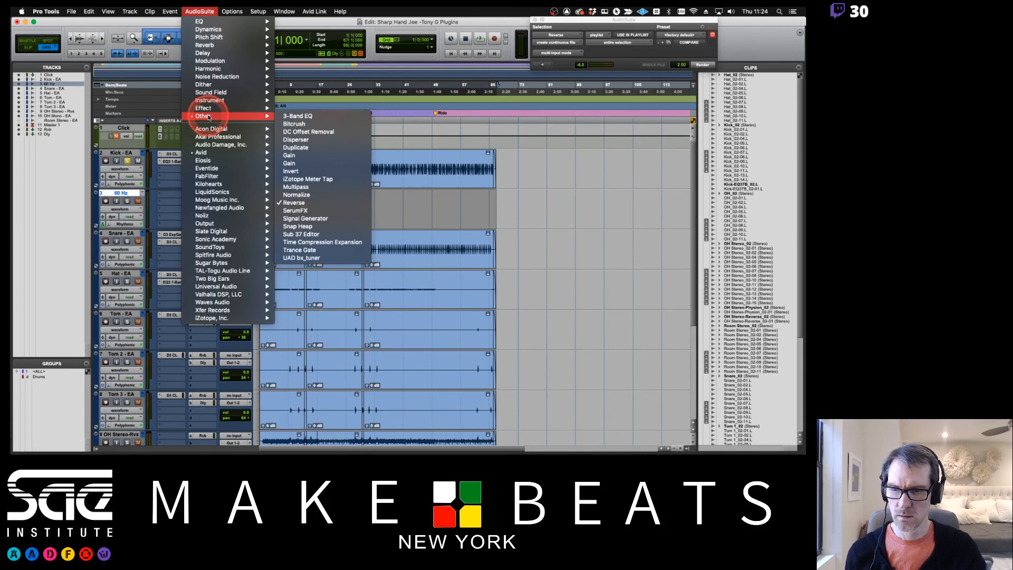
key("super+Tab")
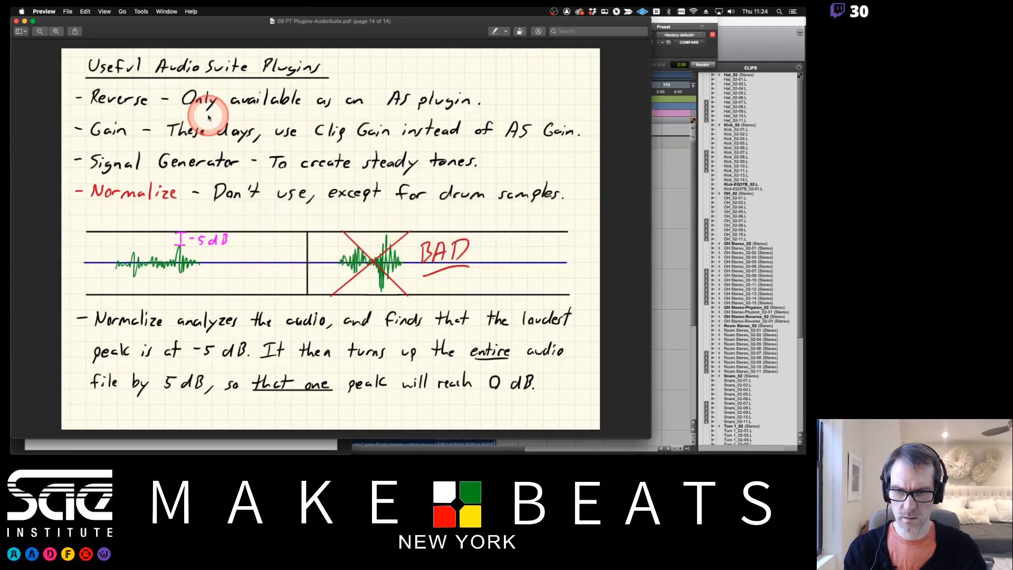
key("super+Tab")
left_click(200, 11)
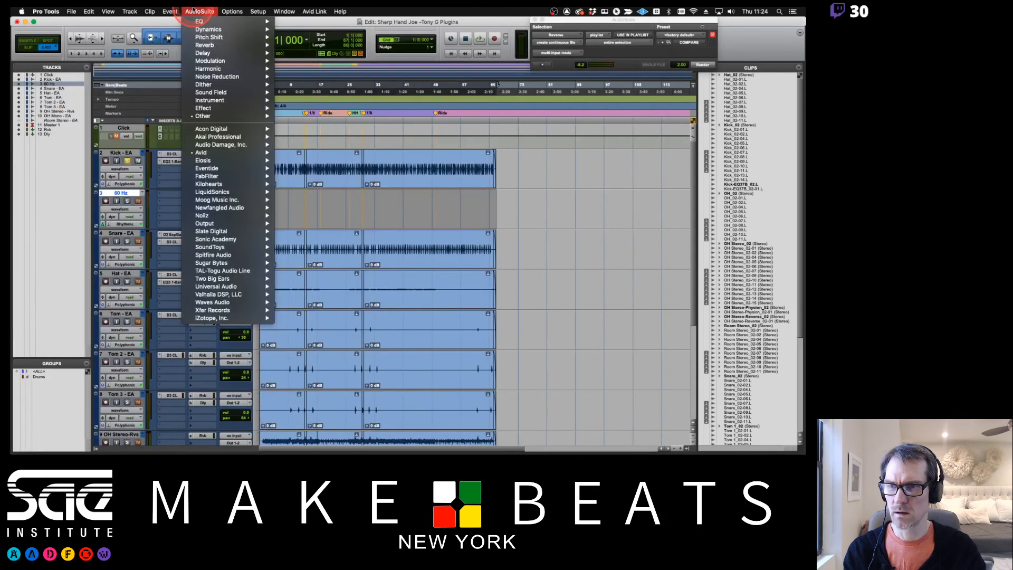
mouse_move(205, 101)
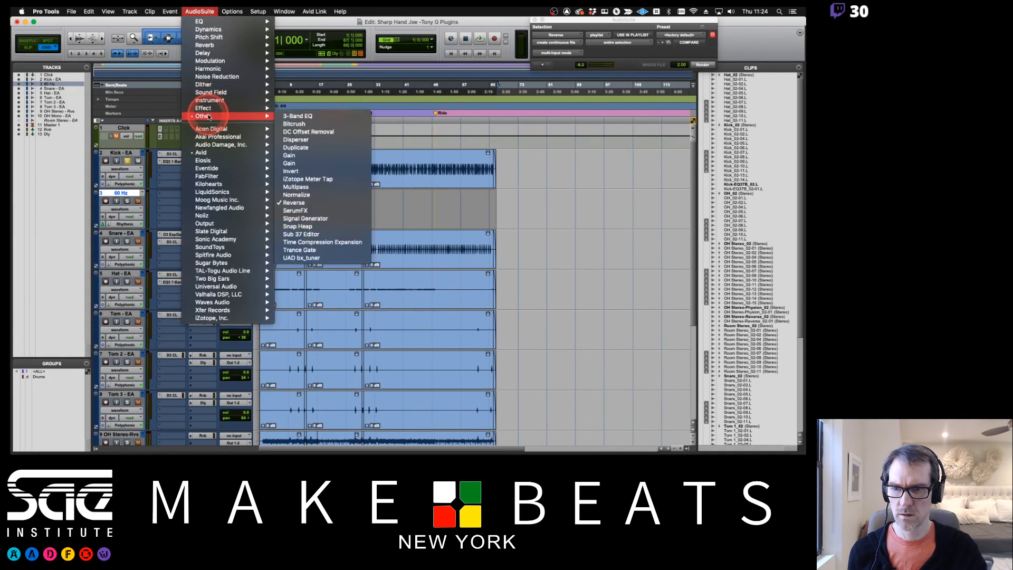
left_click(304, 219)
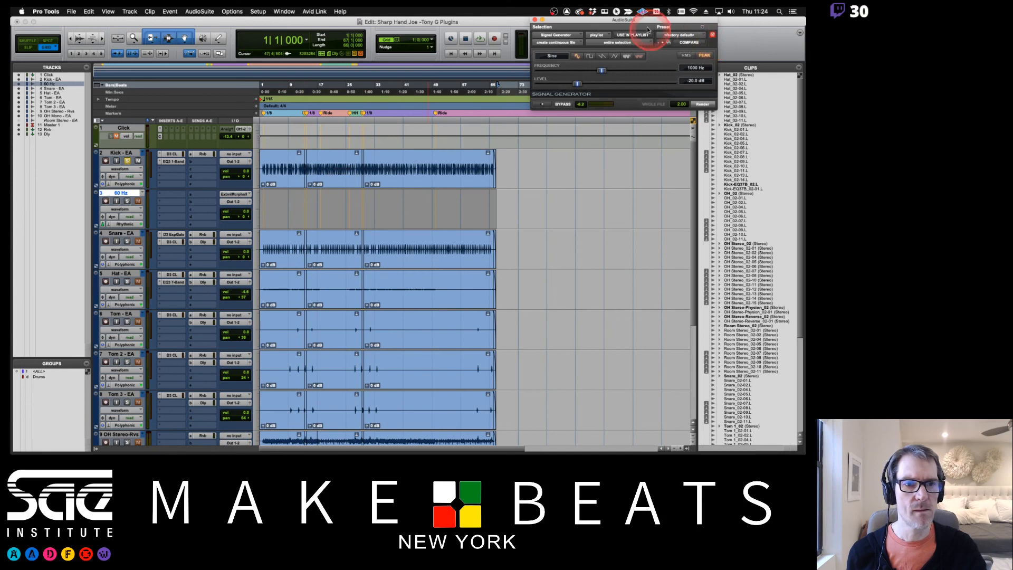
Render a 60 Hz sine tone at 0.0 dB and place the rendered clip at the start of the 60 Hz track
left_click_drag(645, 21, 362, 94)
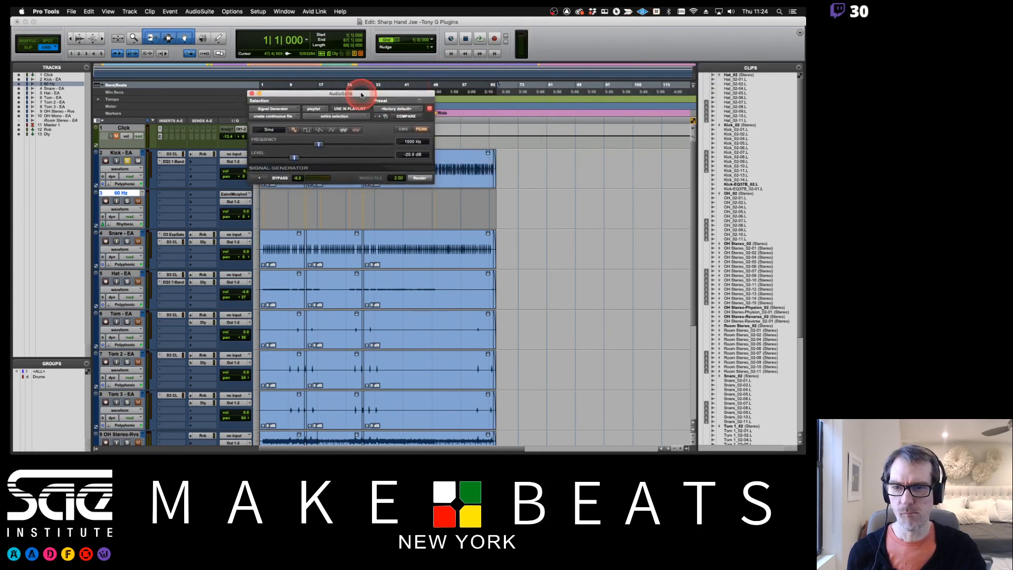
left_click(406, 141)
left_click(401, 141)
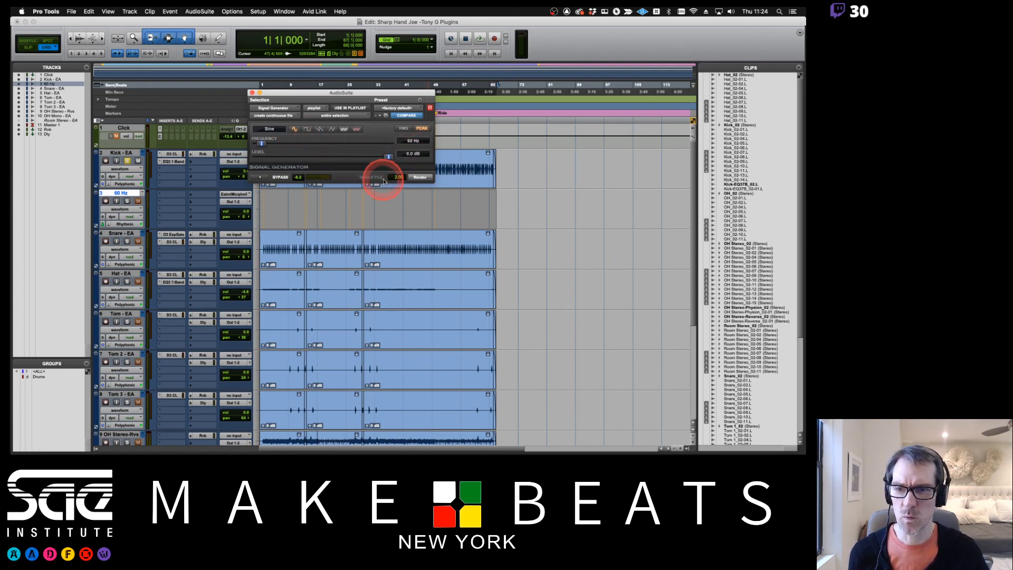
left_click(416, 179)
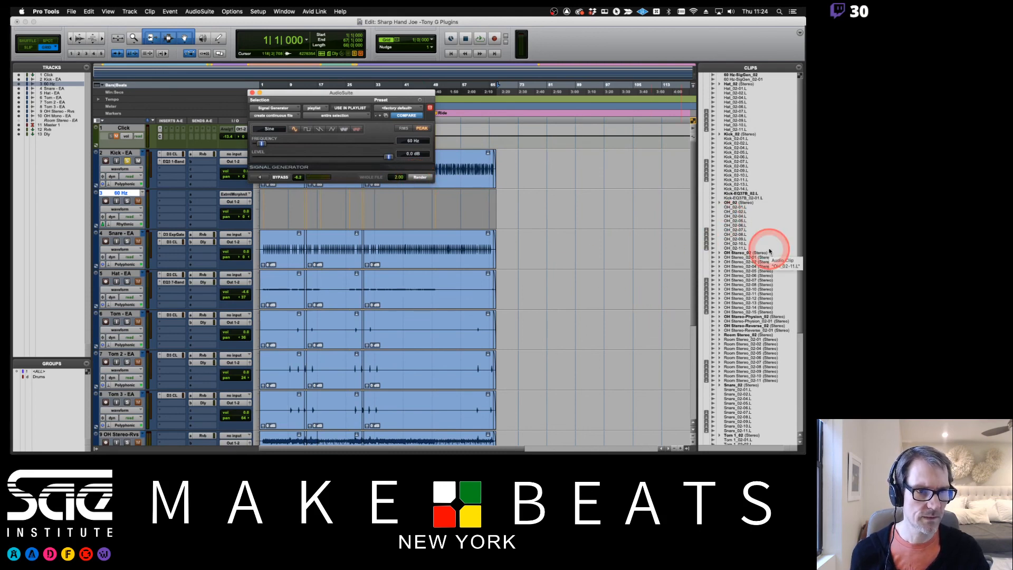
left_click(743, 79)
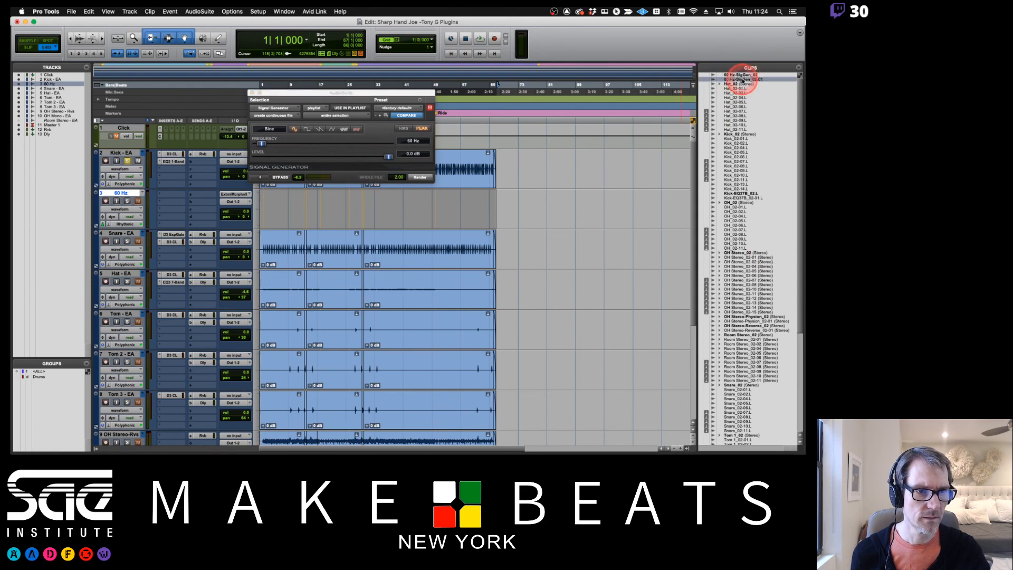
left_click_drag(742, 79, 239, 210)
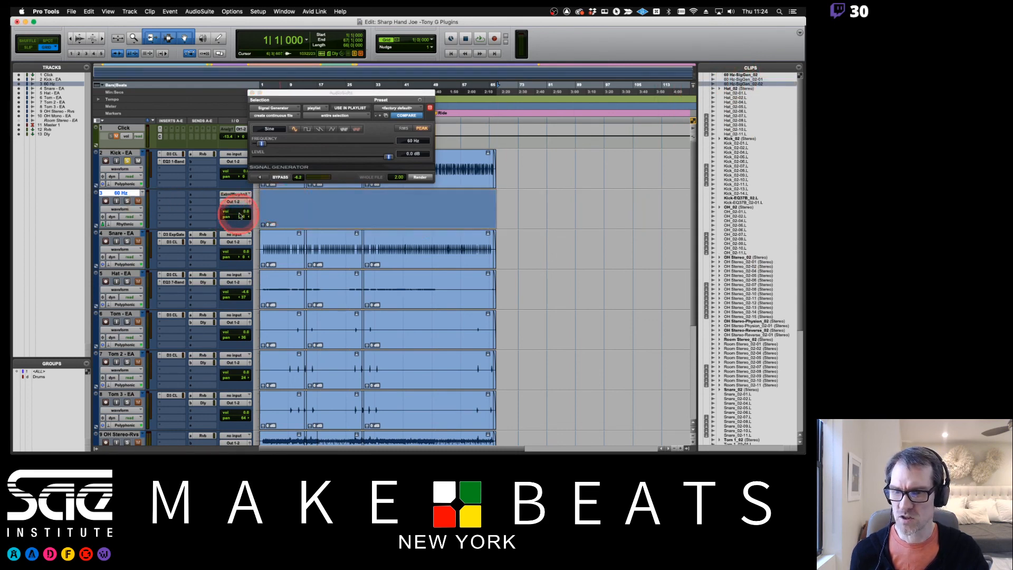
Lower the 60 Hz track's volume to about -18 dB and audition its tone soloed from bar 1
left_click(242, 212)
left_click_drag(243, 221, 244, 211)
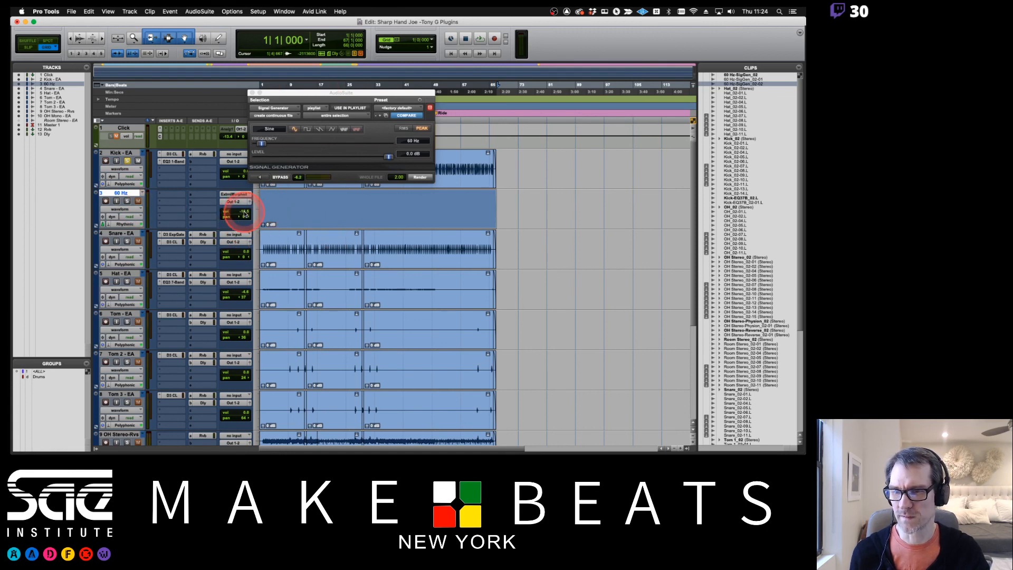
left_click(259, 202)
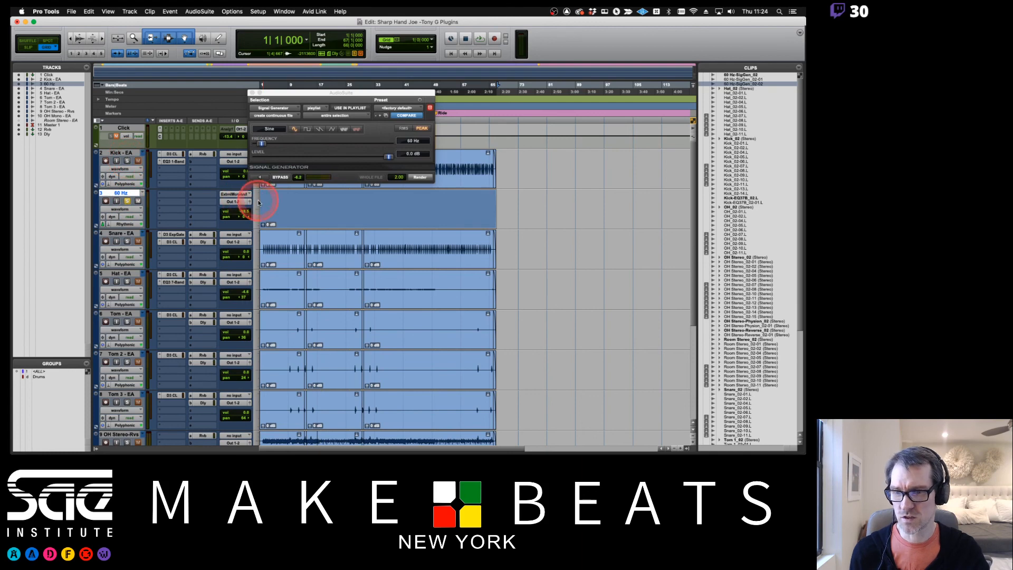
key("space")
left_click_drag(244, 212, 246, 213)
key("t")
key("t")
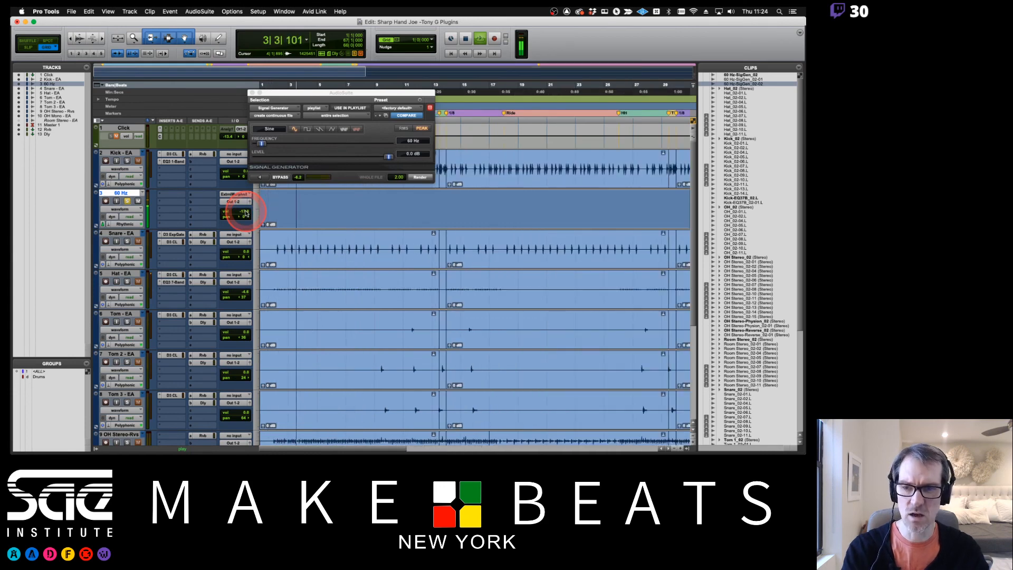
key("t")
key("space")
Insert Dyn3 Expander/Gate (mono) on the 60 Hz track and close the Signal Generator window
left_click_drag(288, 94, 432, 247)
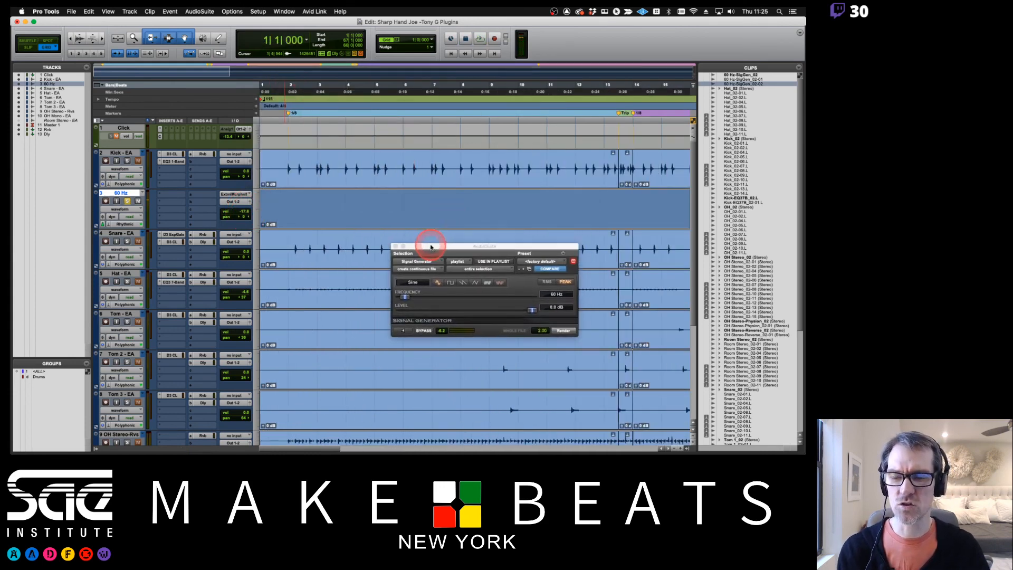
left_click(282, 166)
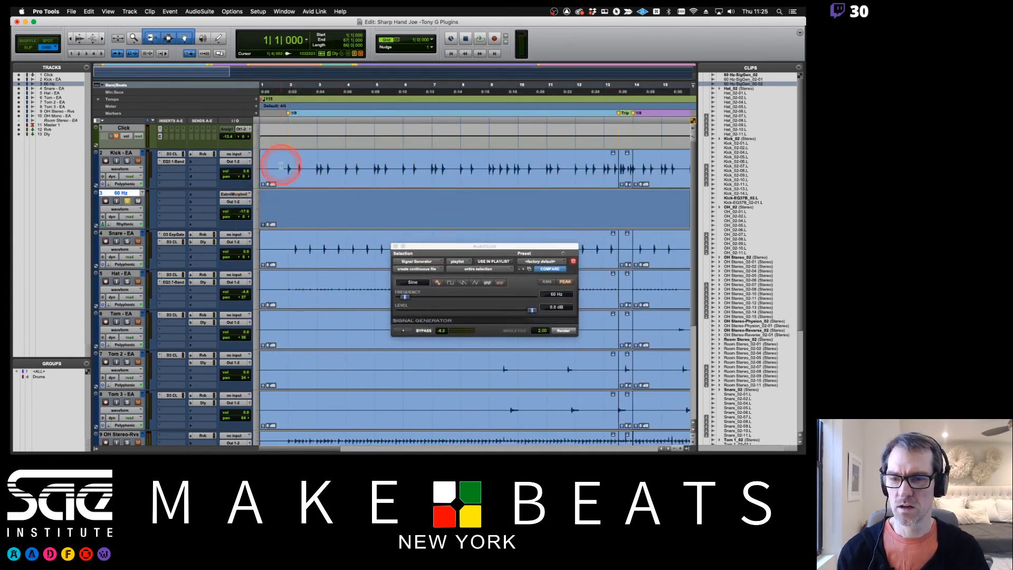
left_click(170, 194)
mouse_move(184, 195)
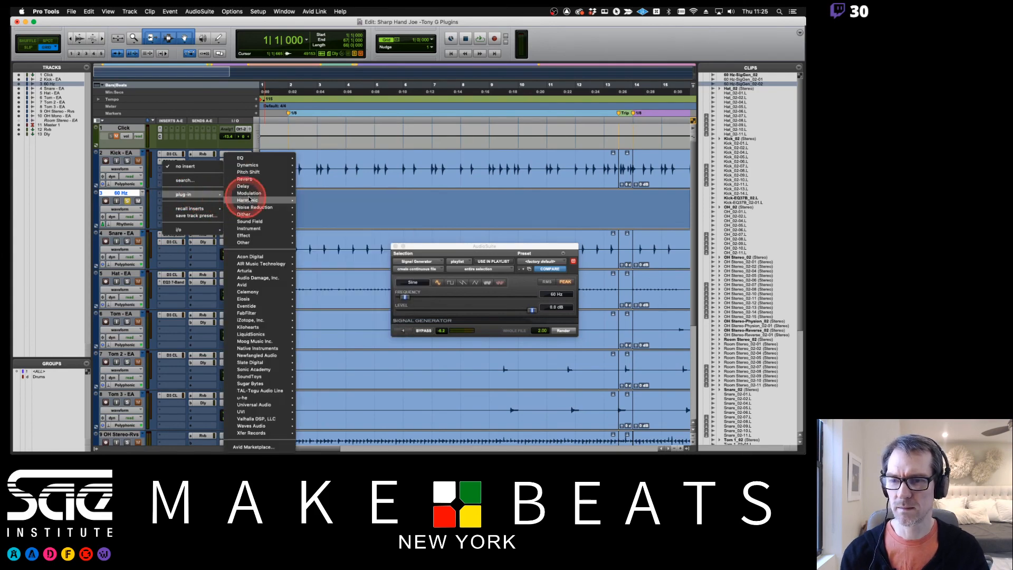
mouse_move(248, 167)
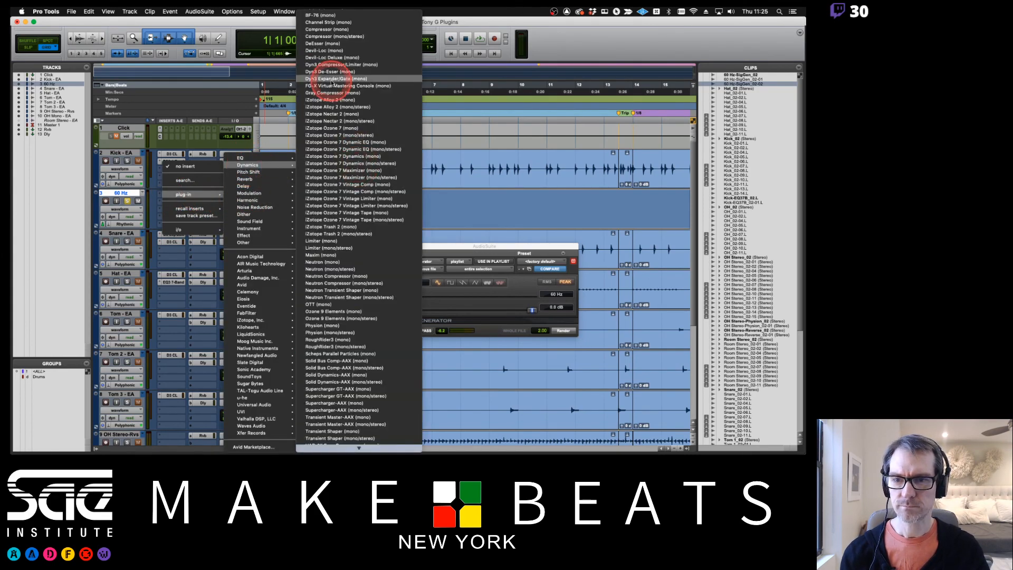
left_click(331, 79)
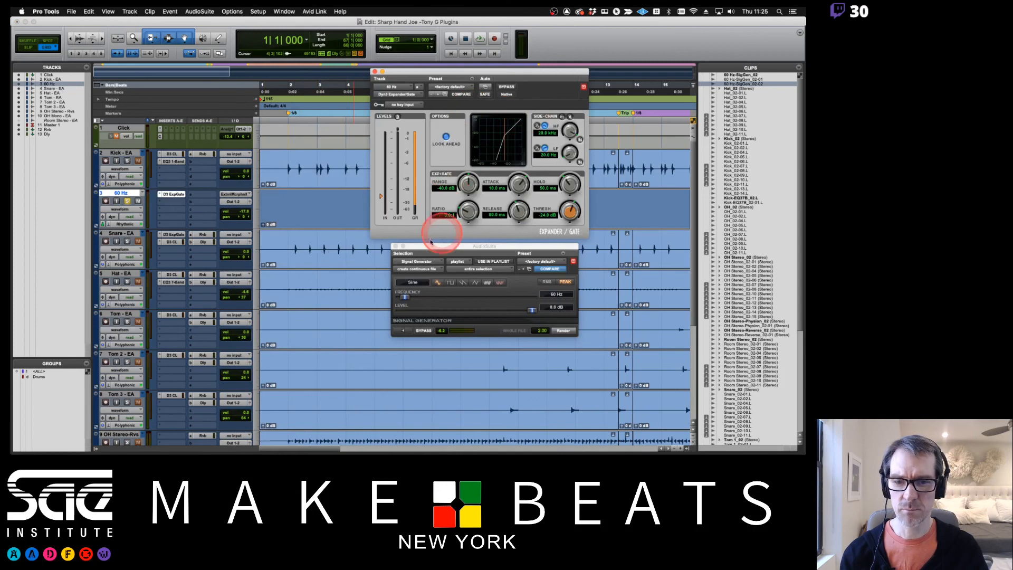
left_click(396, 247)
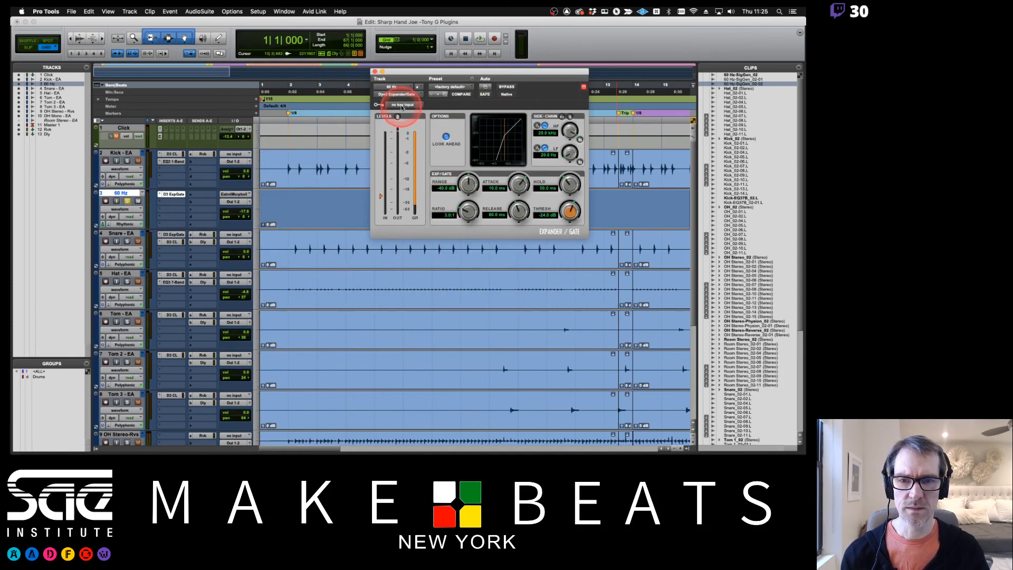
Add a mono send from the Kick - EA track to Bus 21
left_click(170, 176)
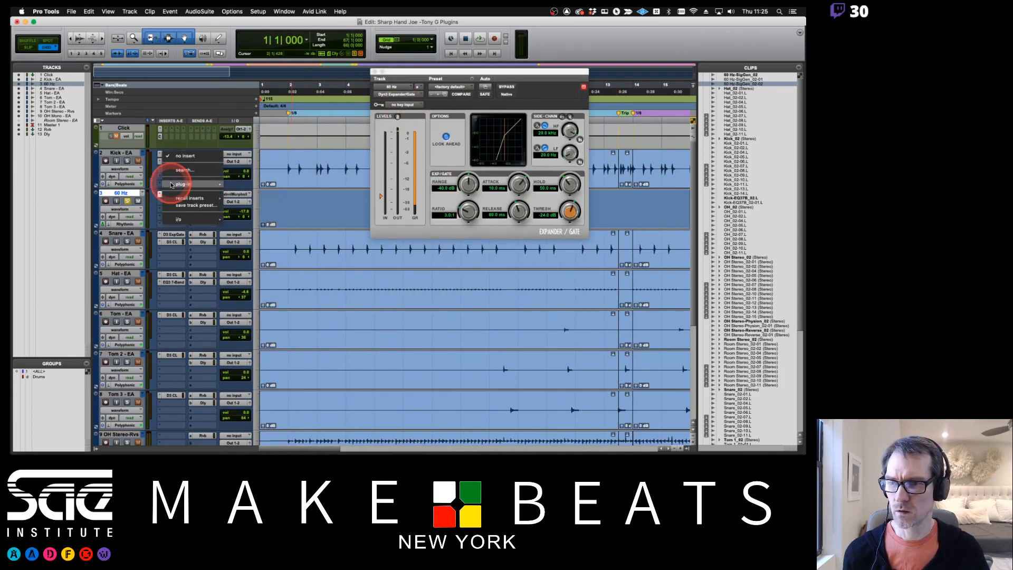
left_click(140, 180)
left_click(199, 162)
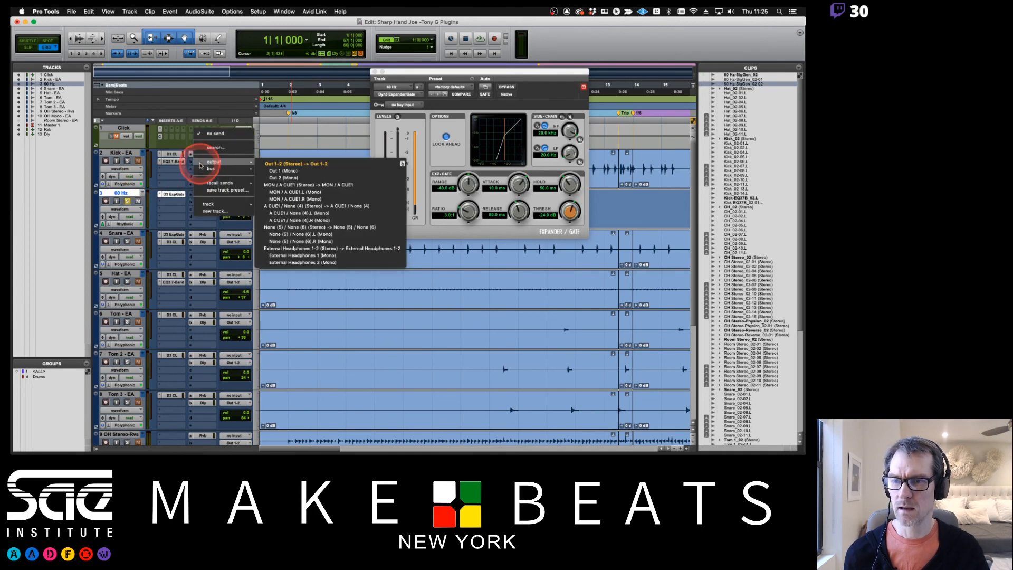
mouse_move(202, 169)
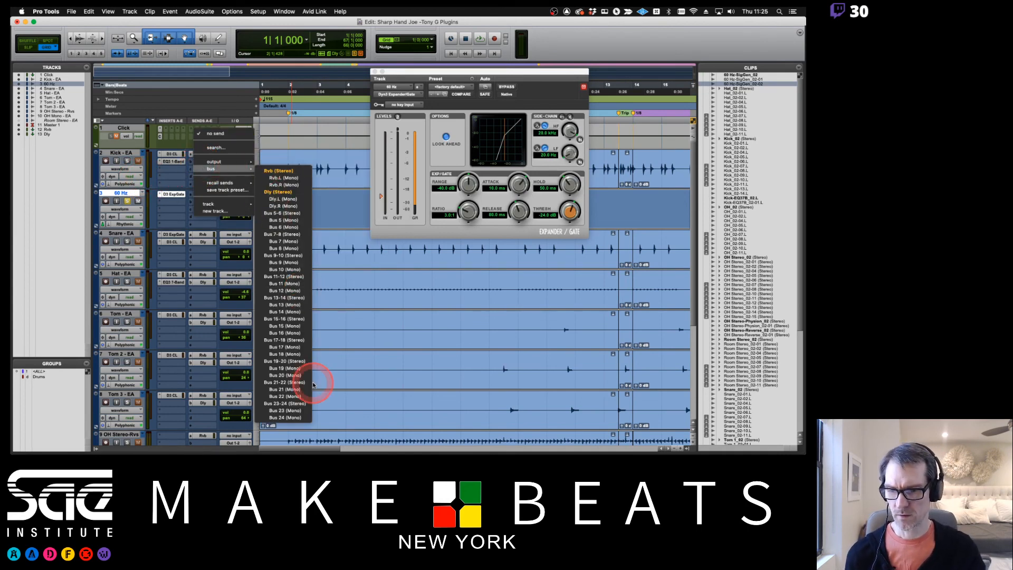
left_click(288, 390)
Set the gate's key input to Bus 21 and make the kick's Bus 21 send pre-fader at 0.0 dB
left_click(402, 105)
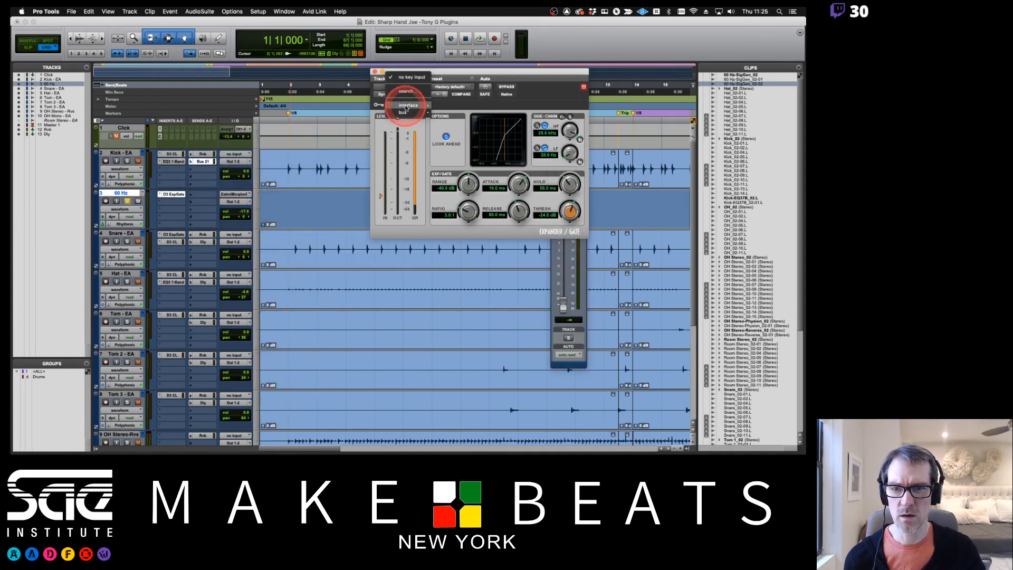
mouse_move(413, 114)
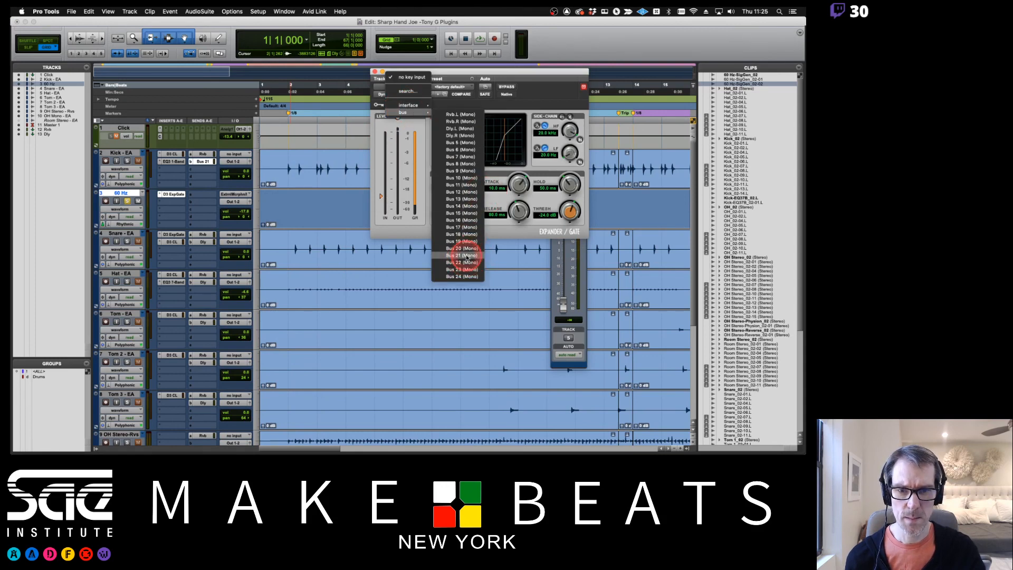
left_click(464, 266)
left_click(567, 306)
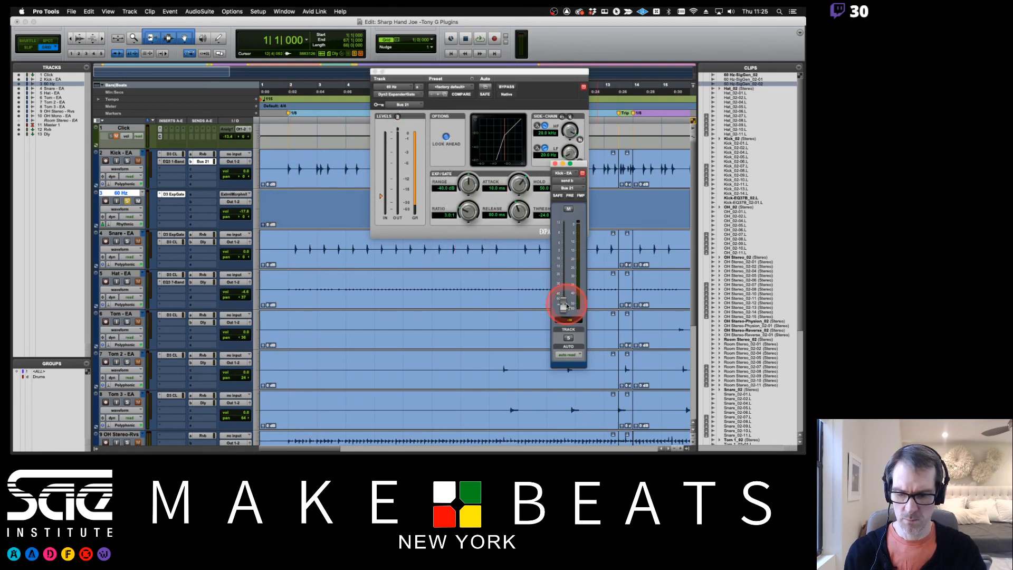
left_click(570, 196)
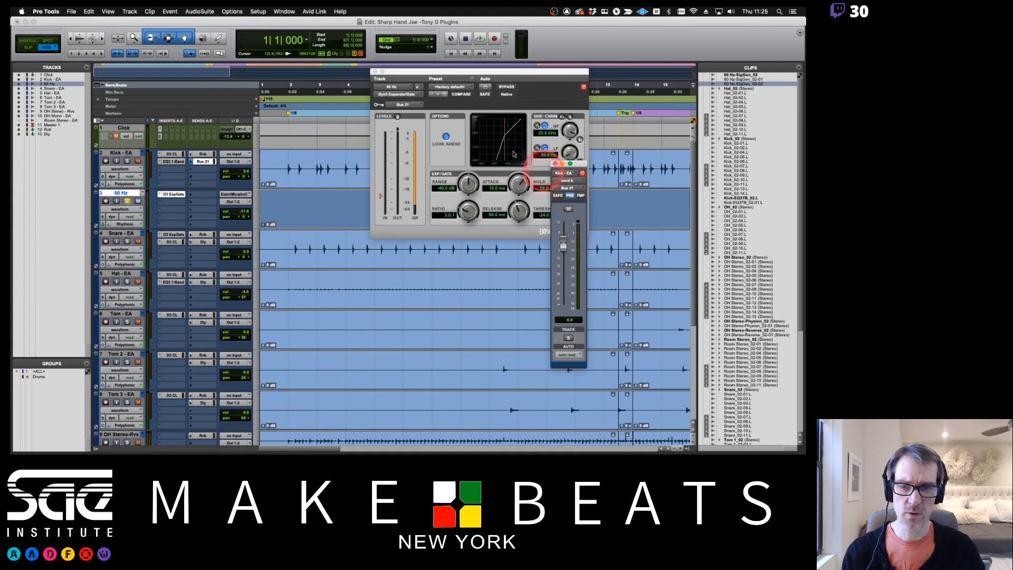
Split the 60 Hz clip at bar 2 and delete the portion before it
left_click(285, 202)
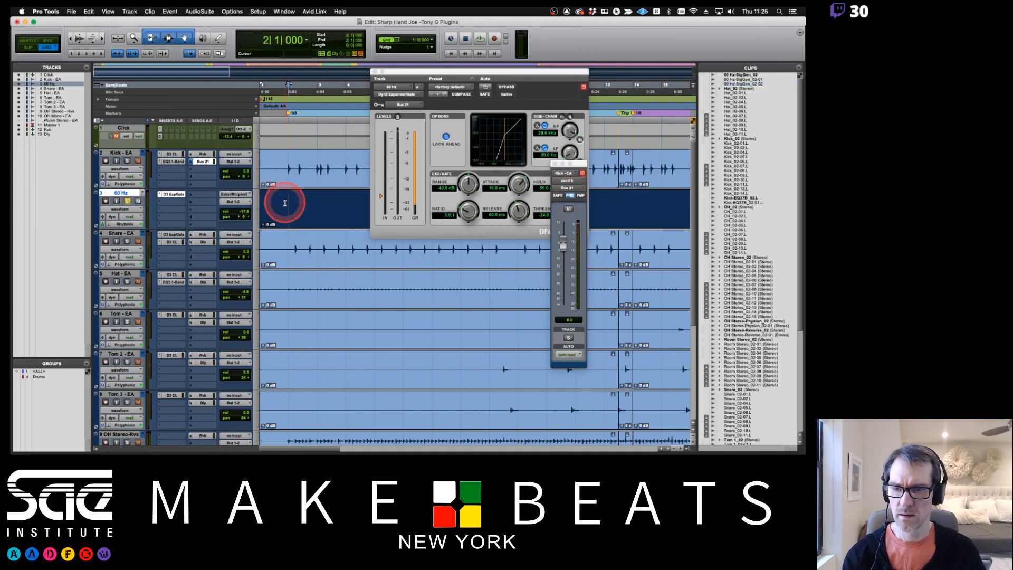
key("super+e")
left_click(278, 220)
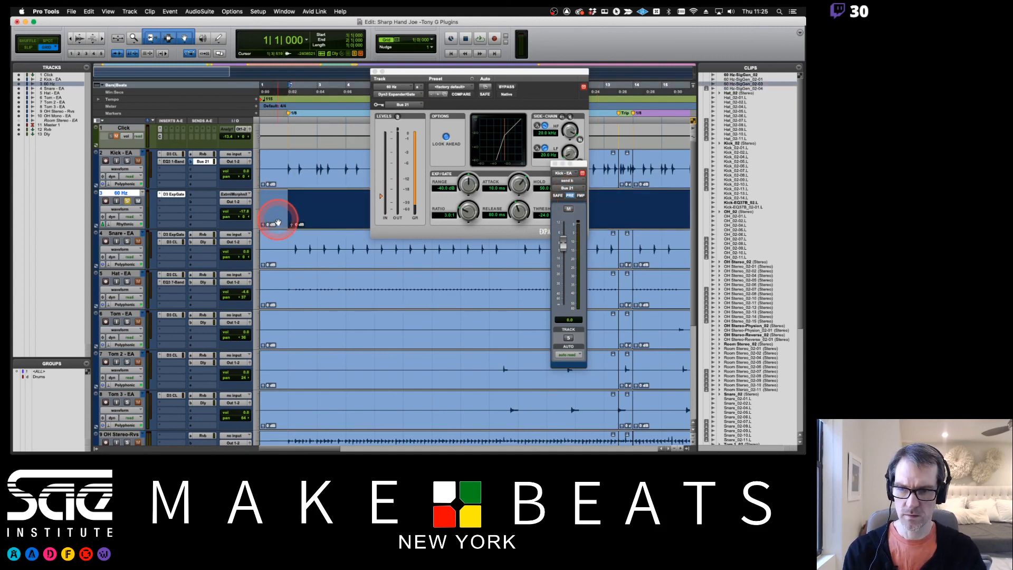
key("Delete")
left_click(308, 212)
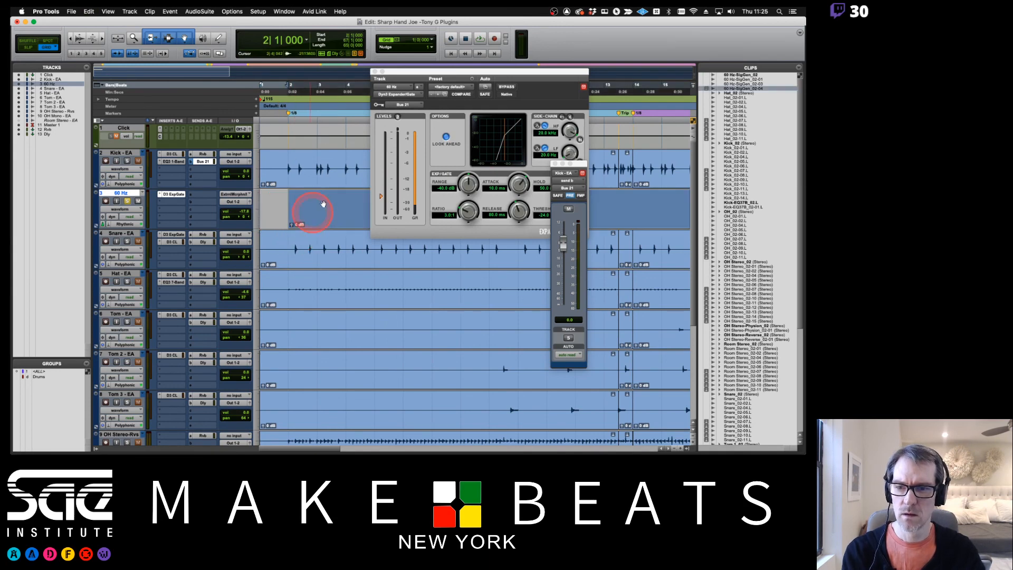
Play from bar 2, enable the gate's external key, and set its threshold to about -24.8 dB
key("space")
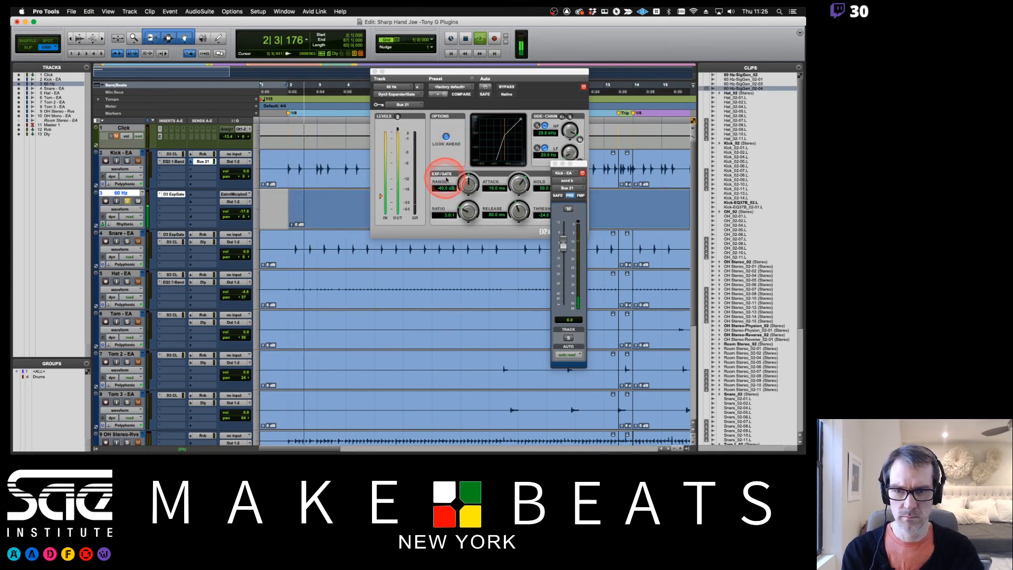
left_click(567, 117)
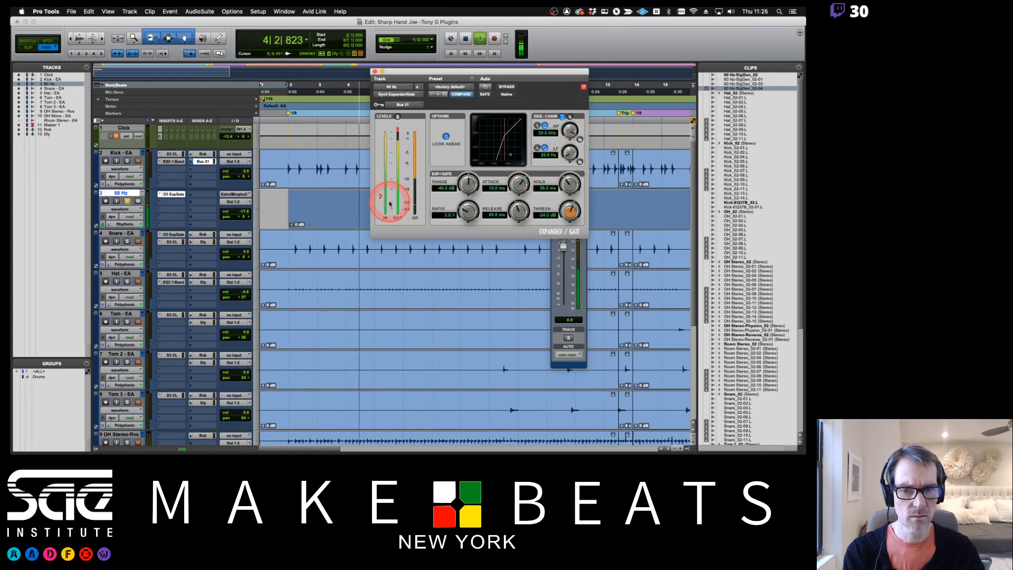
left_click_drag(381, 197, 381, 197)
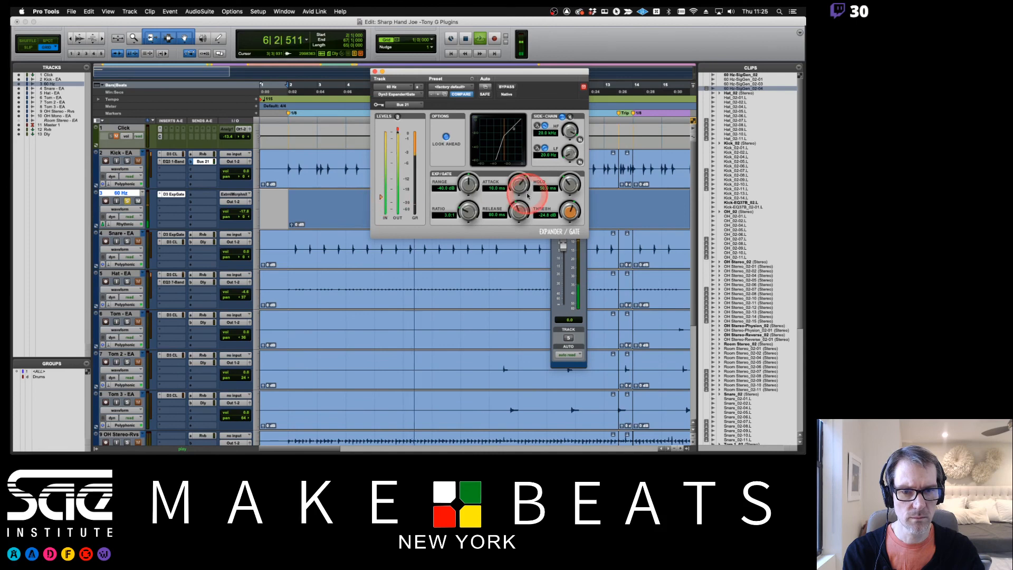
Tighten the gate with -80 dB range, about 405 µs attack, 16.3 ms hold, a longer release and a higher ratio
left_click_drag(569, 184, 572, 211)
left_click_drag(519, 214, 516, 192)
left_click_drag(467, 211, 464, 261)
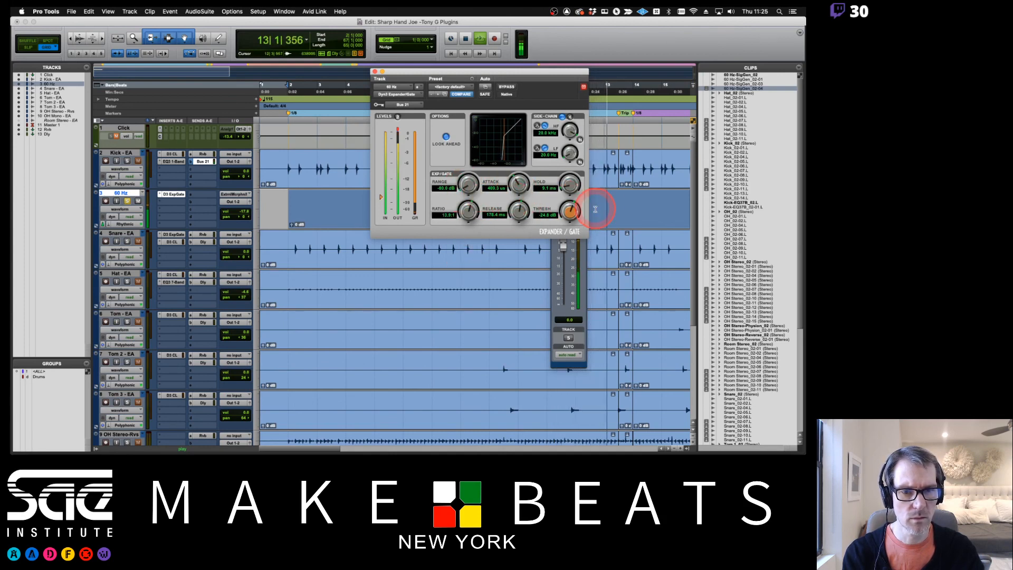
mouse_move(515, 212)
left_mouse_down()
mouse_move(516, 202)
mouse_move(513, 227)
left_mouse_up()
mouse_move(569, 183)
left_mouse_down()
mouse_move(570, 209)
mouse_move(569, 194)
left_mouse_up()
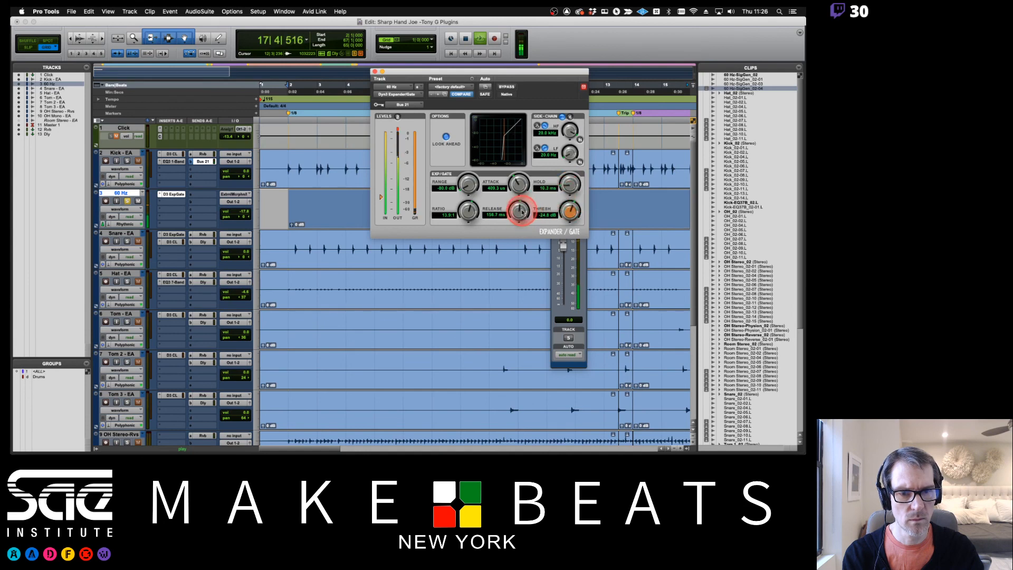
Solo the kick with the 60 Hz track, raise the 60 Hz volume to about -13.2 dB, and stop playback
left_click(126, 160)
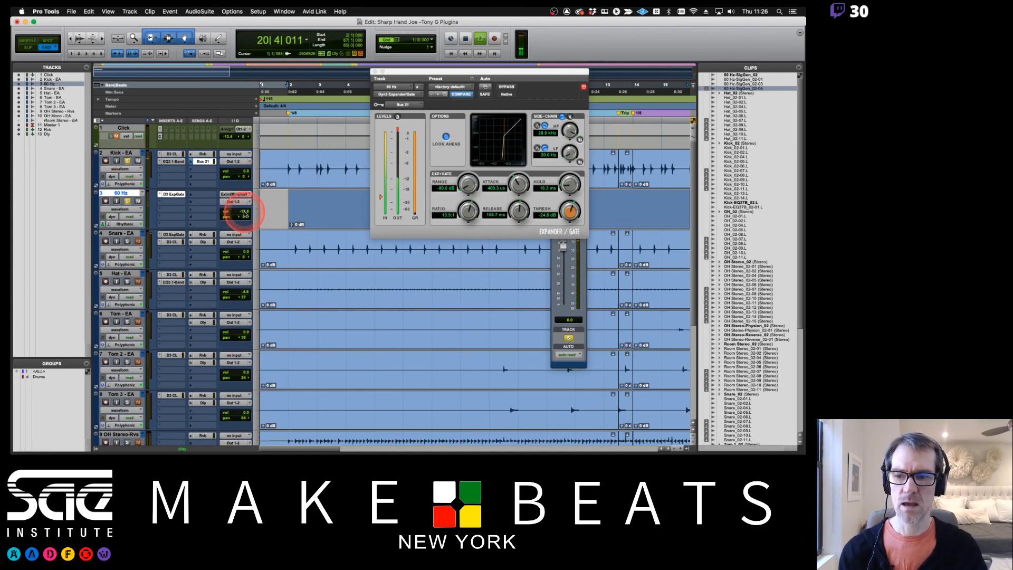
left_click(179, 162)
left_click(180, 161)
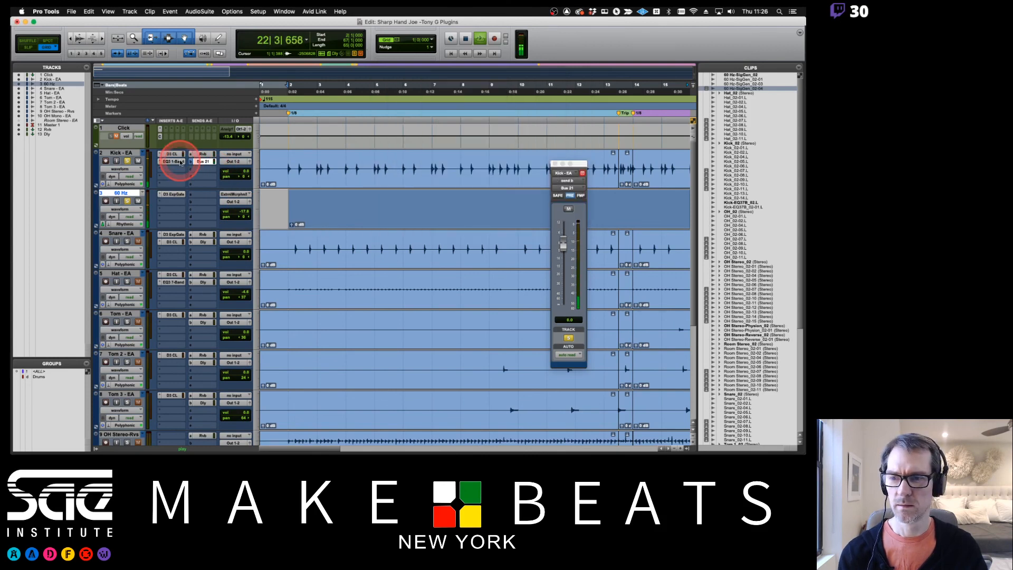
left_click_drag(244, 212, 243, 210)
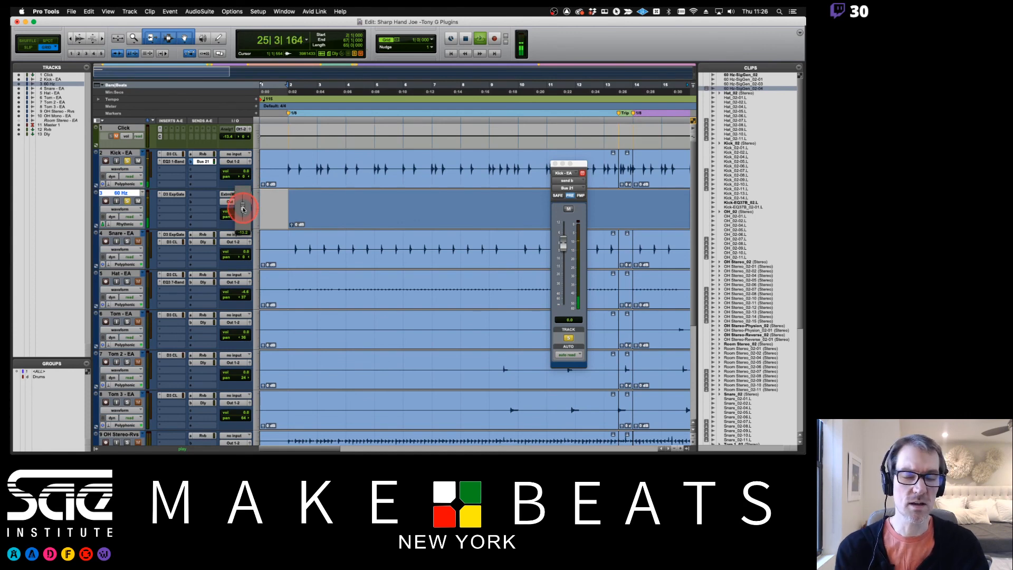
left_click_drag(244, 210, 245, 210)
key("space")
left_click(198, 194)
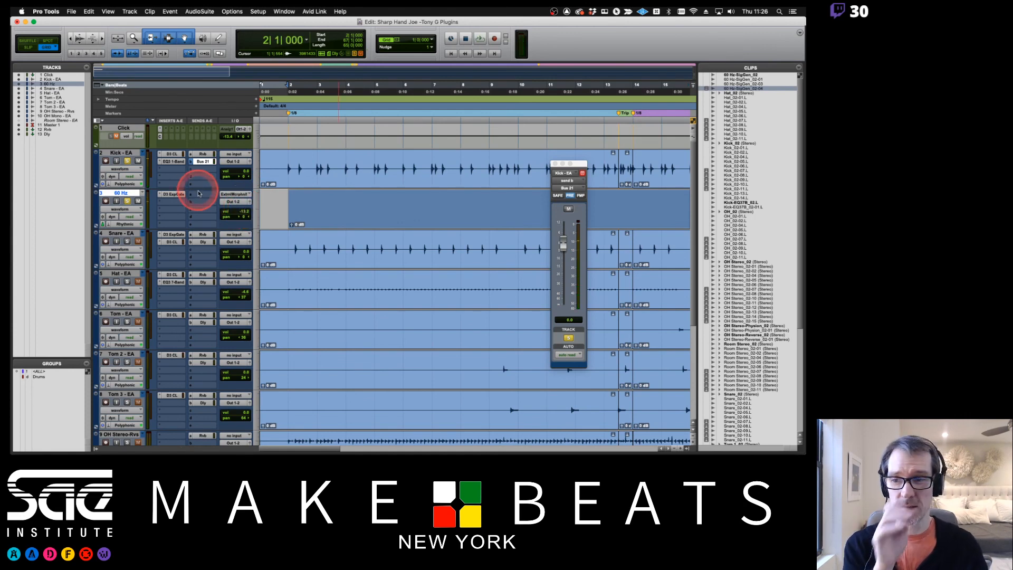
key("super+Tab")
key("super+Tab")
key("super+Tab")
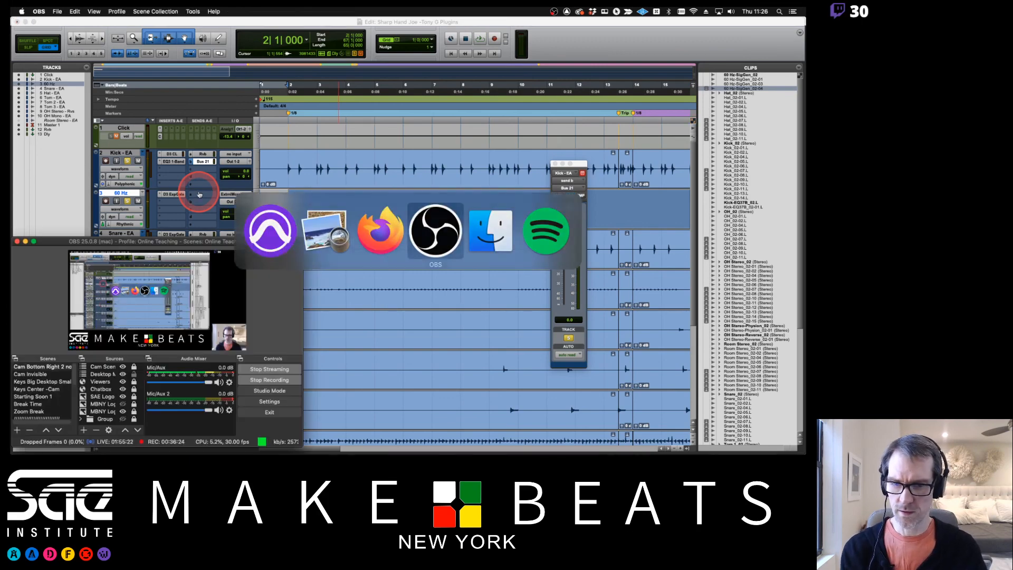
key("super+Tab")
left_click(328, 219)
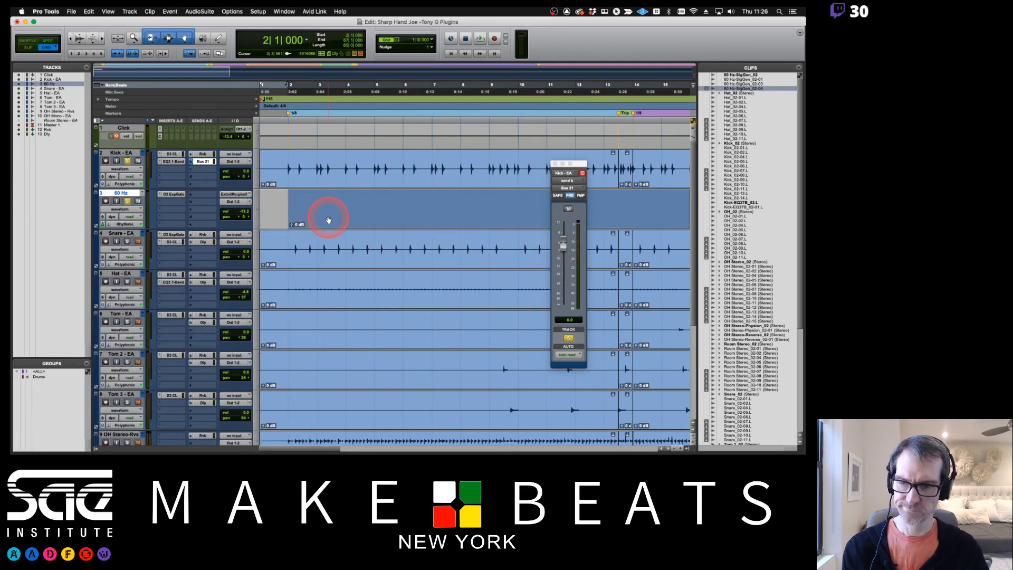
Switch to Preview and review the Useful AudioSuite Plugins notes and the preceding AudioSuite (AS) Plugins page
key("ctrl+Up")
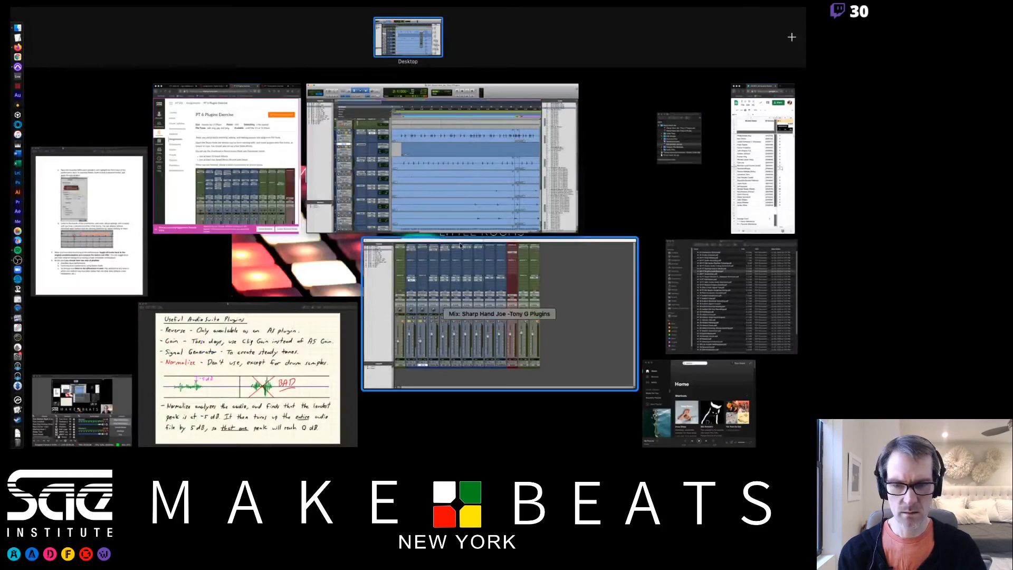
left_click(271, 339)
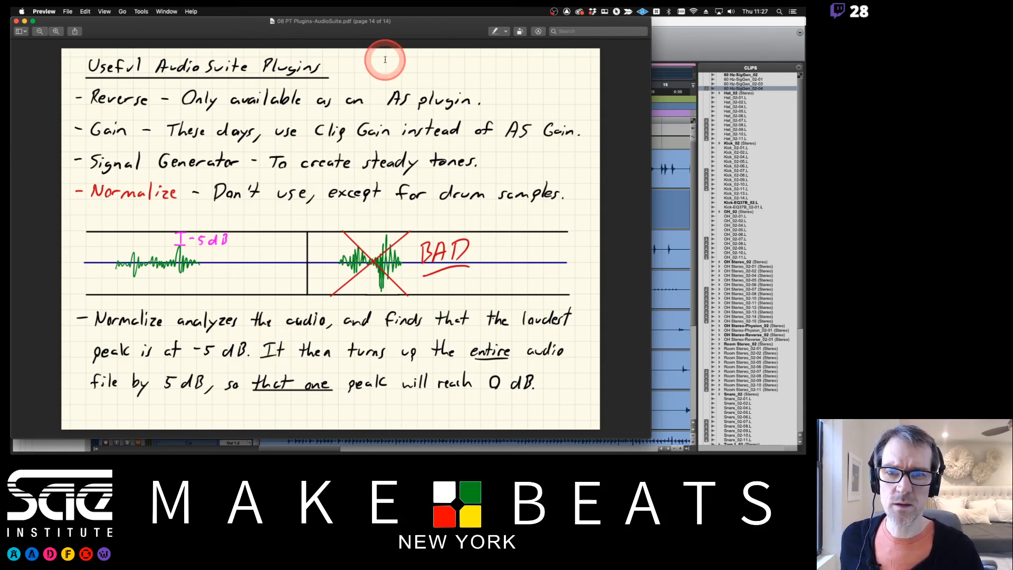
key("Left")
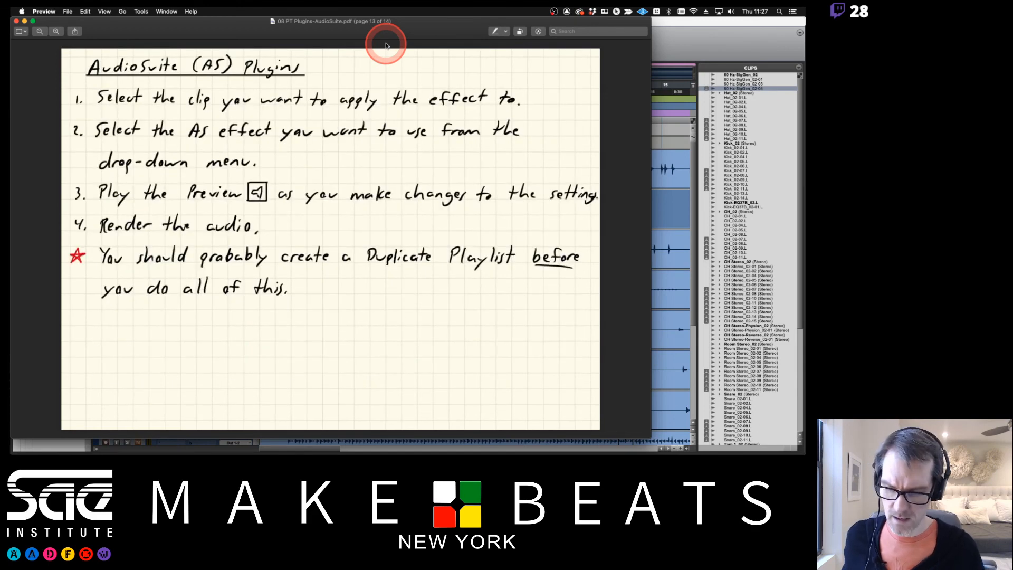
Switch from the AudioSuite notes to OBS
key("super+Tab")
key("Tab")
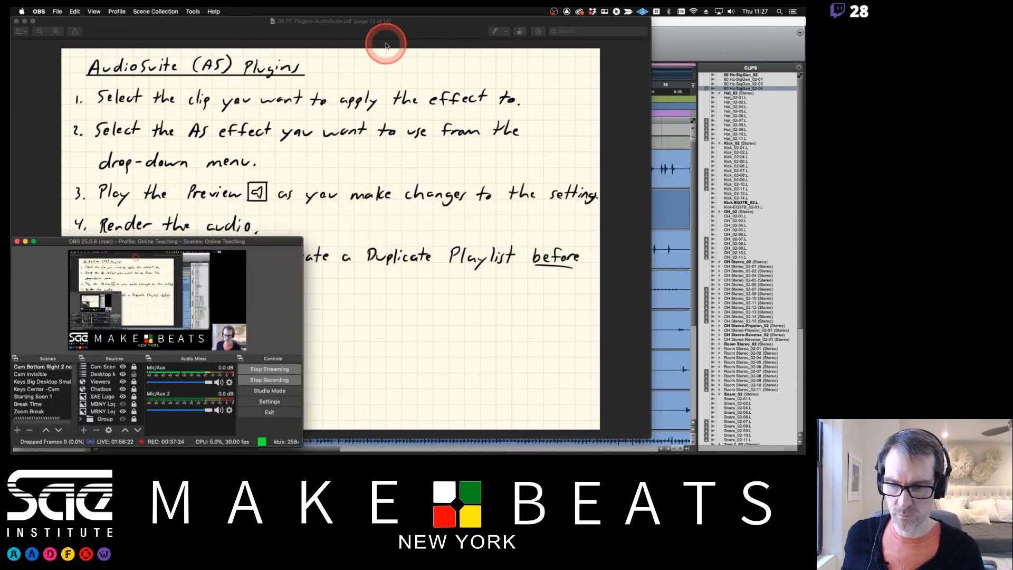